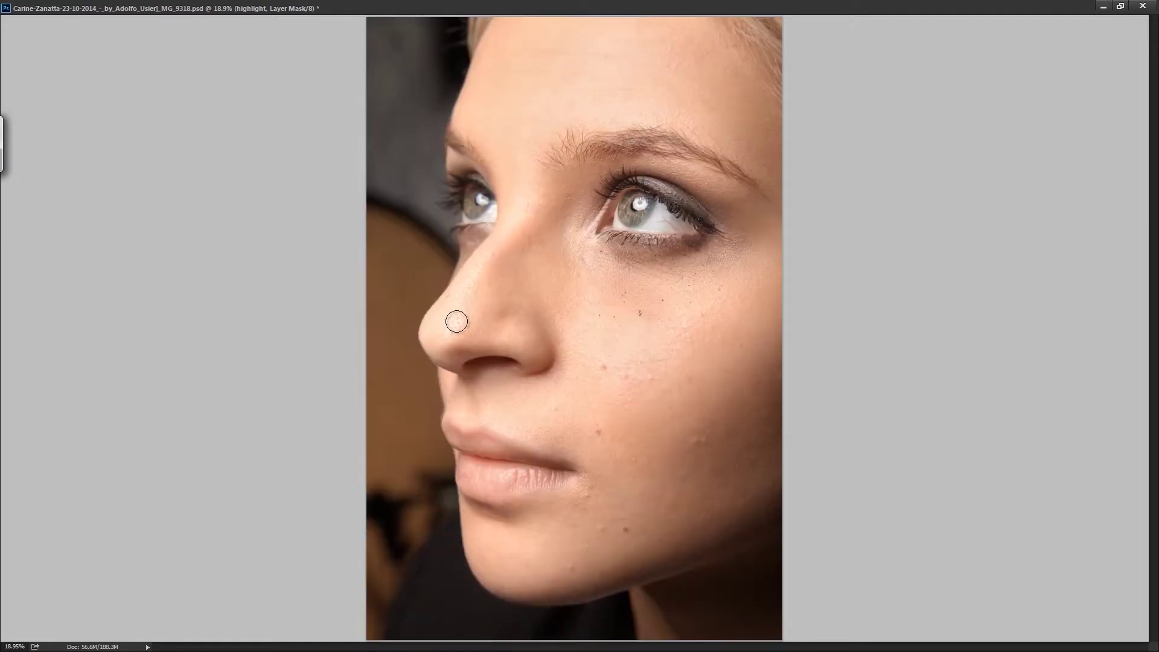
- Paint pore texture back onto the nose tip on the highlight layer mask
left_click(456, 321)
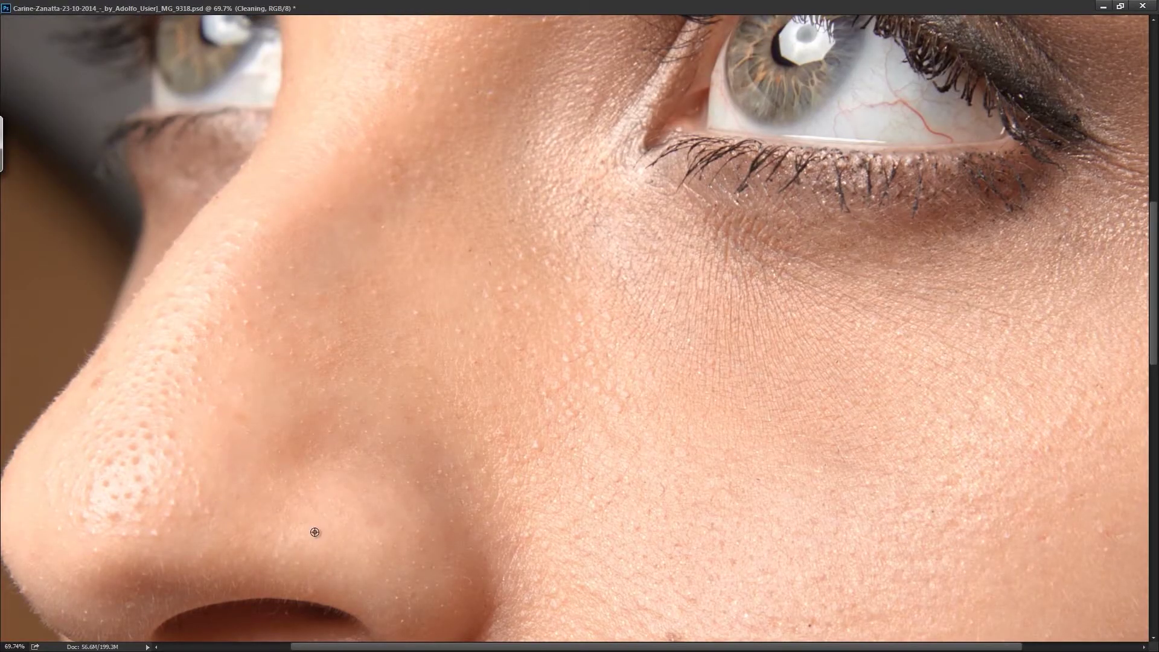
- Save the document and heal two small pore spots on the nose
scroll(315, 532, "left", 2)
scroll(362, 513, "left", 4)
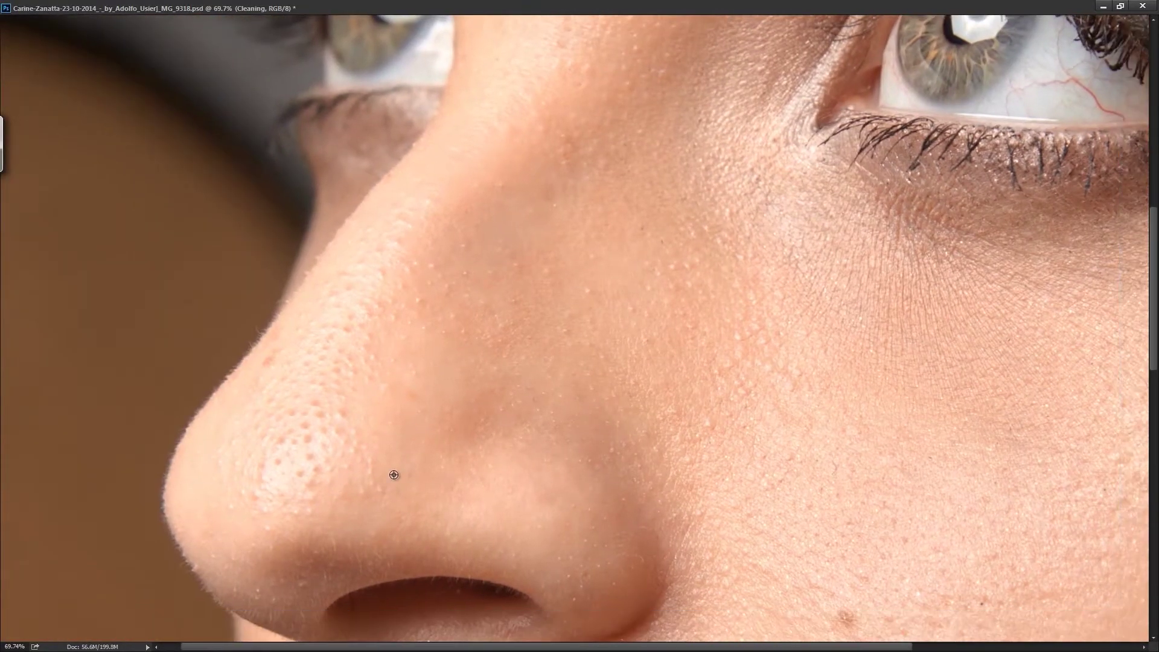
scroll(732, 384, "down", 3)
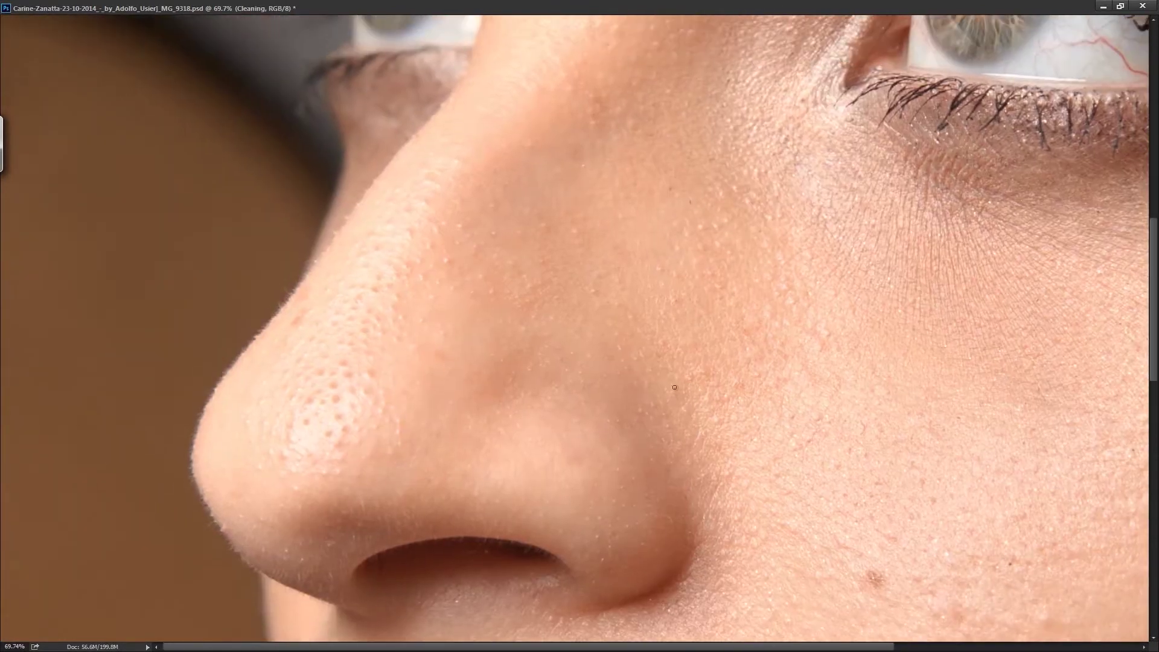
key("ctrl+s")
left_click(290, 425)
left_click(381, 392)
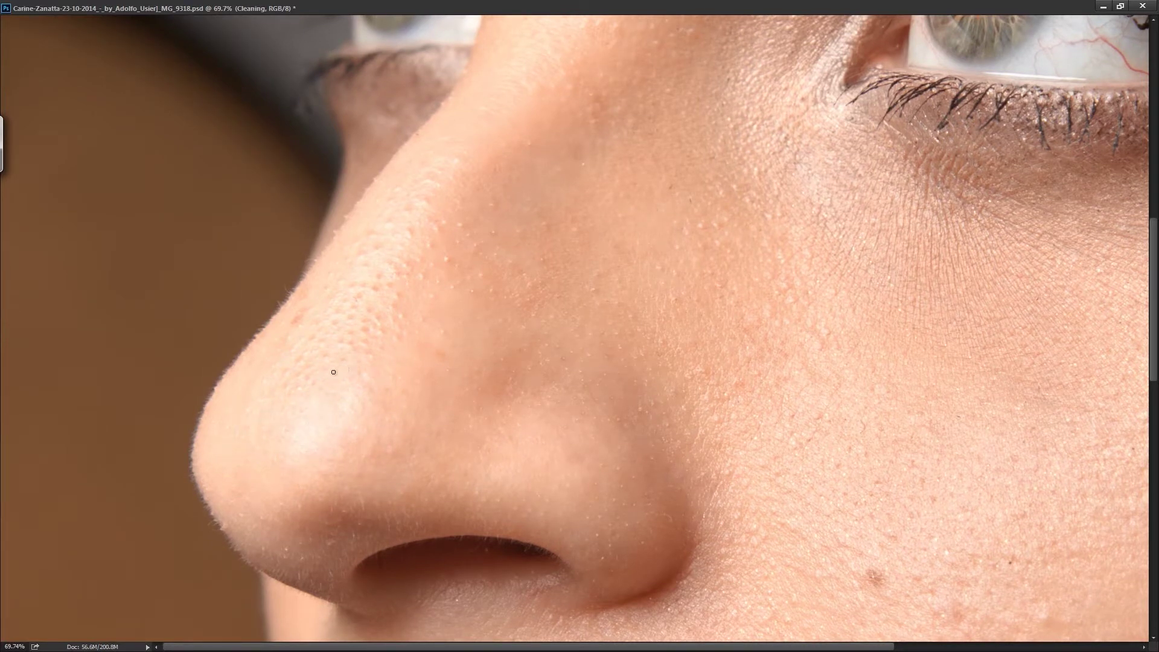
- Fit the whole portrait on screen, then zoom back in on the side of the nose
scroll(372, 454, "up", 3)
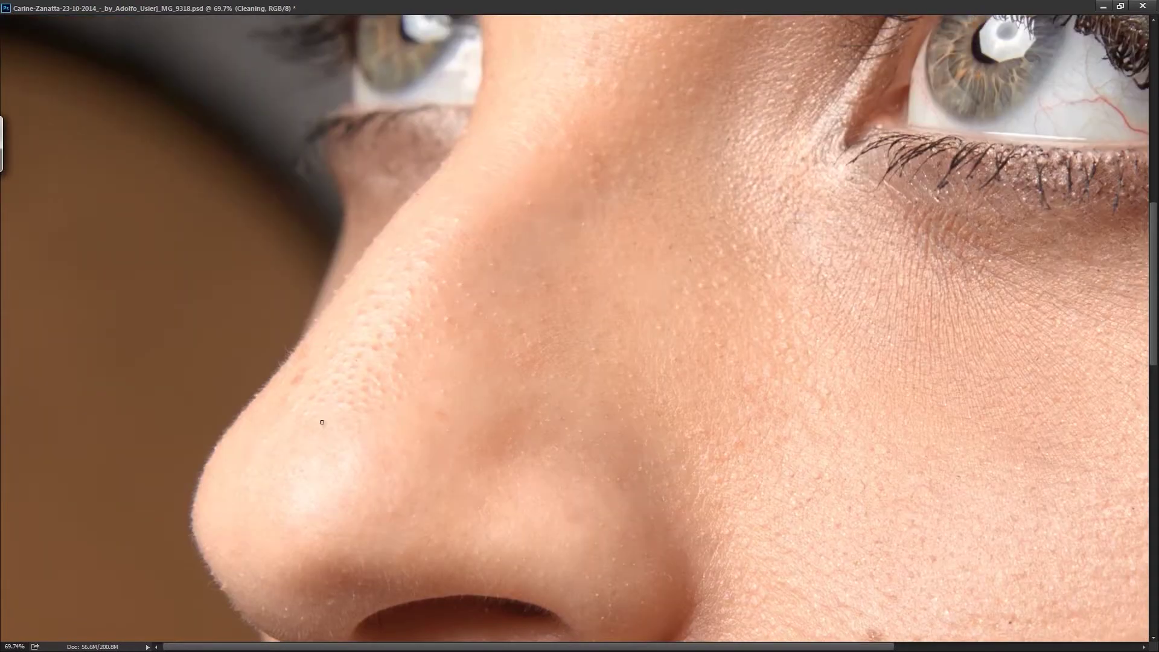
scroll(353, 459, "up", 2)
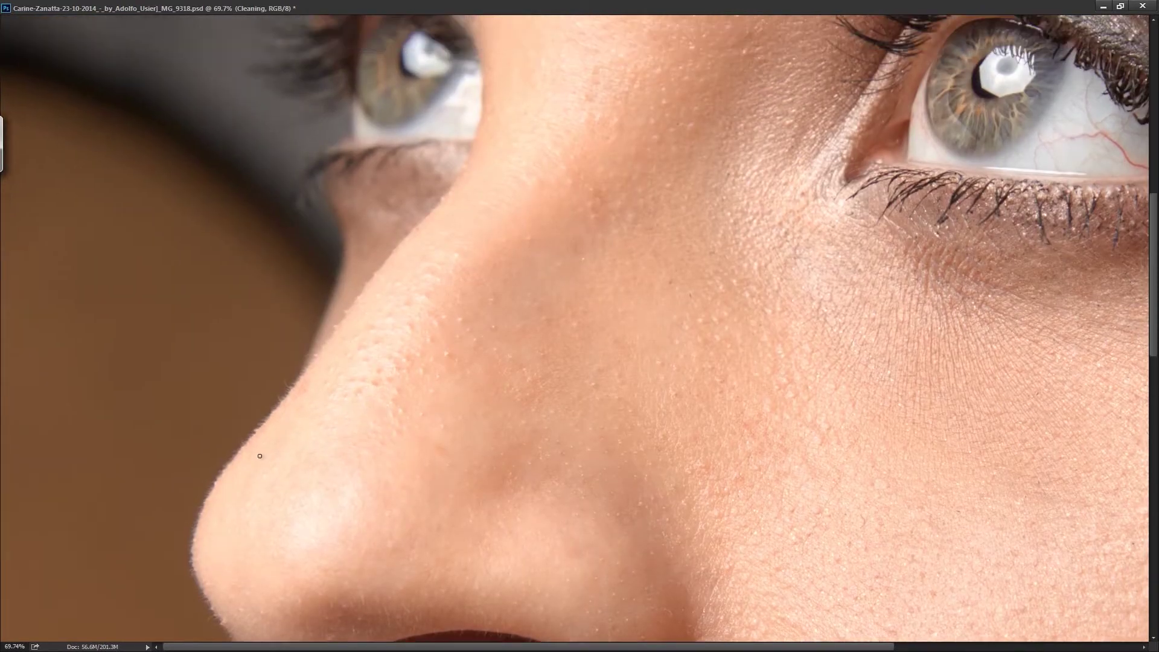
scroll(341, 461, "up", 2)
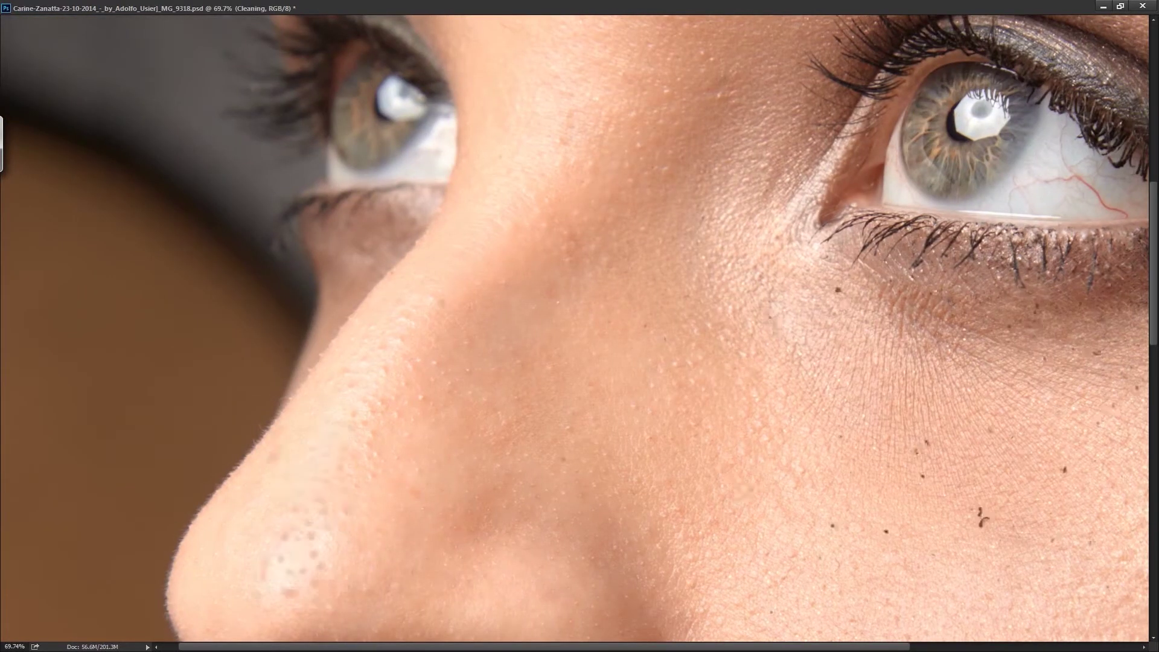
key("ctrl+0")
left_click(472, 400)
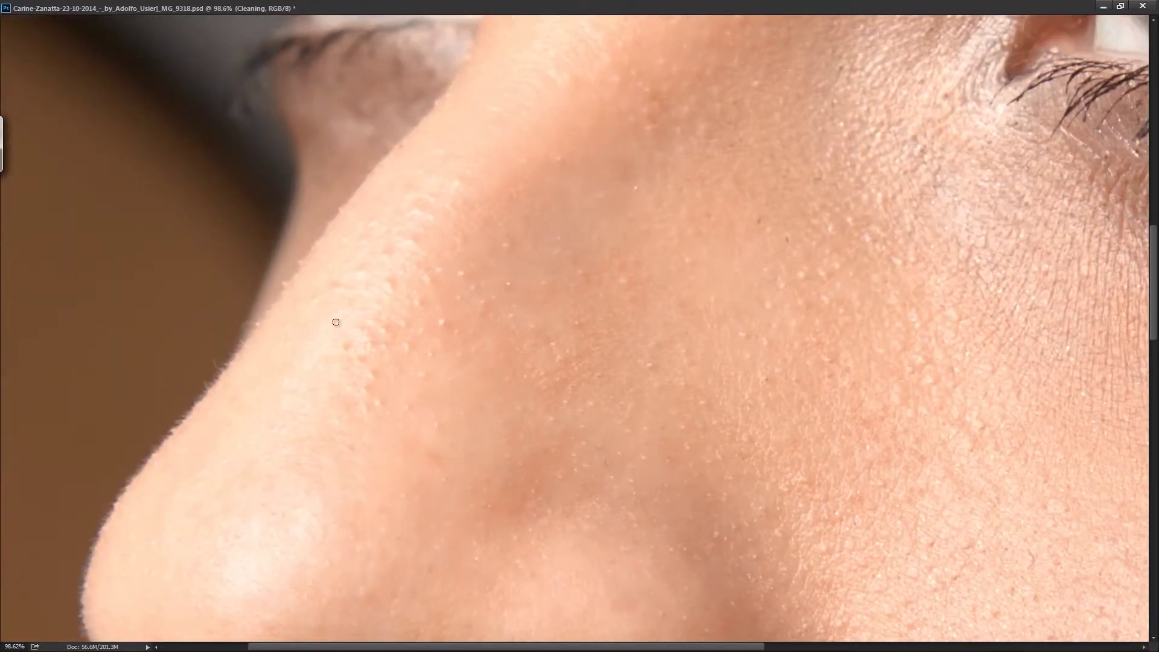
scroll(471, 446, "left", 2)
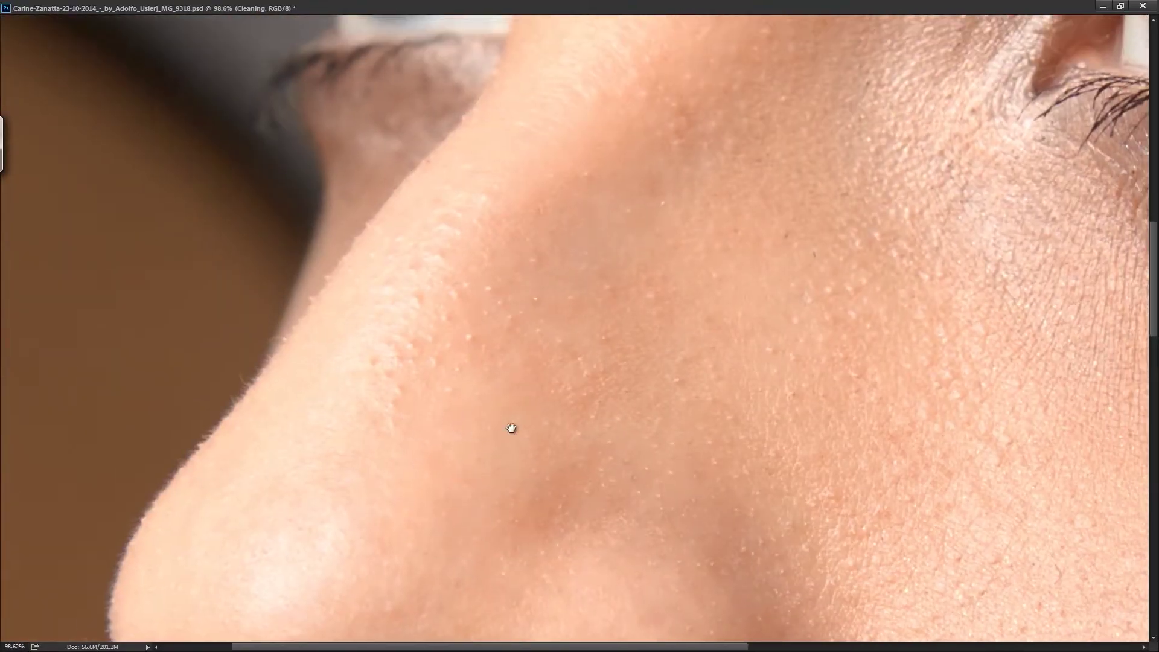
scroll(501, 420, "left", 2)
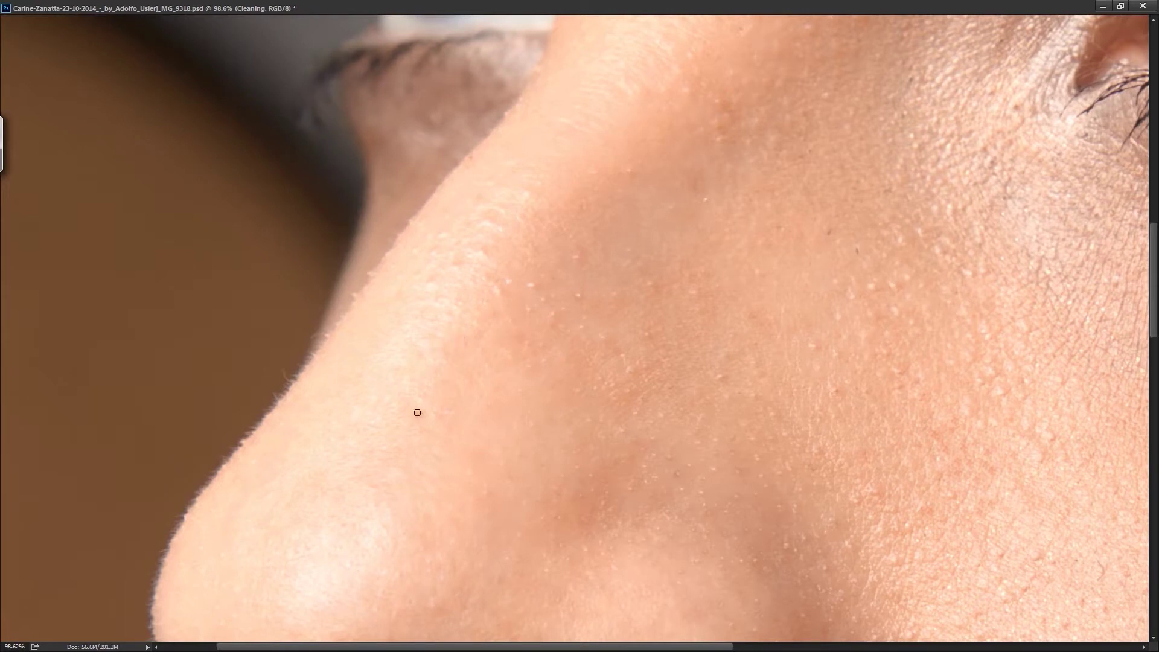
scroll(479, 343, "up", 2)
scroll(479, 343, "left", 3)
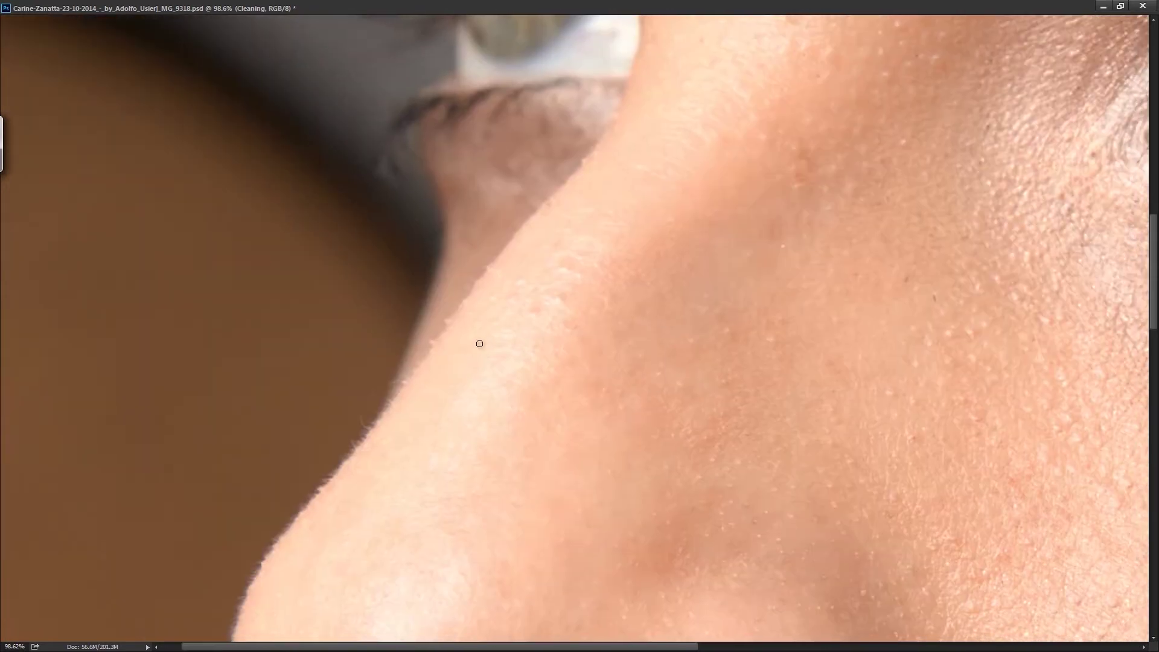
scroll(545, 295, "up", 2)
scroll(551, 334, "right", 1)
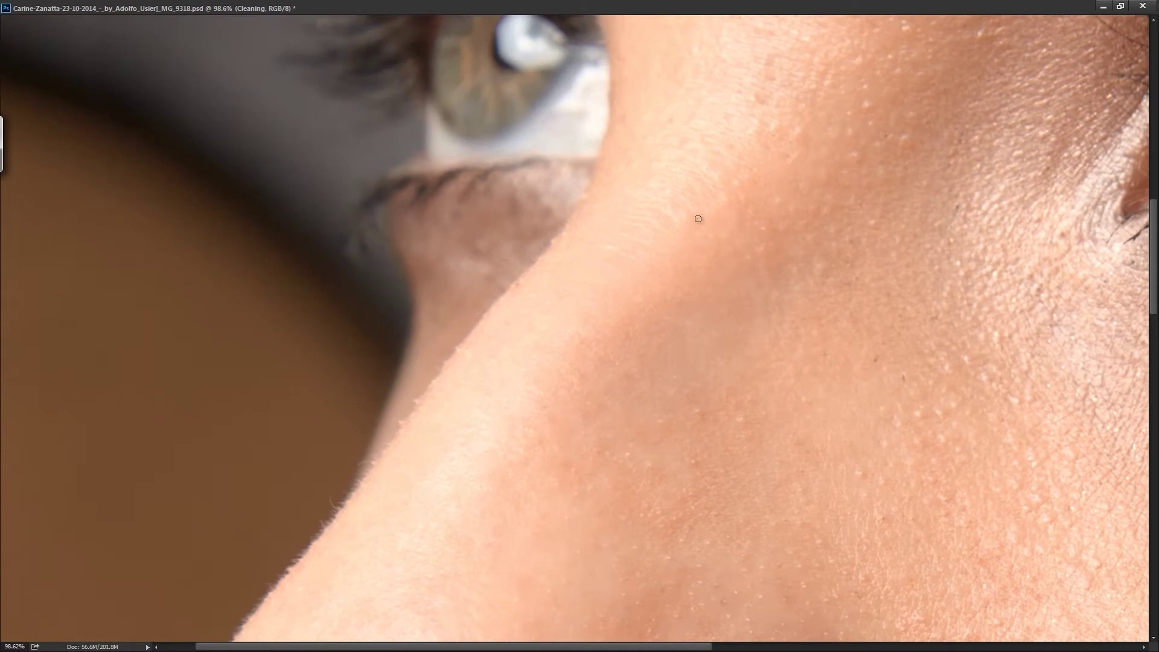
scroll(698, 218, "up", 2)
scroll(782, 187, "down", 4)
- Magnify the cheek and nose area from the full-portrait view
key("ctrl+0")
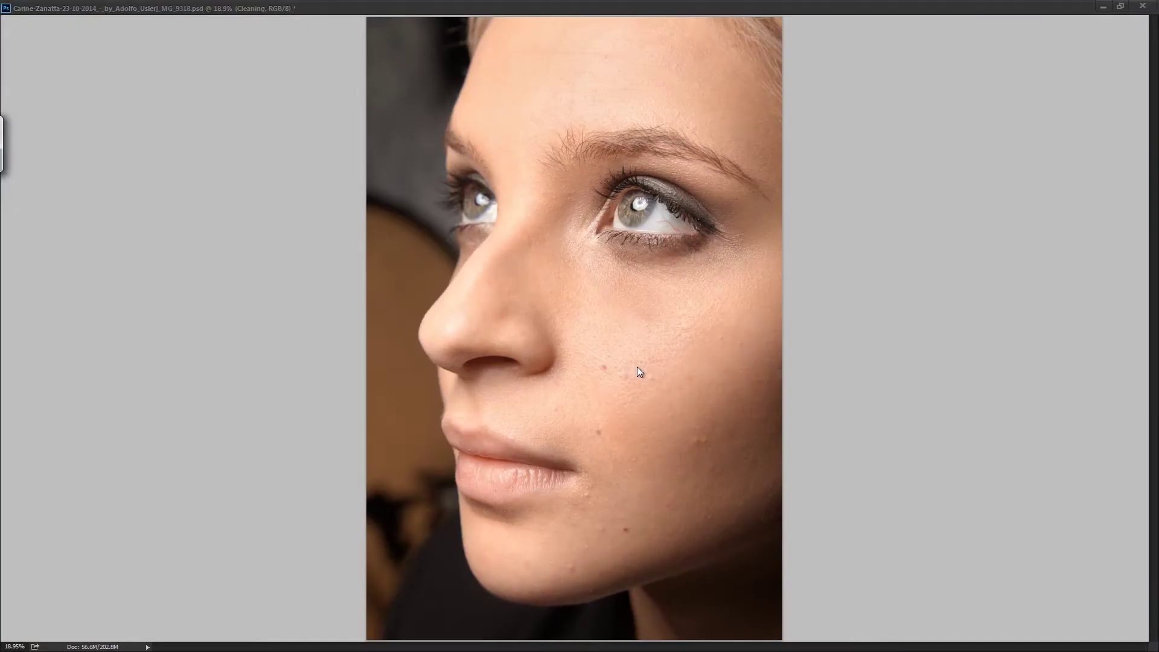
left_click_drag(638, 369, 753, 325)
scroll(807, 468, "down", 3)
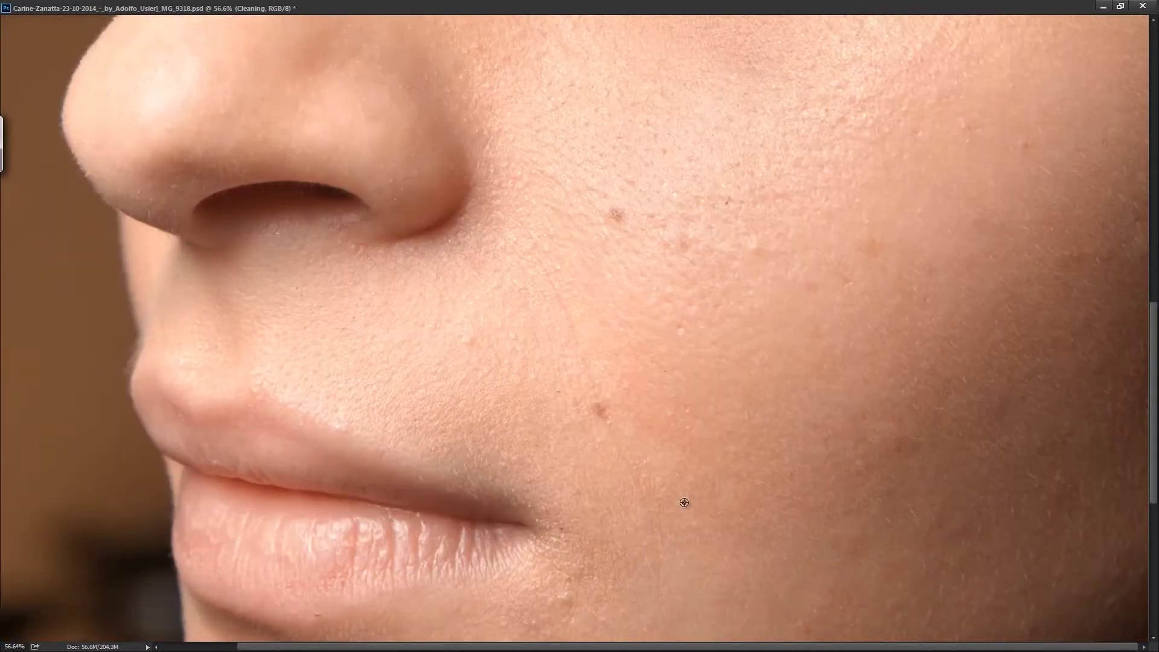
scroll(642, 497, "up", 2)
scroll(642, 497, "left", 1)
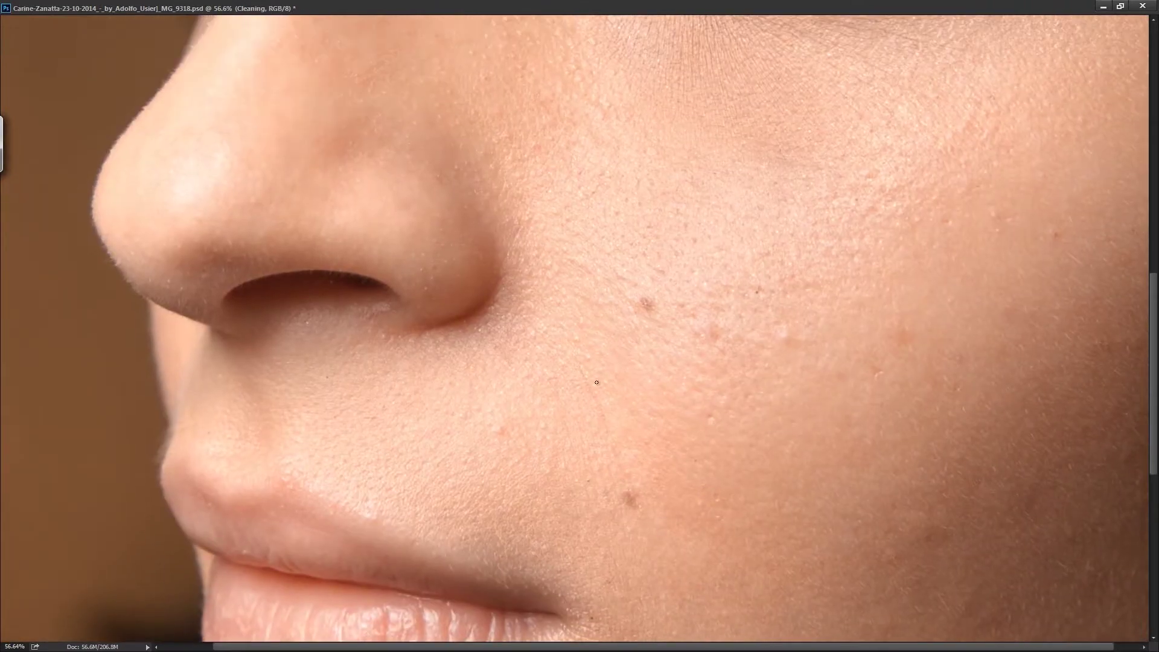
scroll(620, 499, "down", 5)
scroll(556, 501, "down", 1)
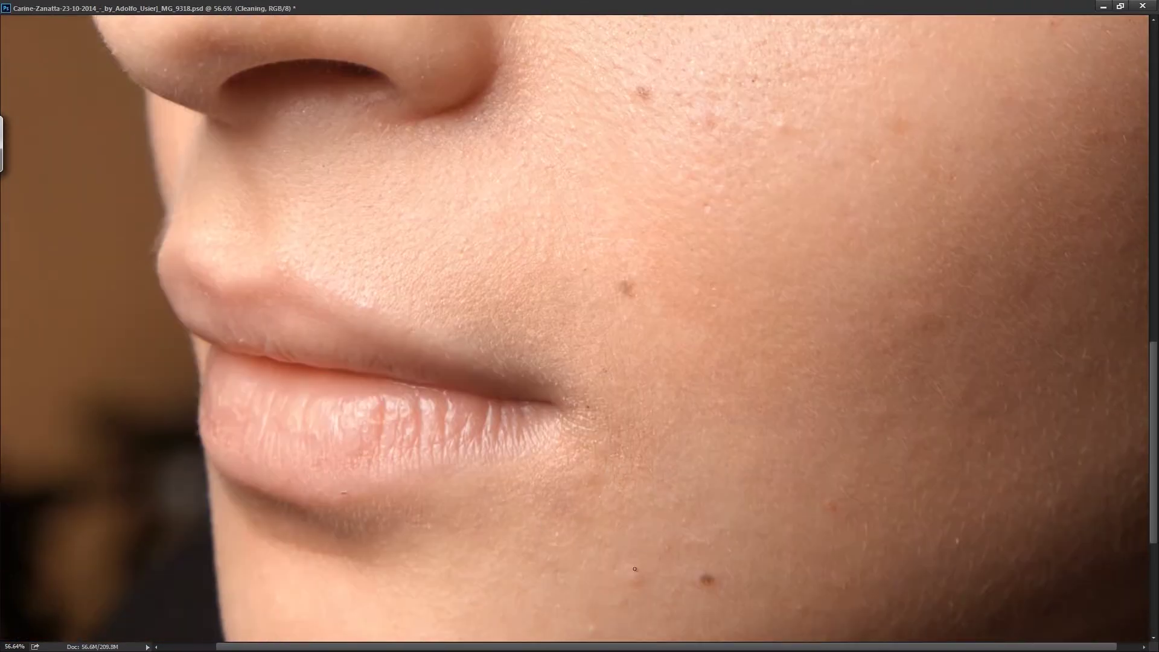
scroll(634, 568, "down", 3)
scroll(635, 568, "left", 2)
scroll(636, 531, "down", 2)
scroll(637, 531, "down", 2)
- Pan across the nose, cheek and lips to inspect the skin for blemishes
scroll(426, 230, "up", 3)
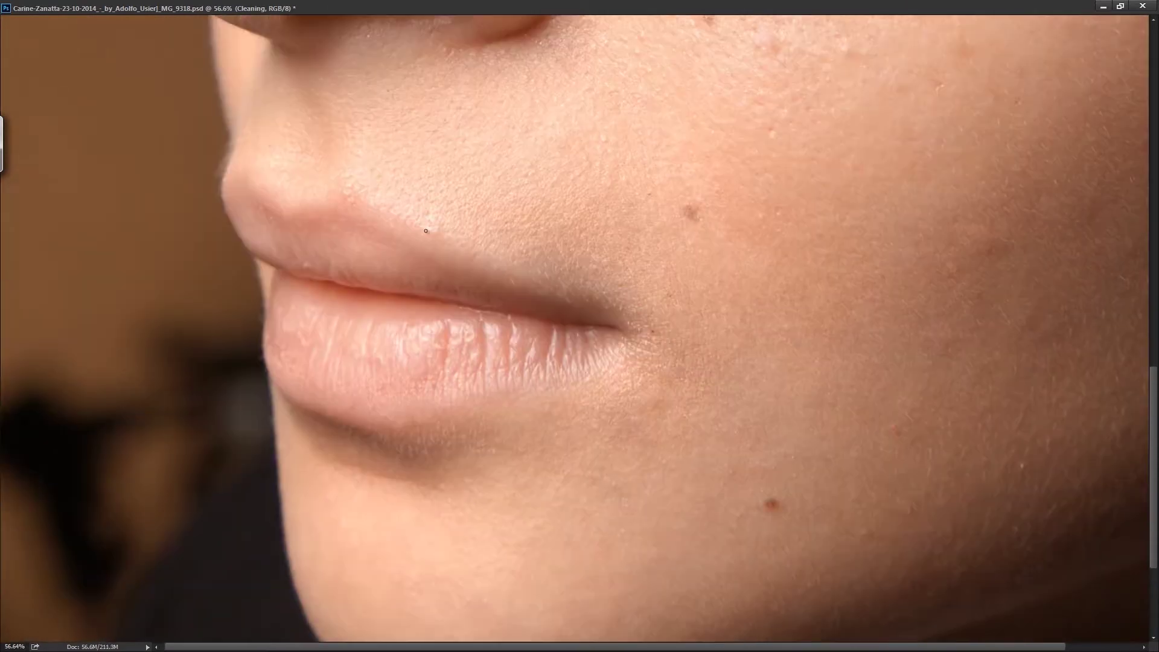
scroll(541, 334, "down", 3)
scroll(540, 334, "right", 1)
scroll(392, 543, "up", 2)
scroll(392, 542, "right", 1)
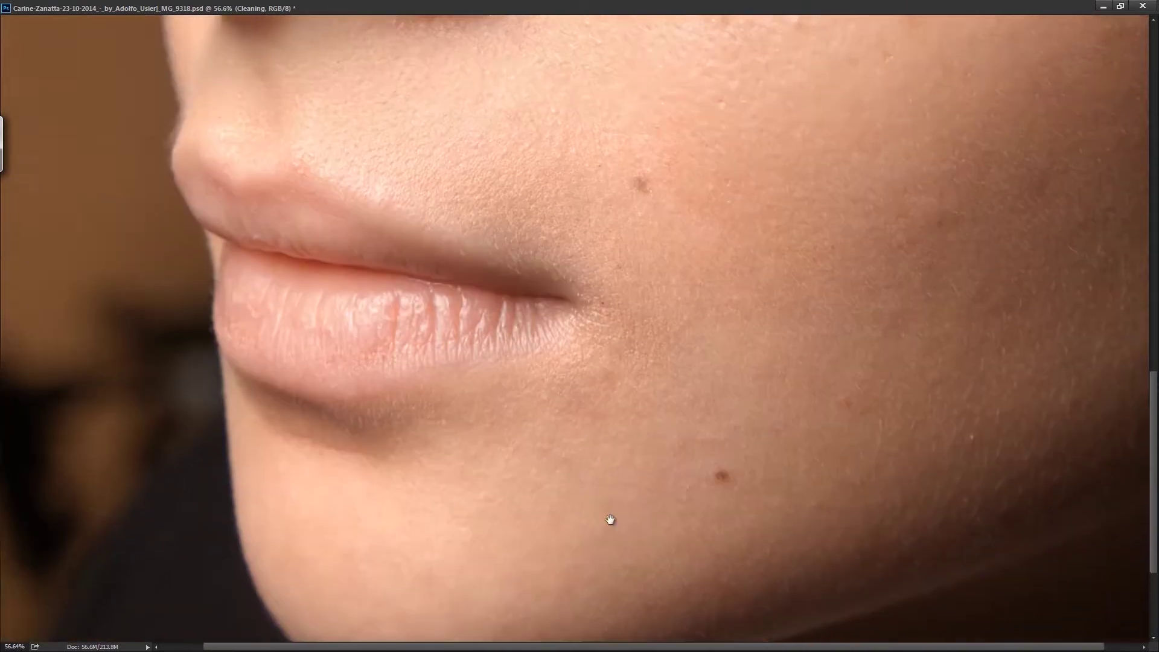
scroll(610, 519, "up", 5)
scroll(610, 520, "right", 1)
scroll(1021, 357, "up", 3)
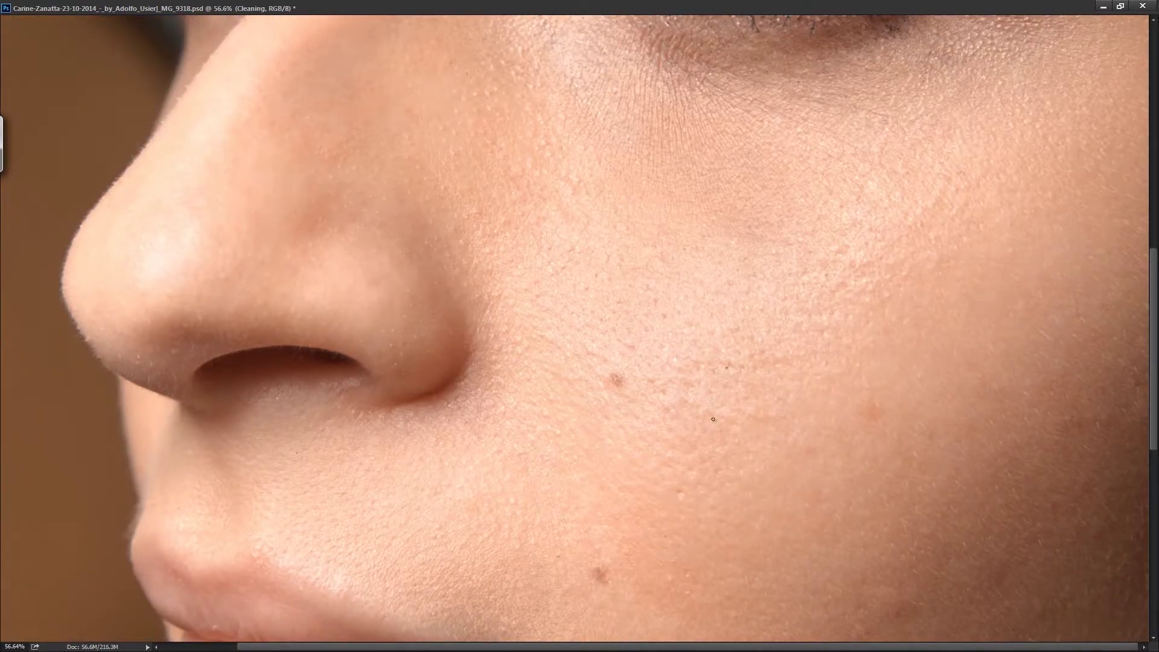
scroll(713, 419, "down", 2)
scroll(287, 485, "left", 1)
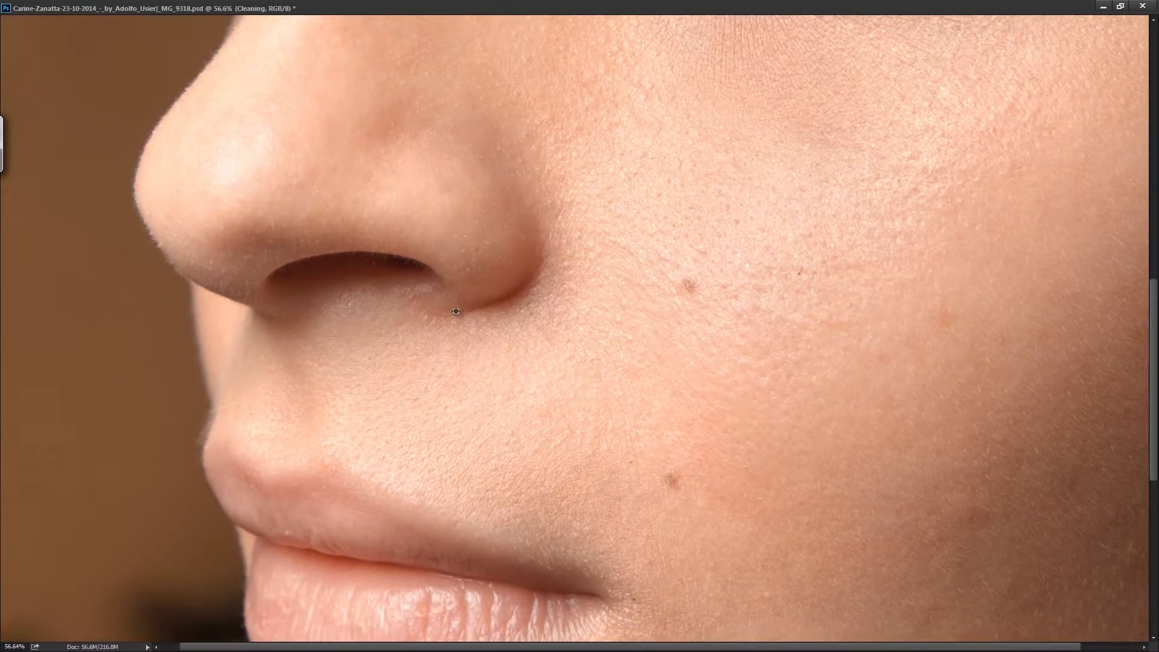
scroll(423, 453, "down", 2)
scroll(603, 410, "up", 1)
scroll(844, 352, "down", 2)
scroll(845, 352, "up", 2)
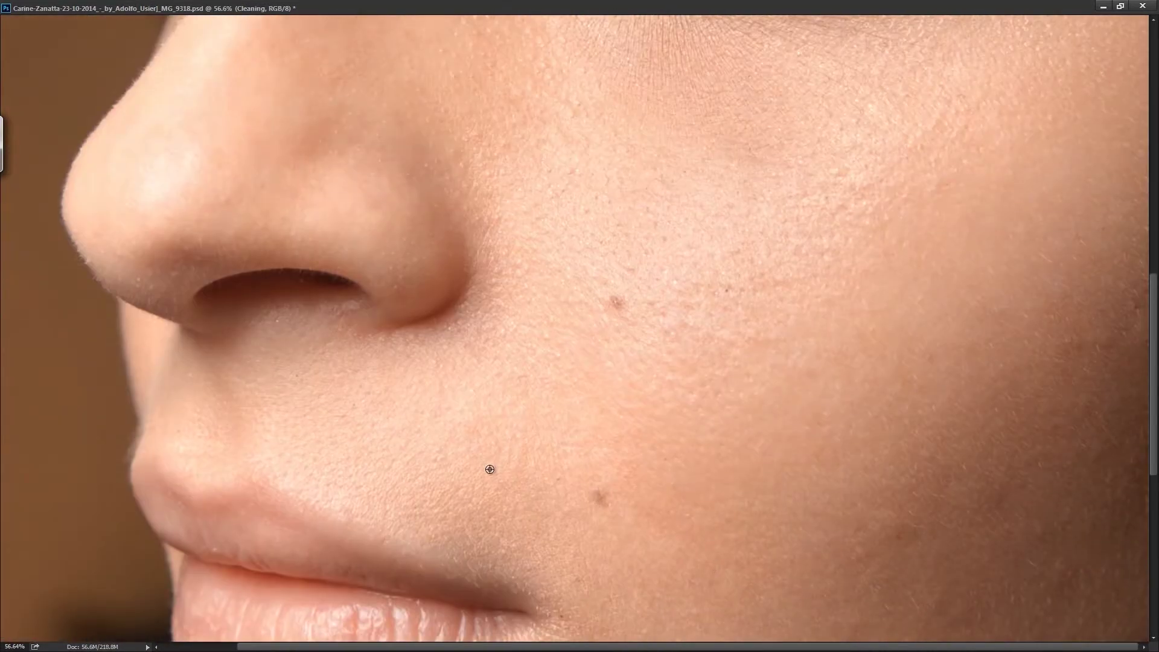
scroll(338, 522, "up", 2)
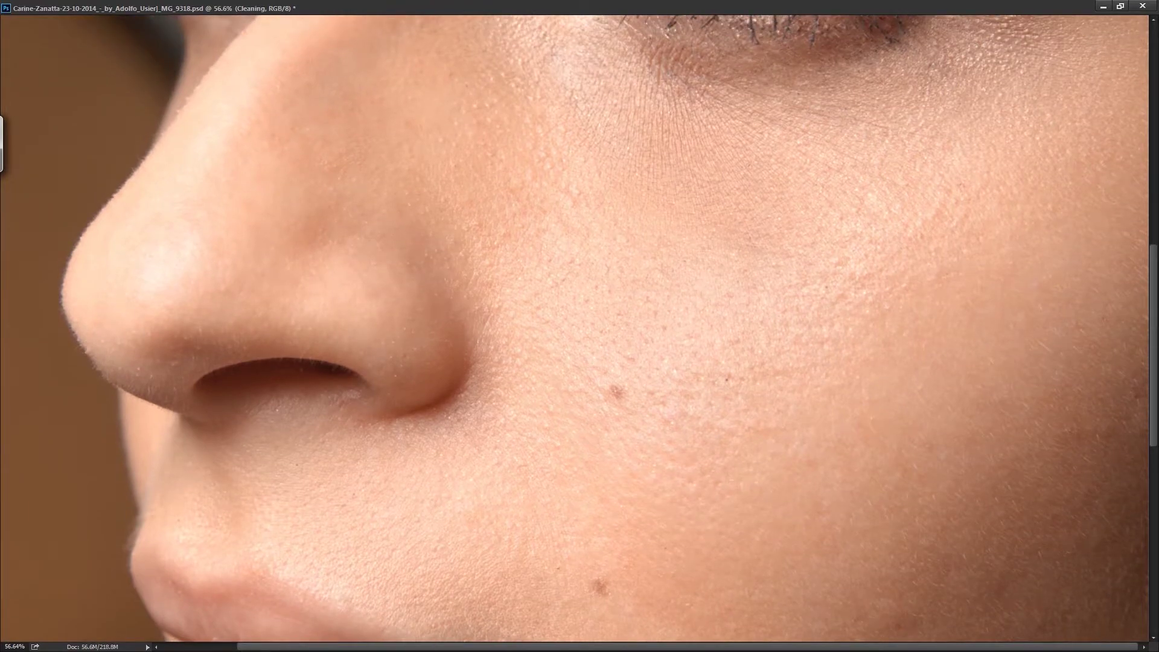
scroll(692, 395, "left", 1)
- Heal the red vessel on the white of the right eye with the Spot Healing Brush
scroll(778, 405, "up", 4)
scroll(752, 404, "up", 3)
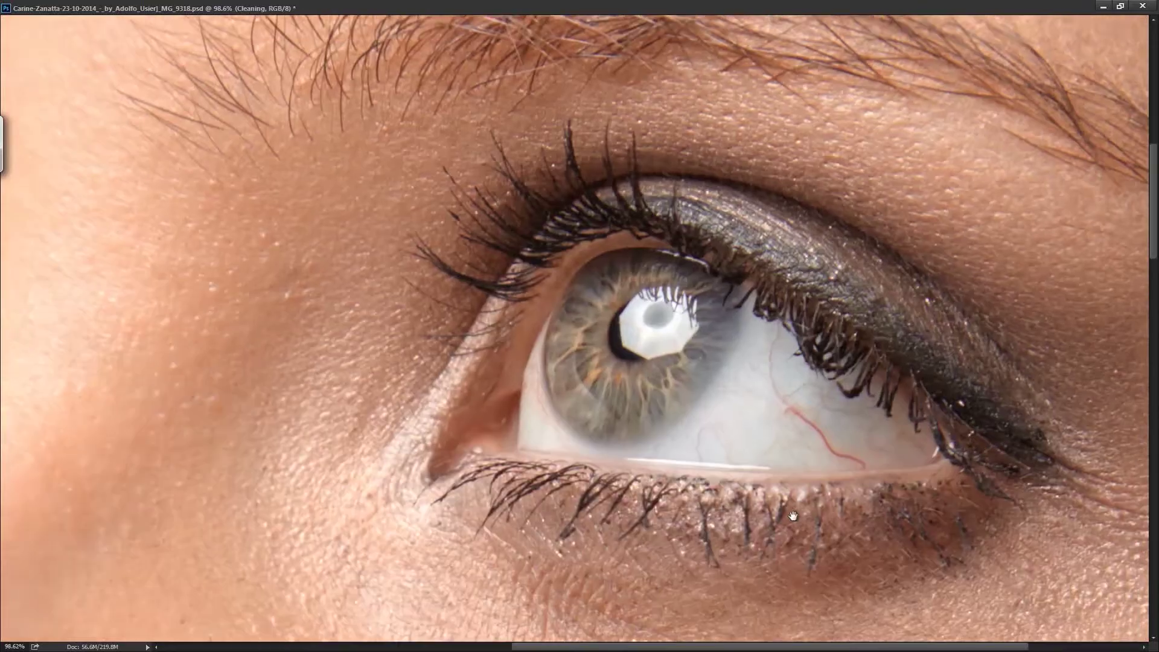
scroll(736, 422, "up", 2)
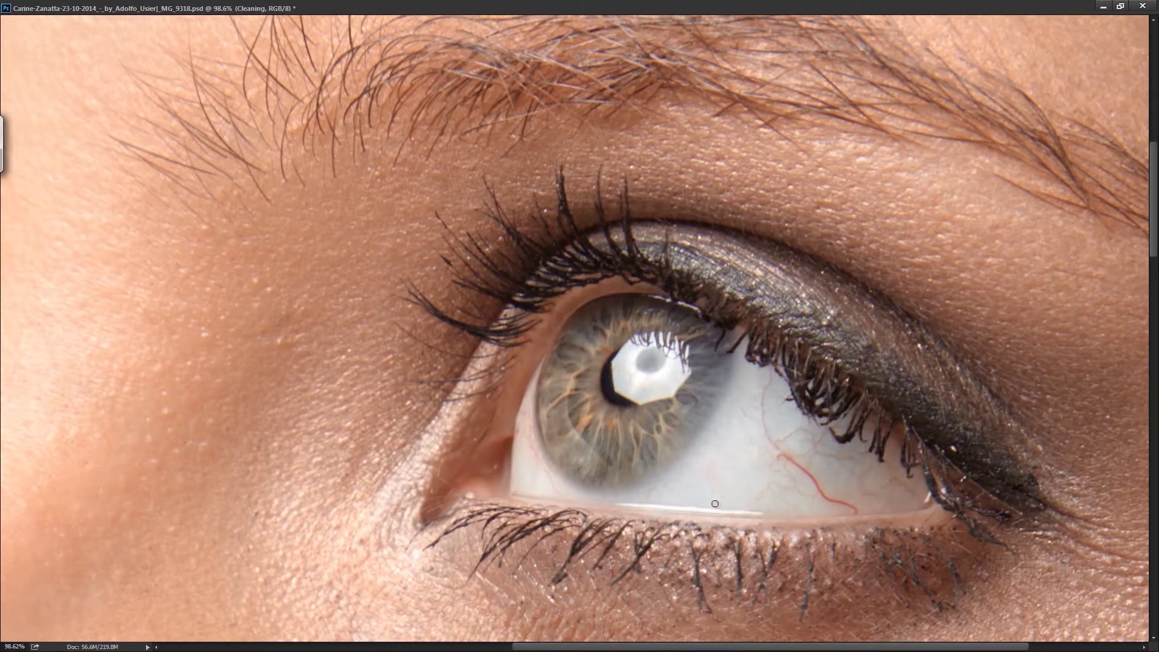
scroll(806, 480, "down", 1)
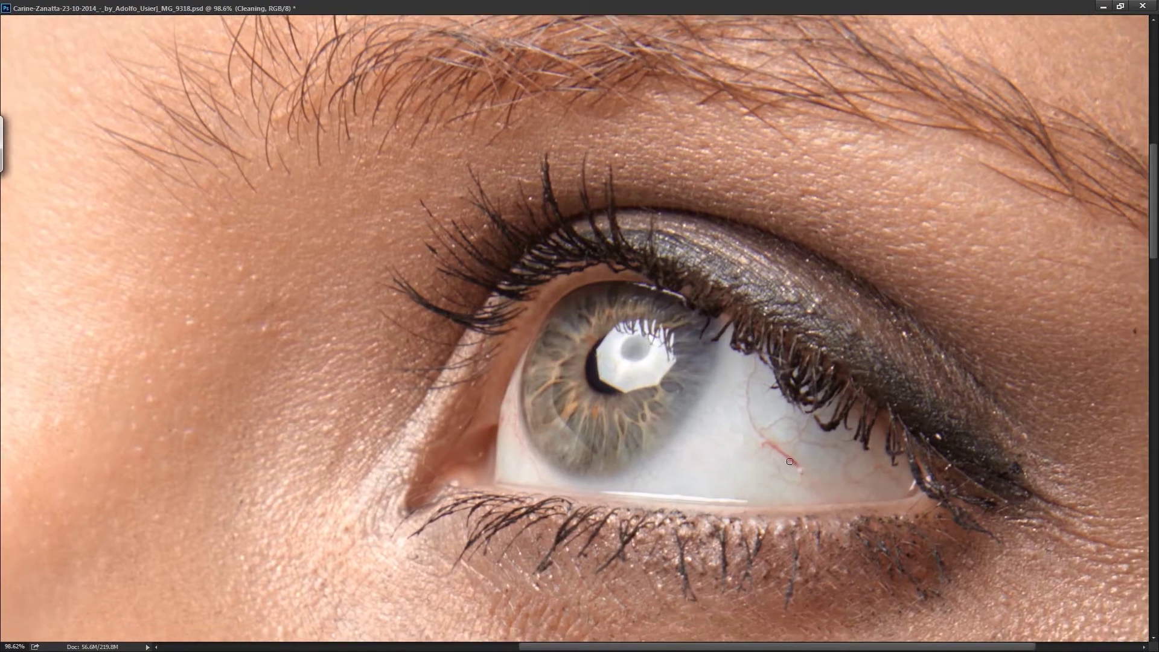
left_click_drag(790, 461, 765, 442)
scroll(748, 447, "right", 2)
scroll(749, 447, "down", 1)
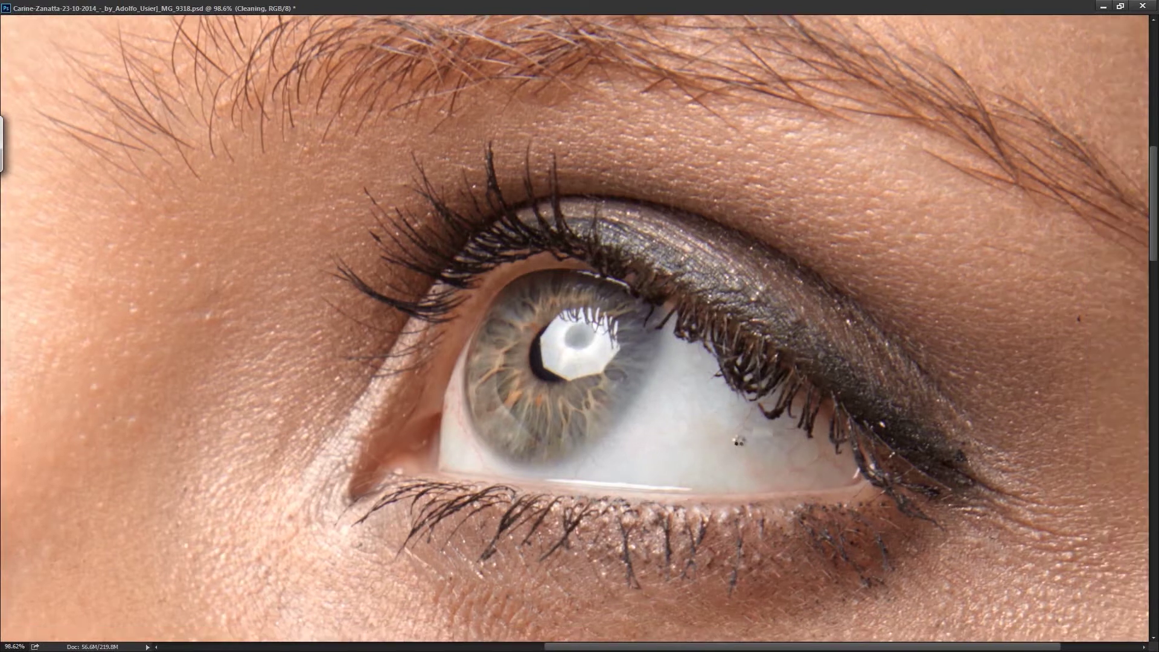
scroll(771, 459, "up", 3)
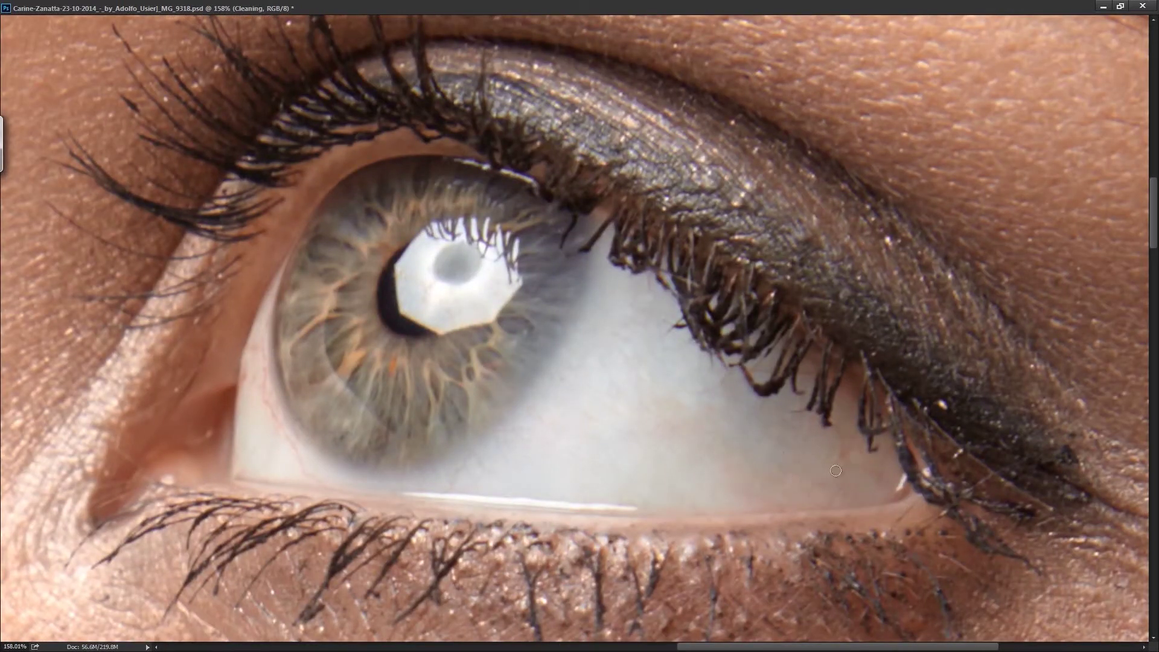
scroll(755, 423, "left", 3)
scroll(754, 422, "down", 1)
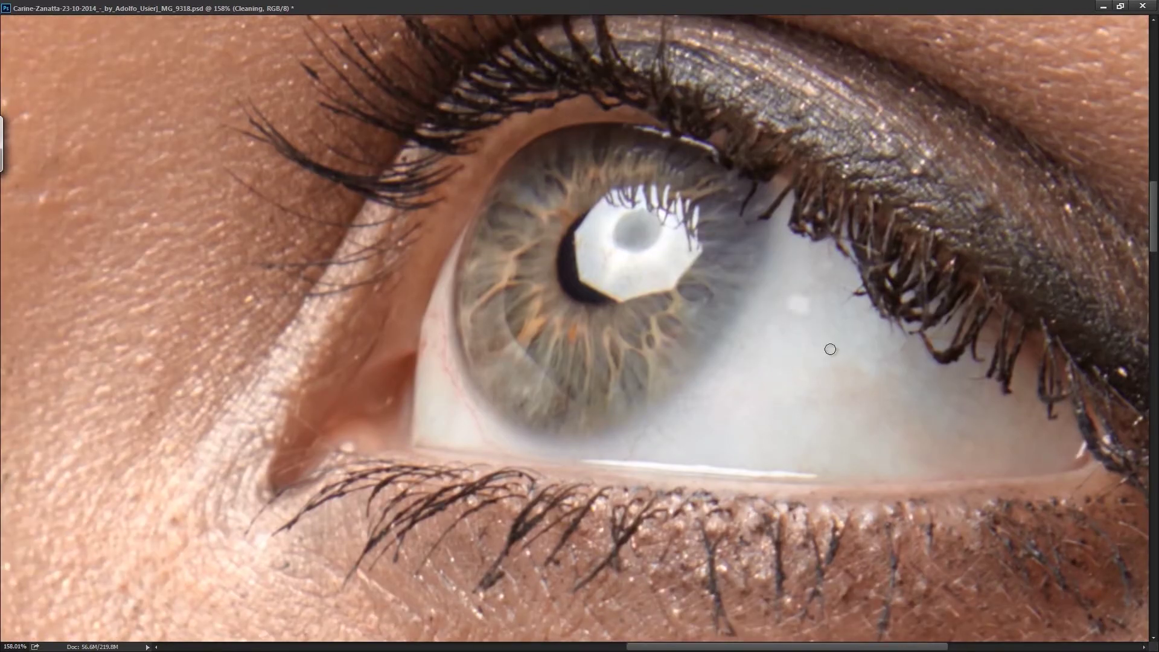
scroll(760, 380, "left", 1)
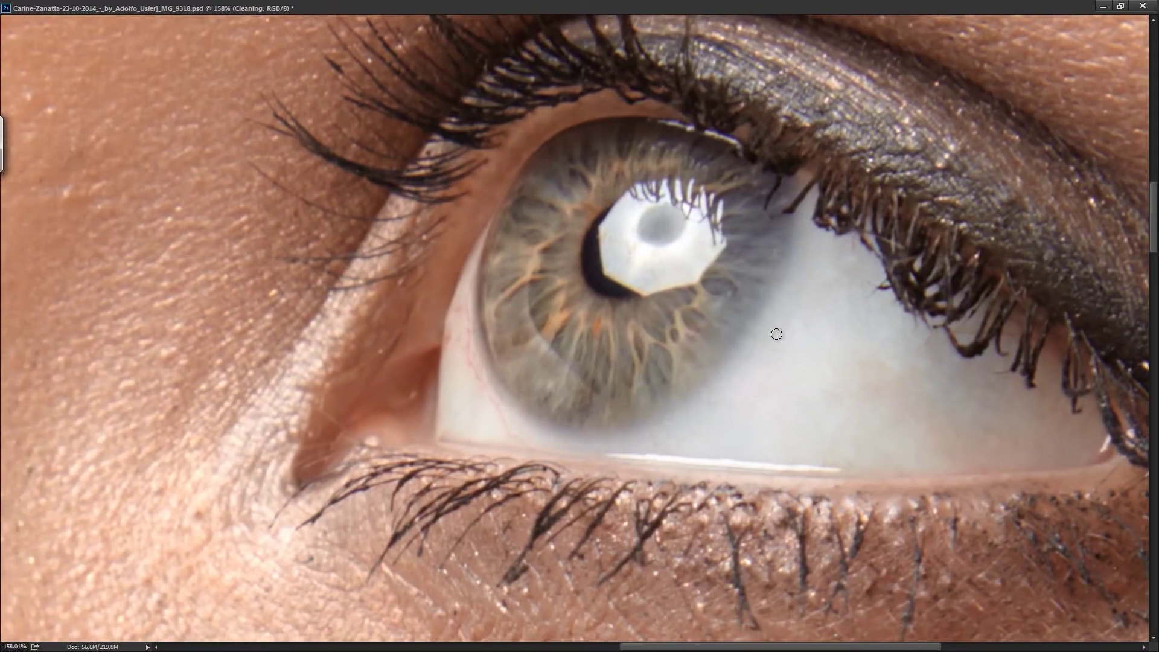
scroll(665, 380, "left", 3)
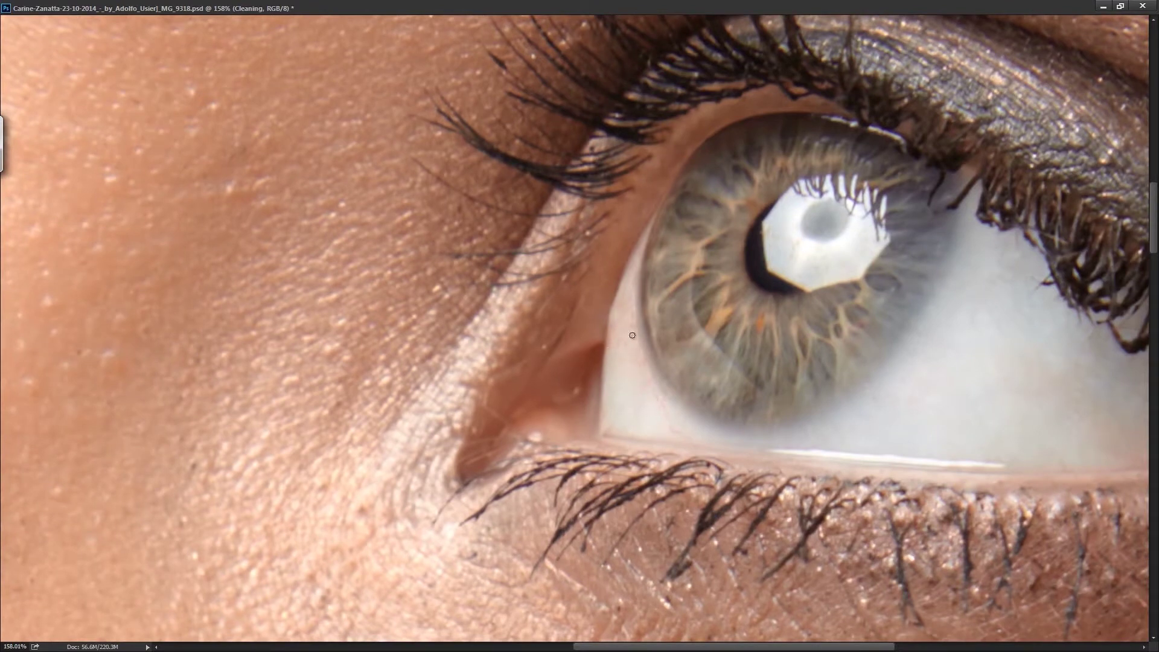
scroll(657, 410, "up", 1)
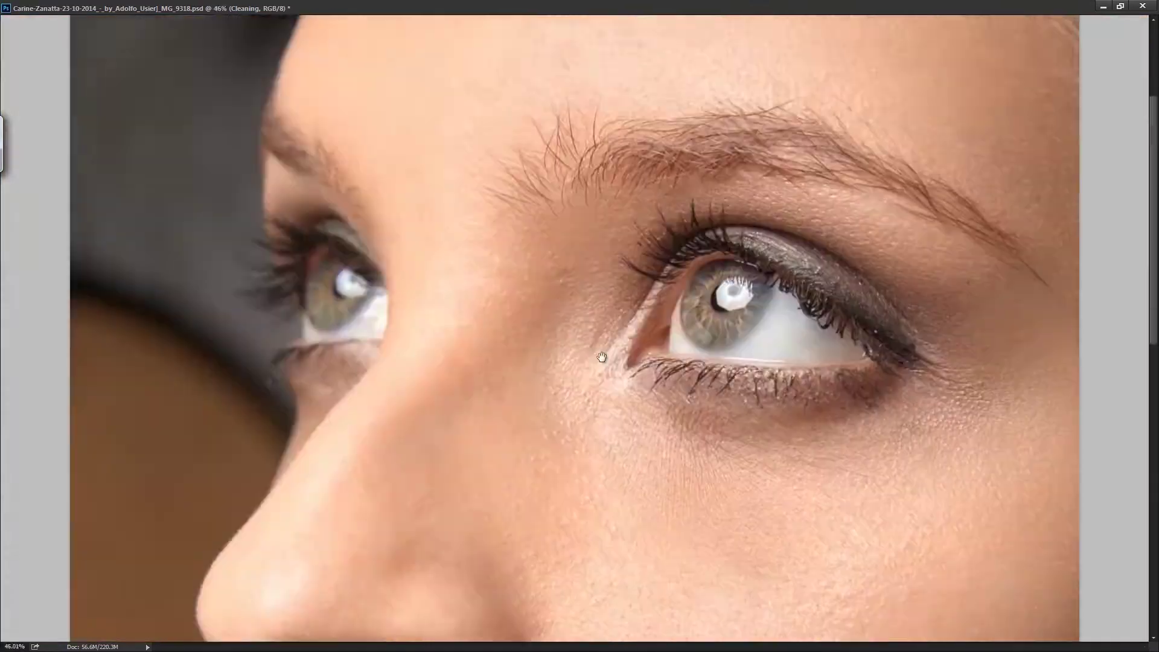
- Clone clean skin over the blemish between the brows and another on the forehead
scroll(625, 344, "down", 7)
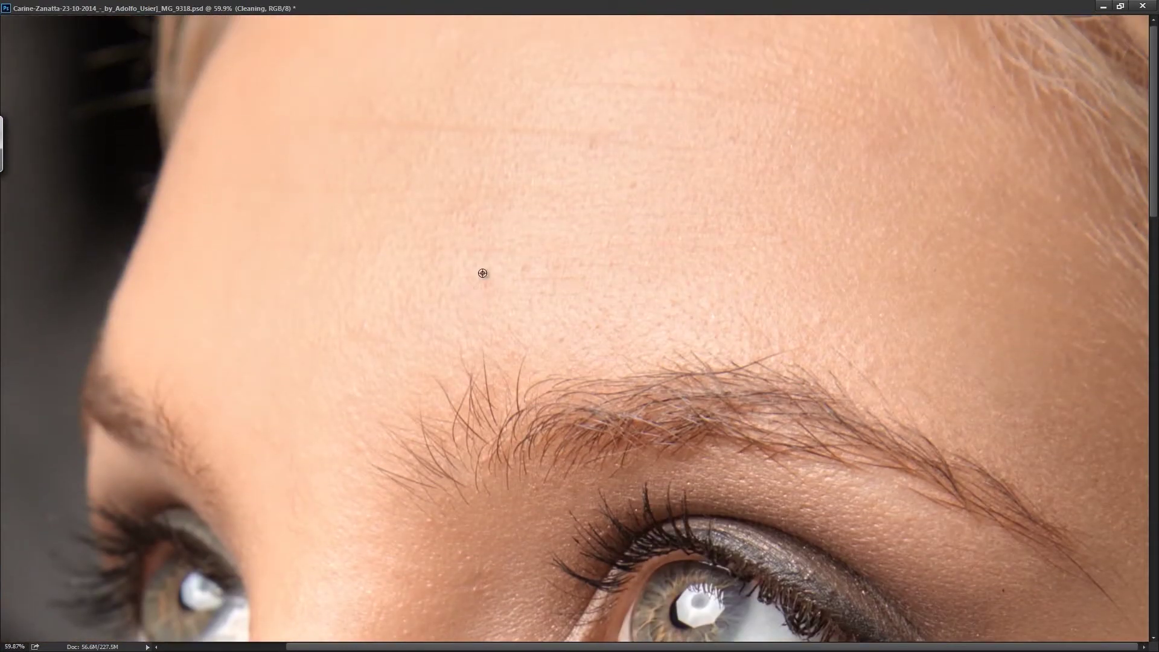
left_click(524, 297)
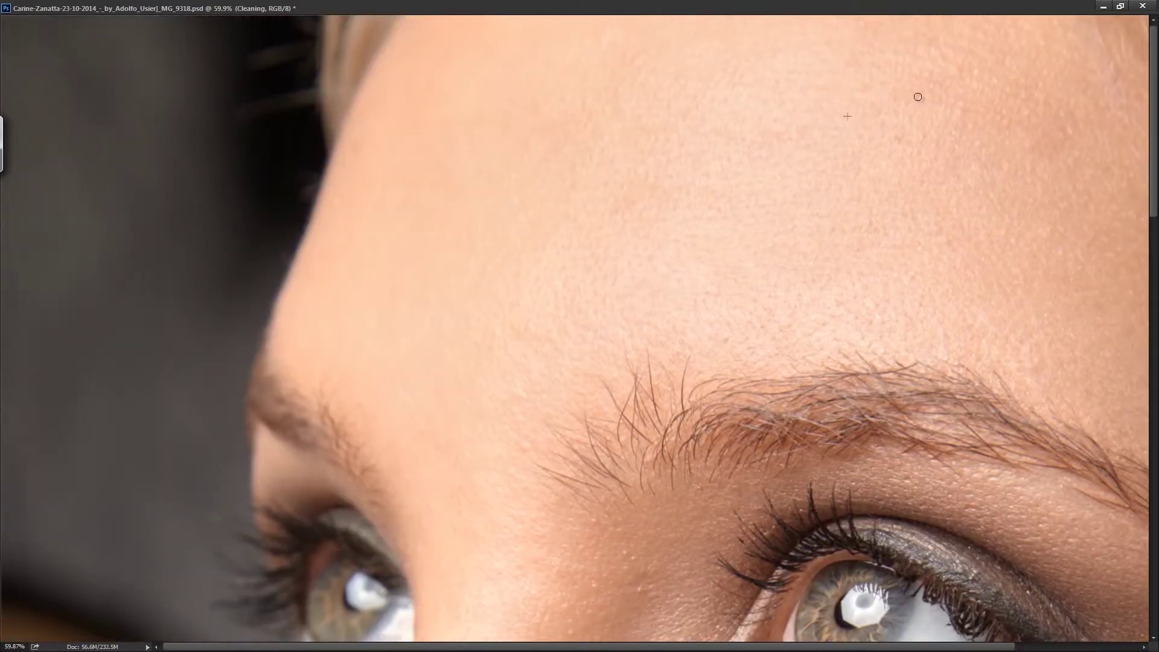
left_click(1010, 111)
scroll(457, 458, "down", 5)
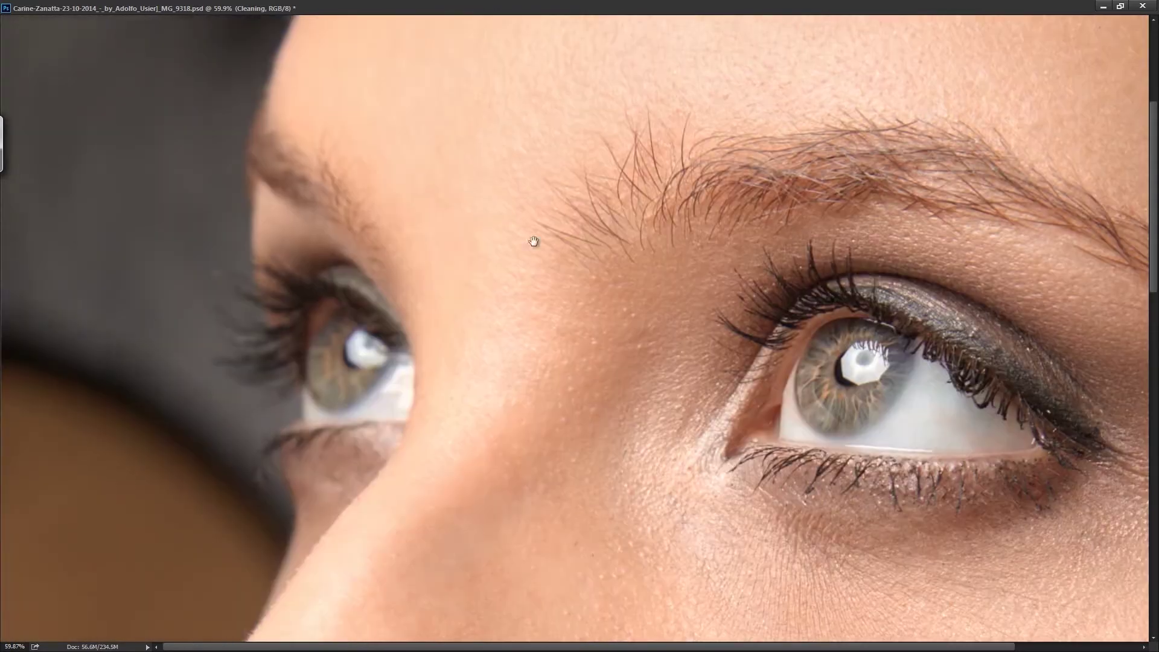
scroll(348, 468, "down", 3)
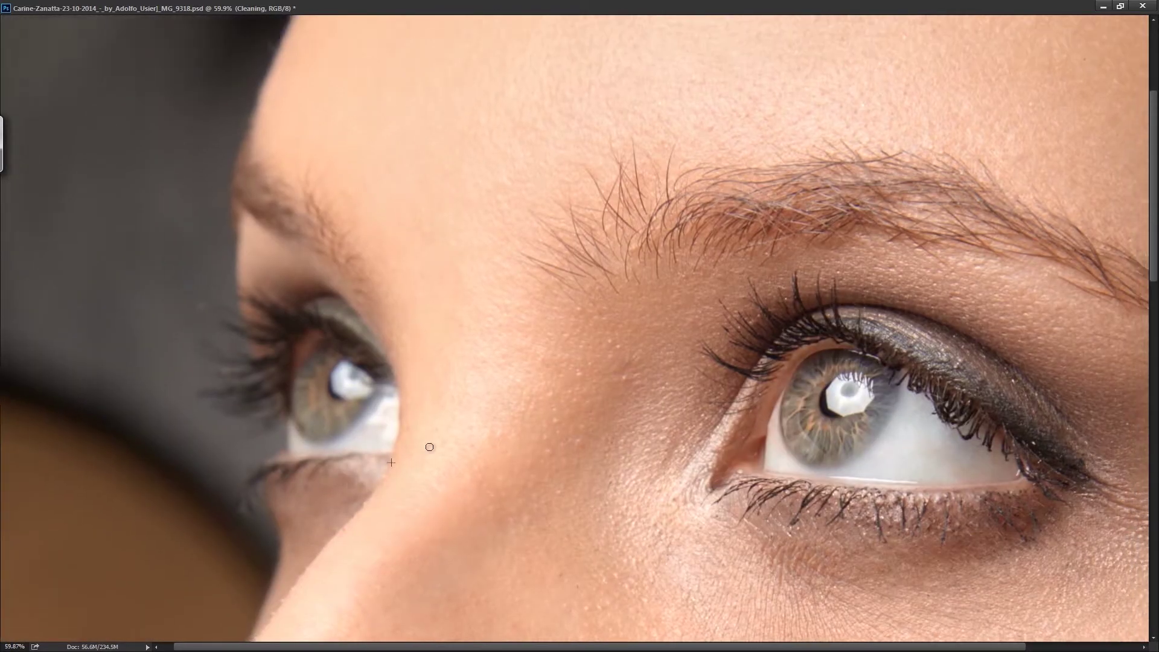
scroll(610, 422, "right", 2)
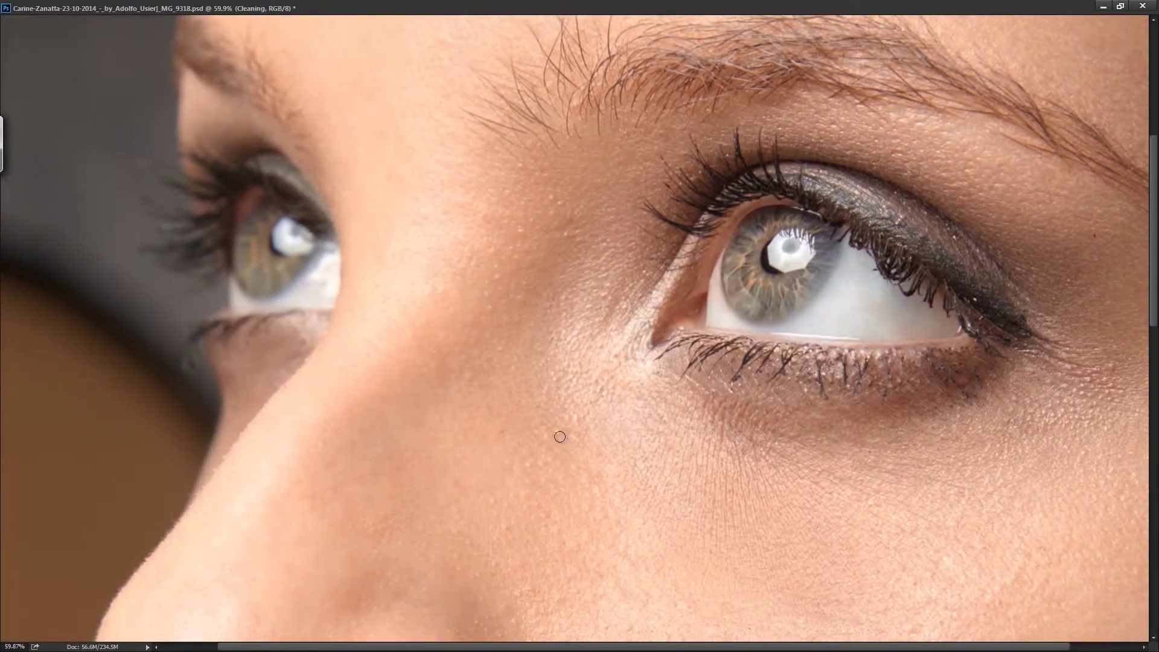
scroll(563, 432, "down", 3)
left_click(653, 426)
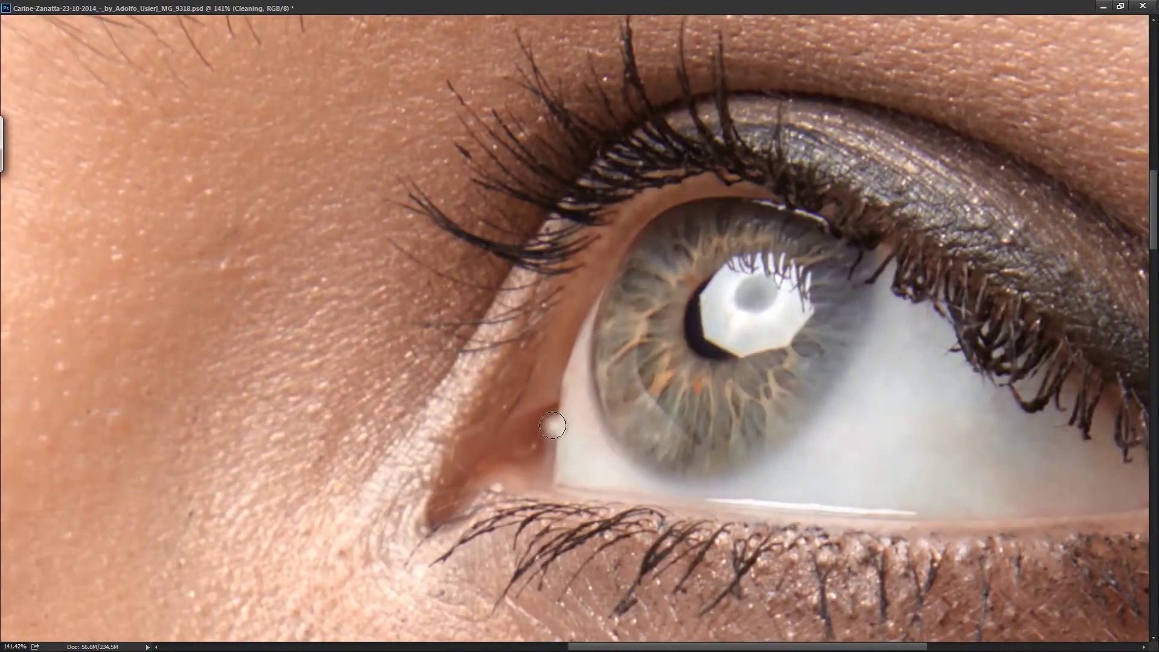
left_click_drag(591, 424, 429, 559)
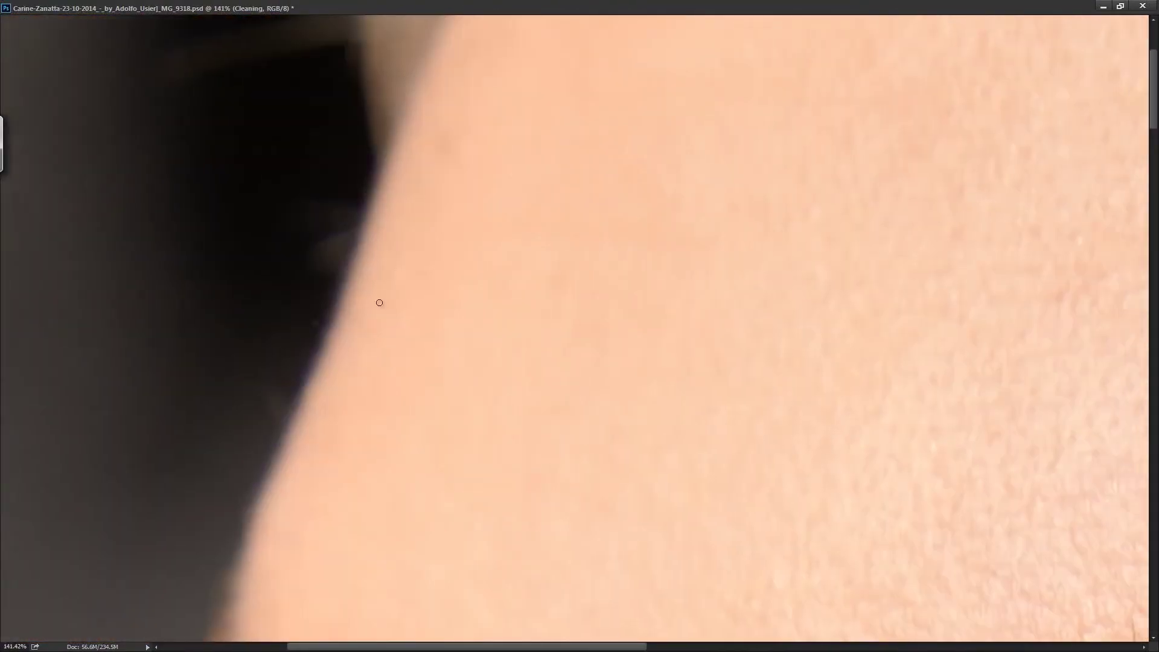
scroll(450, 294, "down", 3)
scroll(434, 276, "down", 3)
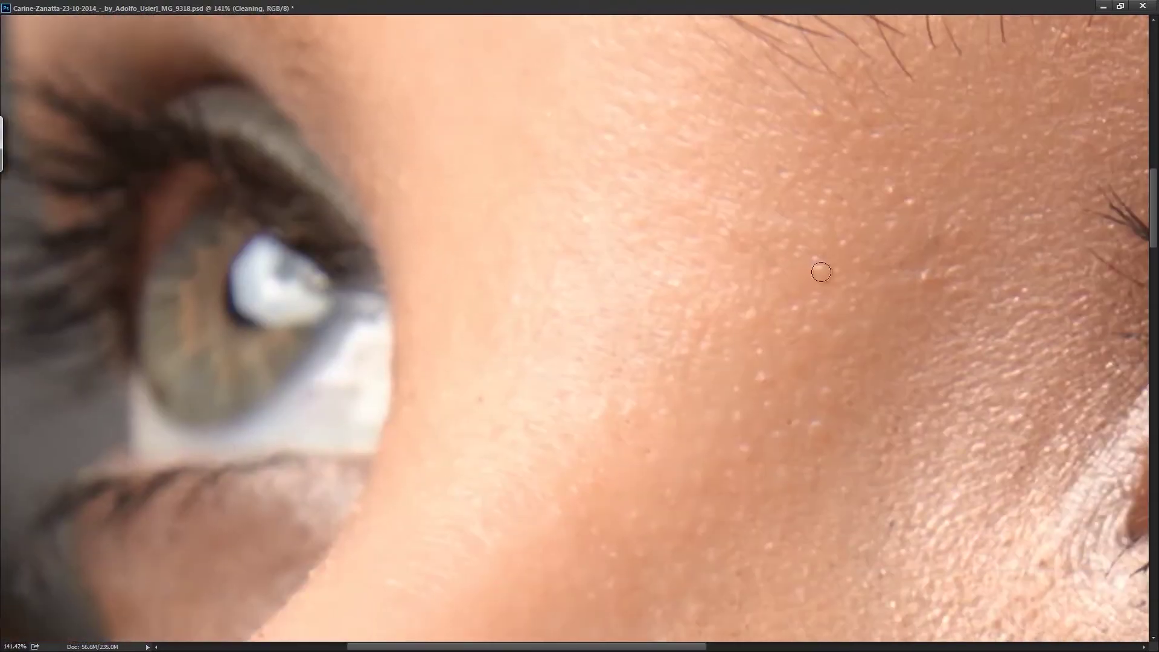
scroll(685, 401, "down", 3)
scroll(694, 316, "right", 3)
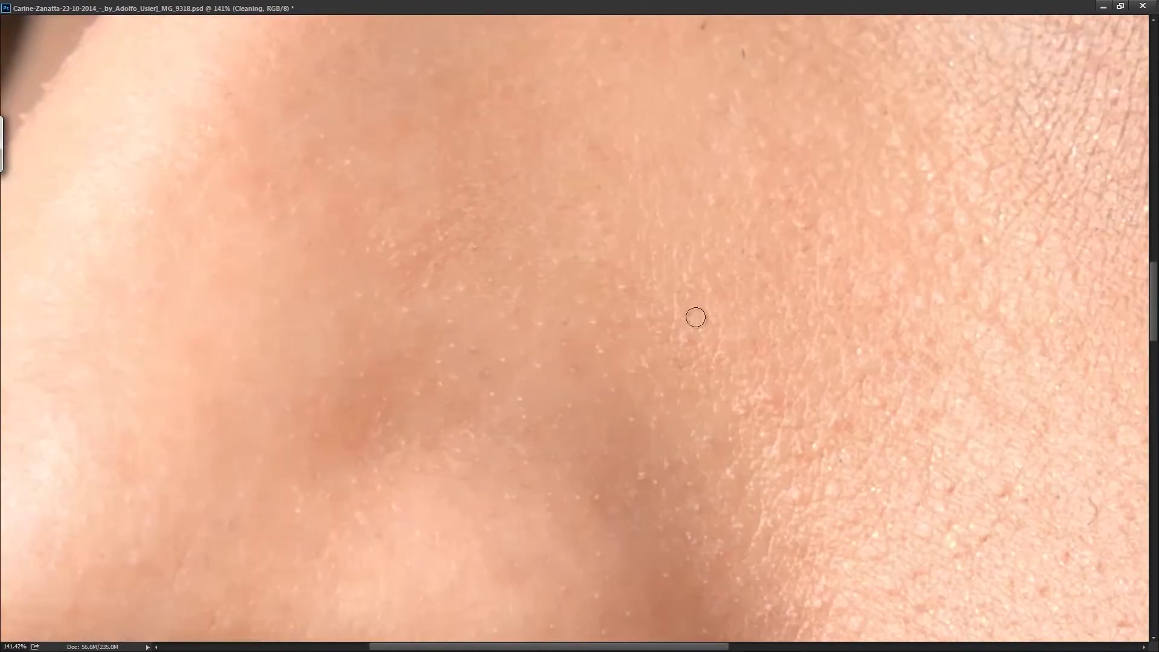
scroll(688, 325, "down", 2)
scroll(851, 365, "right", 2)
scroll(602, 269, "down", 5)
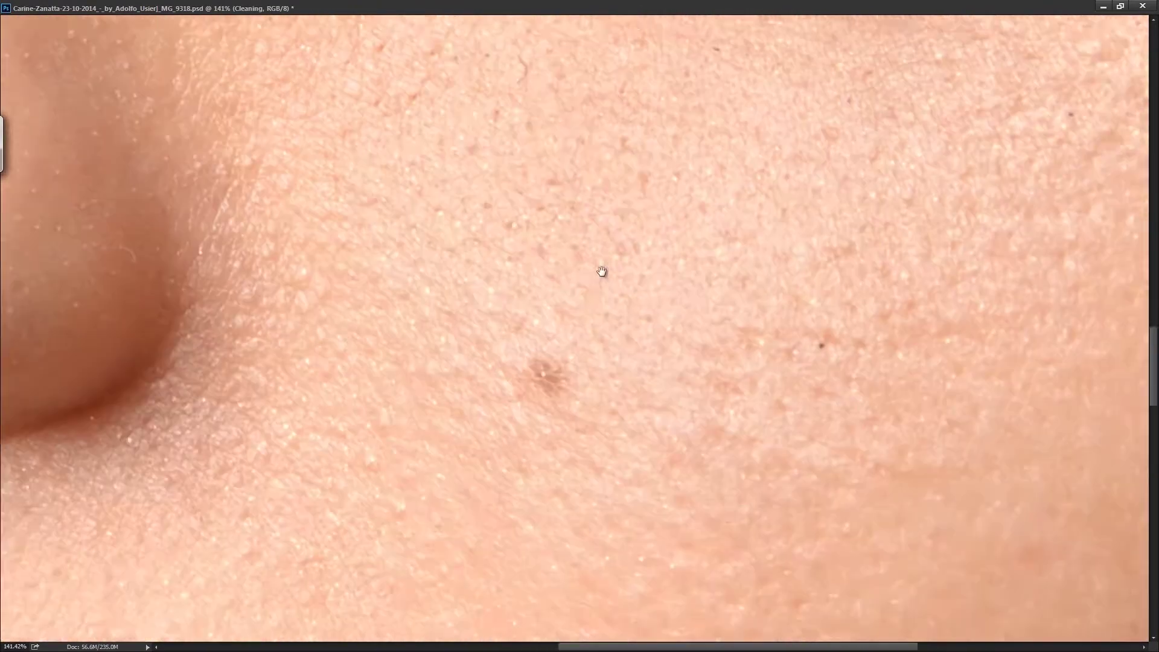
scroll(680, 367, "right", 5)
scroll(567, 400, "down", 5)
key("ctrl+0")
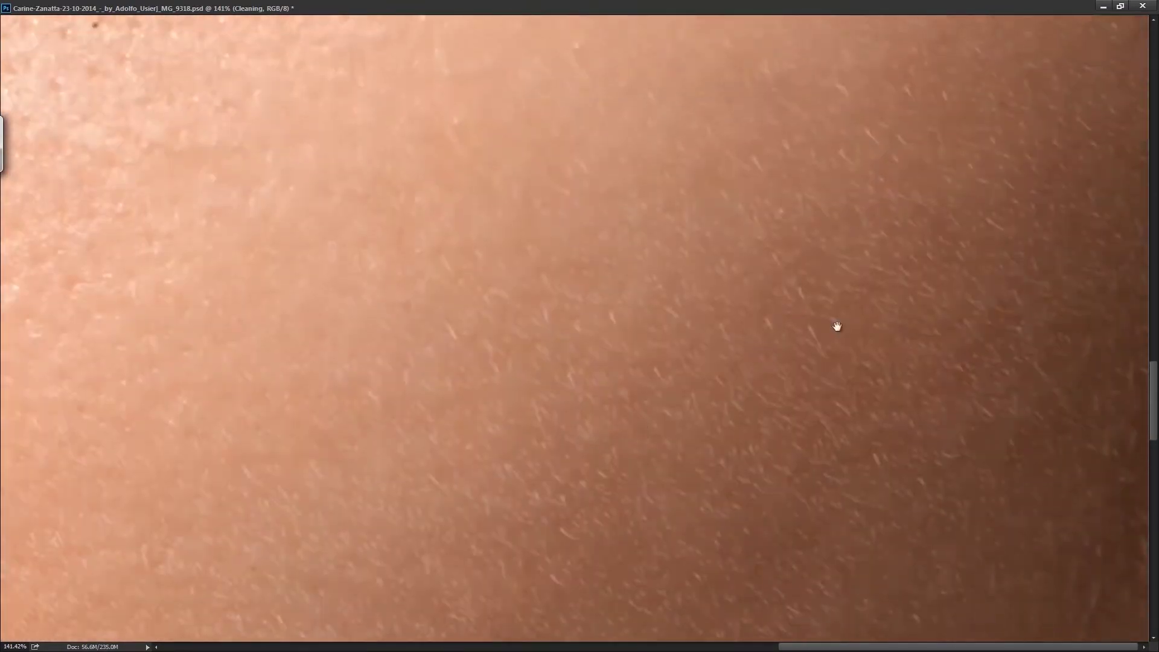
scroll(512, 473, "up", 4)
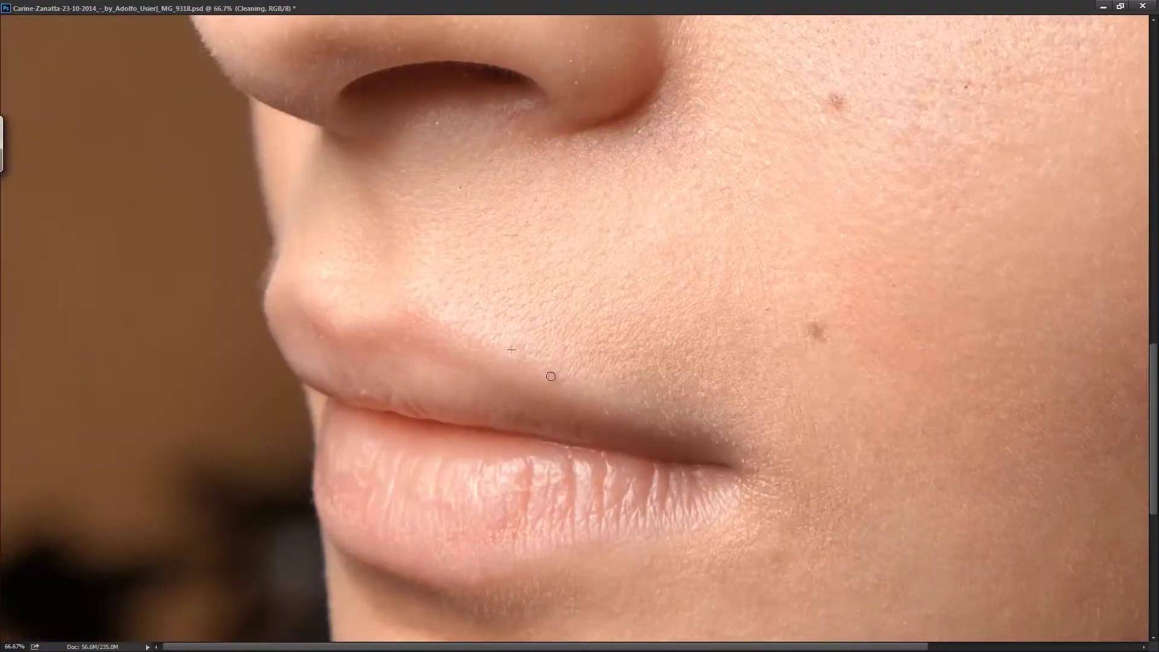
scroll(634, 350, "up", 1)
- Paint out the stray hairs along the upper nostril rim
scroll(536, 476, "up", 2)
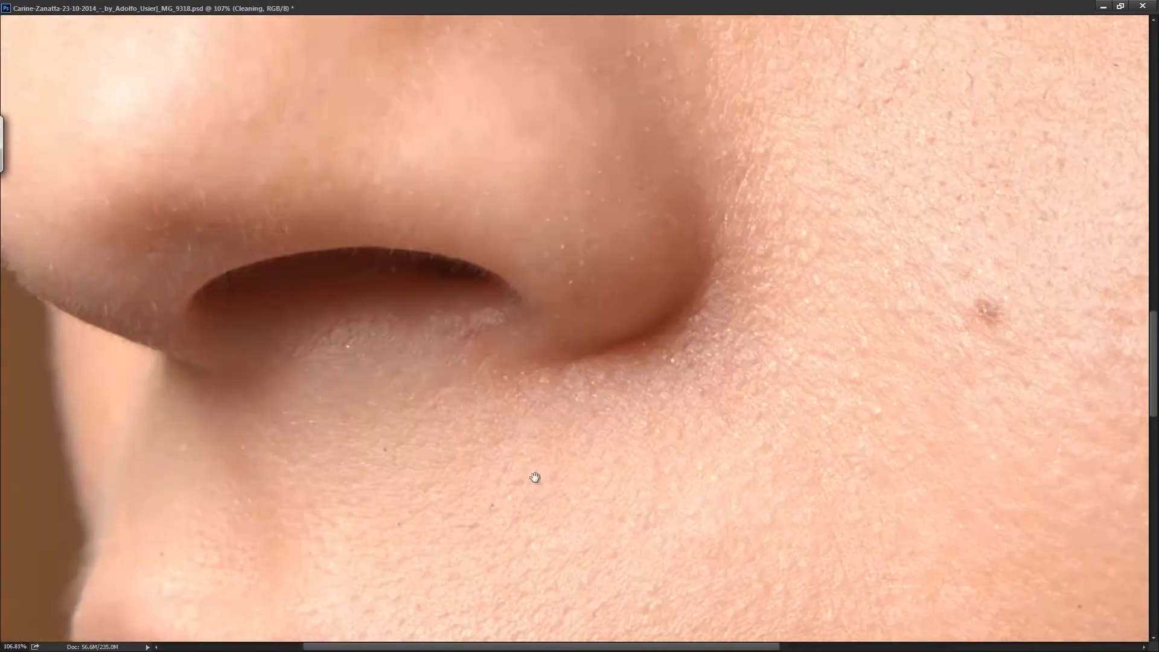
scroll(556, 400, "up", 1)
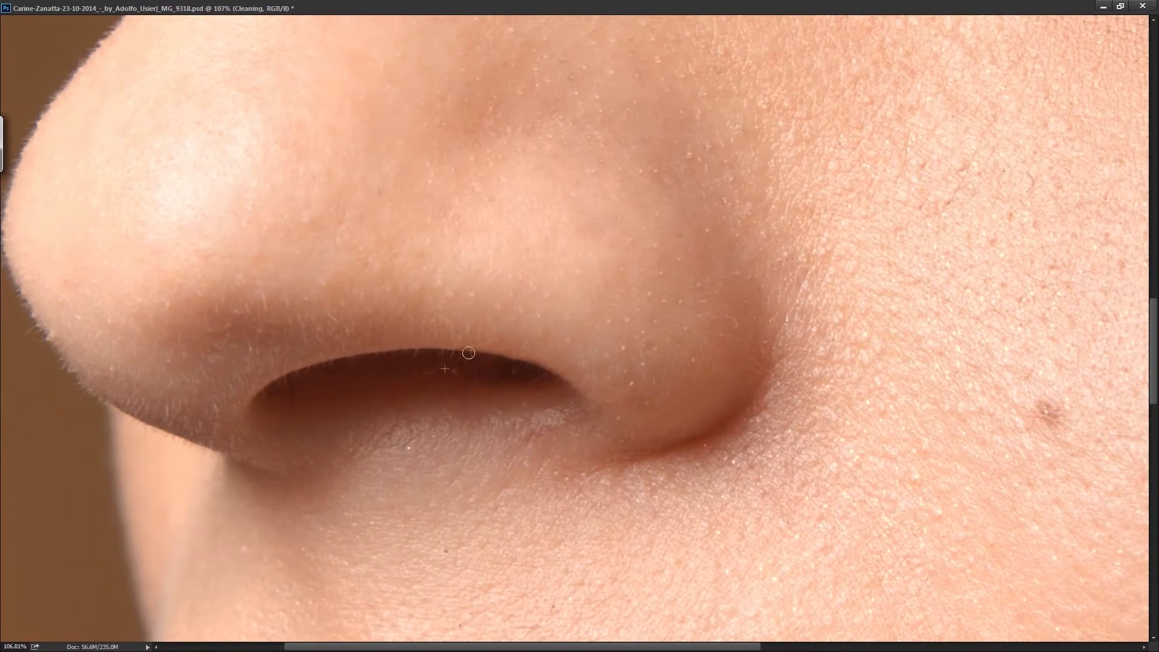
mouse_move(532, 372)
left_mouse_down()
mouse_move(345, 359)
mouse_move(257, 401)
left_mouse_up()
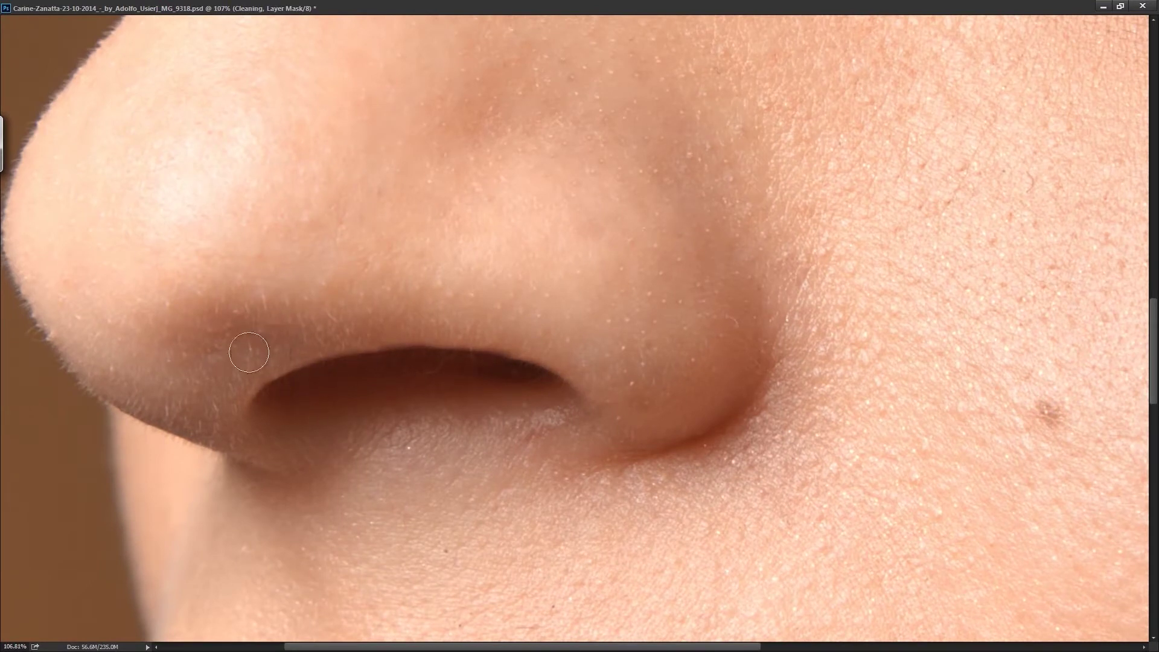
- Rotate the view to reach the nostril edge, then reset it and fit the whole portrait
key("r")
mouse_move(246, 364)
left_mouse_down()
mouse_move(552, 345)
mouse_move(298, 478)
left_mouse_up()
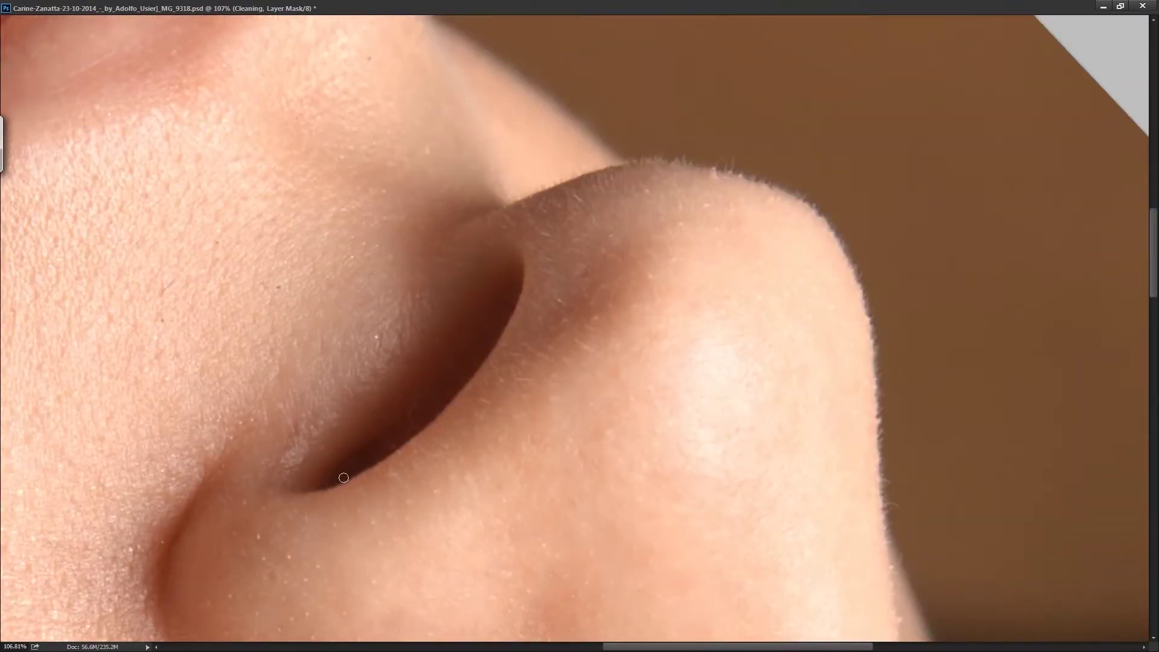
key("Escape")
key("ctrl+2")
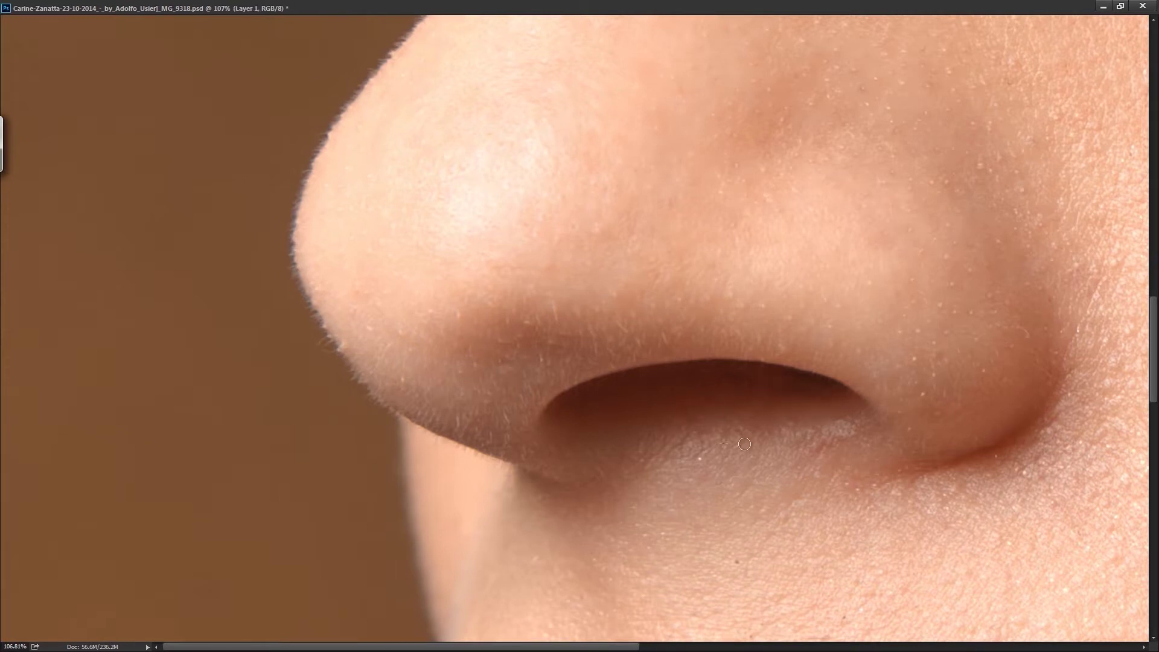
key("ctrl+0")
scroll(632, 495, "up", 5)
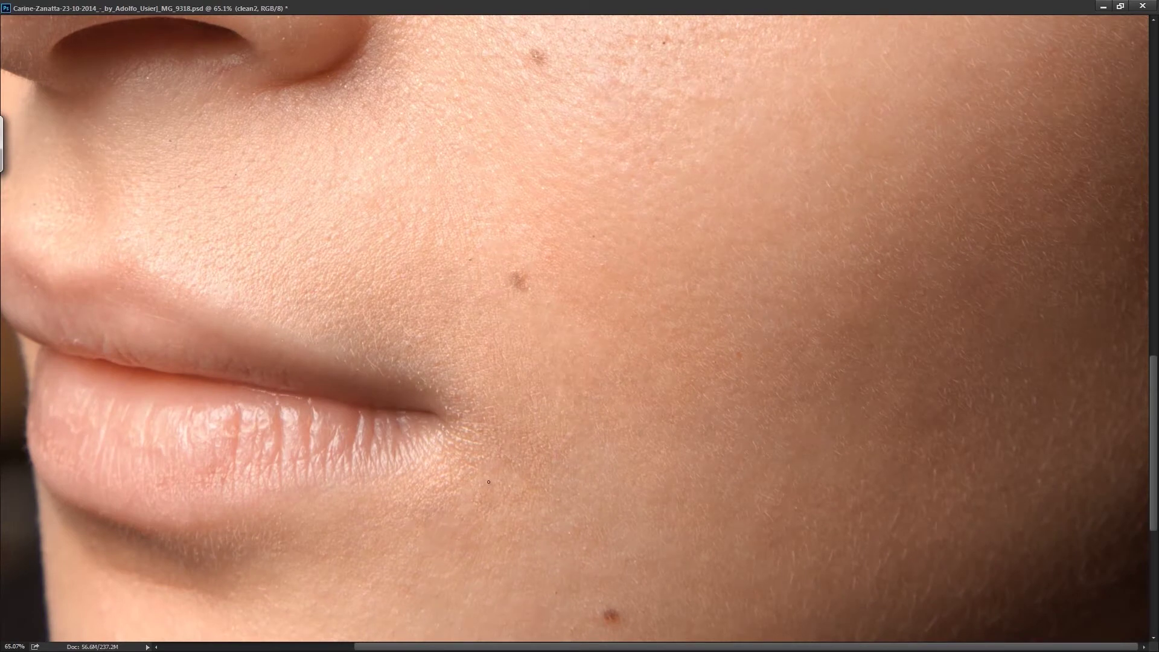
- Compare the cheek before and after cleanup, then retouch a spot below the right eye
key("ctrl+z")
left_click_drag(470, 546, 494, 422)
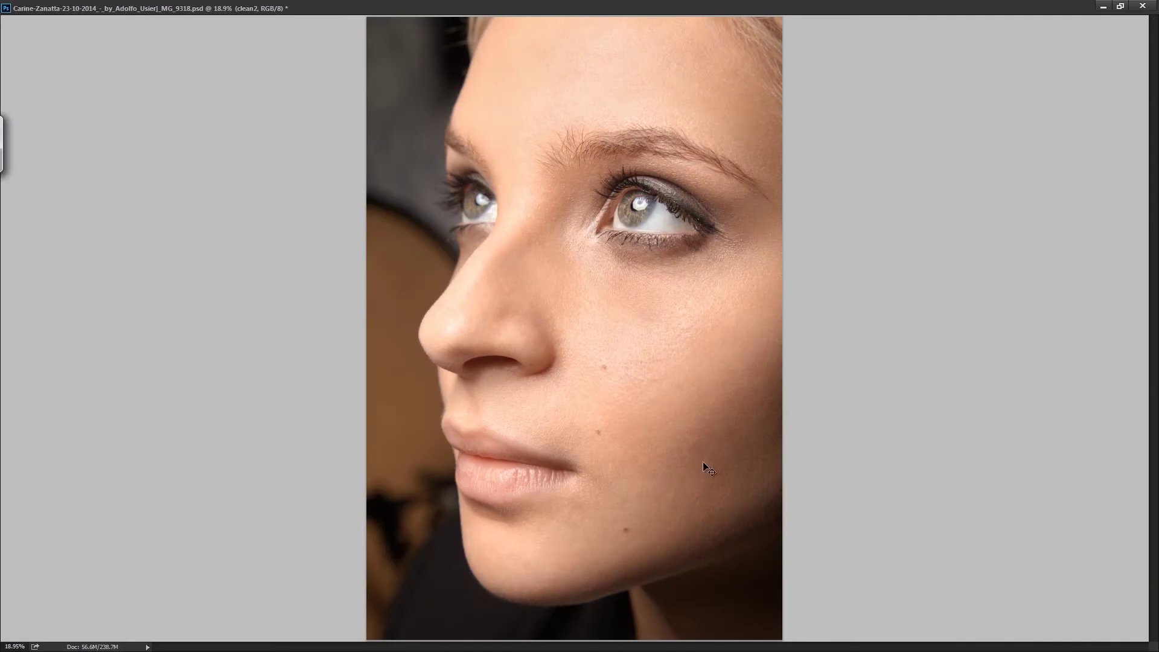
left_click_drag(598, 413, 894, 395)
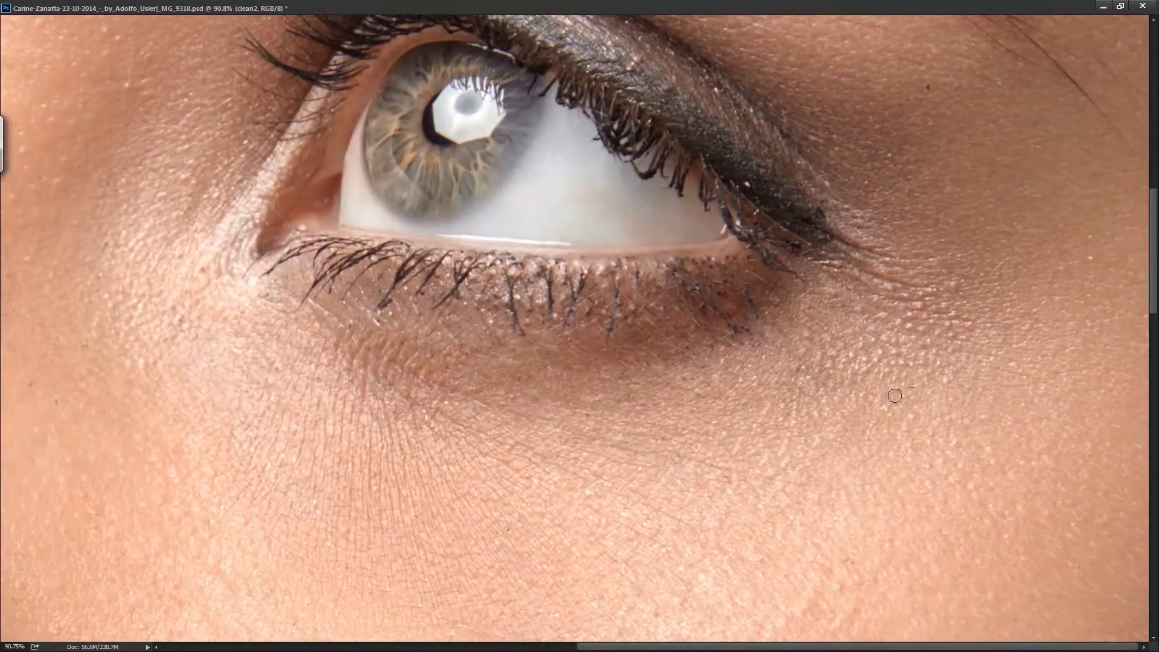
left_click(831, 360)
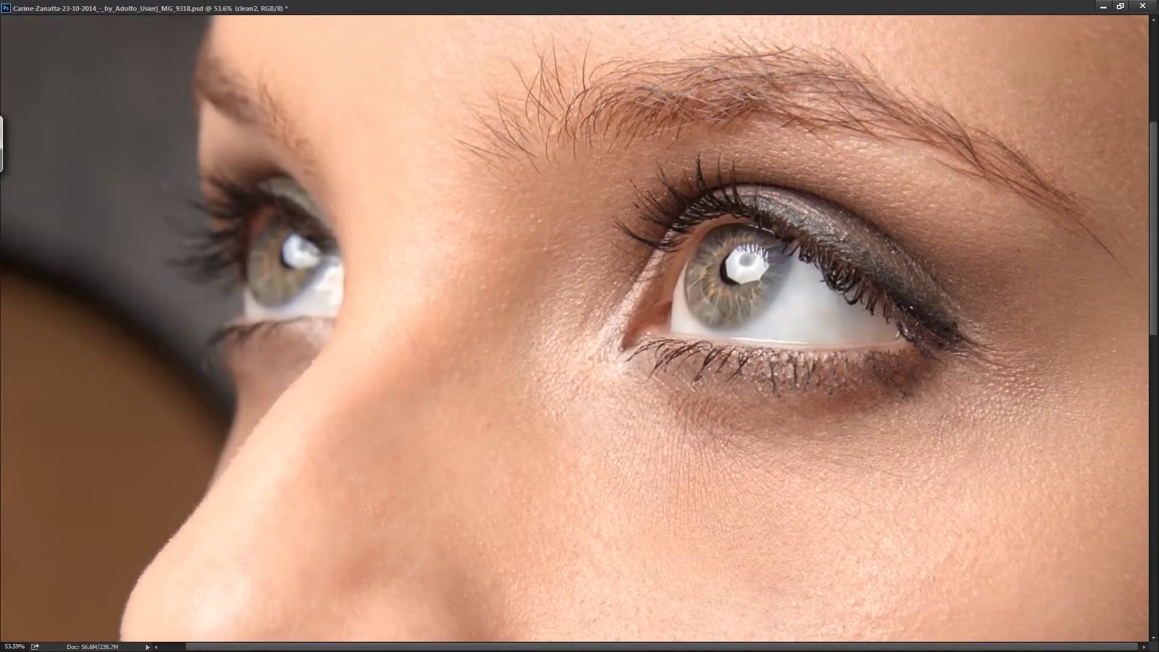
scroll(580, 326, "up", 5)
- Turn on the black-and-white check view and shrink the brush for dodging
key("alt+]")
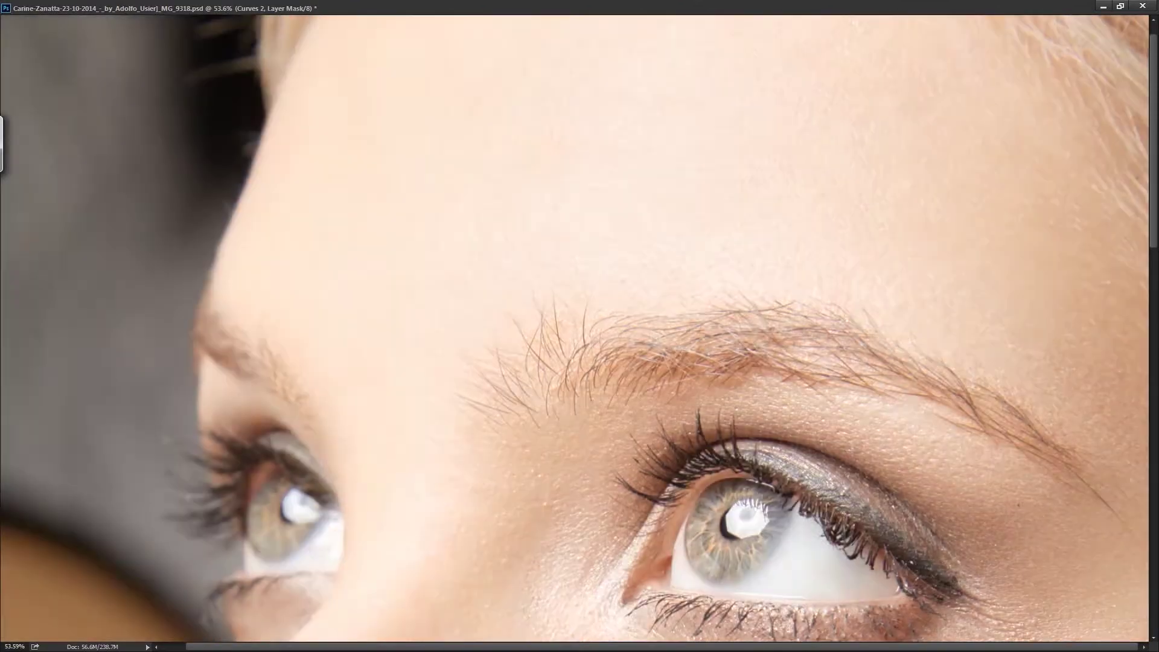
key("alt+bracketleft")
scroll(761, 425, "down", 4)
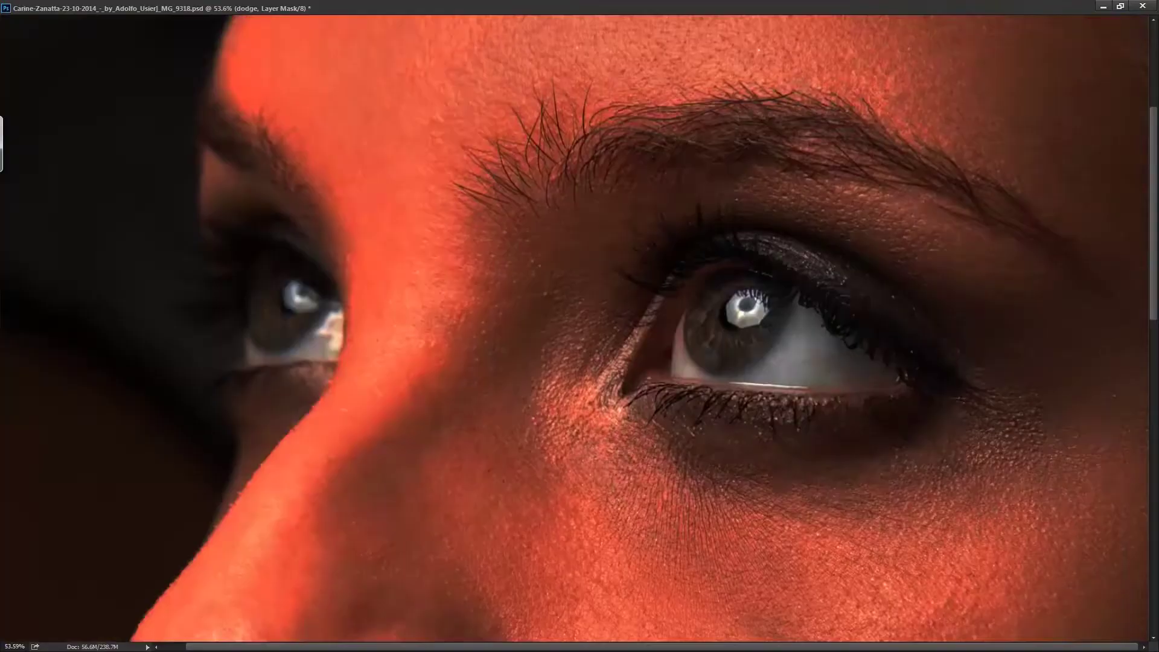
scroll(761, 426, "down", 4)
key("alt+bracketleft")
key("alt+bracketleft")
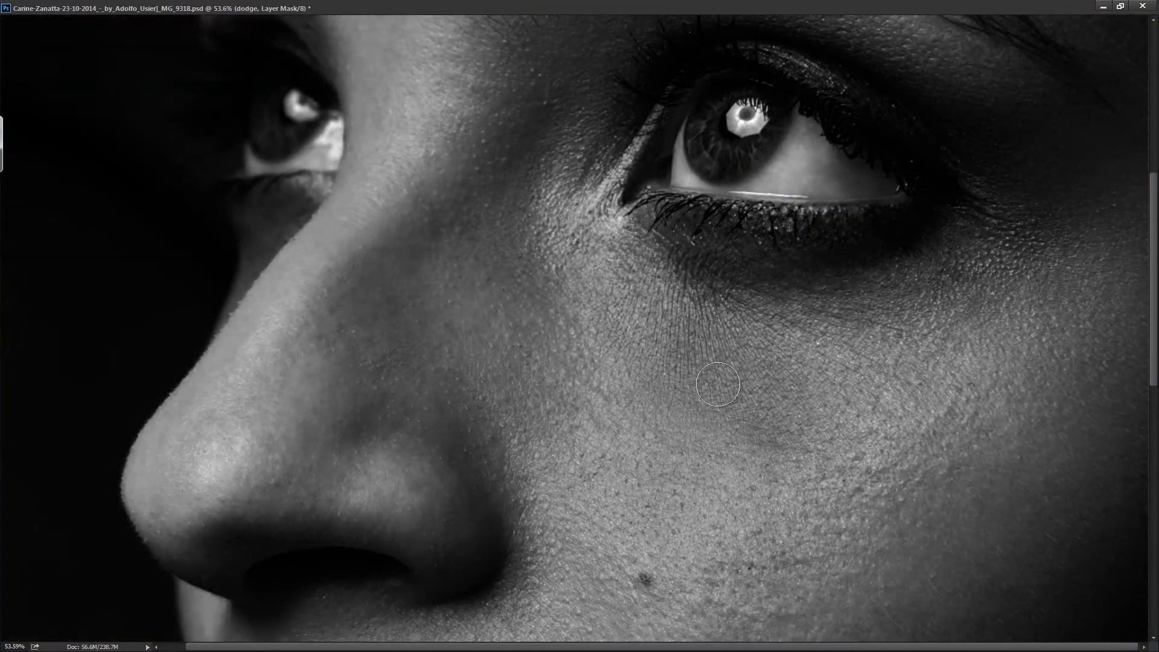
scroll(533, 446, "down", 6)
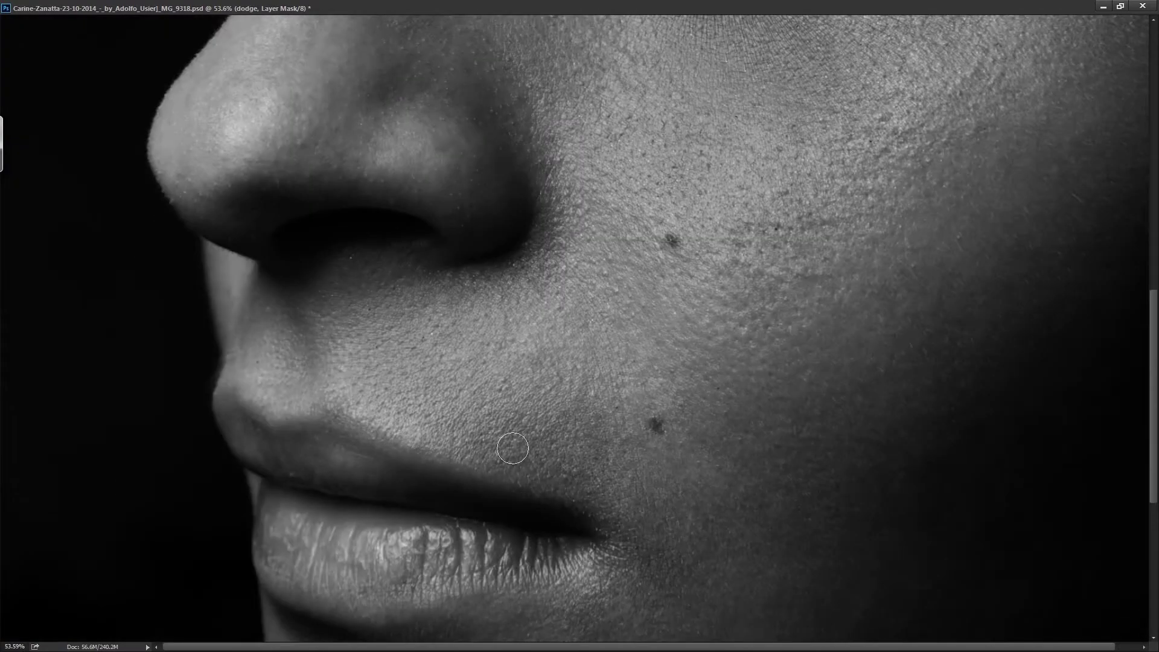
scroll(509, 445, "down", 2)
scroll(1112, 445, "up", 8)
scroll(486, 359, "up", 2)
scroll(486, 359, "up", 5)
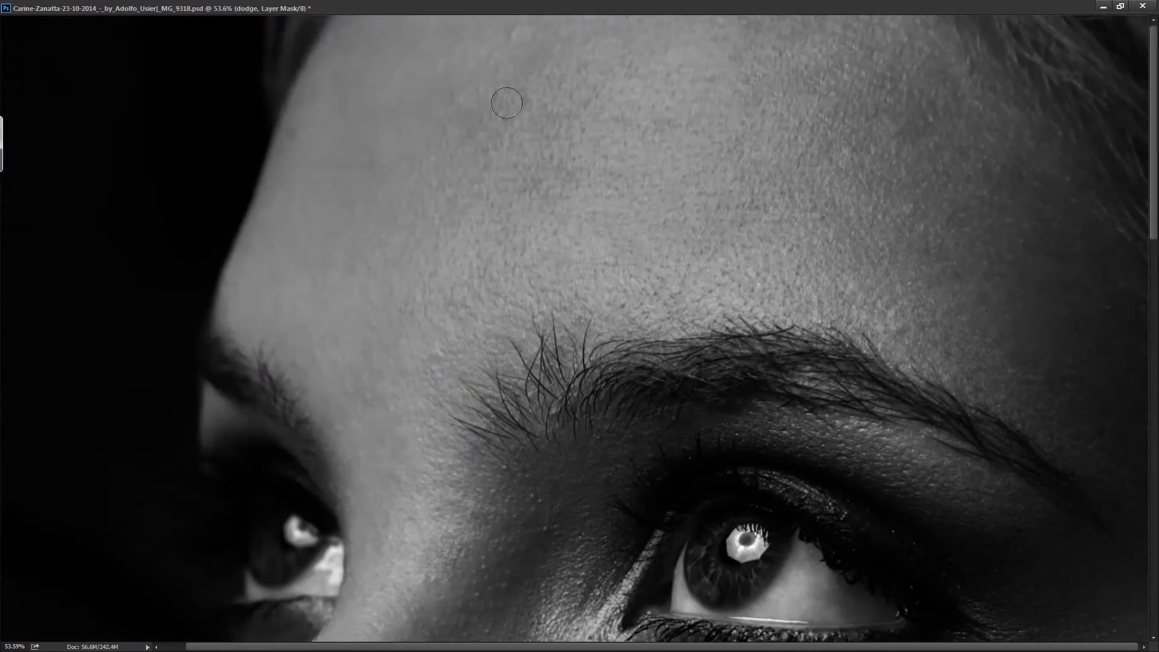
key("bracketleft")
key("bracketleft")
key("bracketleft")
scroll(856, 634, "up", 5)
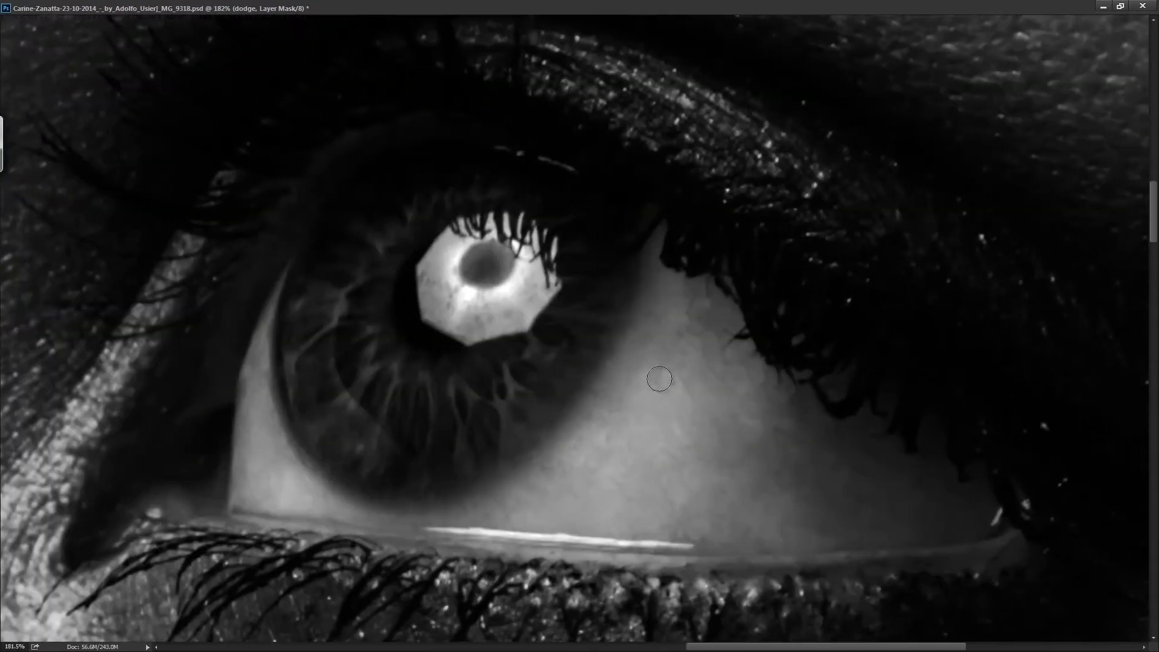
- Switch to the burn layer, then back to the dodge layer over the nose
key("alt+bracketright")
scroll(580, 431, "down", 5)
scroll(566, 334, "up", 4)
key("alt+bracketleft")
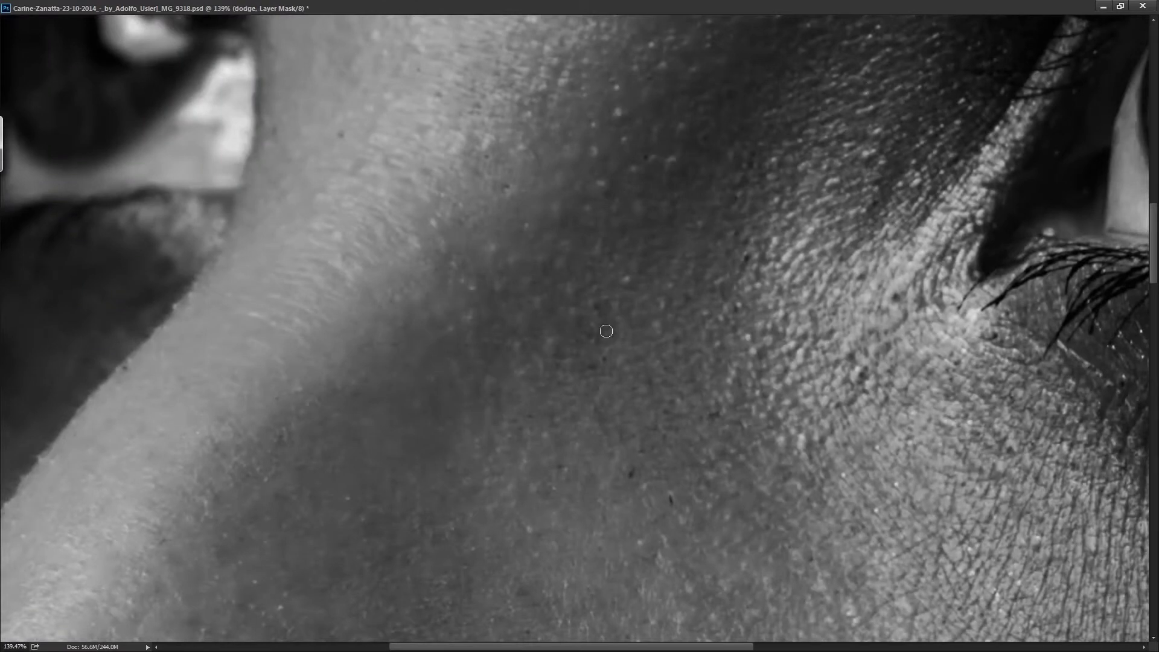
scroll(497, 323, "down", 3)
scroll(548, 310, "right", 4)
- Enlarge the brush for broader dodge strokes across the cheek, then fit the image
key("bracketright")
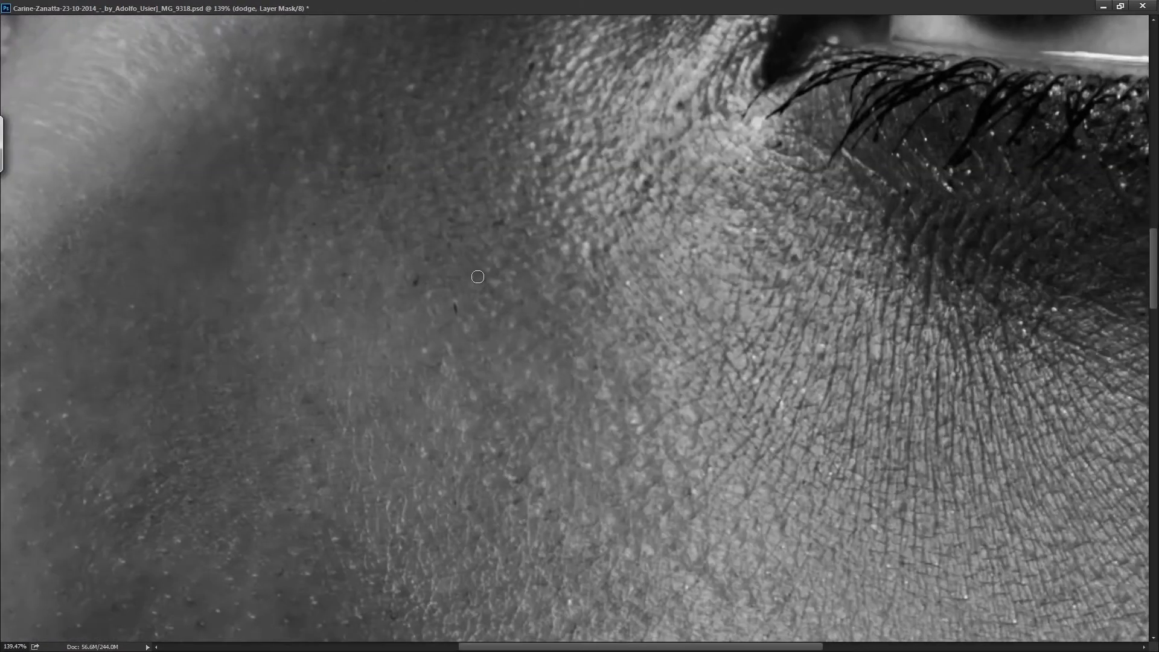
scroll(544, 387, "down", 2)
scroll(574, 396, "up", 1)
scroll(614, 407, "down", 2)
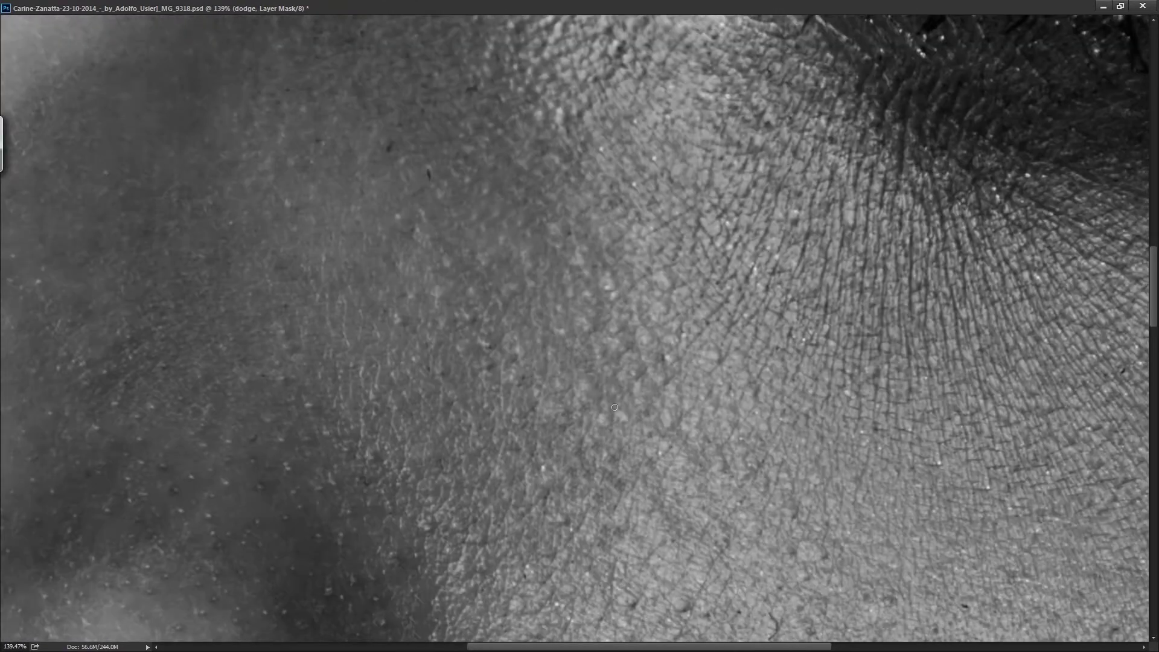
scroll(543, 446, "left", 5)
scroll(513, 429, "down", 3)
key("bracketright")
scroll(401, 383, "up", 2)
scroll(362, 392, "left", 3)
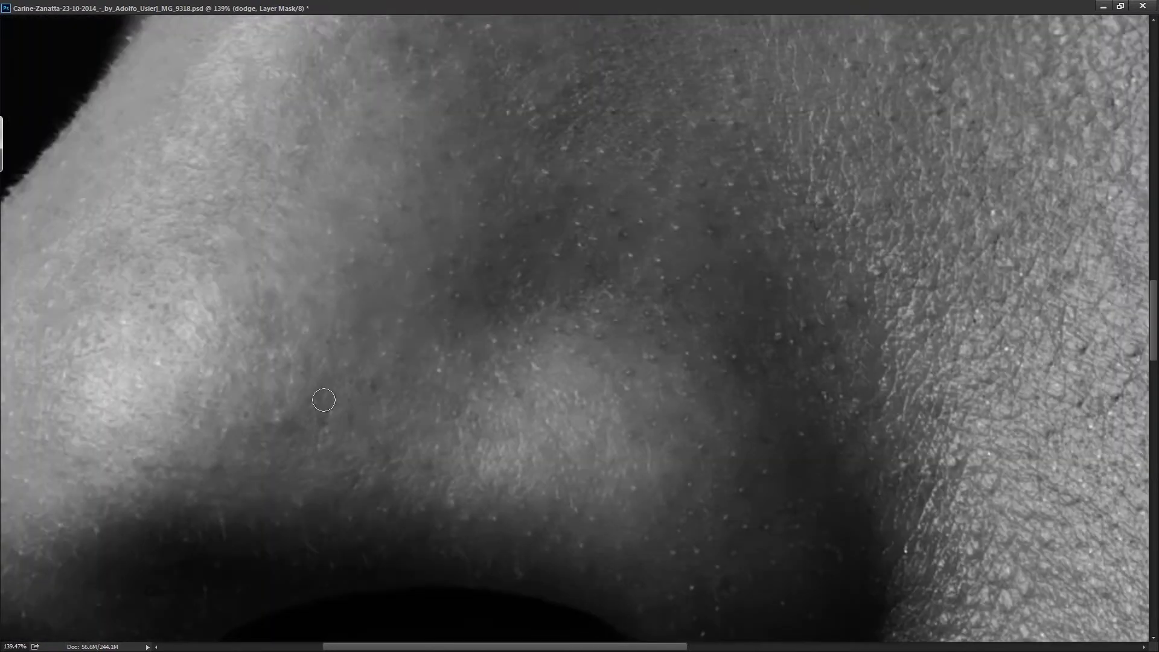
scroll(204, 471, "up", 3)
key("ctrl+0")
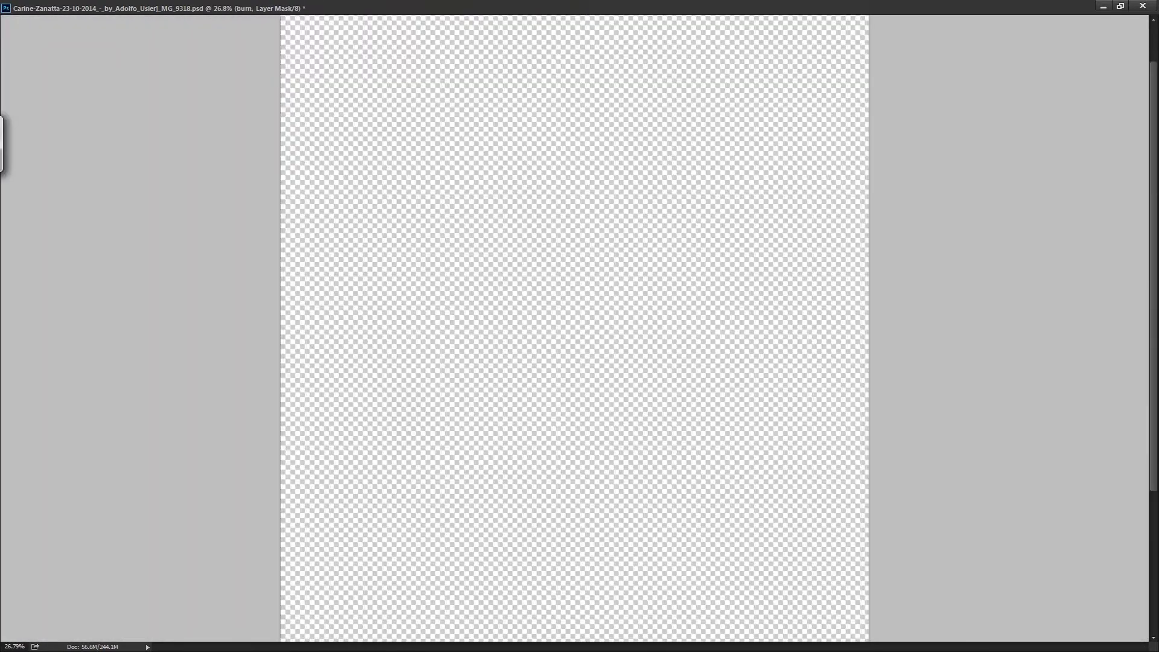
- Step past Brightness/Contrast 1 to the burn layer mask and paint shadows
key("alt+bracketright")
scroll(676, 458, "up", 3)
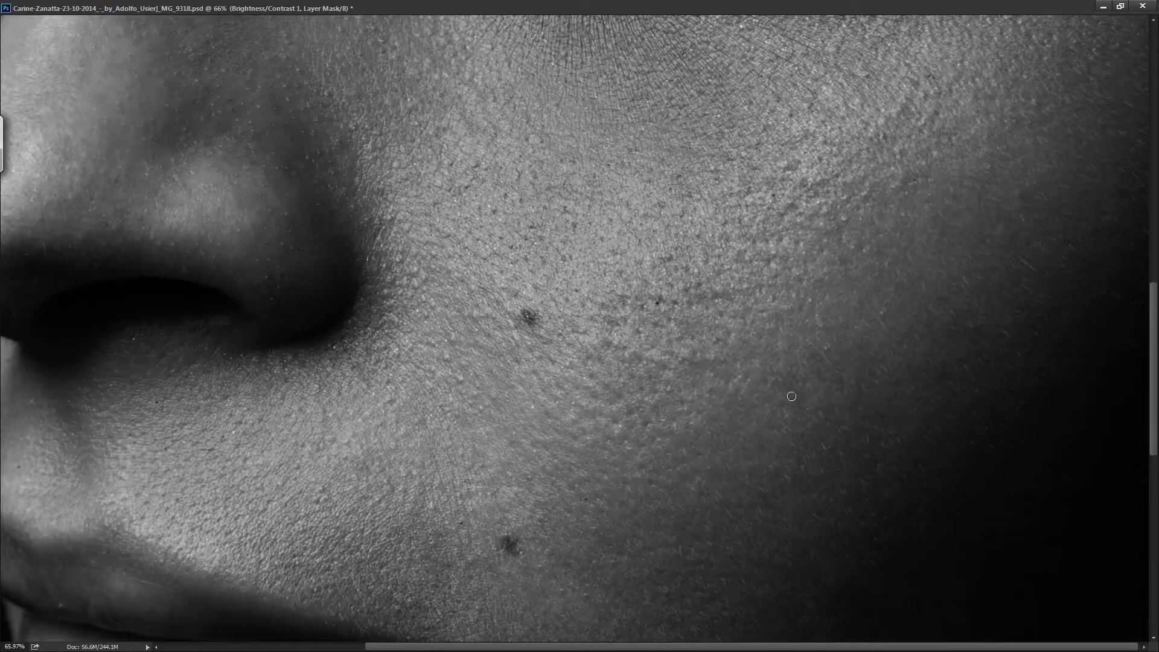
key("alt+bracketright")
scroll(622, 358, "down", 2)
scroll(531, 459, "down", 3)
scroll(523, 429, "up", 3)
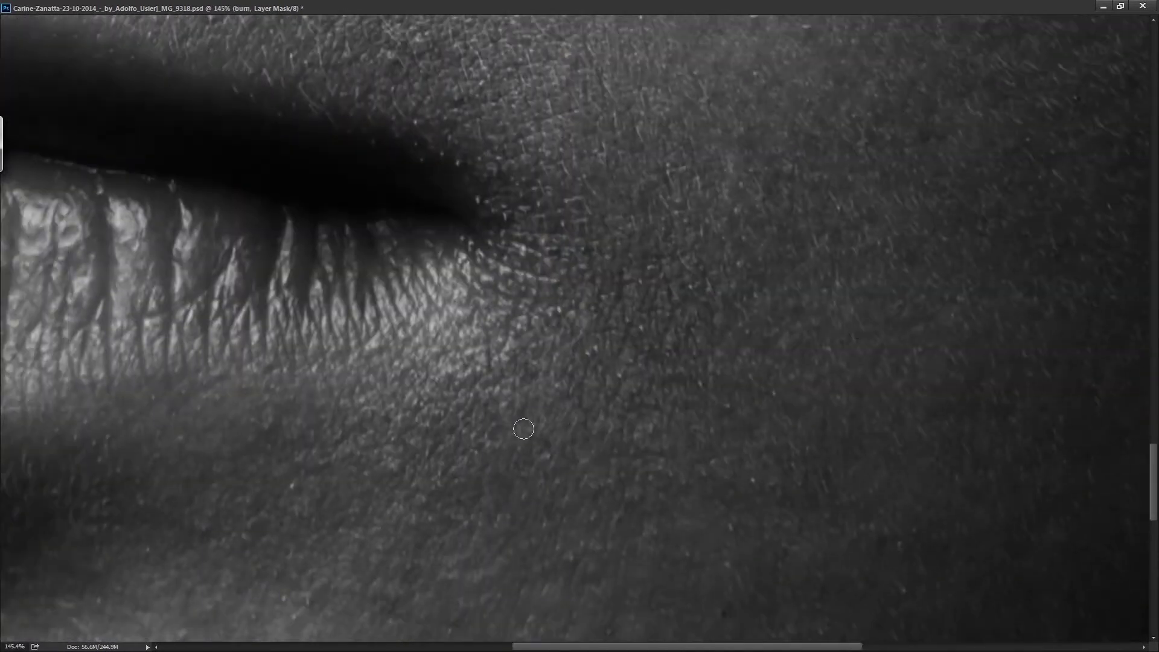
- Paint the dodge layer mask across the cheek, nose and lips
key("alt+bracketright")
scroll(194, 453, "up", 2)
scroll(195, 454, "left", 3)
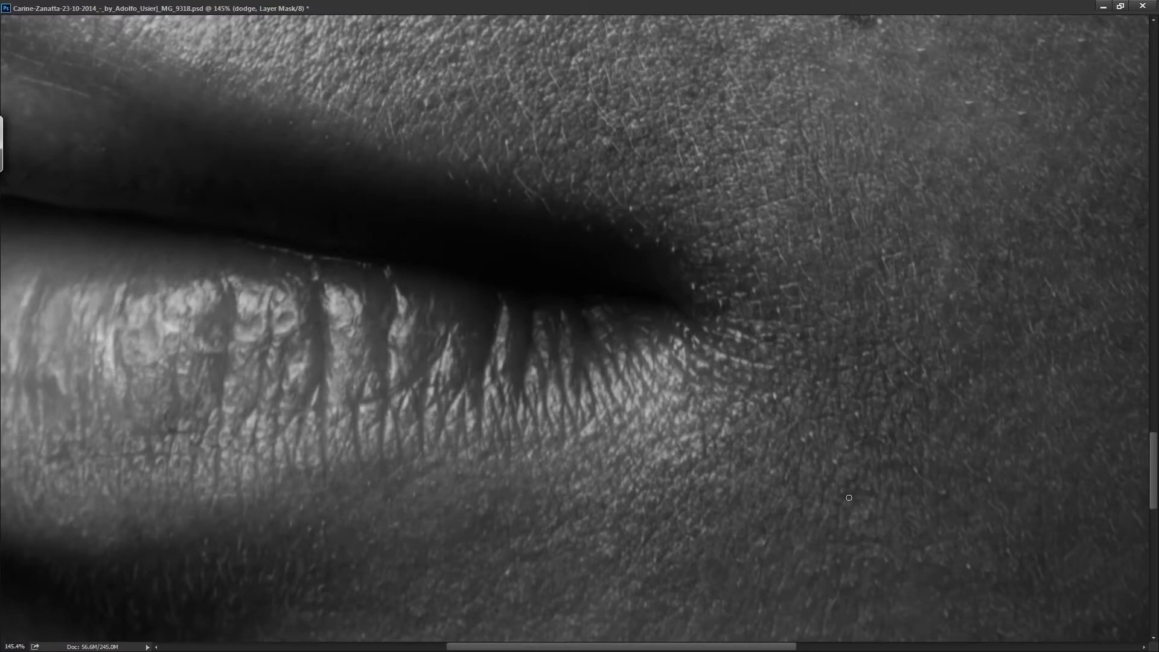
scroll(848, 497, "down", 2)
scroll(784, 459, "down", 2)
scroll(784, 445, "up", 1)
scroll(601, 424, "up", 1)
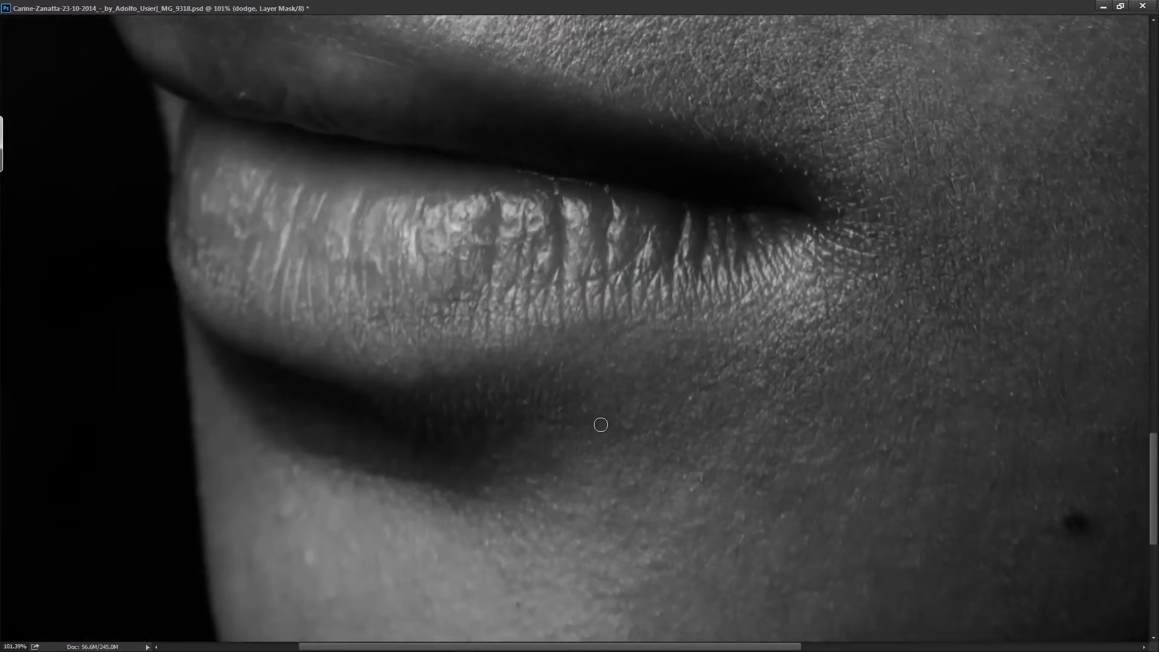
scroll(601, 424, "right", 3)
scroll(539, 453, "right", 3)
scroll(538, 453, "up", 1)
scroll(699, 479, "down", 1)
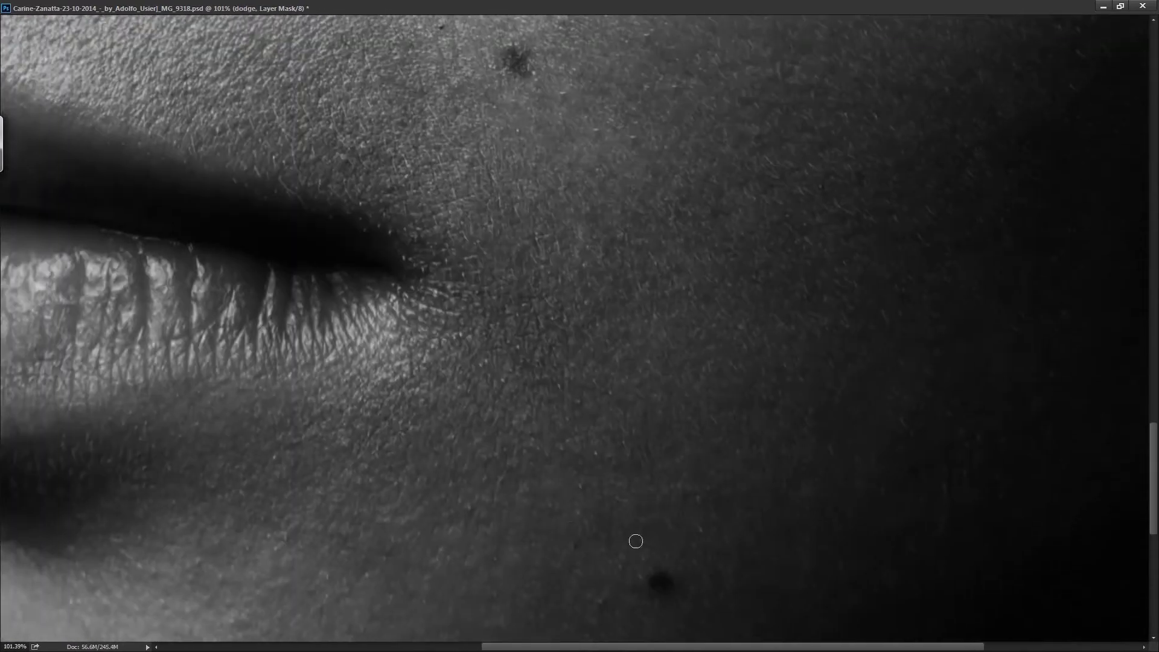
scroll(635, 540, "down", 3)
scroll(635, 540, "left", 1)
scroll(492, 469, "down", 1)
- Check the burn mask, return to the dodge mask, and view the whole face
key("alt+bracketleft")
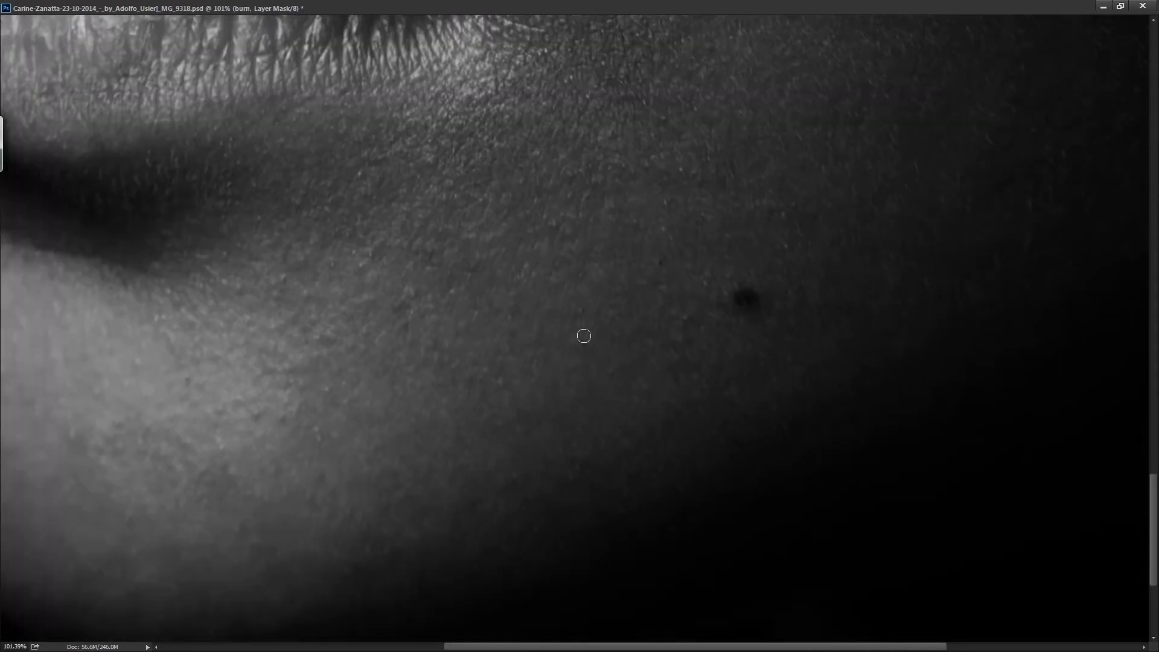
key("alt+bracketright")
scroll(584, 335, "left", 3)
scroll(583, 336, "down", 2)
key("ctrl+0")
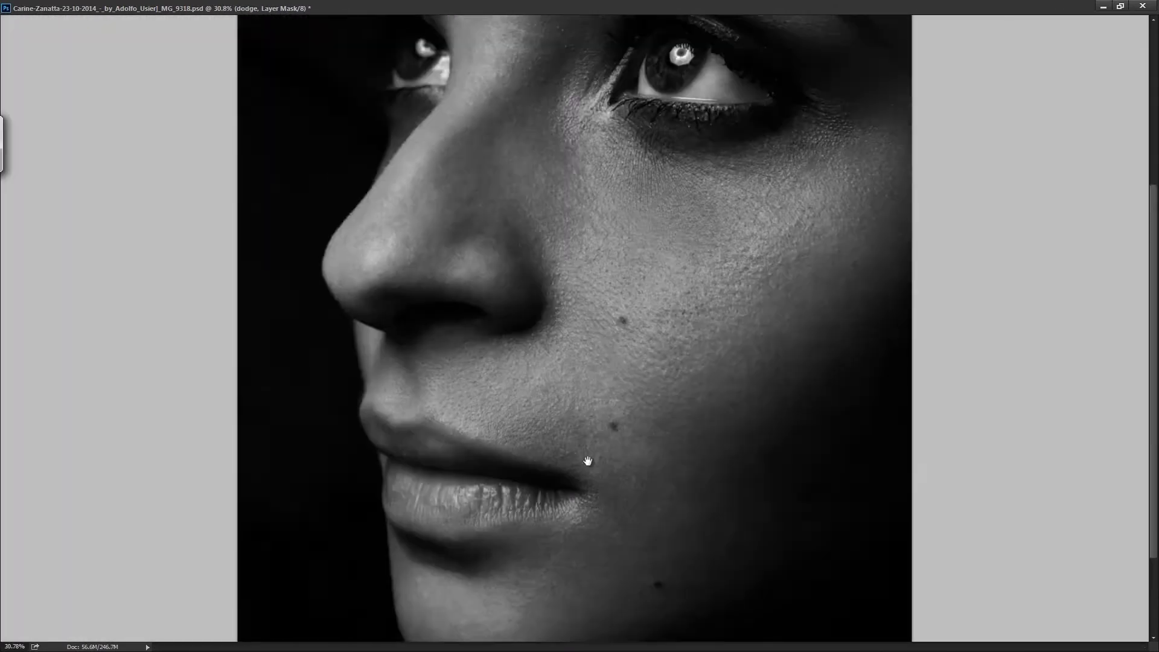
scroll(668, 336, "up", 2)
scroll(668, 336, "up", 2)
scroll(668, 337, "up", 2)
- Brighten iris patches, lashes and the eye white on the dodge layer mask
mouse_move(668, 336)
left_mouse_down()
mouse_move(570, 373)
mouse_move(674, 420)
left_mouse_up()
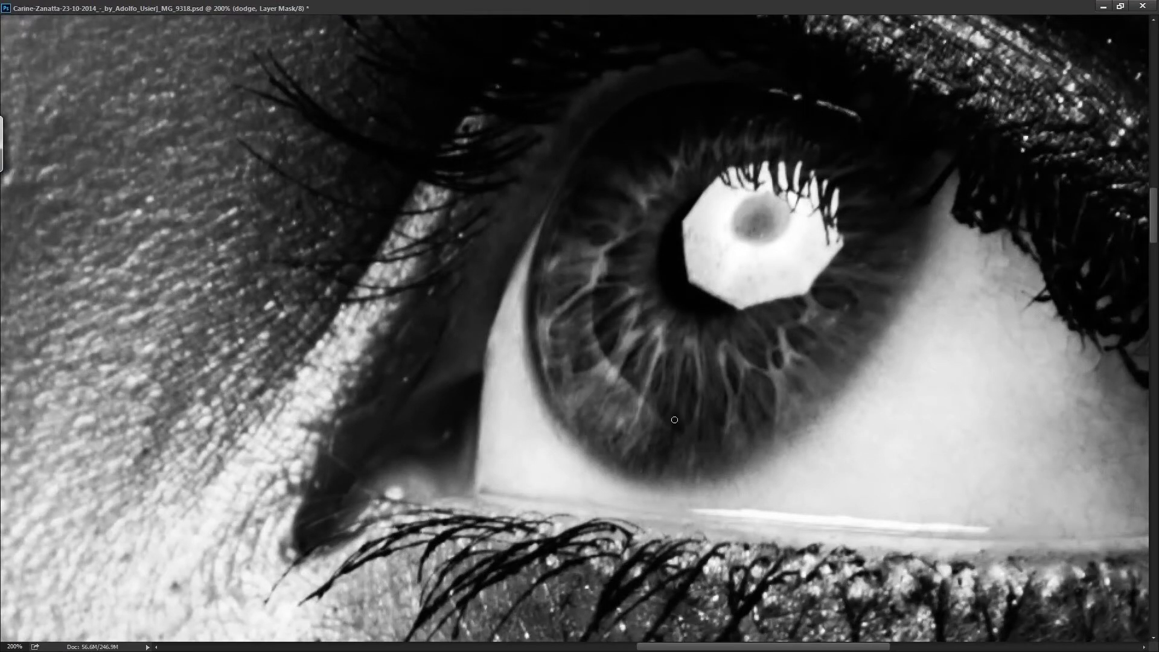
mouse_move(562, 355)
left_mouse_down()
mouse_move(568, 305)
mouse_move(610, 266)
mouse_move(662, 318)
left_mouse_up()
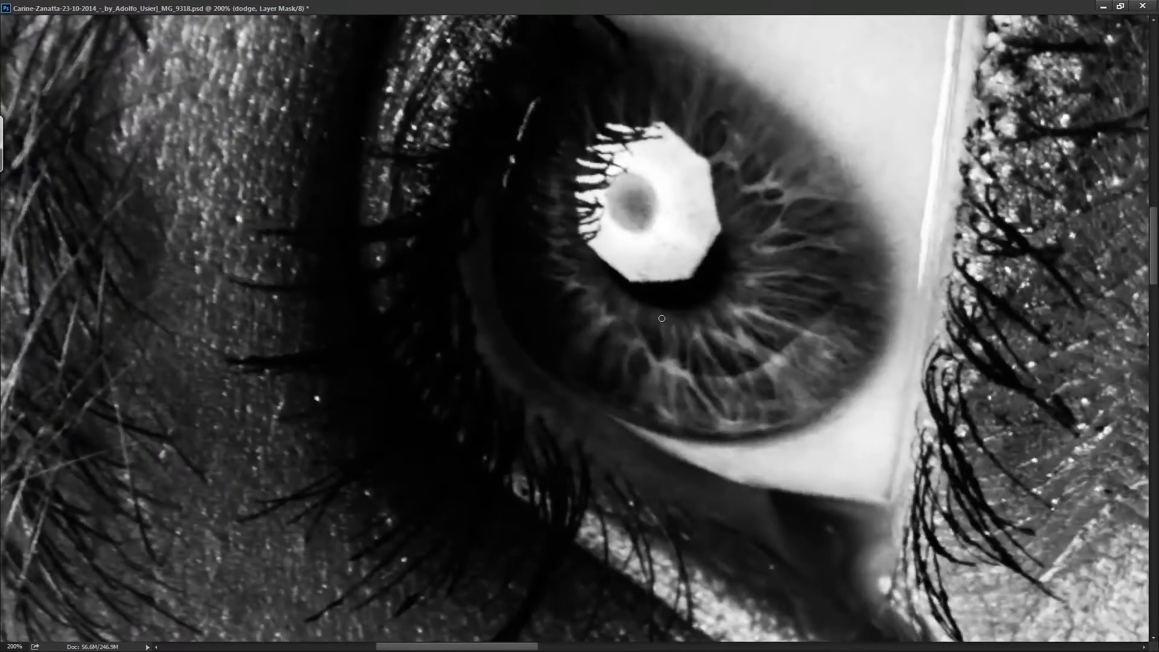
mouse_move(591, 323)
left_mouse_down()
mouse_move(557, 240)
mouse_move(560, 192)
left_mouse_up()
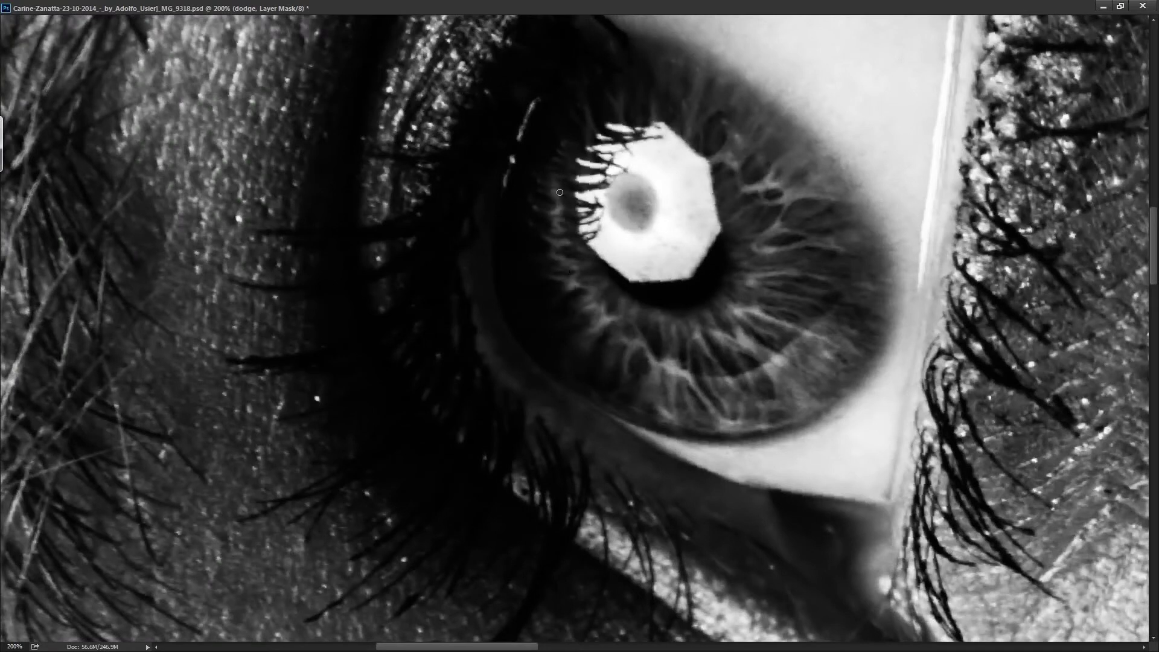
left_click_drag(595, 272, 450, 490)
mouse_move(367, 489)
left_mouse_down()
mouse_move(338, 483)
mouse_move(362, 434)
mouse_move(356, 401)
mouse_move(329, 402)
mouse_move(347, 369)
mouse_move(458, 326)
mouse_move(470, 416)
left_mouse_up()
left_click_drag(410, 338, 350, 366)
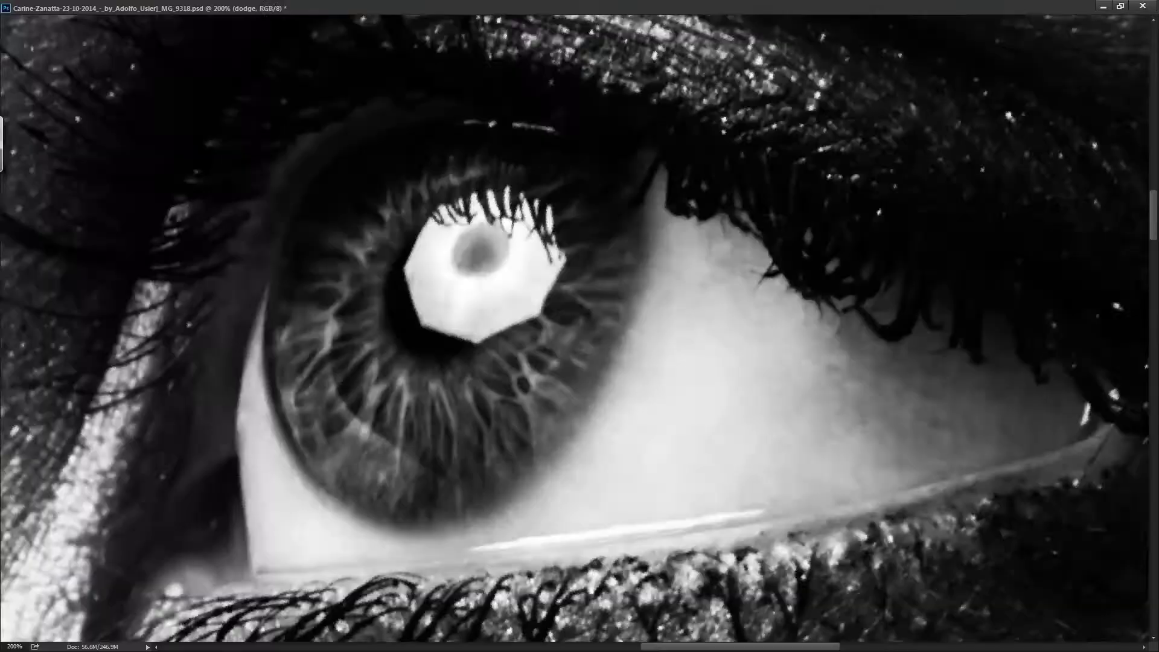
key("ctrl+minus")
key("ctrl+minus")
mouse_move(641, 323)
left_mouse_down()
mouse_move(678, 318)
mouse_move(667, 355)
mouse_move(531, 268)
left_mouse_up()
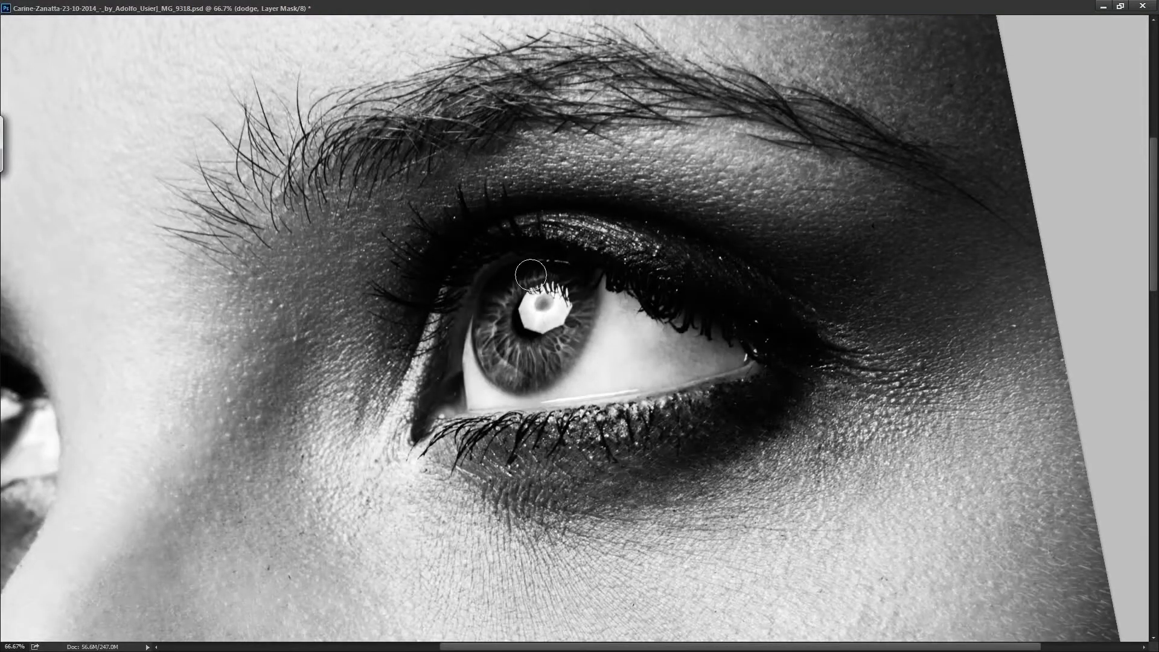
- Darken the fine iris strands on the burn mask, then zoom out to the whole eye
key("ctrl+0")
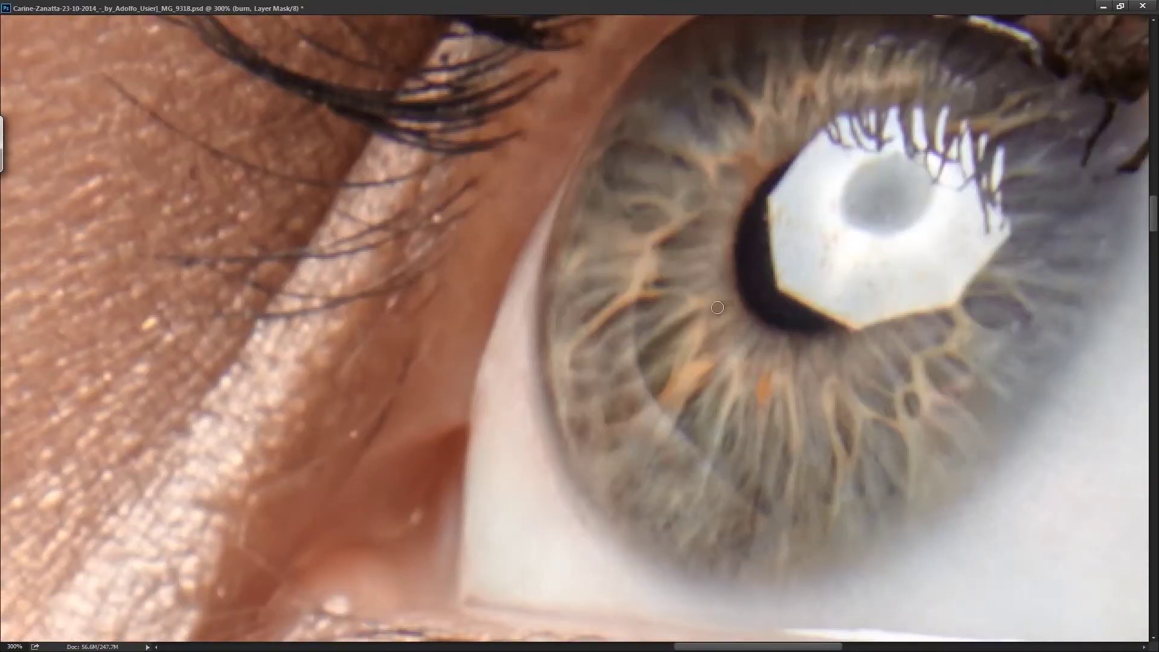
left_click_drag(808, 403, 494, 404)
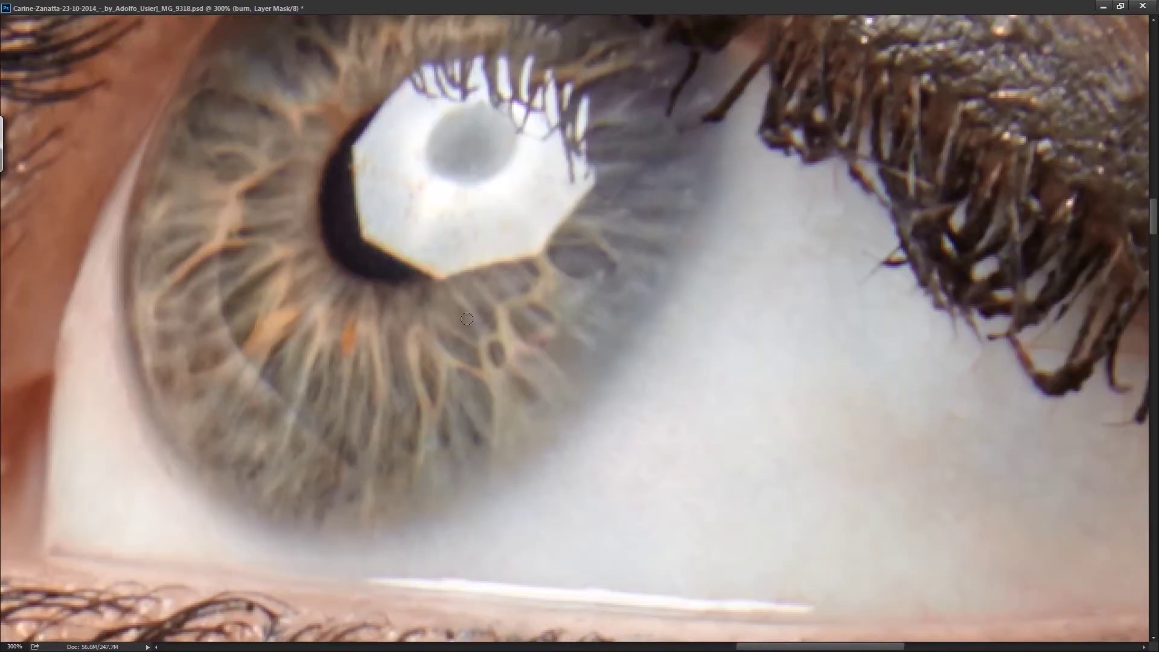
left_click_drag(466, 319, 550, 373)
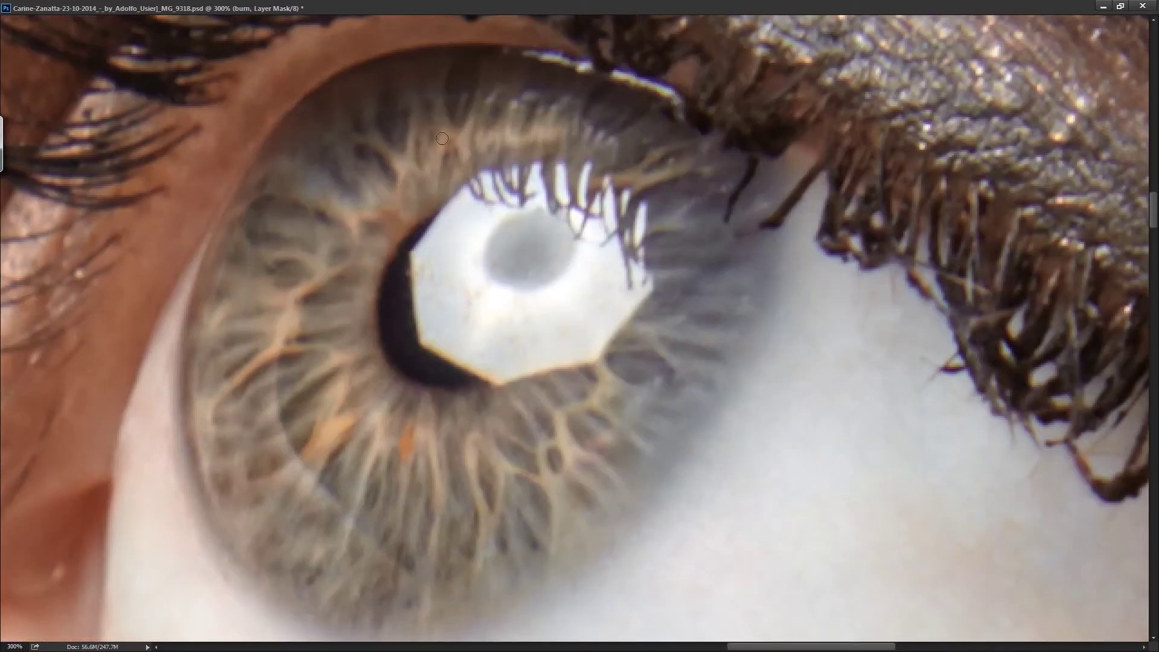
key("ctrl+1")
scroll(570, 455, "up", 2)
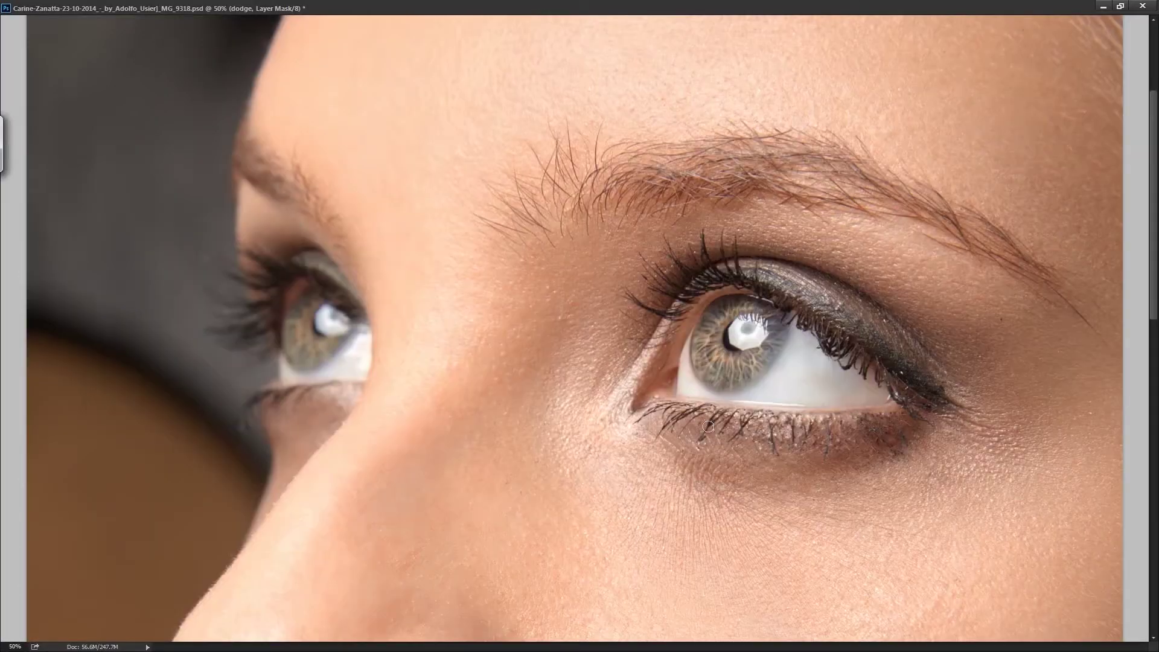
- Darken the lower lashes, upper eyelid, lash line and eyebrow on the burn layer mask
key("alt+bracketleft")
left_click_drag(708, 426, 906, 429)
left_click_drag(633, 326, 905, 344)
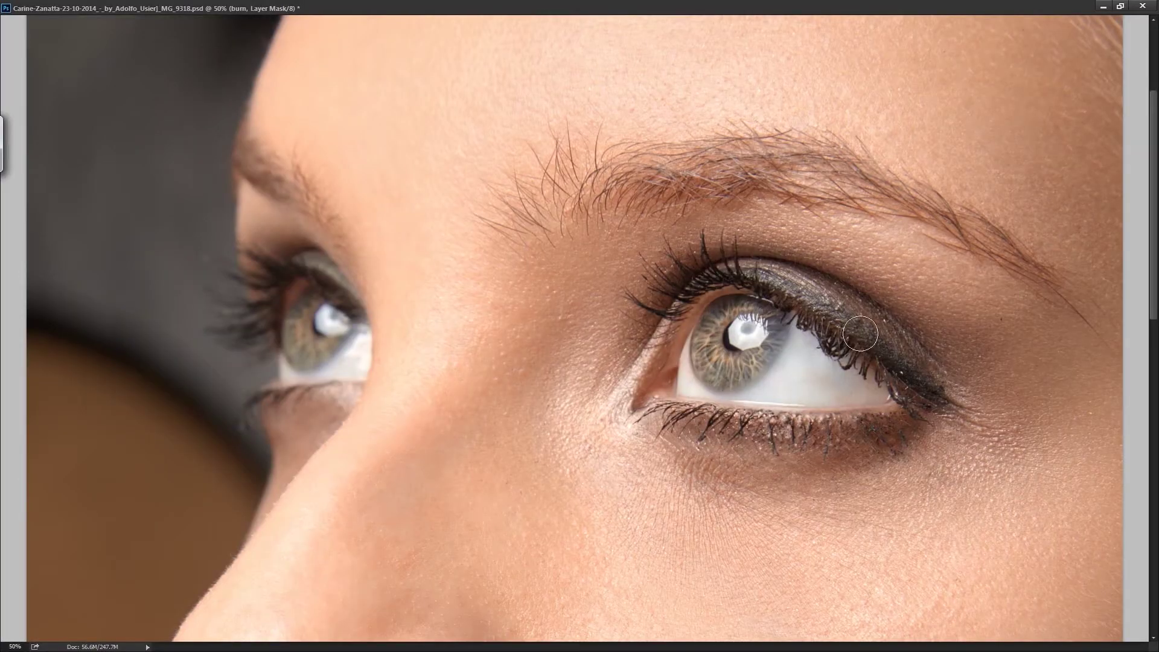
left_click_drag(531, 200, 772, 194)
left_click_drag(604, 169, 1053, 231)
- Paint the eyebrow darker on the Hue/Saturation 2 layer mask, checking it with the mask overlay
key("alt+bracketright")
key("alt+bracketright")
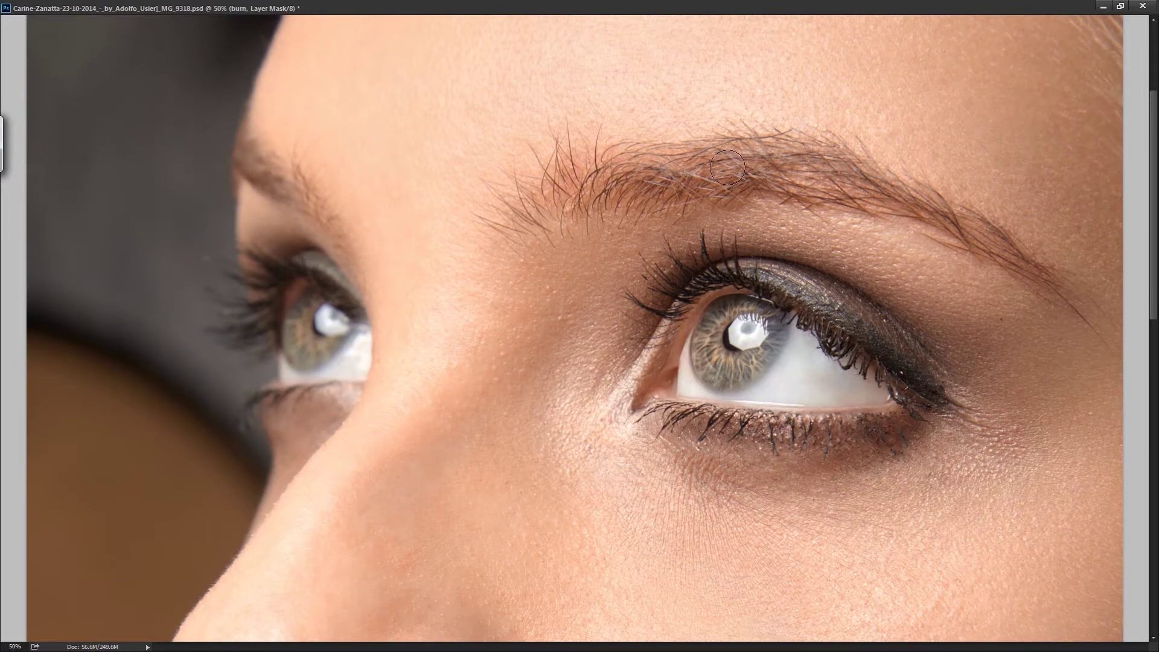
key("alt+bracketright")
key("backslash")
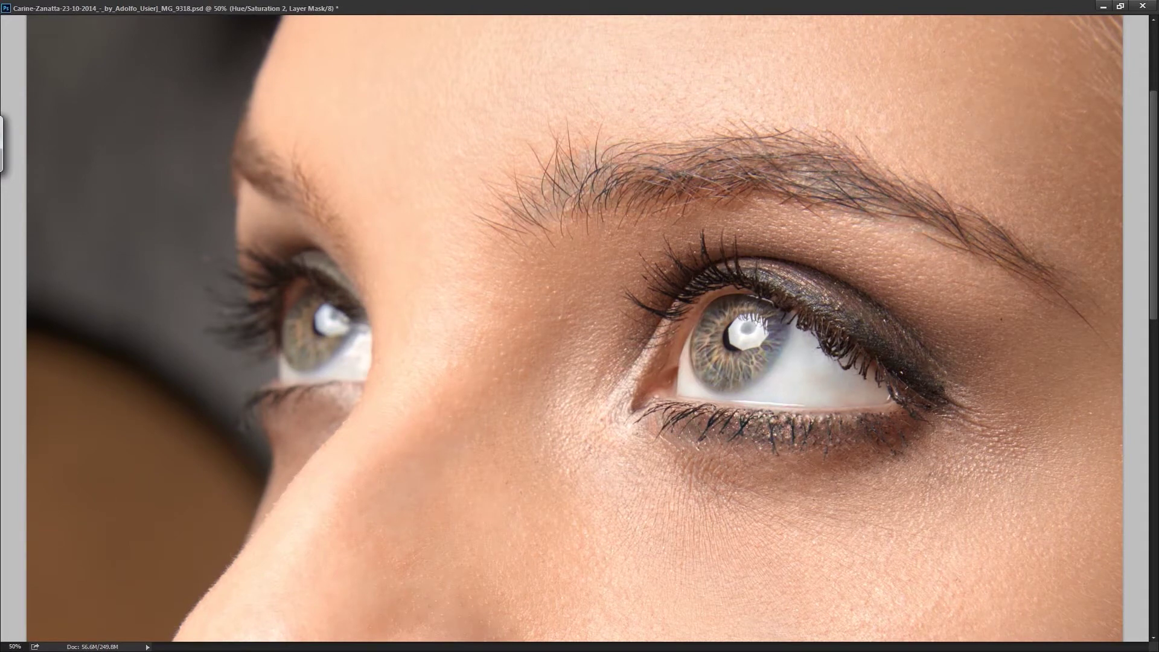
key("backslash")
left_click_drag(332, 220, 242, 158)
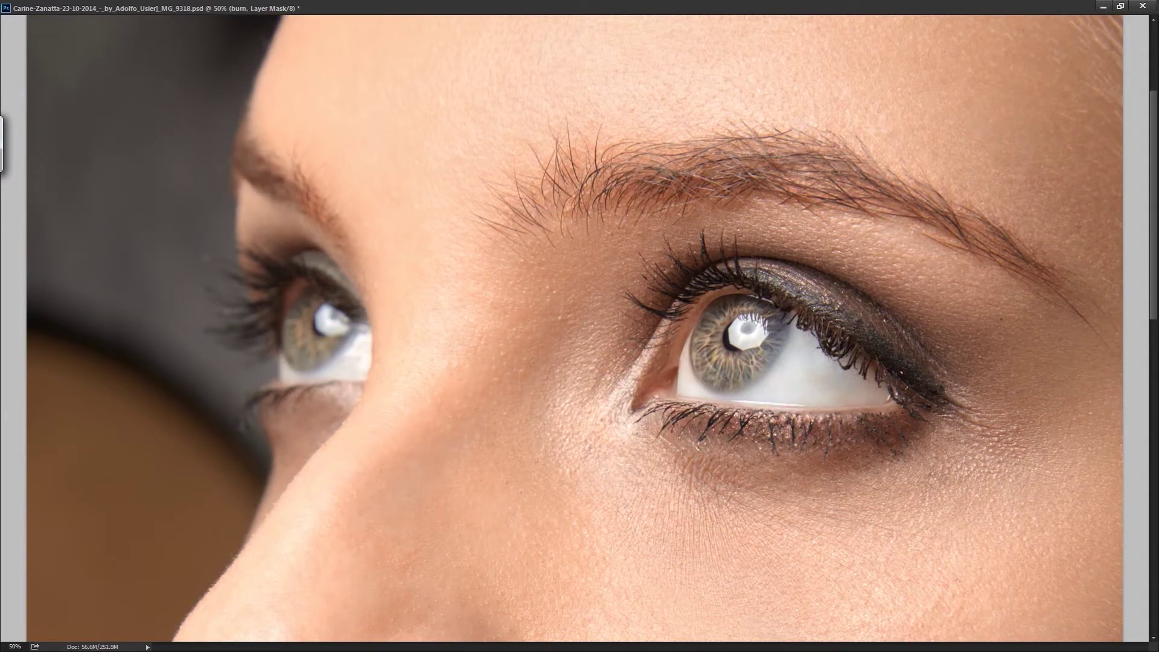
key("alt+bracketleft")
key("alt+bracketleft")
scroll(573, 326, "down", 3)
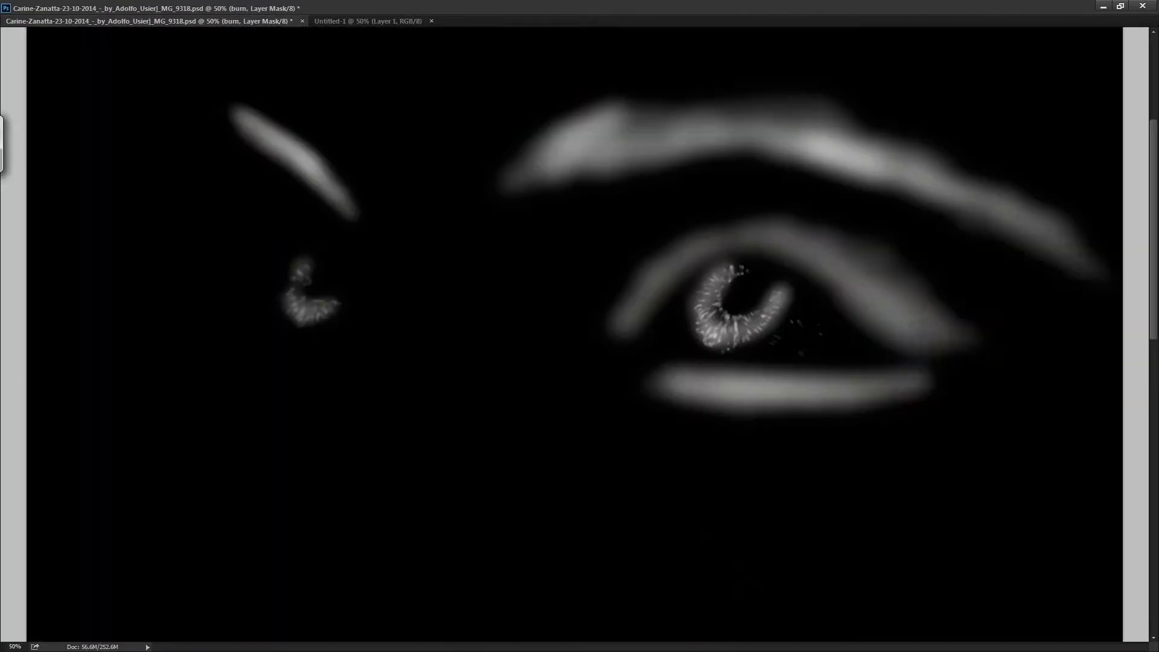
scroll(574, 329, "down", 1)
- Shrink the brush, target the layer mask and pan over the eye and nose in grayscale
scroll(492, 399, "up", 2)
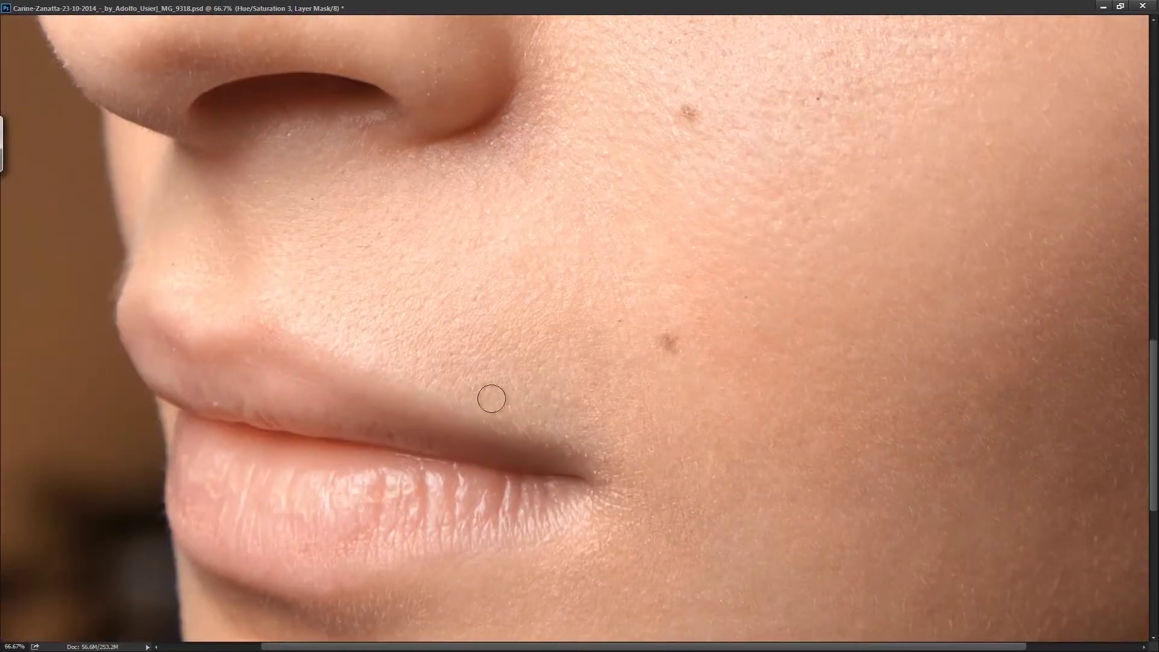
key("bracketleft")
key("bracketleft")
key("bracketleft")
key("ctrl+backslash")
left_click_drag(950, 422, 935, 465)
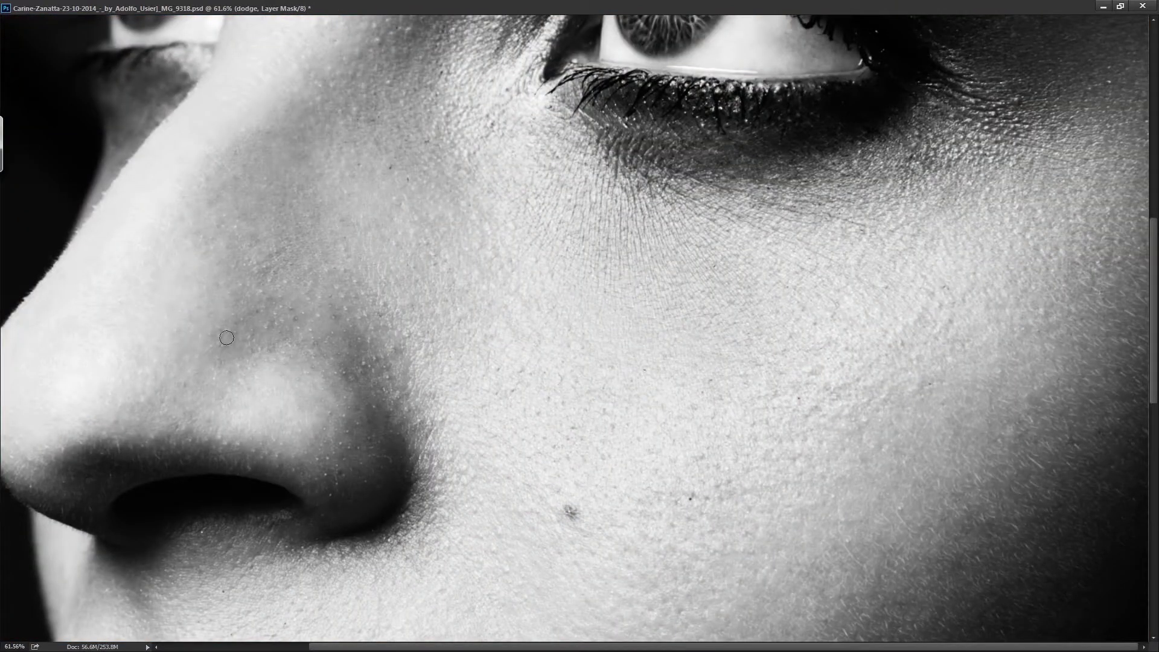
scroll(344, 541, "up", 3)
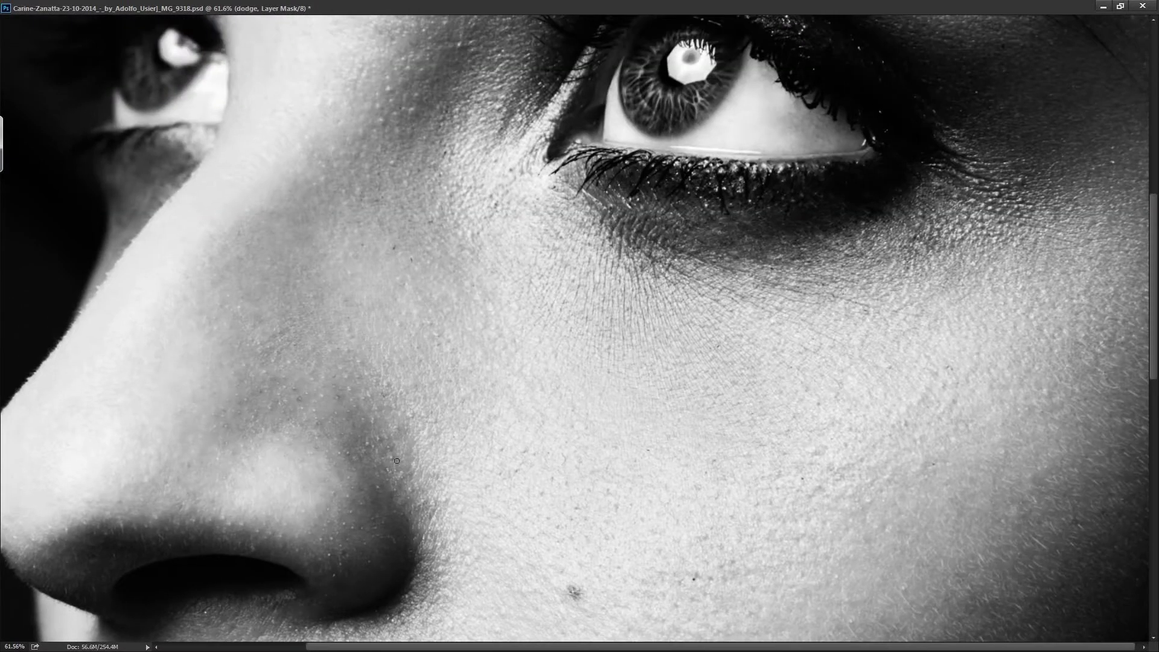
scroll(411, 317, "up", 10)
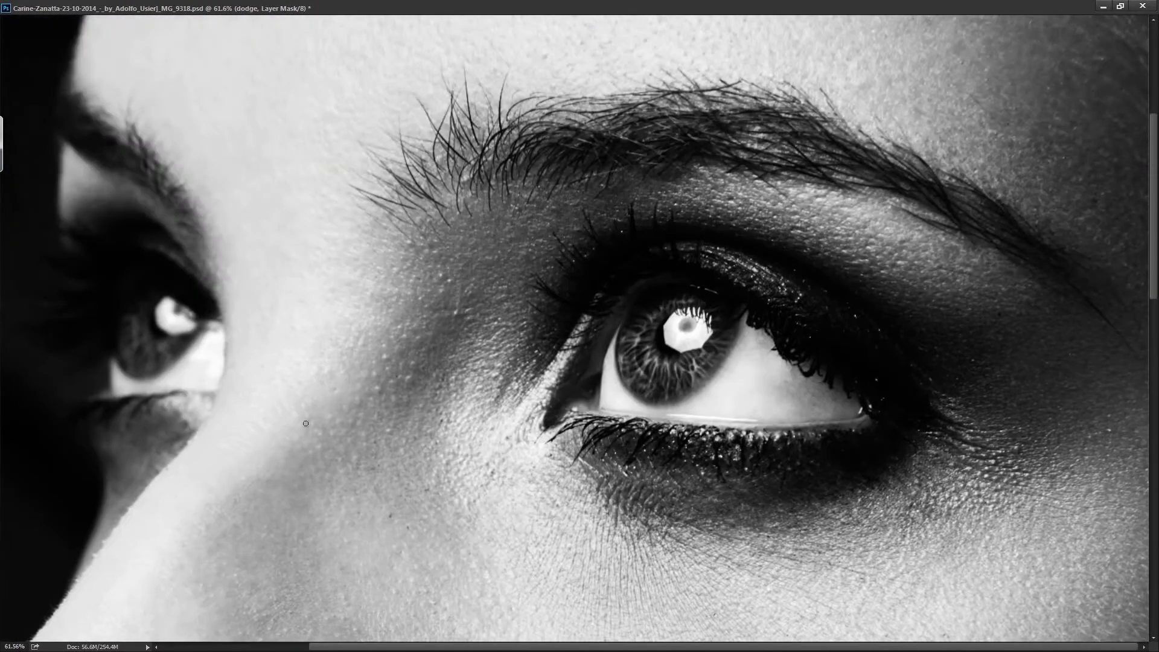
scroll(353, 410, "down", 2)
scroll(397, 301, "up", 2)
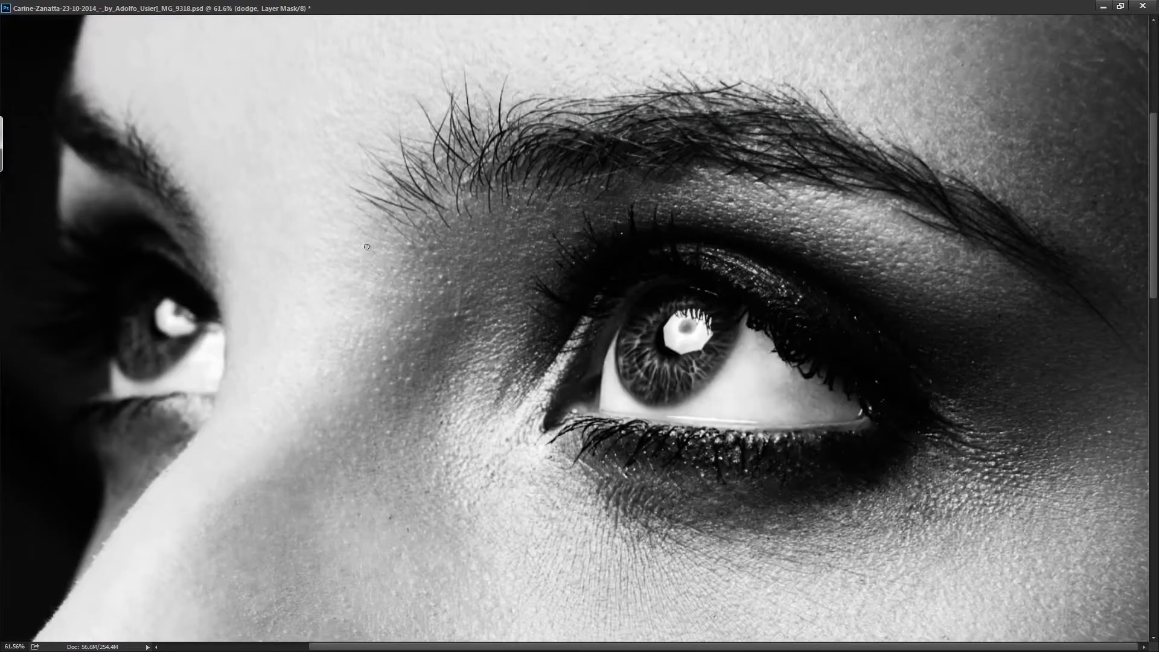
scroll(404, 332, "down", 2)
scroll(416, 386, "down", 13)
scroll(433, 469, "down", 10)
scroll(433, 468, "down", 3)
- On the burn mask, scan the cheek, lips and chin for uneven tones
key("alt+bracketright")
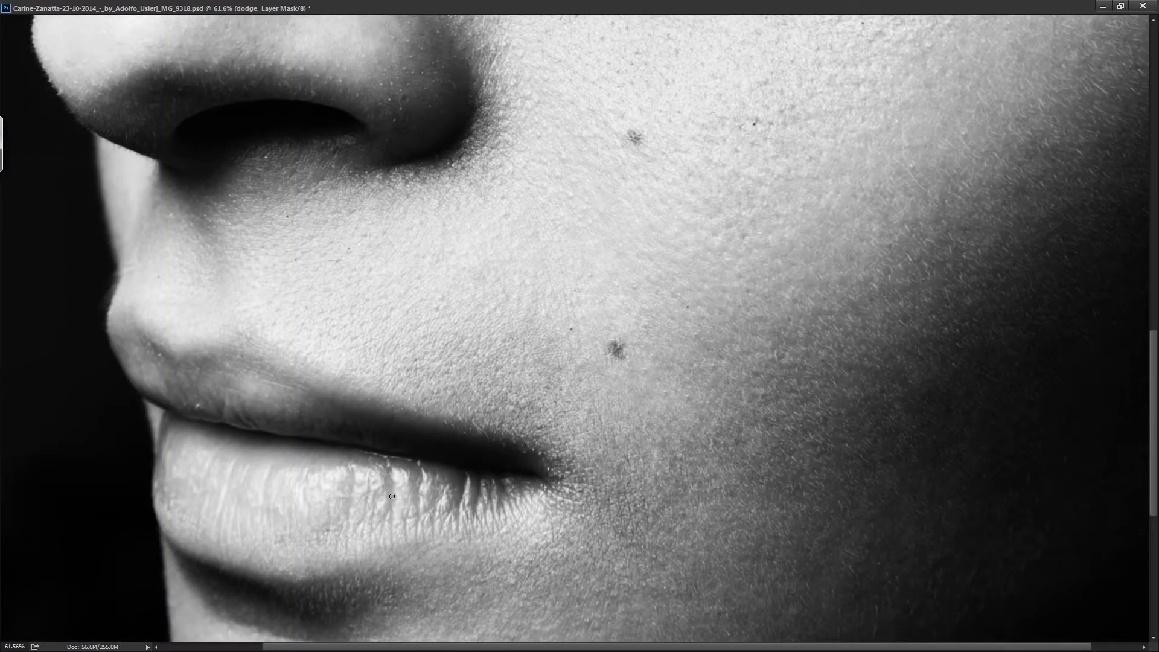
scroll(423, 483, "up", 2)
scroll(482, 453, "up", 3)
scroll(482, 452, "right", 2)
scroll(573, 411, "down", 6)
scroll(649, 376, "up", 10)
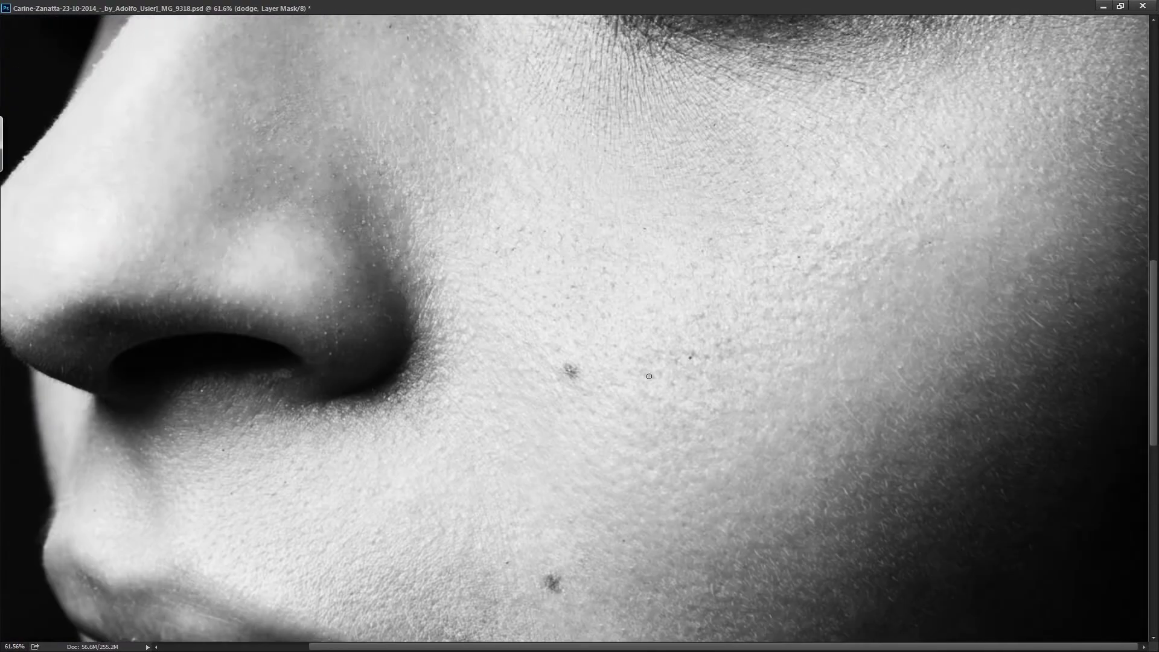
scroll(680, 354, "up", 4)
scroll(440, 213, "up", 8)
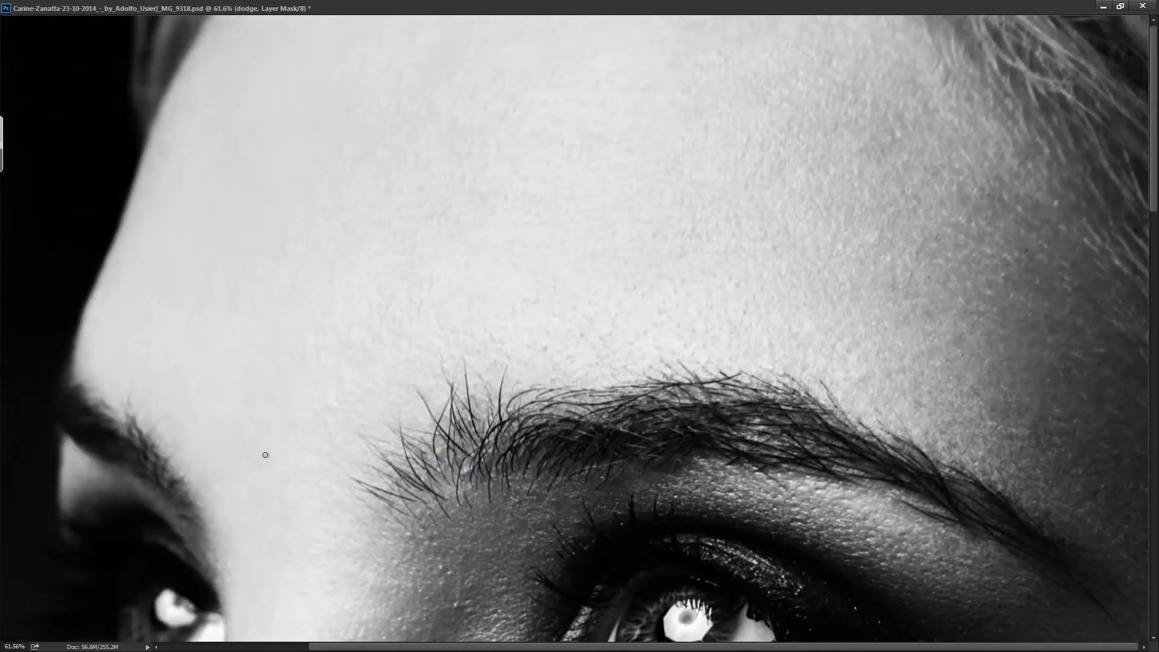
scroll(490, 216, "down", 9)
scroll(501, 289, "left", 5)
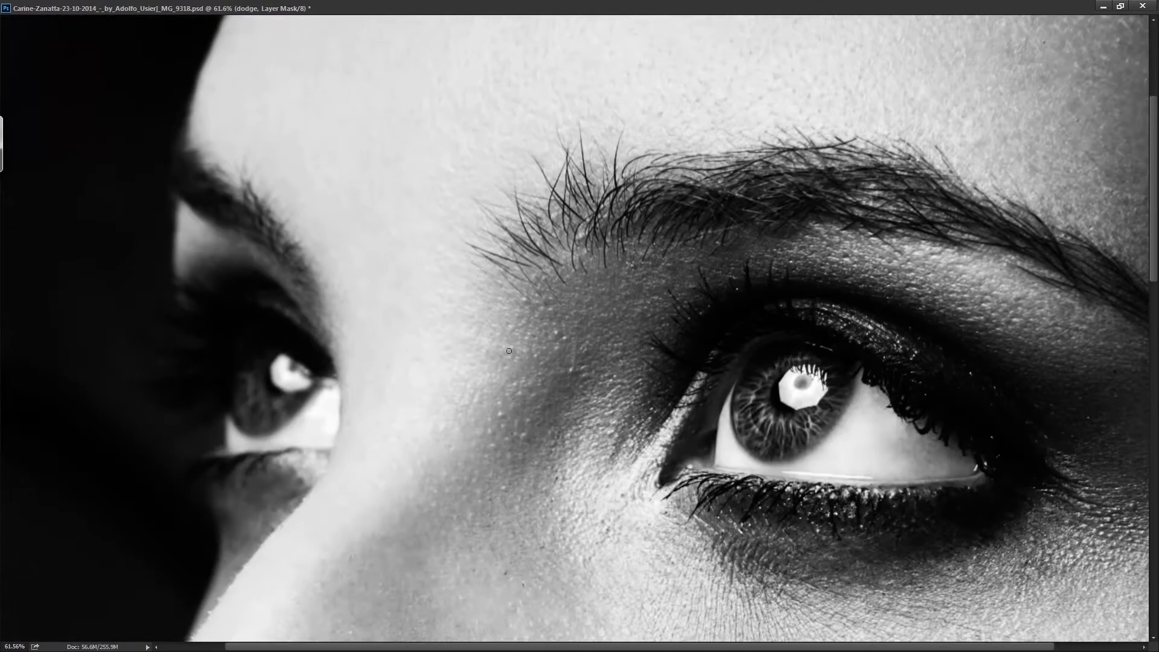
scroll(555, 376, "down", 4)
scroll(592, 362, "down", 3)
scroll(556, 374, "down", 4)
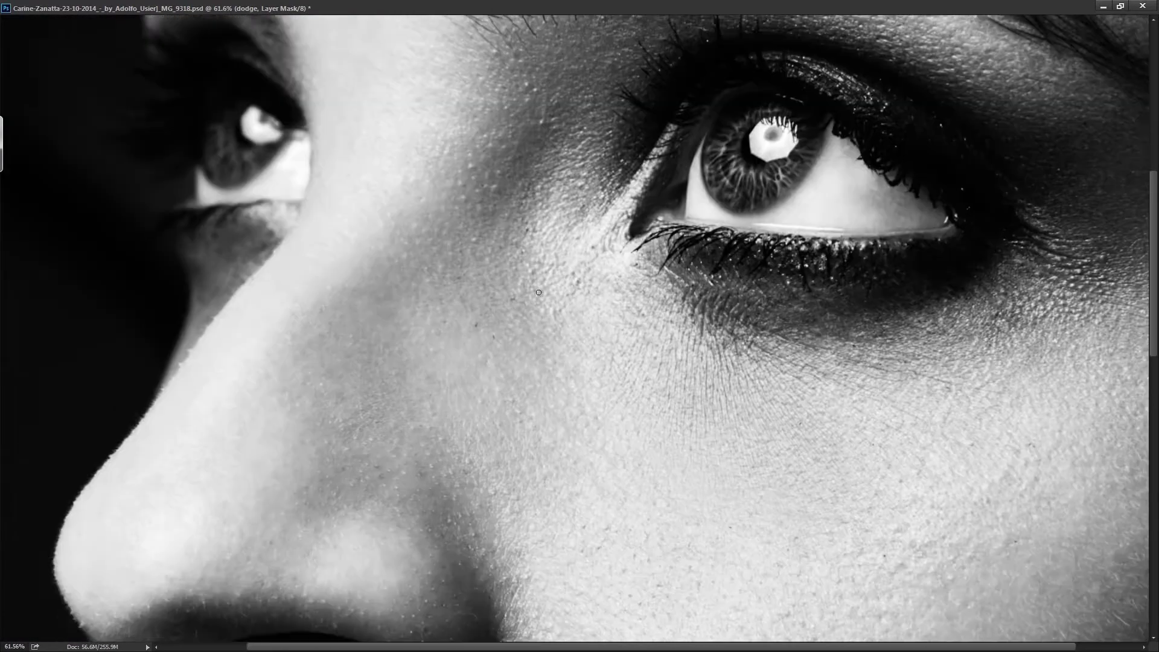
scroll(816, 423, "down", 4)
scroll(816, 424, "right", 4)
scroll(686, 406, "down", 3)
scroll(664, 362, "down", 1)
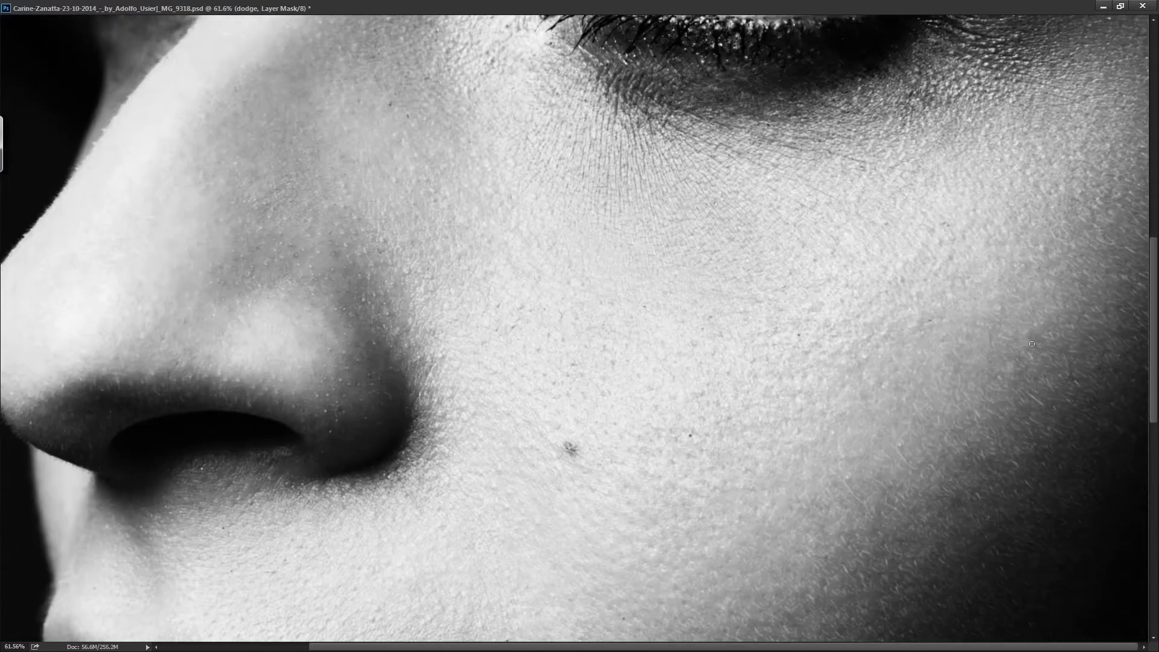
scroll(604, 290, "down", 1)
scroll(543, 199, "down", 2)
scroll(542, 198, "up", 2)
scroll(573, 230, "up", 1)
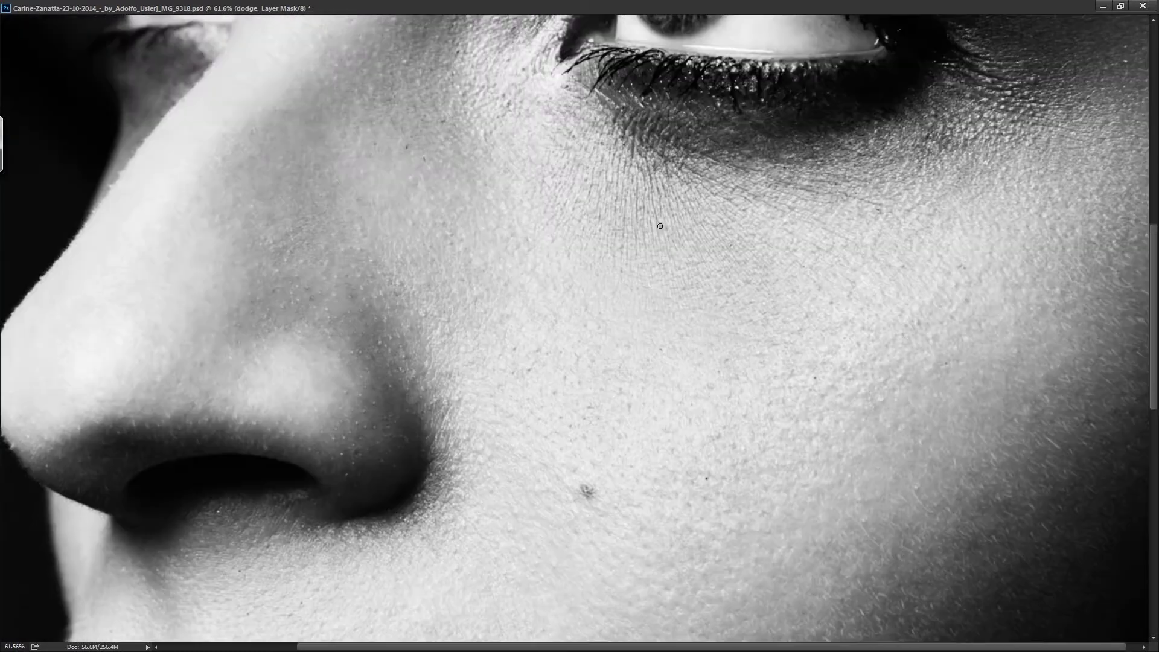
scroll(724, 302, "down", 6)
scroll(815, 349, "down", 3)
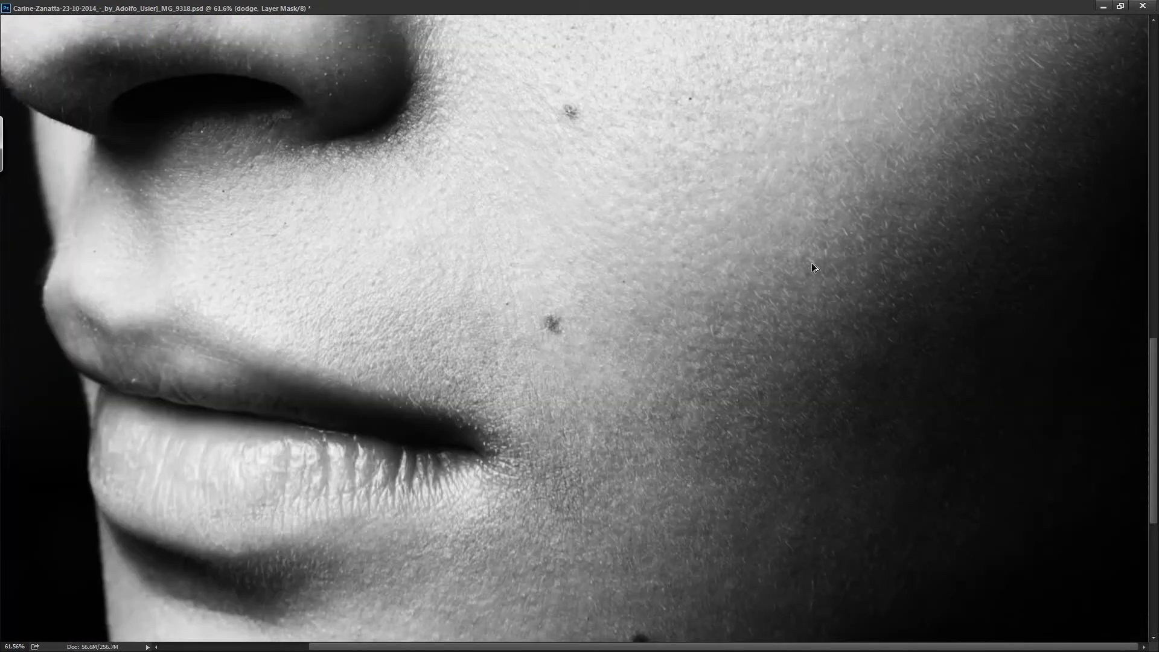
scroll(621, 446, "down", 5)
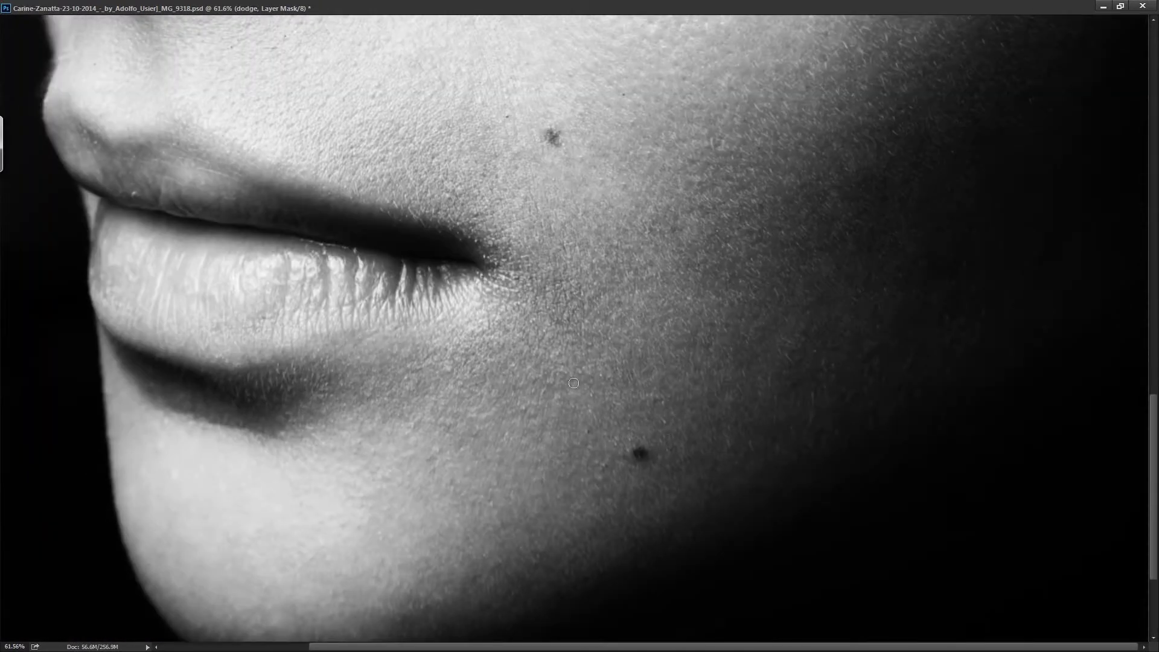
key("alt+bracketright")
scroll(676, 297, "down", 5, "alt")
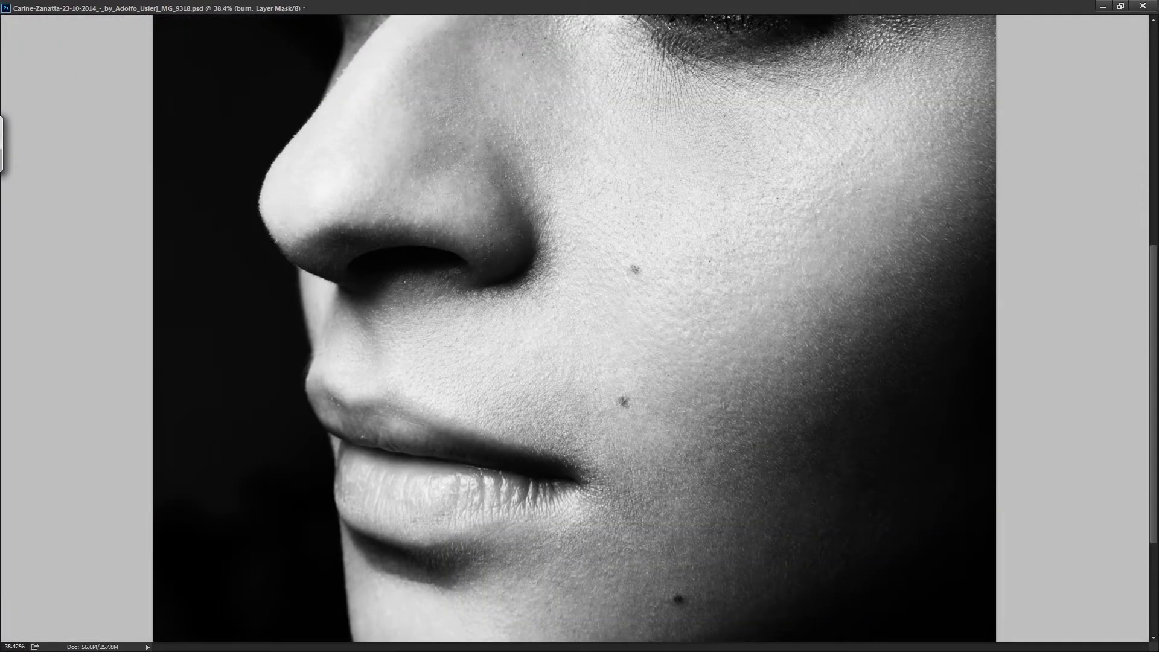
- Hide the grayscale check layer, fit the portrait on screen, then view the dodge mask alone
key("Delete")
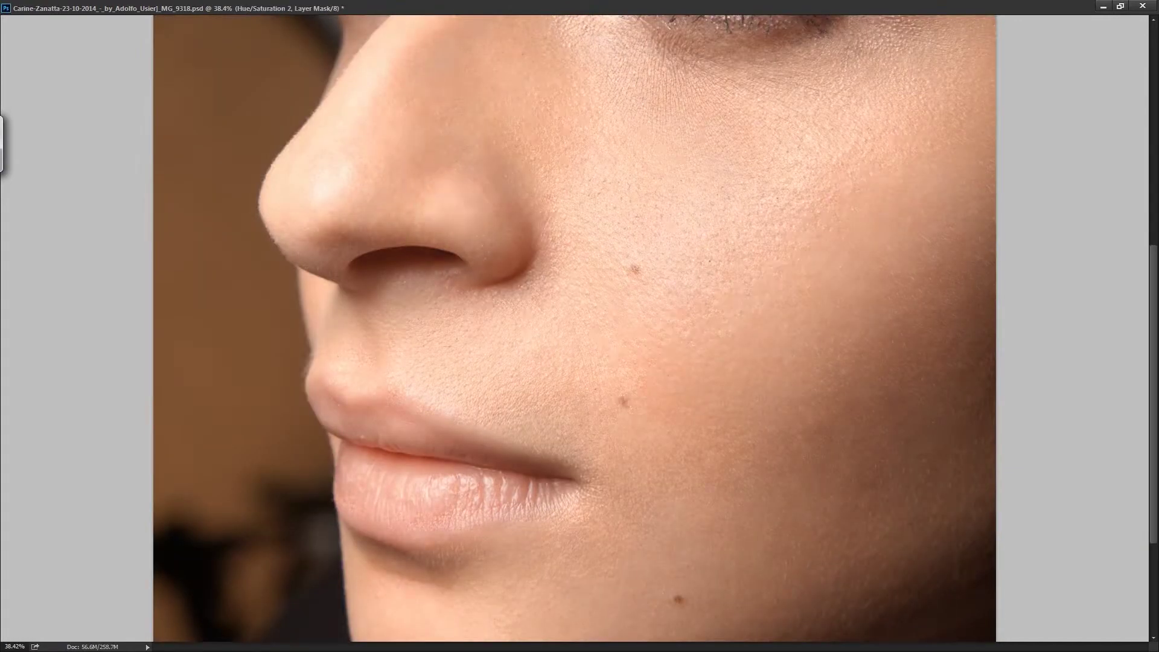
scroll(424, 102, "up", 3, "alt")
key("ctrl+0")
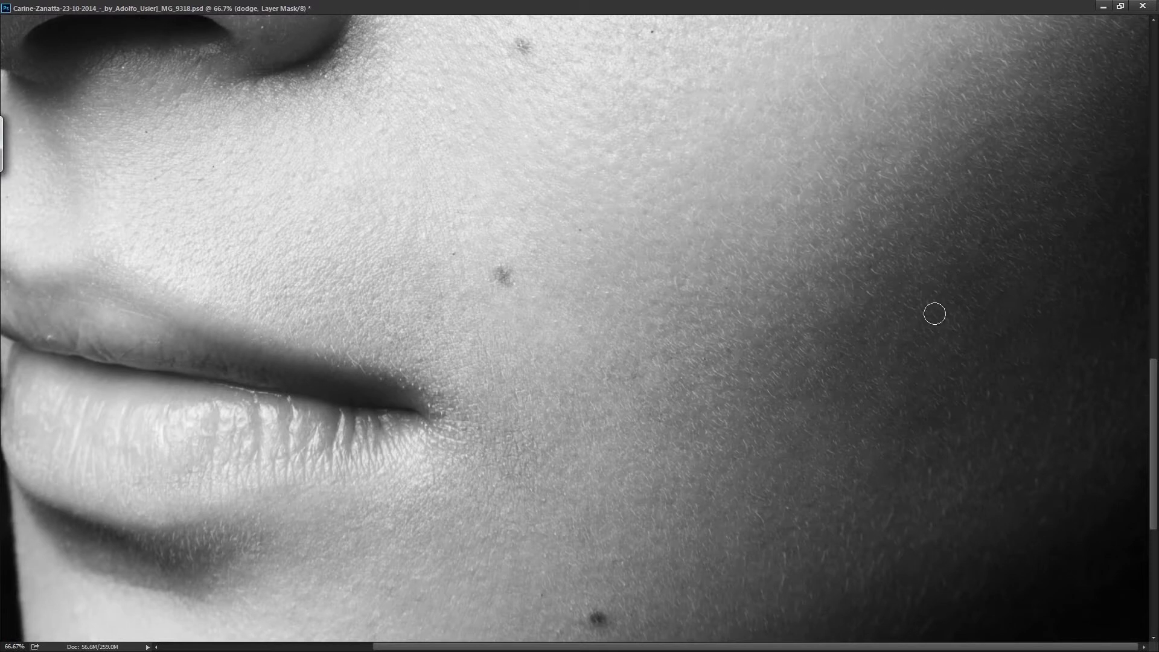
scroll(983, 314, "up", 1)
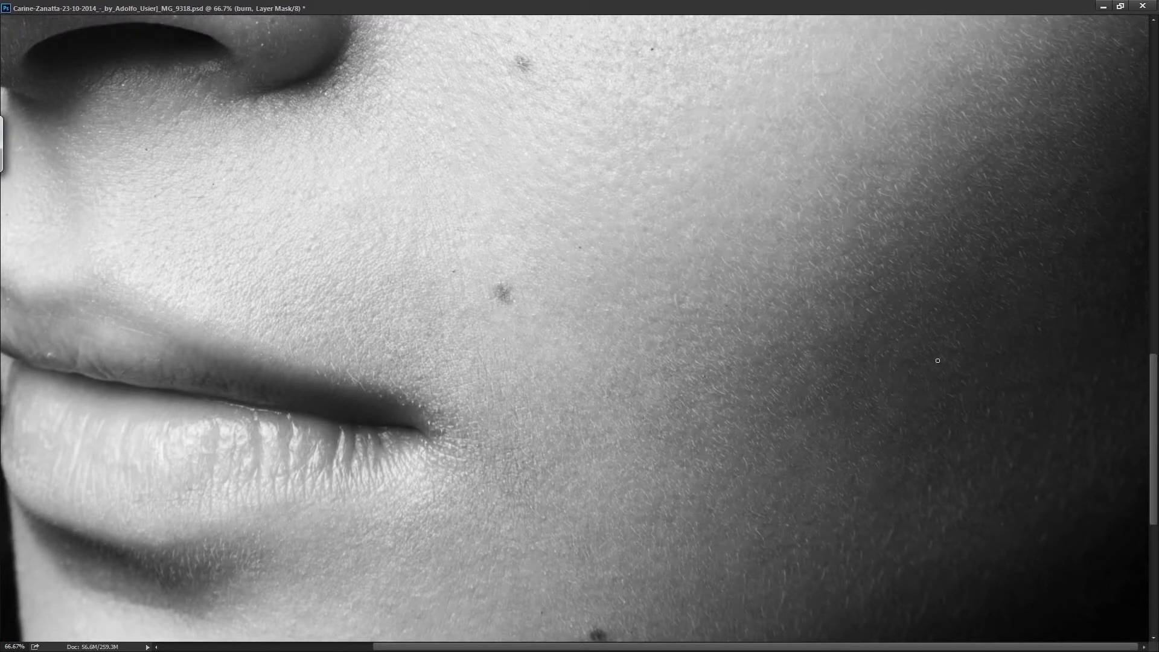
key("alt+bracketright")
key("alt+bracketleft")
- Return to the full image, zoom on the cheek and eye, and toggle between dodge and burn masks
key("ctrl+0")
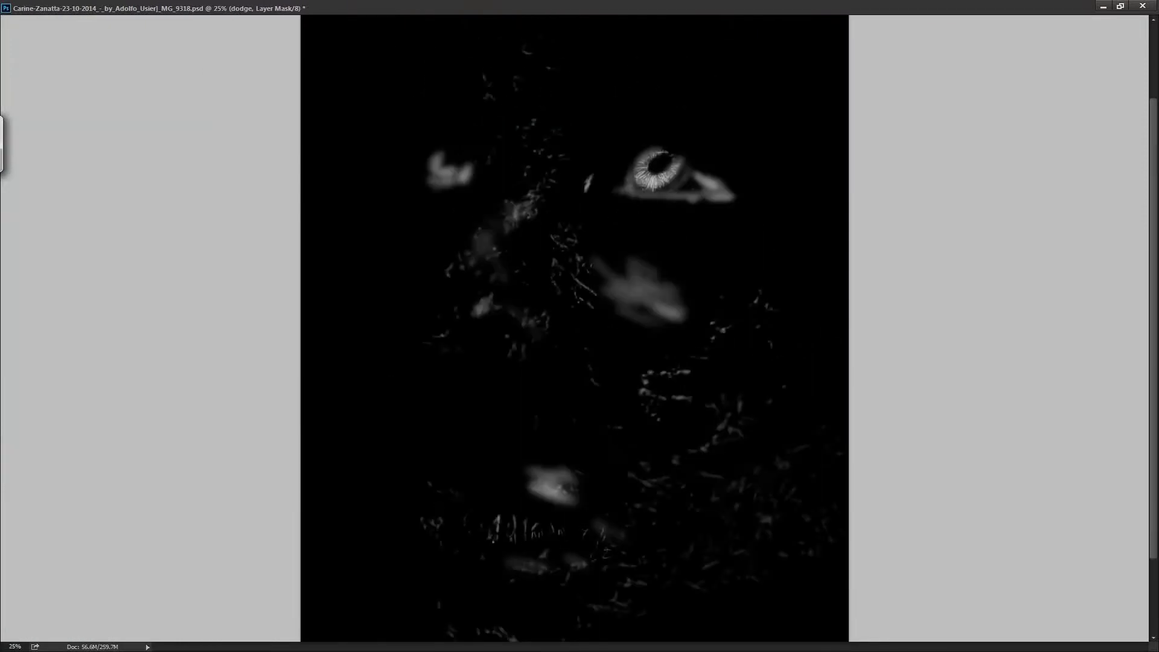
mouse_move(784, 514)
left_mouse_down()
mouse_move(814, 514)
mouse_move(996, 237)
left_mouse_up()
key("alt+bracketright")
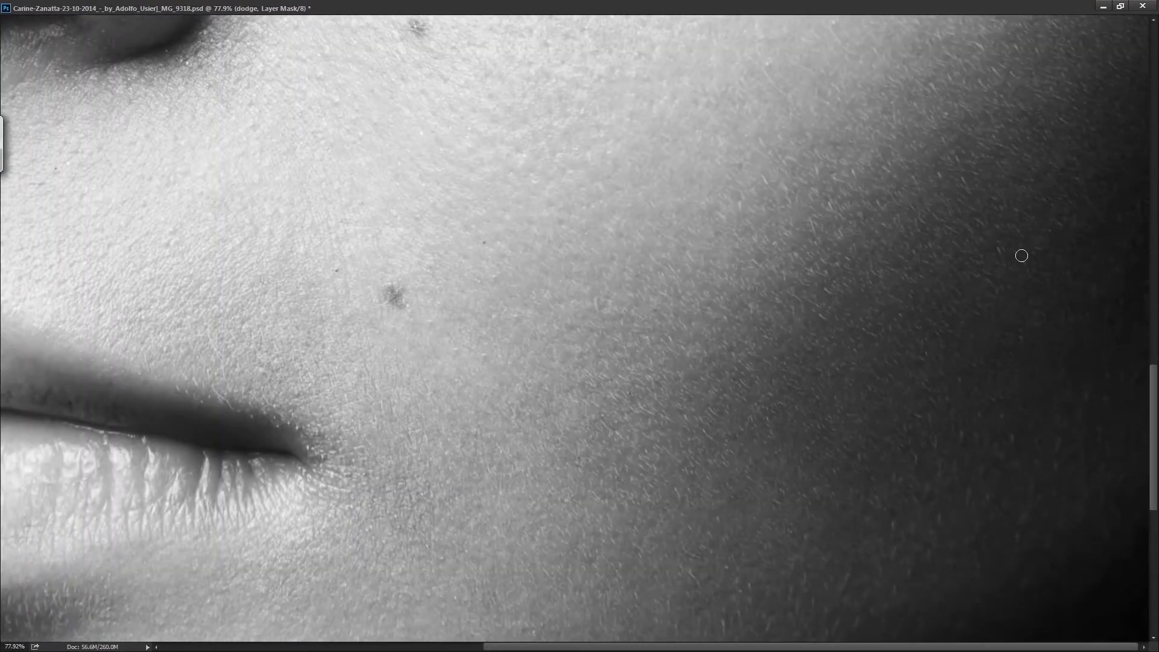
left_click_drag(1094, 222, 947, 534)
key("alt+bracketleft")
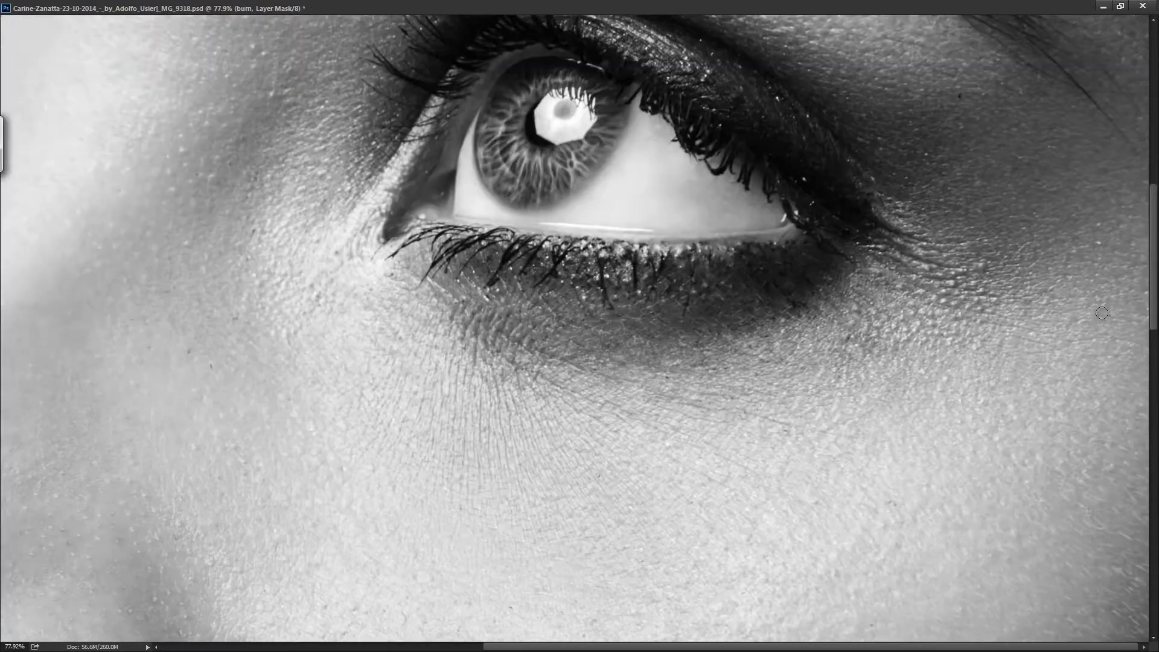
key("alt+bracketright")
- Zoom to 160% on the outer eye corner, rotate the view, paint, then show colour
left_click_drag(1102, 312, 1135, 313)
left_click_drag(905, 302, 607, 457)
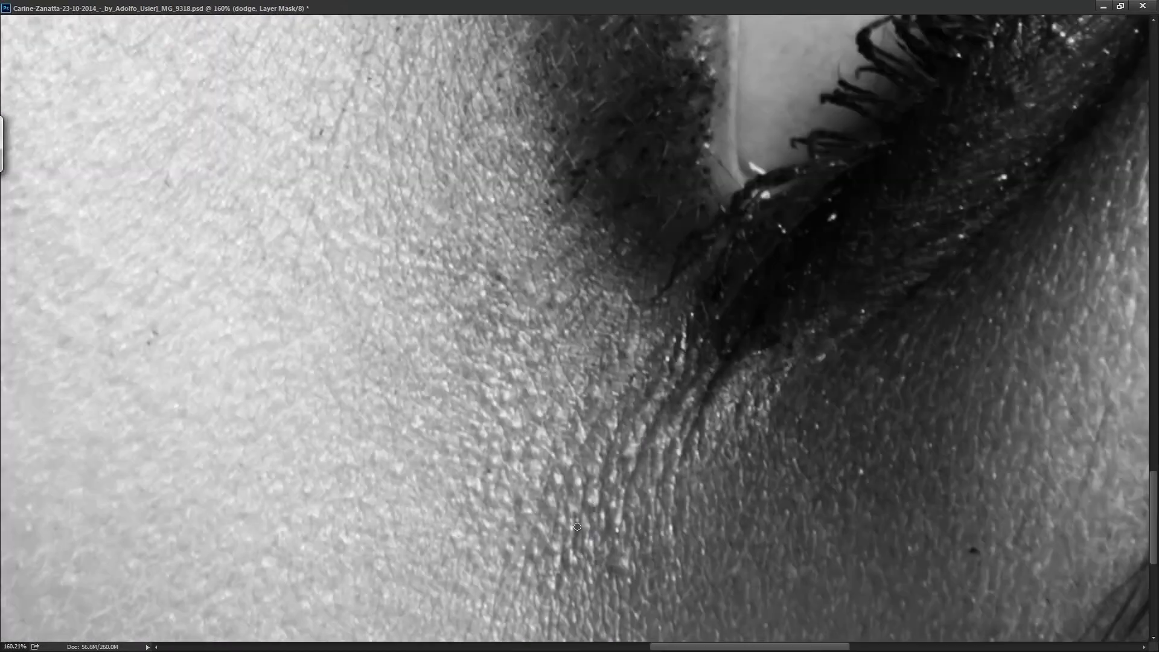
left_click_drag(576, 526, 589, 411)
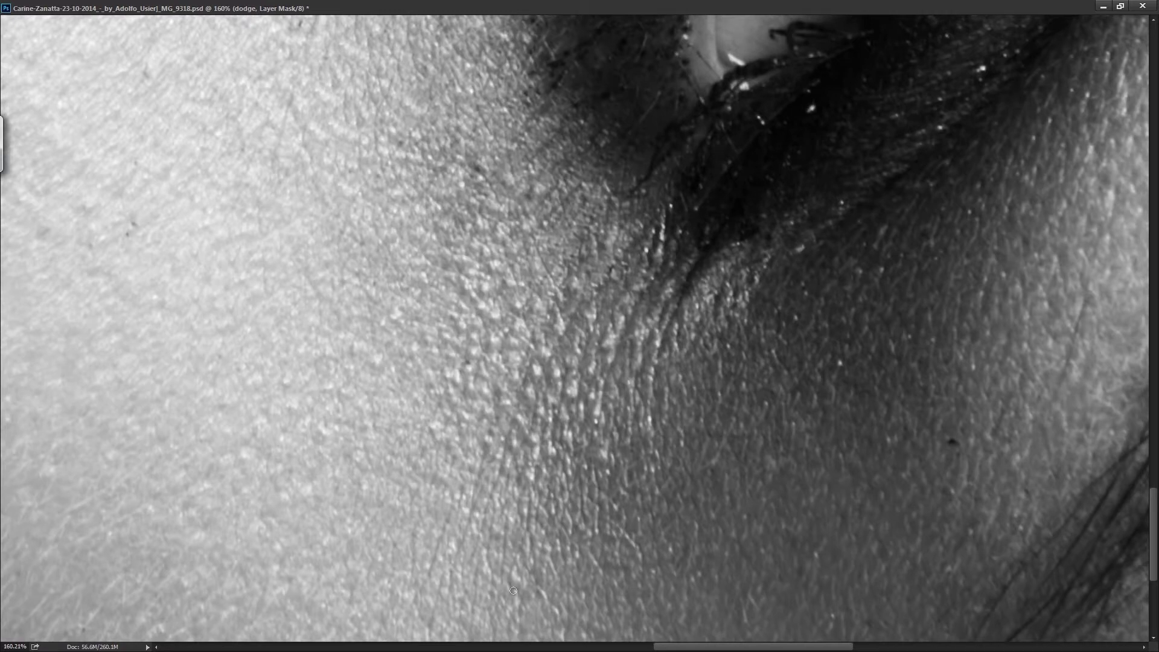
left_click_drag(633, 640, 501, 534)
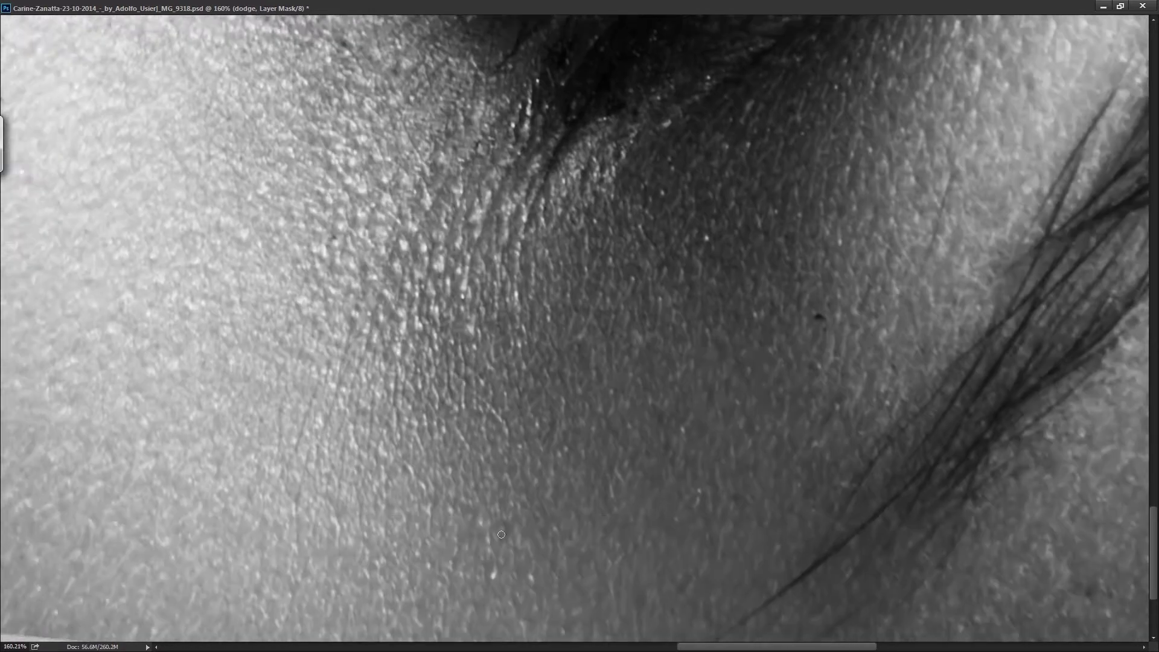
key("r")
mouse_move(403, 355)
left_mouse_down()
mouse_move(516, 350)
mouse_move(531, 401)
mouse_move(616, 398)
mouse_move(562, 329)
mouse_move(627, 317)
mouse_move(640, 368)
mouse_move(619, 273)
left_mouse_up()
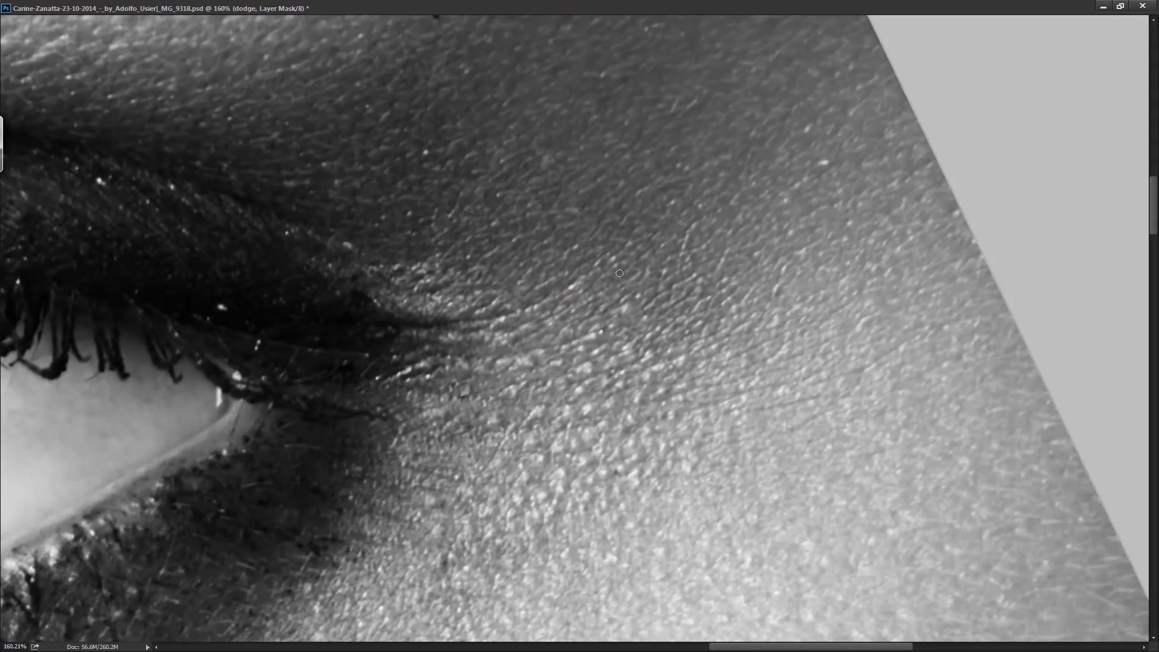
scroll(795, 452, "down", 2)
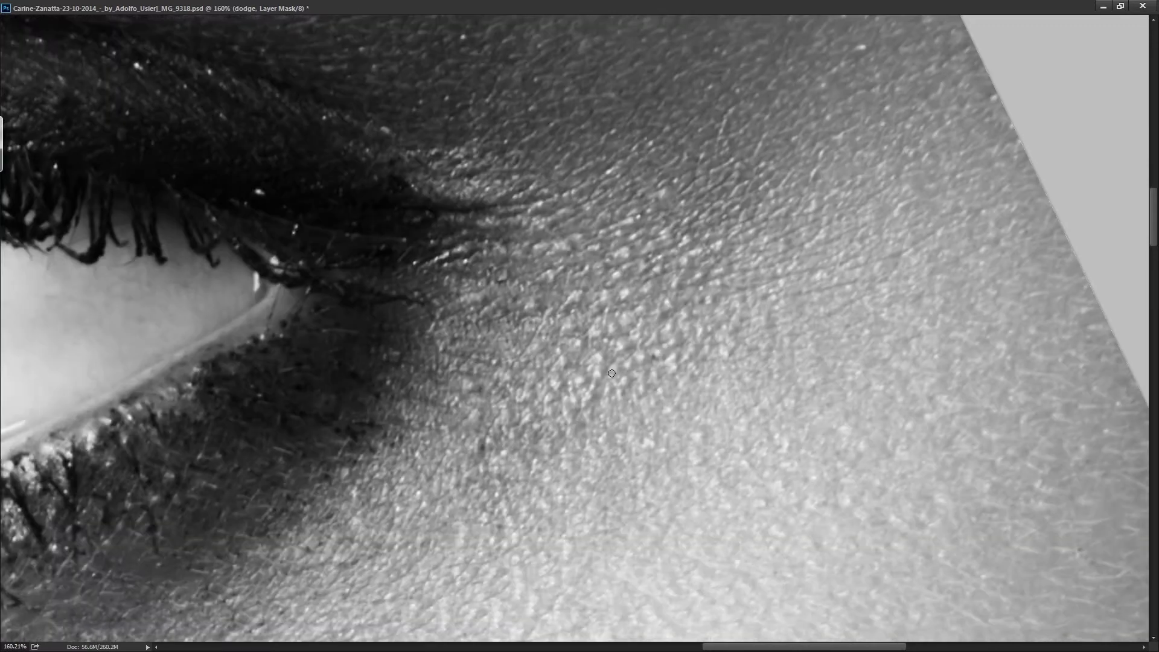
key("alt+bracketleft")
- Select clean2 at 206% and heal the skin below the outer eye corner
scroll(752, 526, "down", 4)
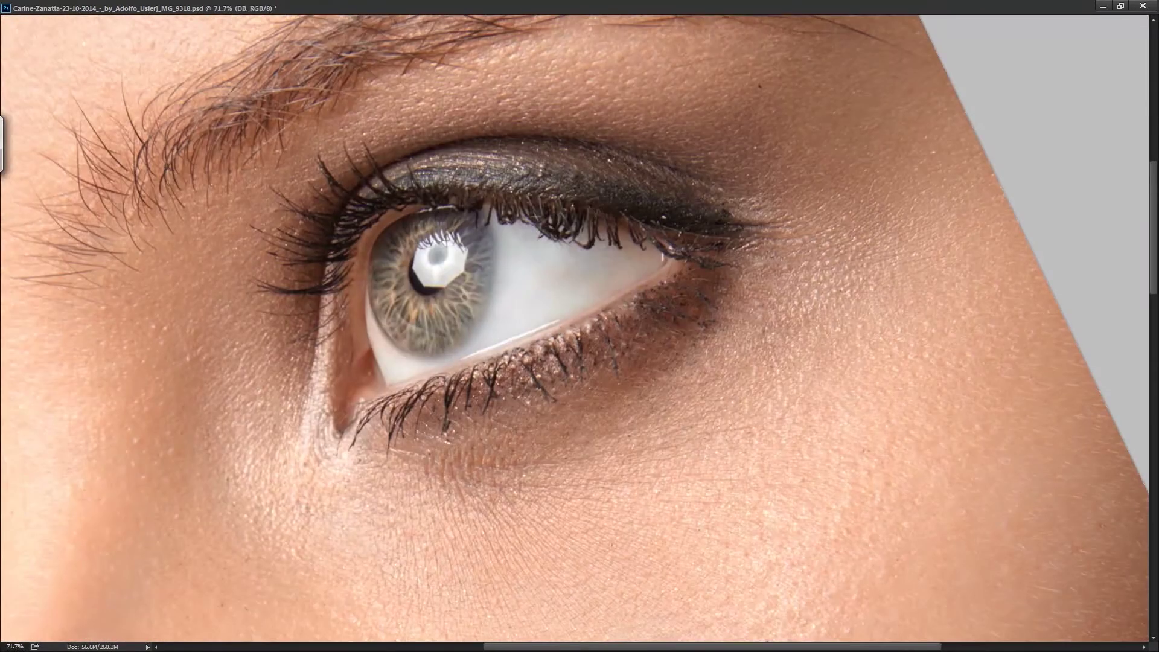
key("alt+bracketright")
scroll(851, 311, "up", 5)
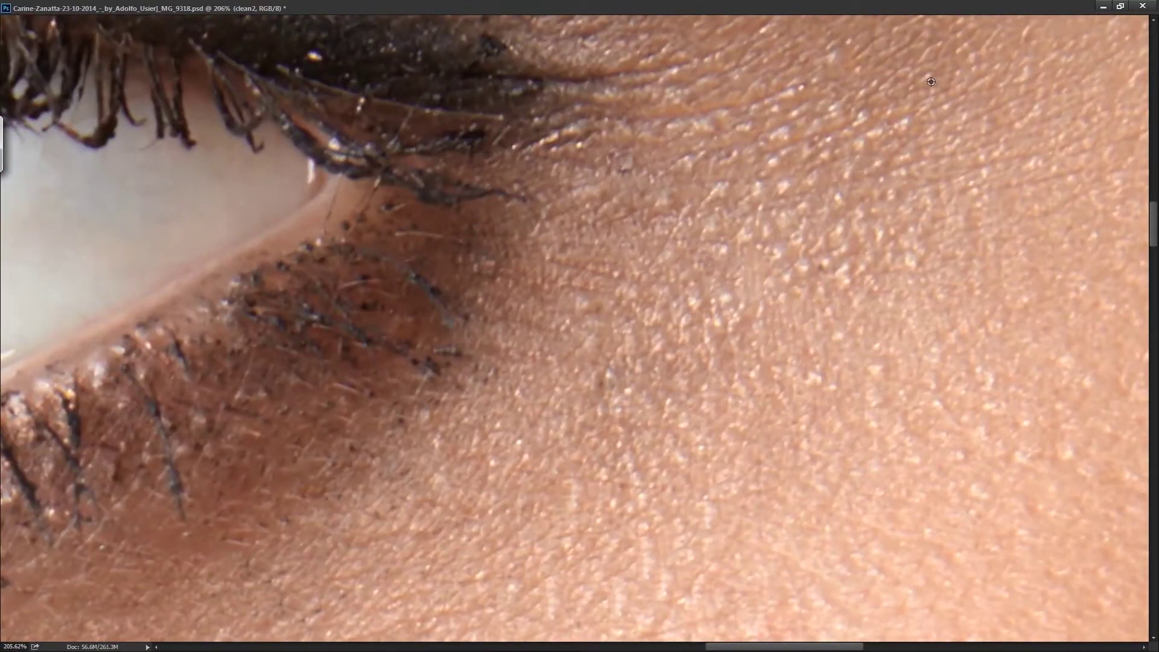
left_click_drag(706, 193, 684, 263)
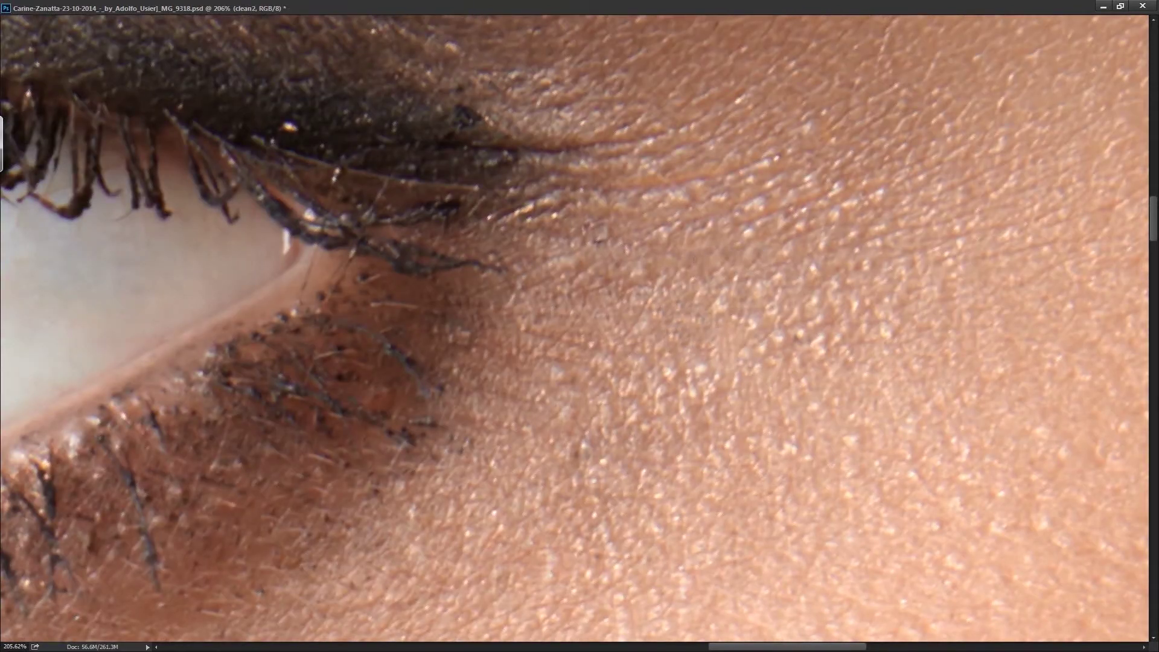
key("ctrl+1")
key("alt+bracketright")
left_click_drag(585, 590, 718, 530)
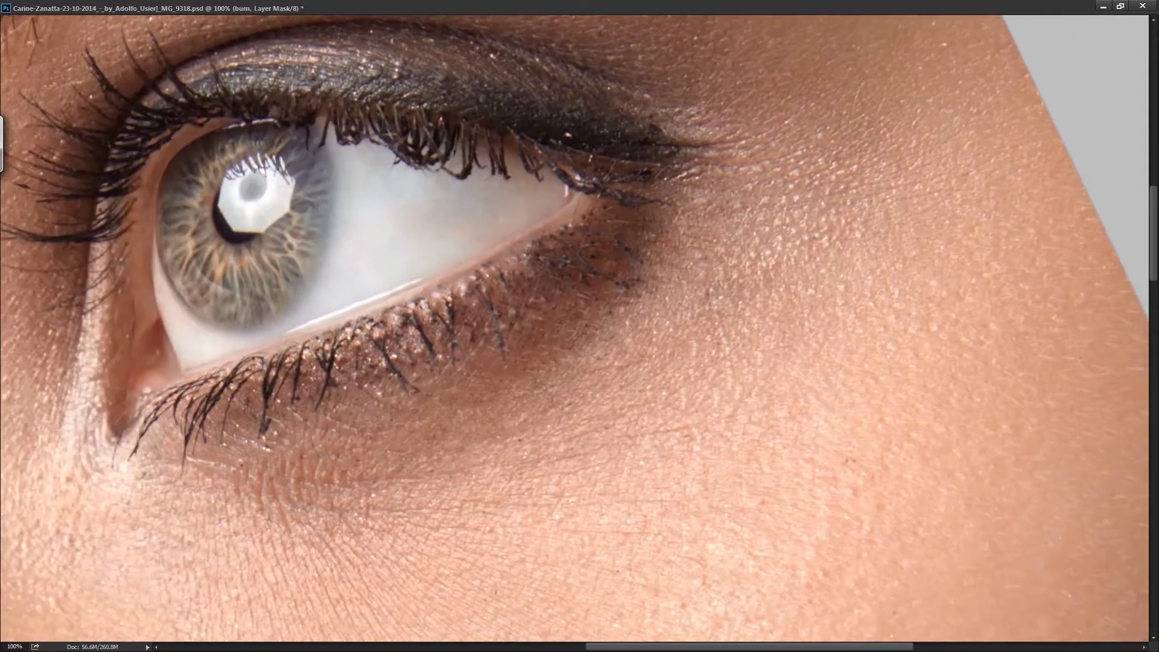
key("alt+bracketleft")
- Pan over the cheek, fit the photo on screen and restore the grayscale check view
scroll(445, 417, "down", 3)
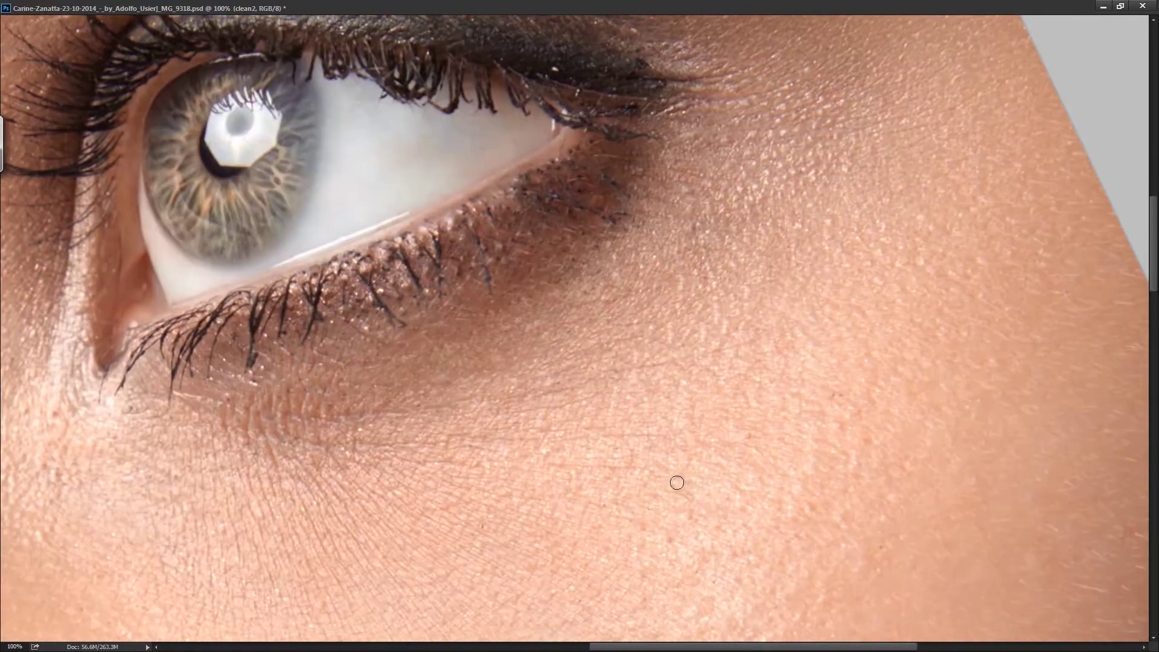
scroll(678, 481, "down", 3)
scroll(698, 468, "down", 2)
scroll(677, 399, "down", 1)
scroll(892, 408, "up", 2)
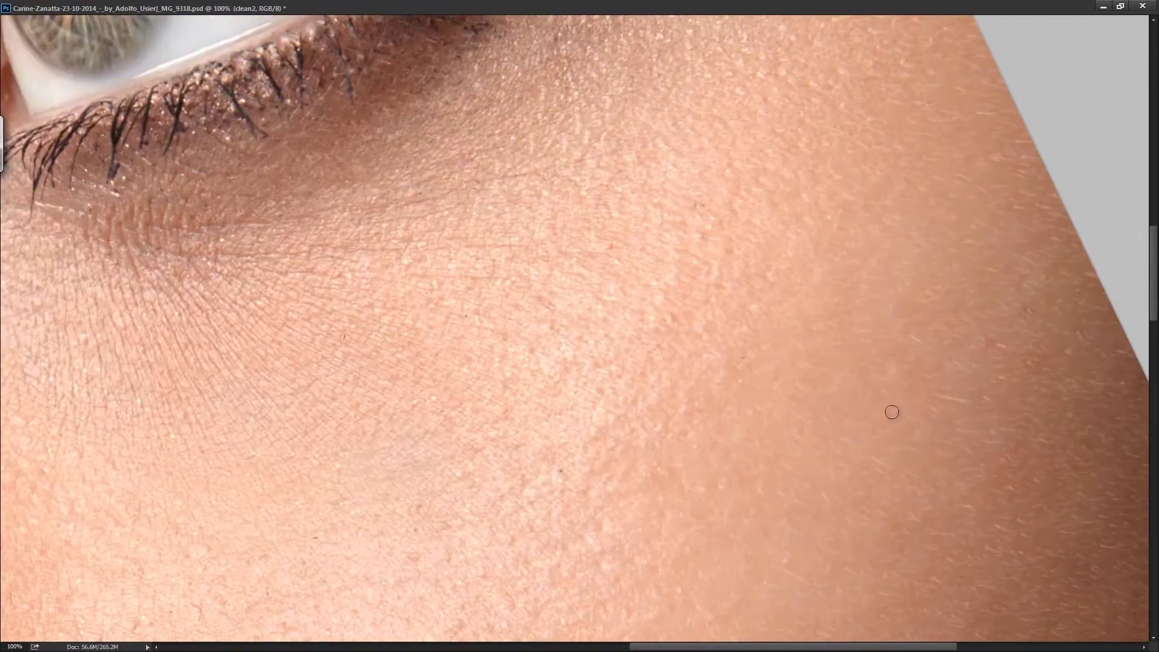
scroll(1034, 350, "down", 3)
scroll(684, 463, "right", 2)
scroll(684, 462, "down", 2)
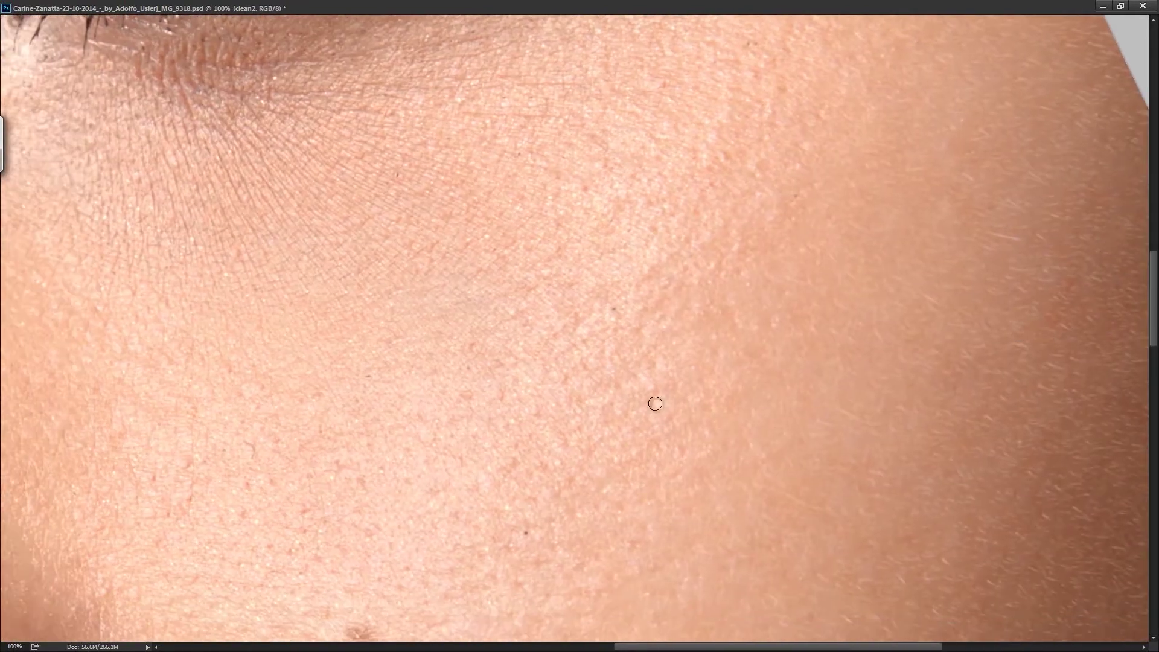
scroll(684, 462, "down", 2)
key("ctrl+0")
scroll(716, 430, "up", 3)
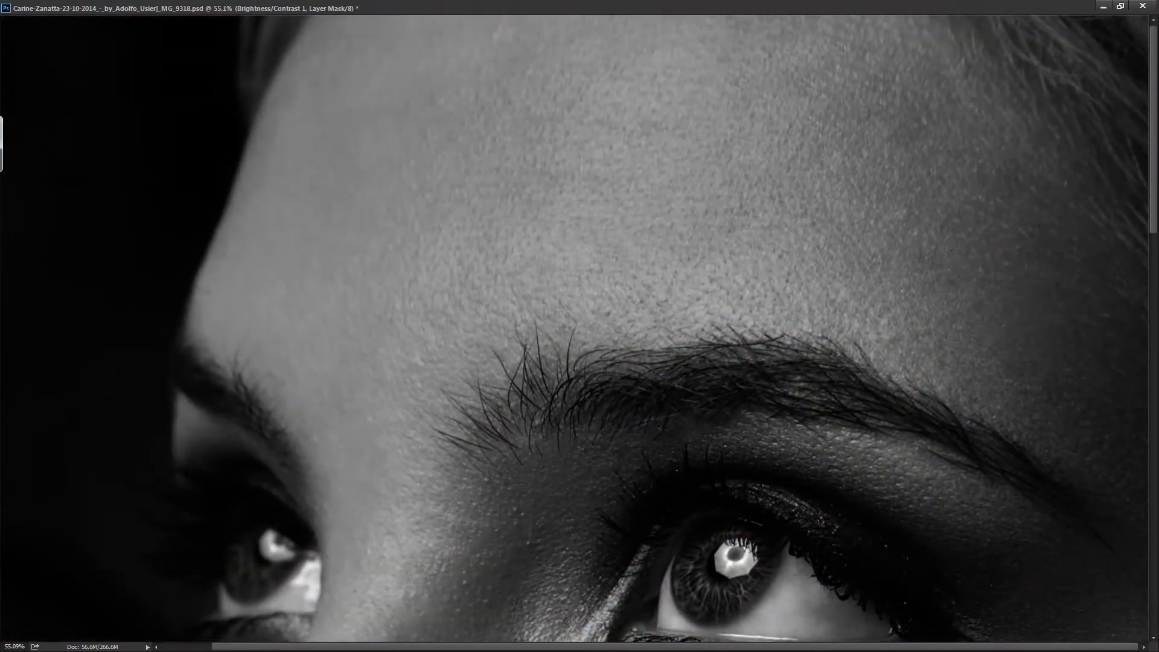
- Enlarge the brush and brighten the forehead skin along the brow on the dodge mask
key("alt+bracketleft")
scroll(829, 326, "up", 1)
key("bracketright")
key("bracketright")
key("bracketright")
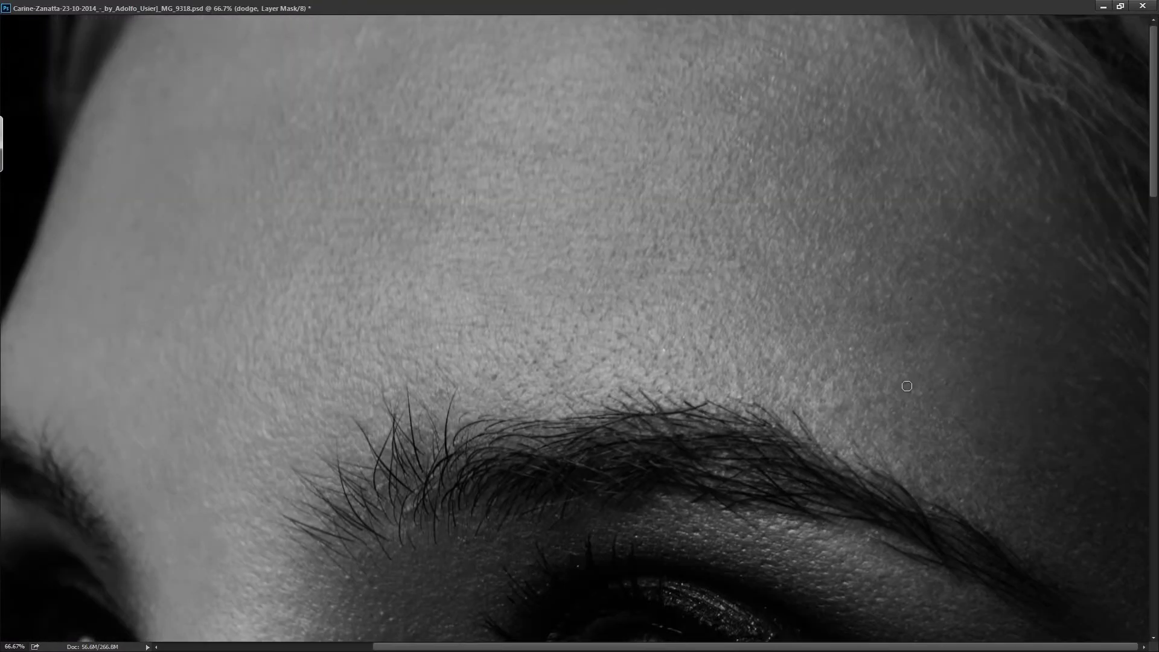
left_click_drag(435, 399, 904, 415)
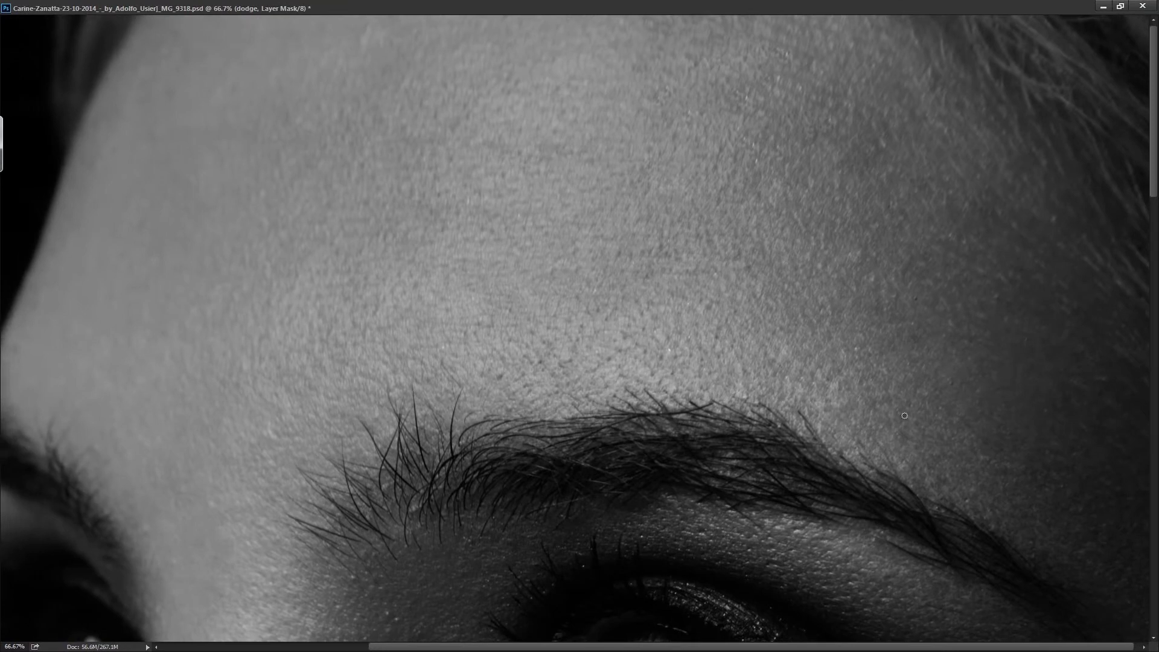
left_click_drag(904, 319, 928, 310)
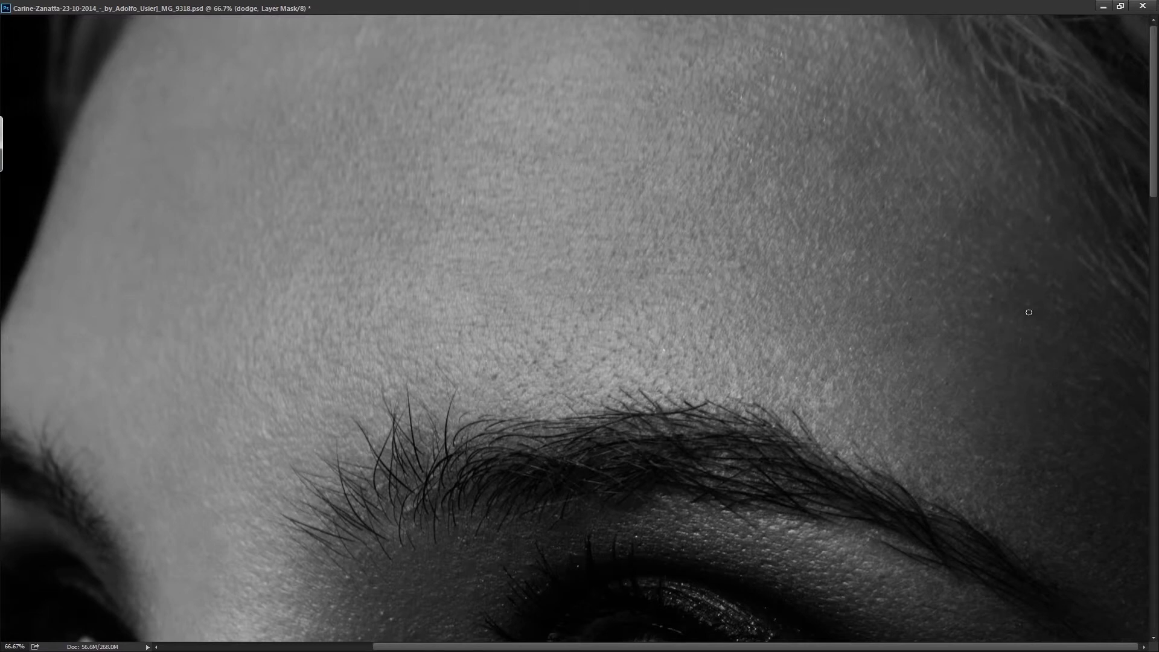
- Rotate the view to 45°, paint the cheek skin at 133%, then fit the photo on screen
key("r")
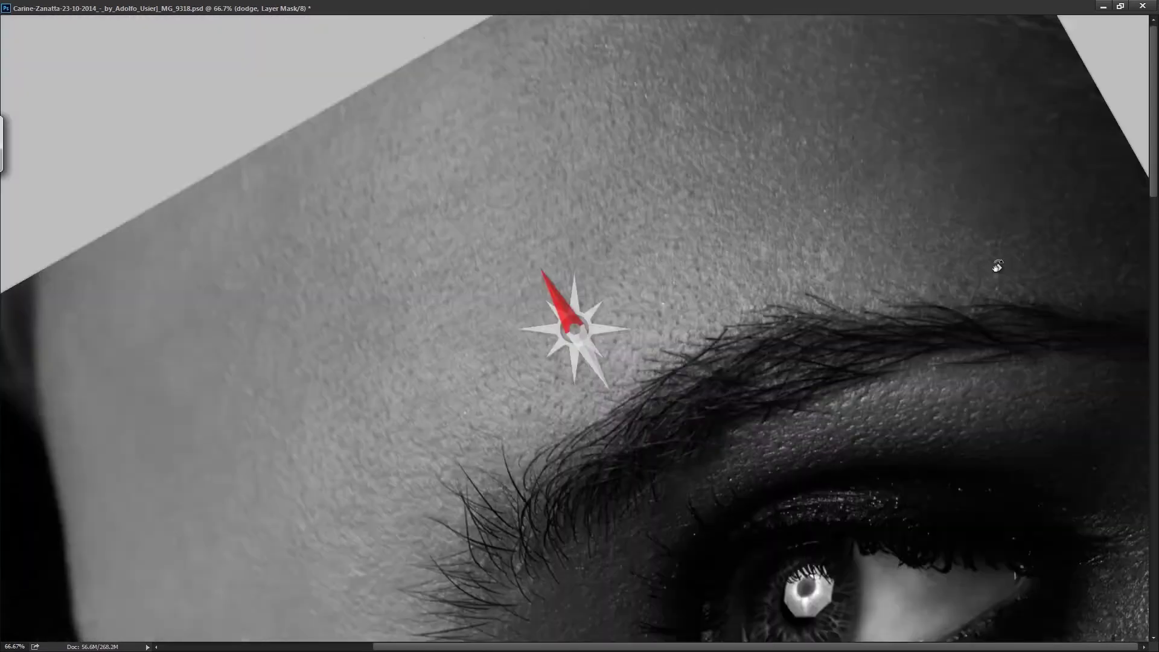
left_click_drag(1043, 474, 996, 258)
left_click_drag(547, 481, 460, 305)
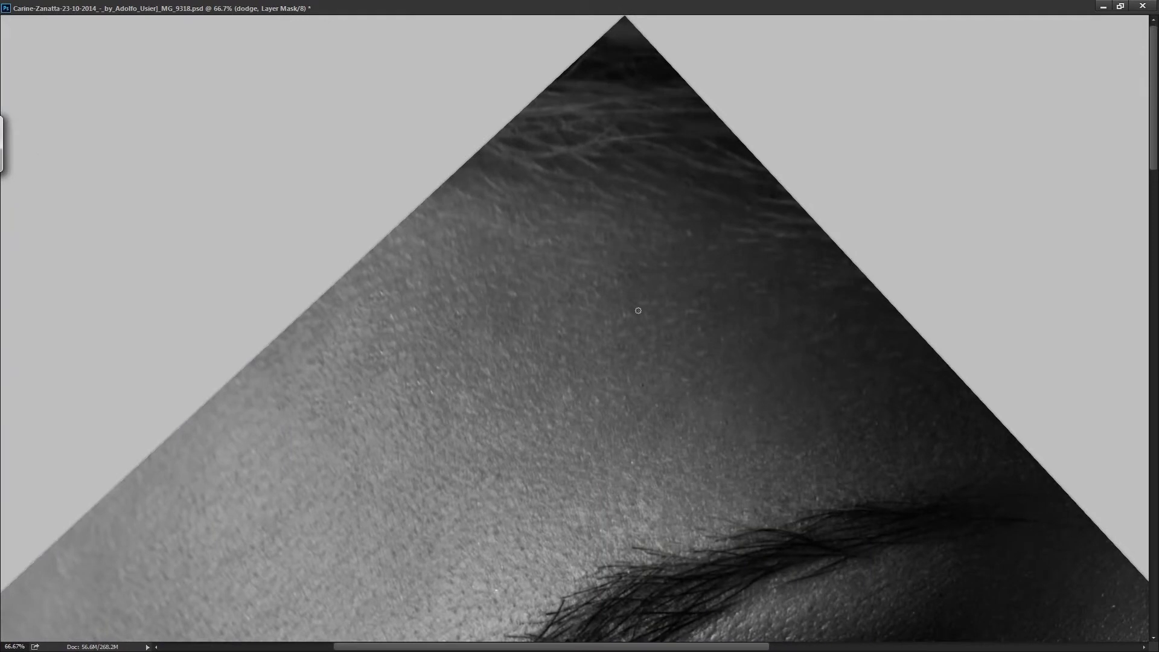
scroll(758, 453, "up", 2)
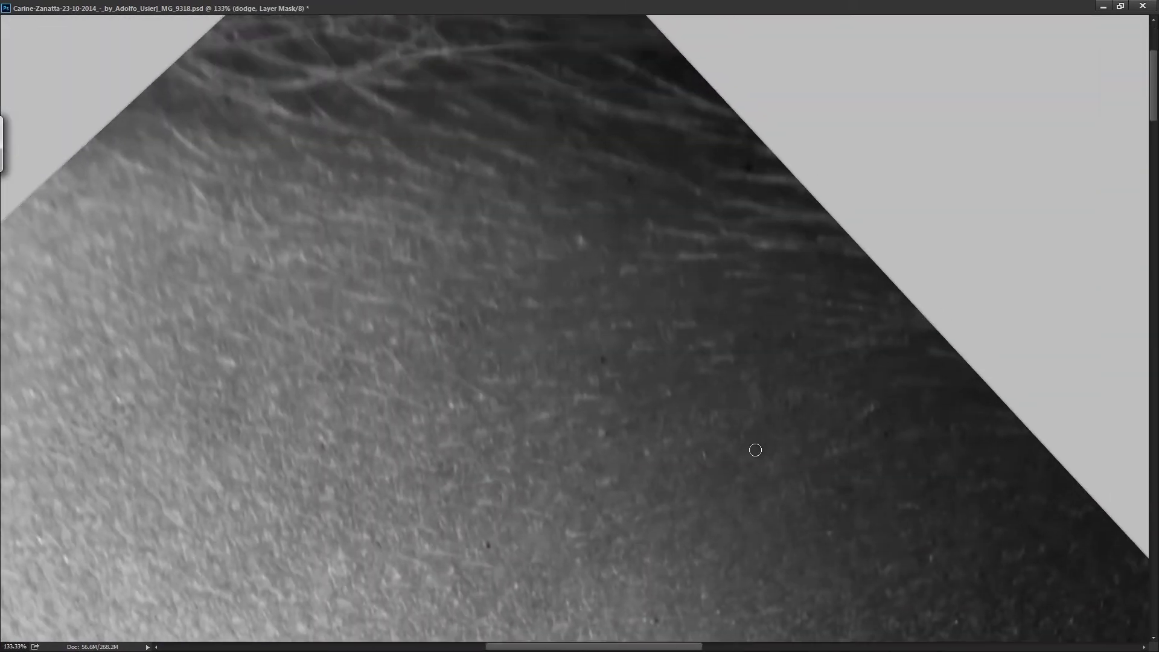
scroll(975, 504, "down", 1)
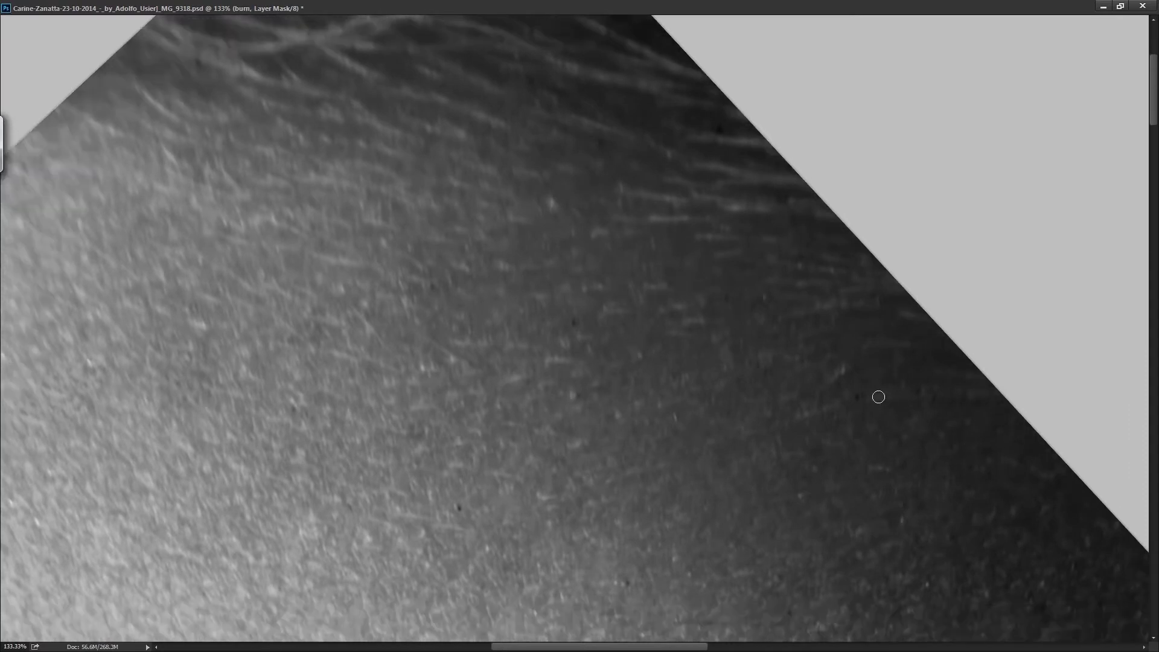
scroll(959, 562, "down", 3)
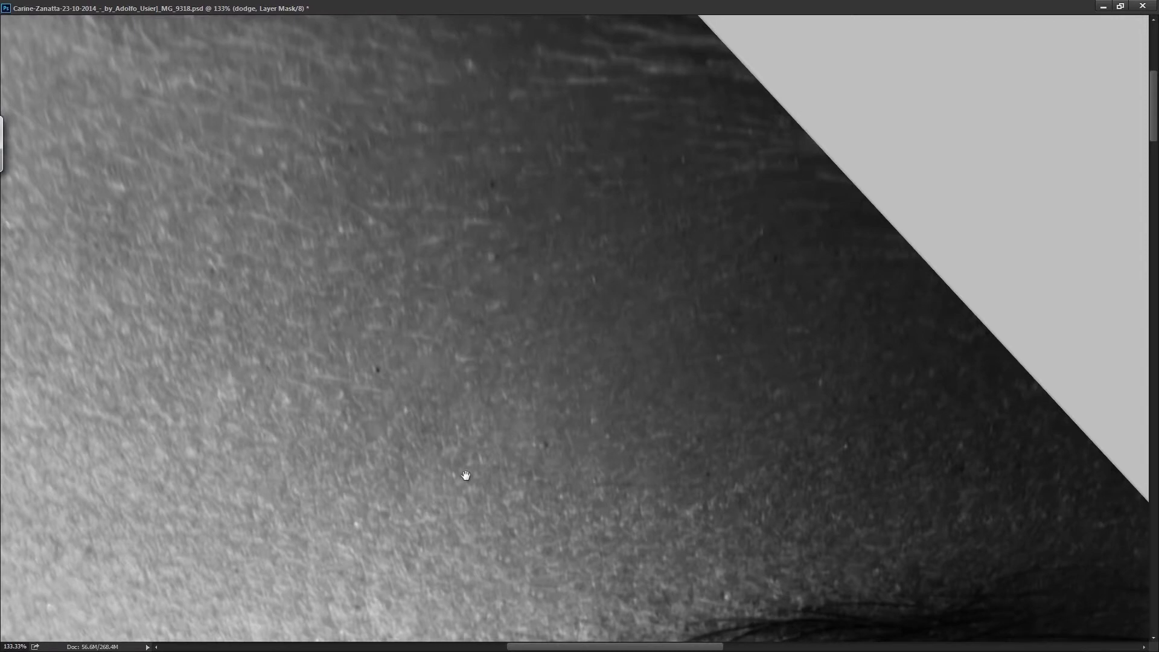
scroll(411, 477, "down", 1)
left_click_drag(145, 321, 551, 400)
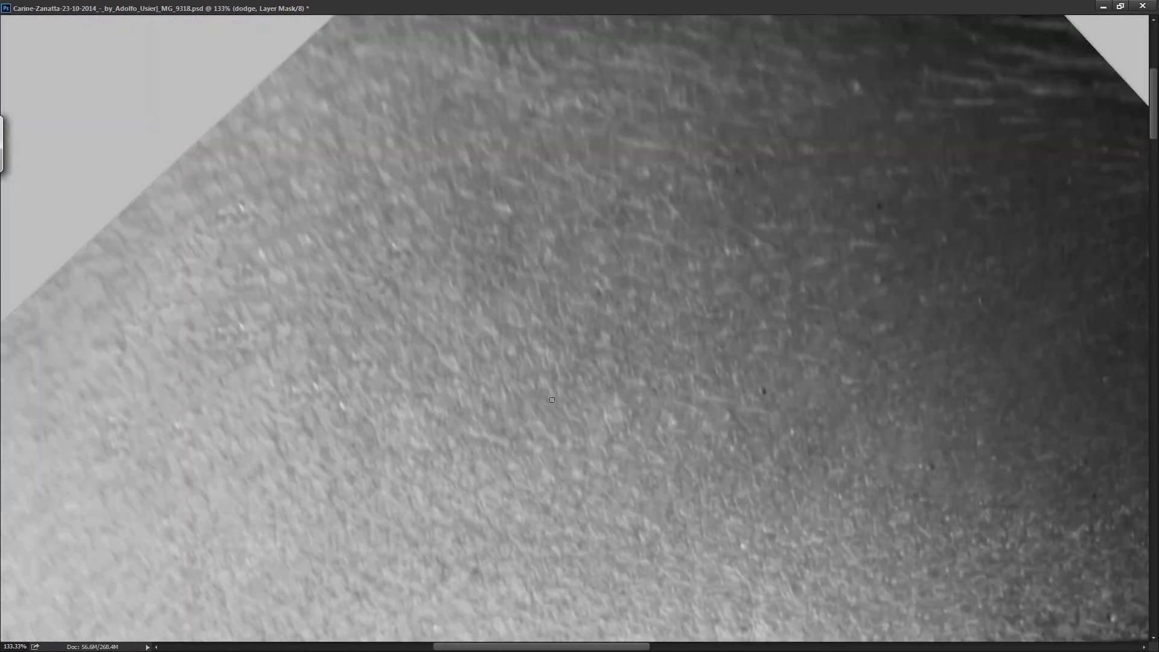
scroll(385, 325, "down", 1)
scroll(397, 422, "down", 1)
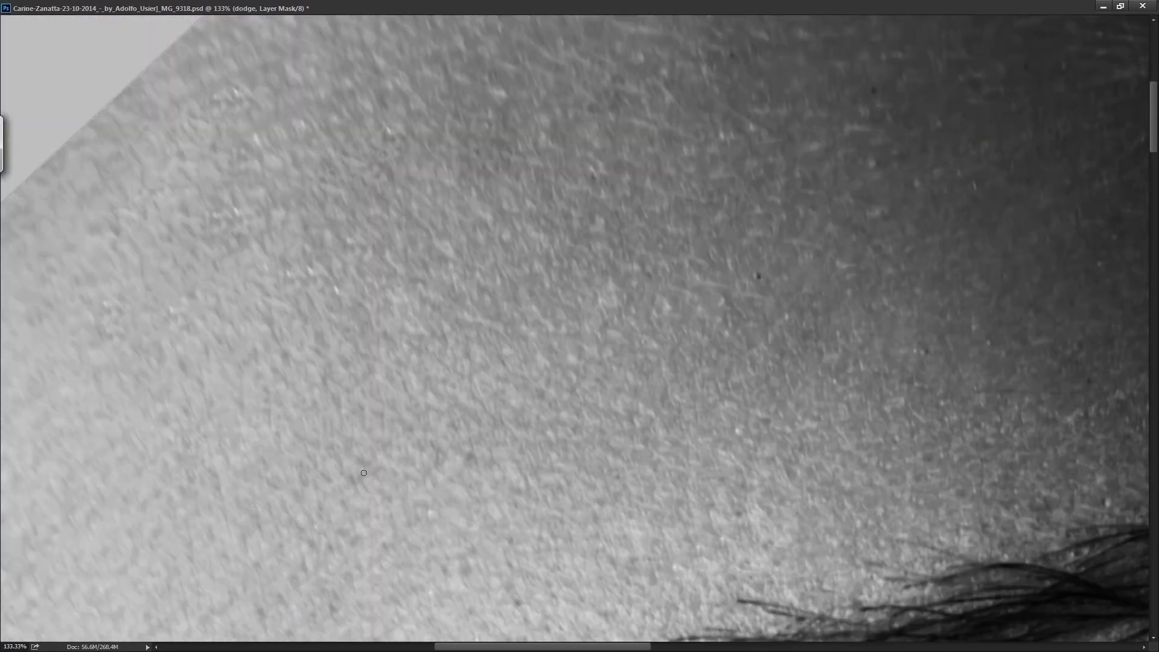
scroll(397, 422, "down", 1)
scroll(397, 422, "up", 1)
key("ctrl+0")
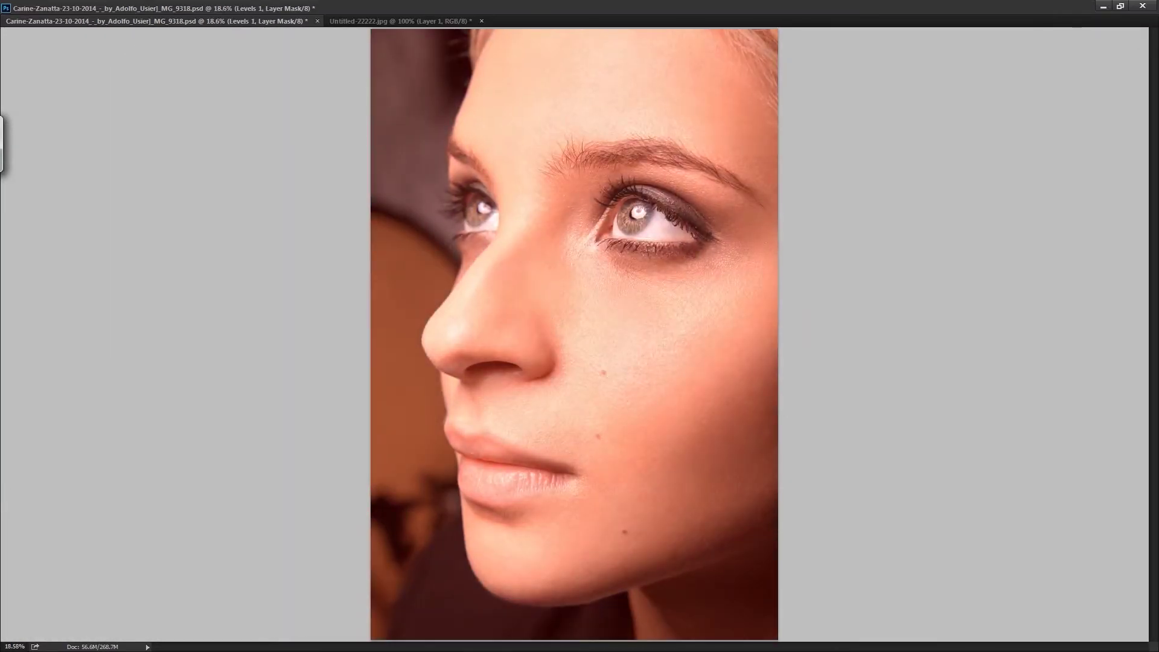
- Make the lips pinker on the Hue/Saturation mask, then frame the nose on the dodge layer
left_click_drag(522, 464, 439, 440)
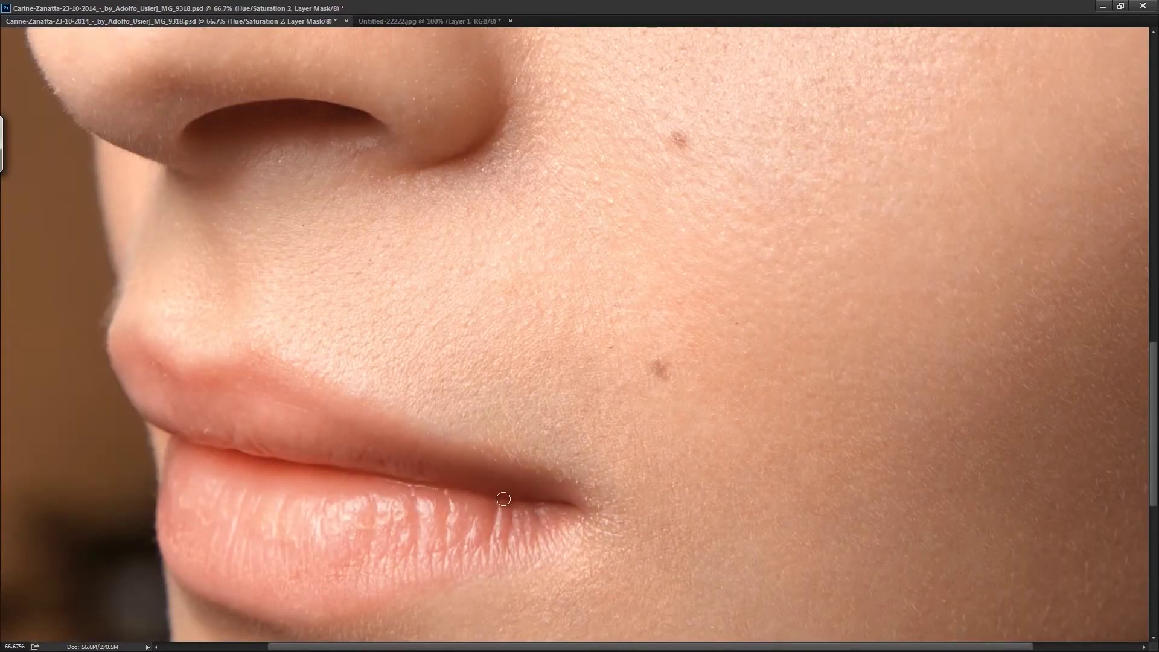
left_click_drag(344, 342, 413, 486)
key("ctrl+minus")
key("ctrl+minus")
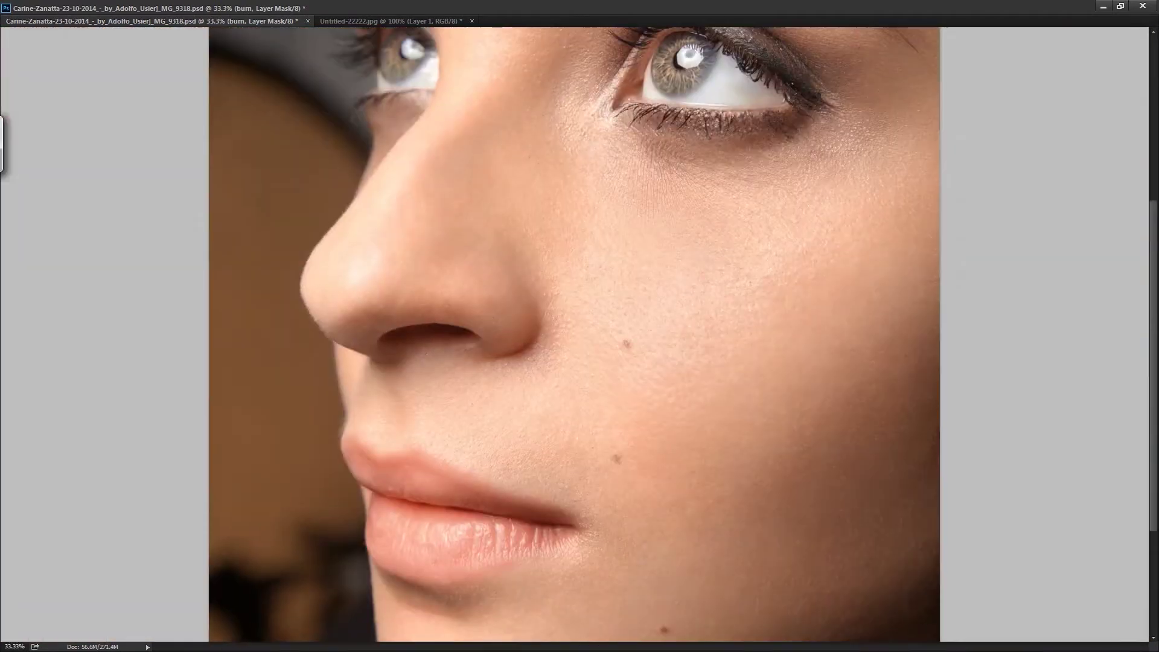
key("alt+bracketright")
- Shrink the brush and alternate dodge and burn passes on the nostril shading
scroll(348, 302, "up", 5)
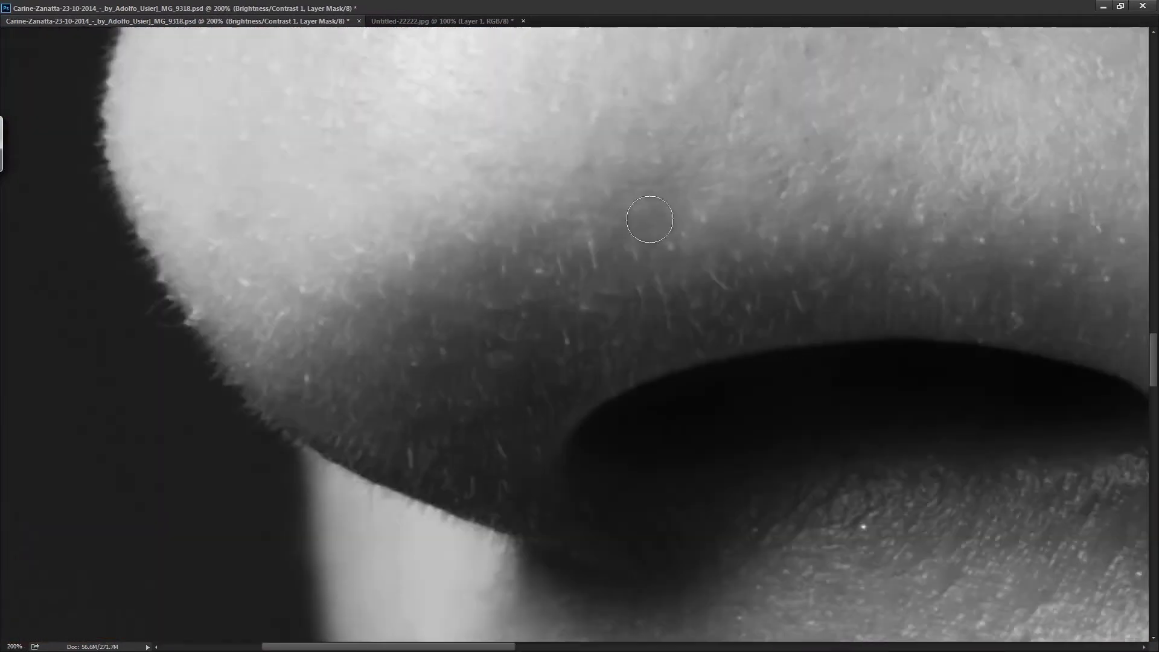
scroll(481, 449, "right", 8)
scroll(481, 449, "down", 3)
key("bracketleft")
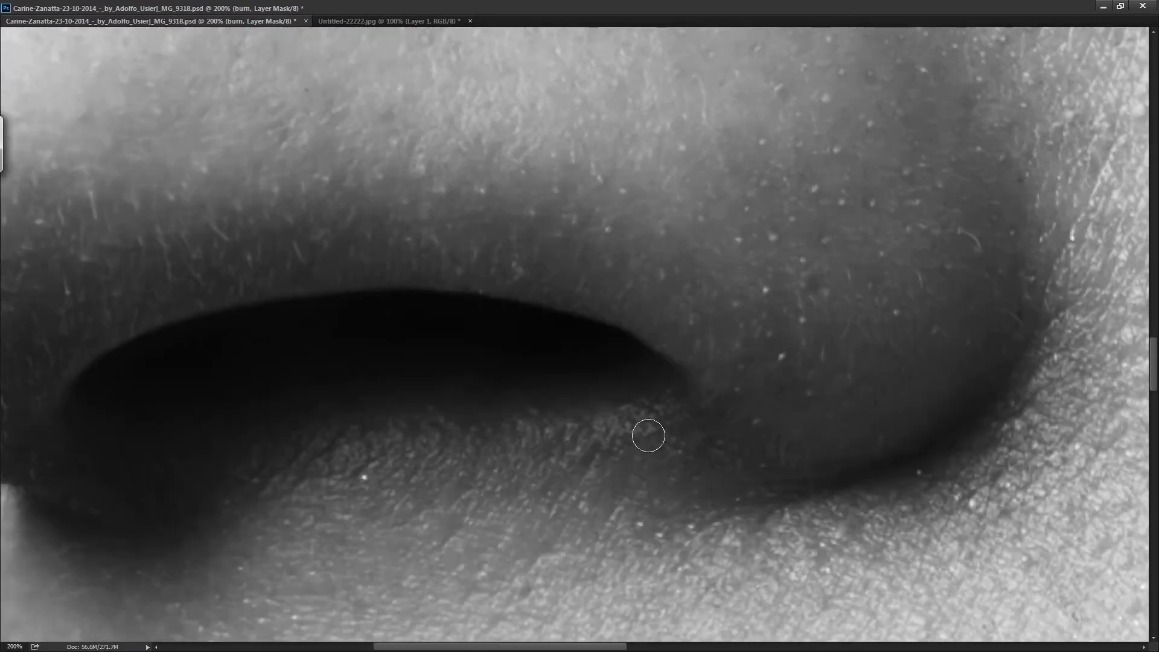
key("bracketleft")
key("bracketleft")
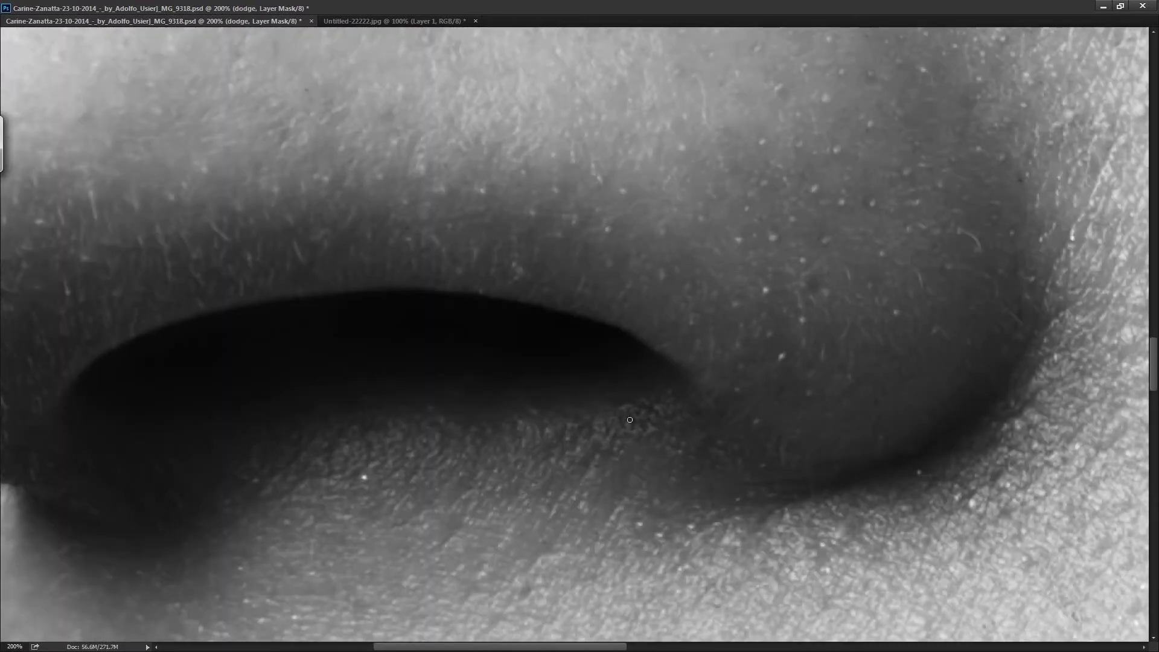
scroll(362, 481, "left", 3)
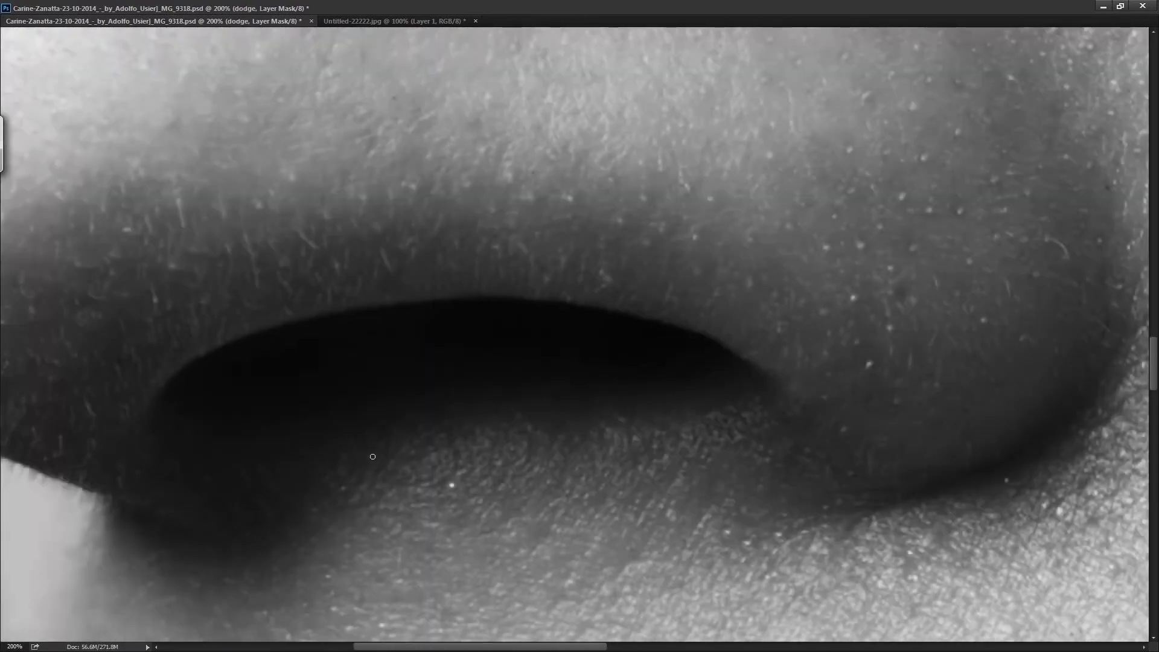
key("alt+bracketright")
key("alt+bracketleft")
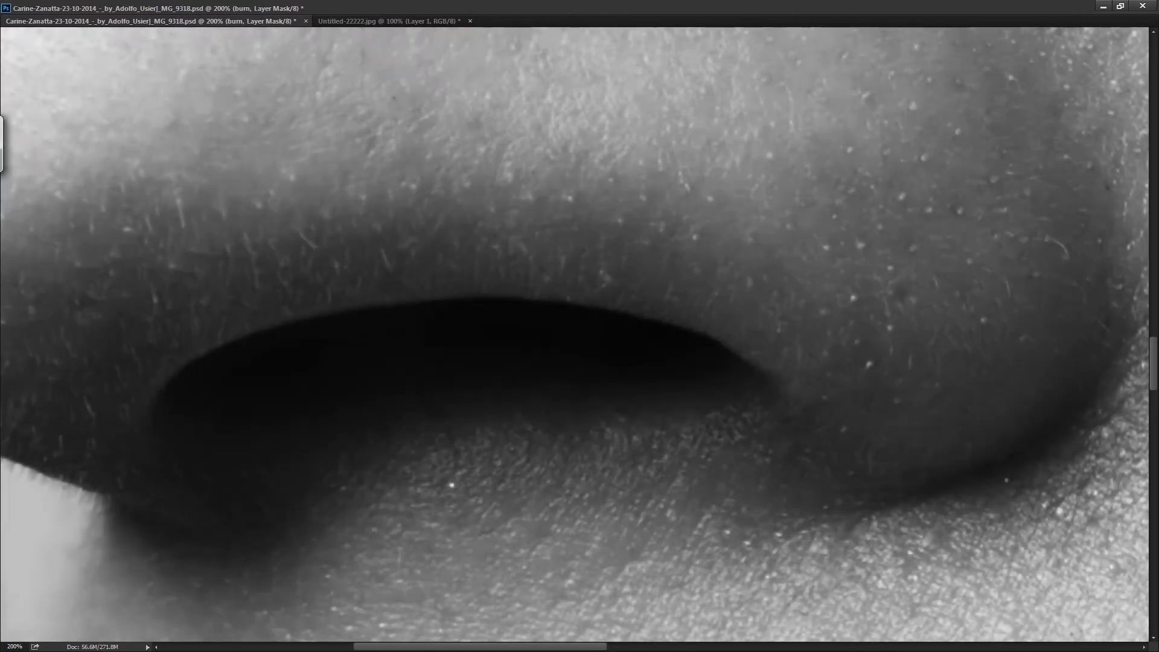
key("ctrl+0")
- Continue dodging and burning around the whole nose in the black-and-white view
key("alt+bracketright")
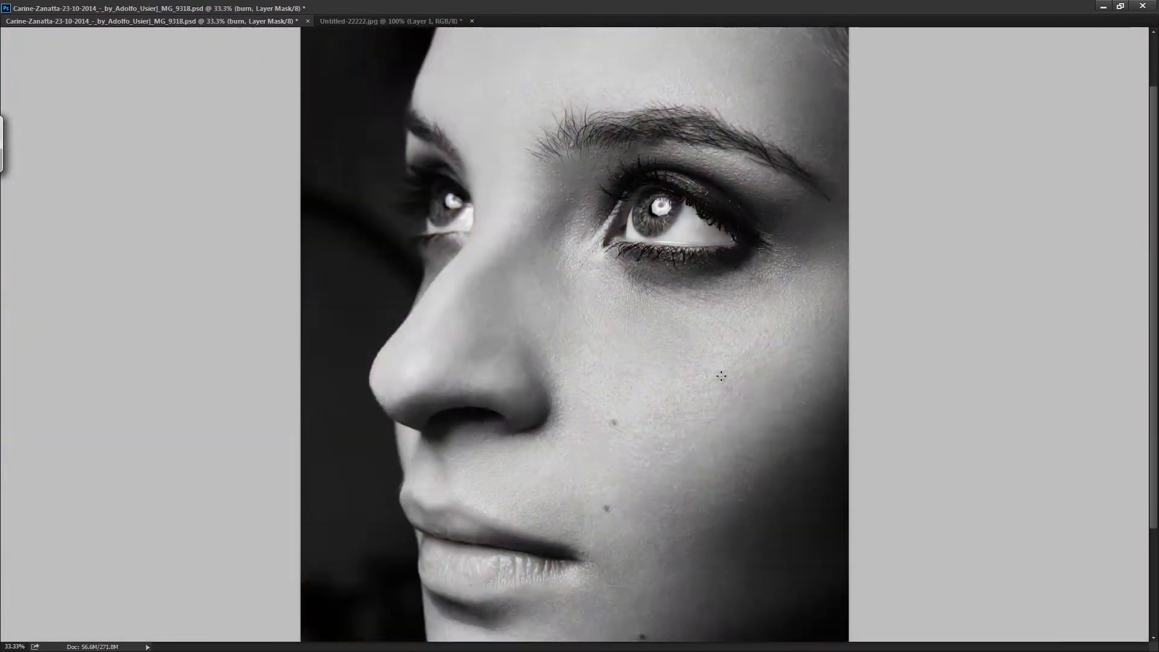
scroll(447, 410, "up", 10)
key("ctrl+minus")
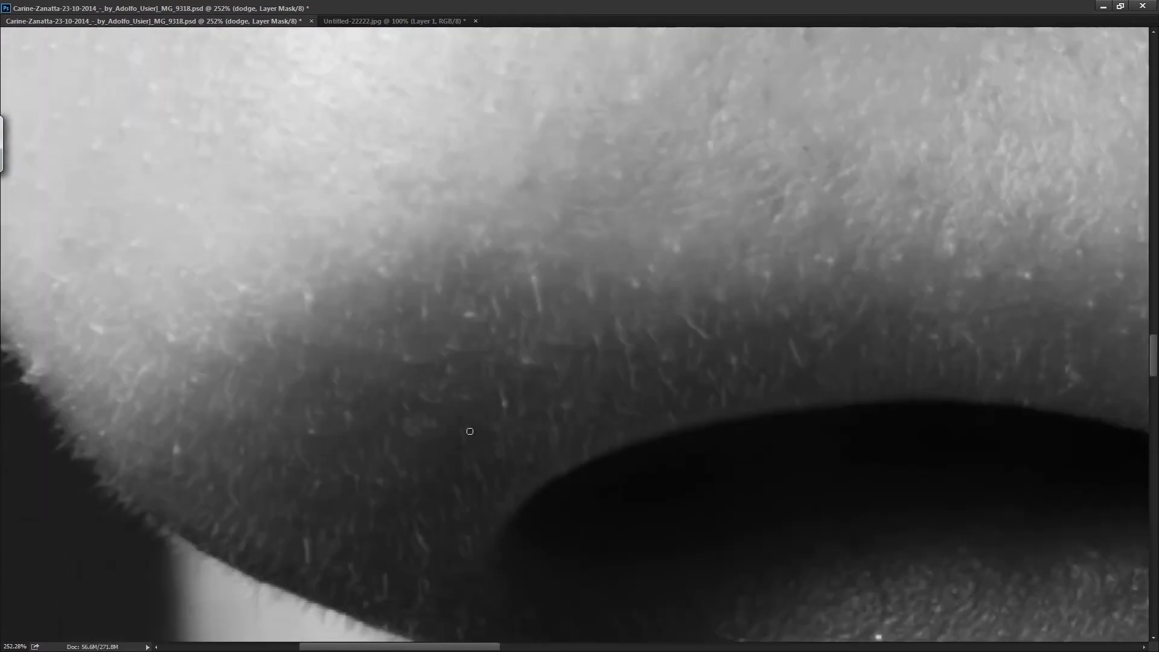
key("ctrl+minus")
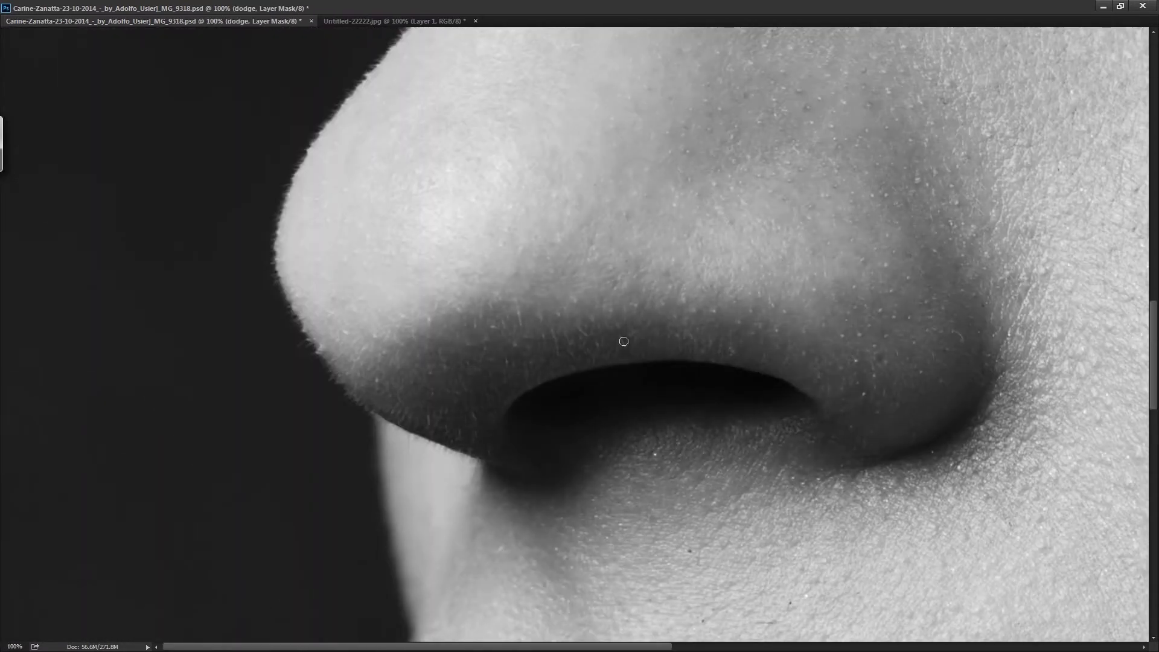
scroll(210, 328, "right", 5)
scroll(624, 374, "left", 5)
key("alt+bracketleft")
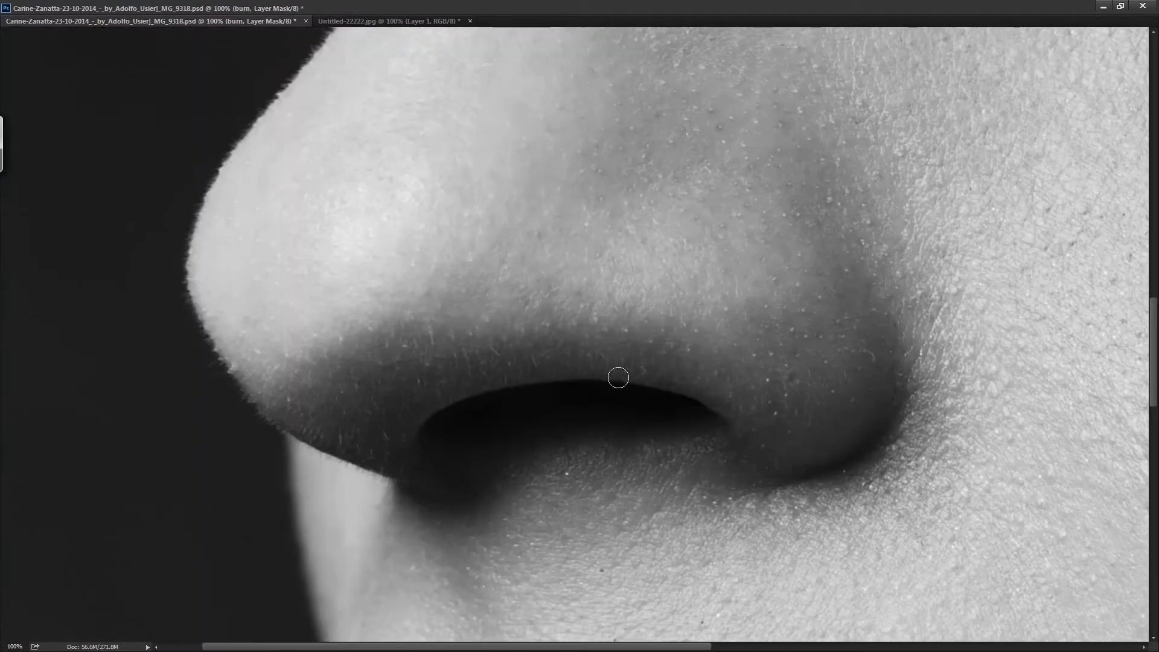
key("alt+bracketleft")
key("ctrl+minus")
key("ctrl+minus")
key("ctrl+minus")
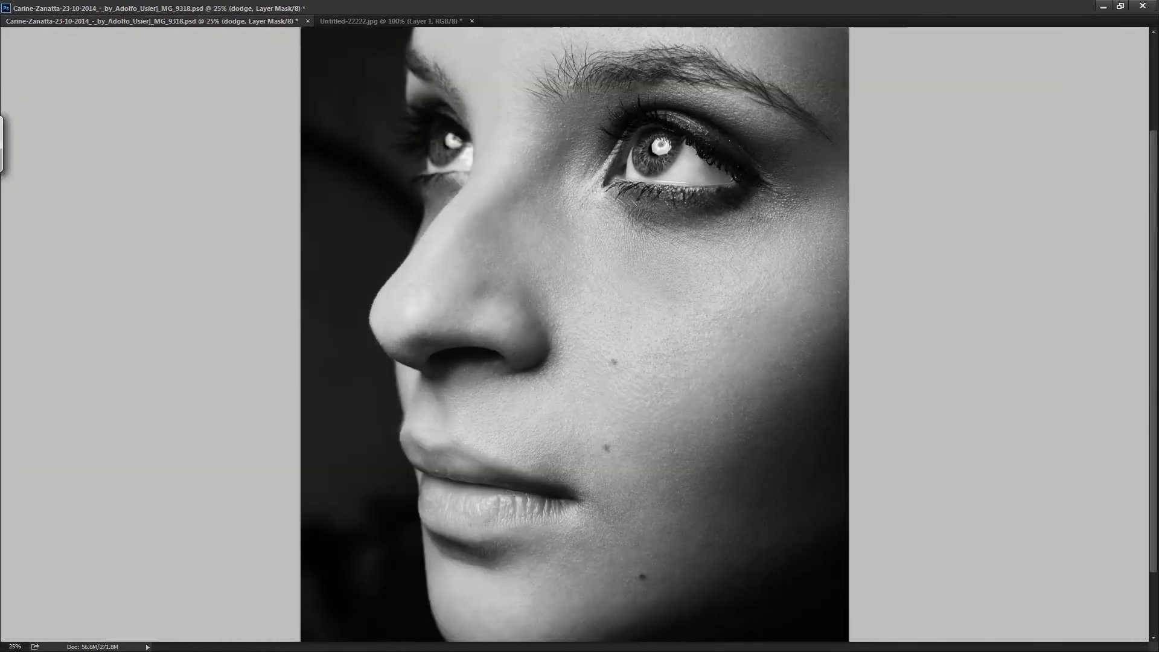
- Finish the nostril dodge and burn passes and hide the B&W helper layer
key("alt+bracketright")
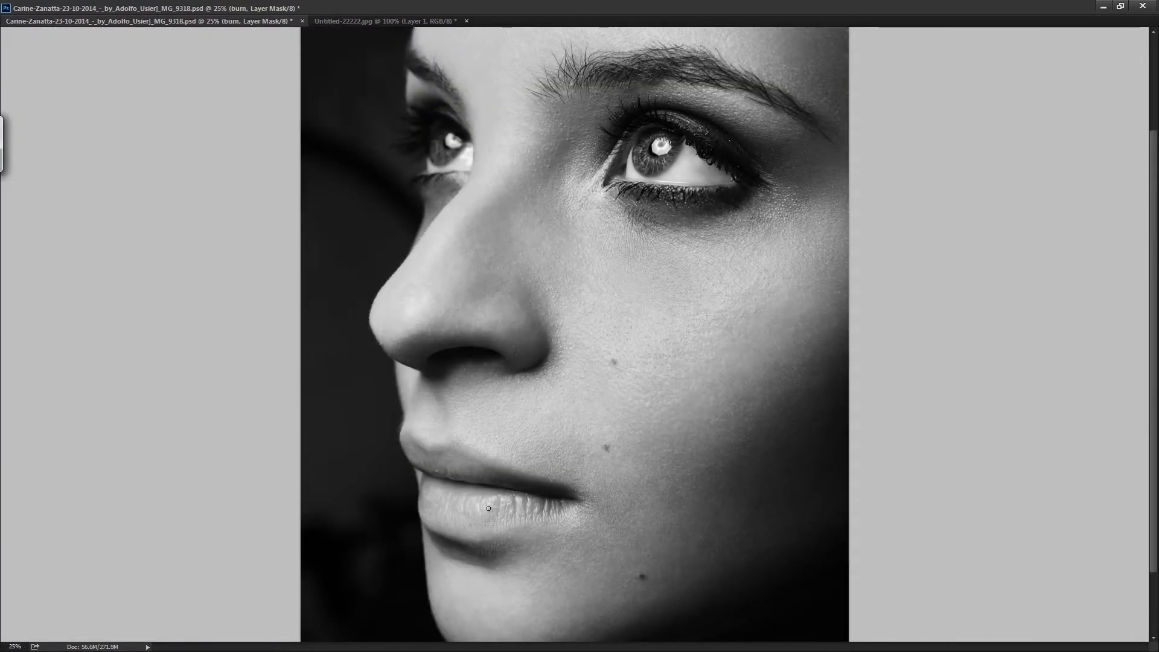
key("alt+bracketright")
scroll(477, 484, "up", 2)
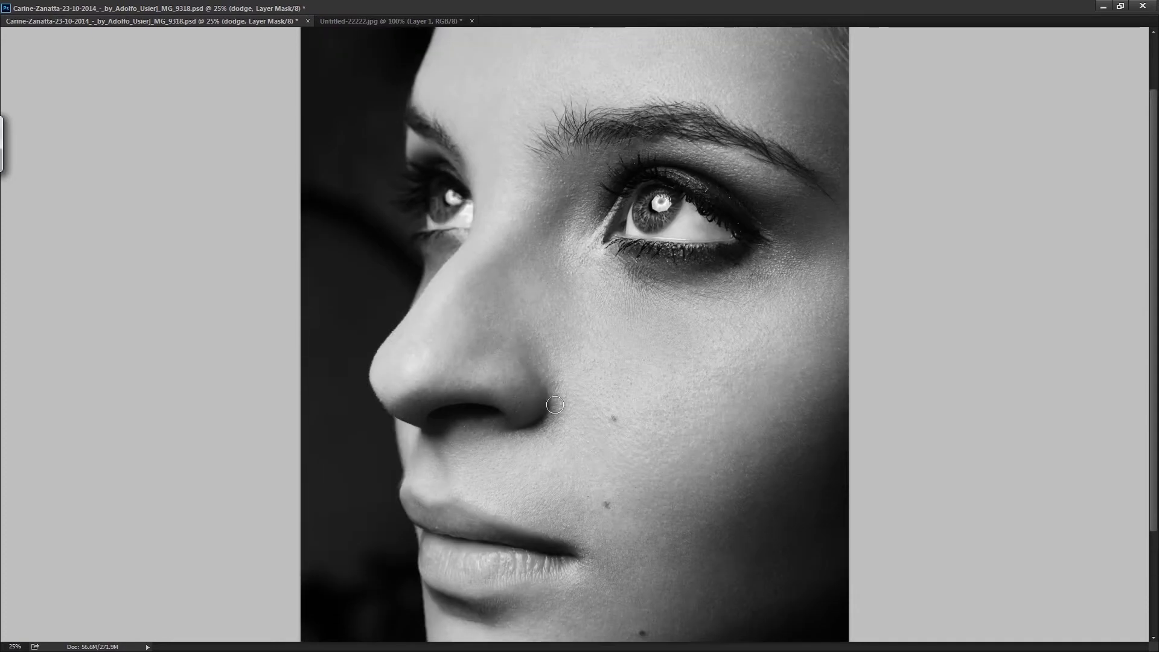
key("alt+bracketleft")
key("alt+bracketright")
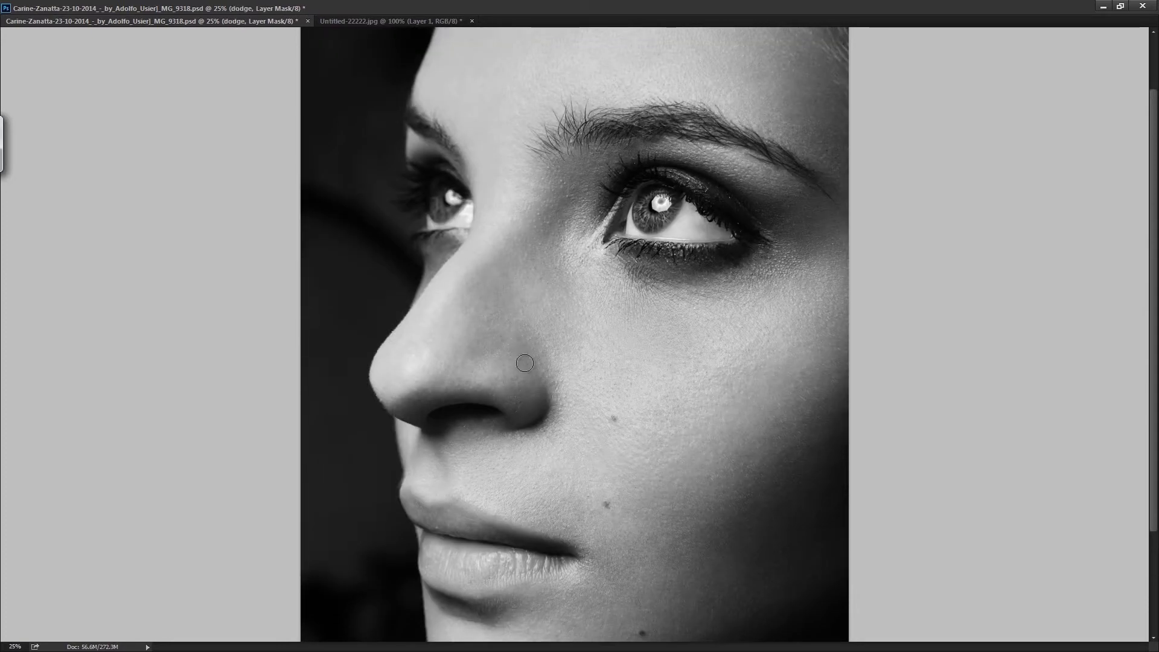
scroll(574, 316, "up", 3)
key("alt+bracketleft")
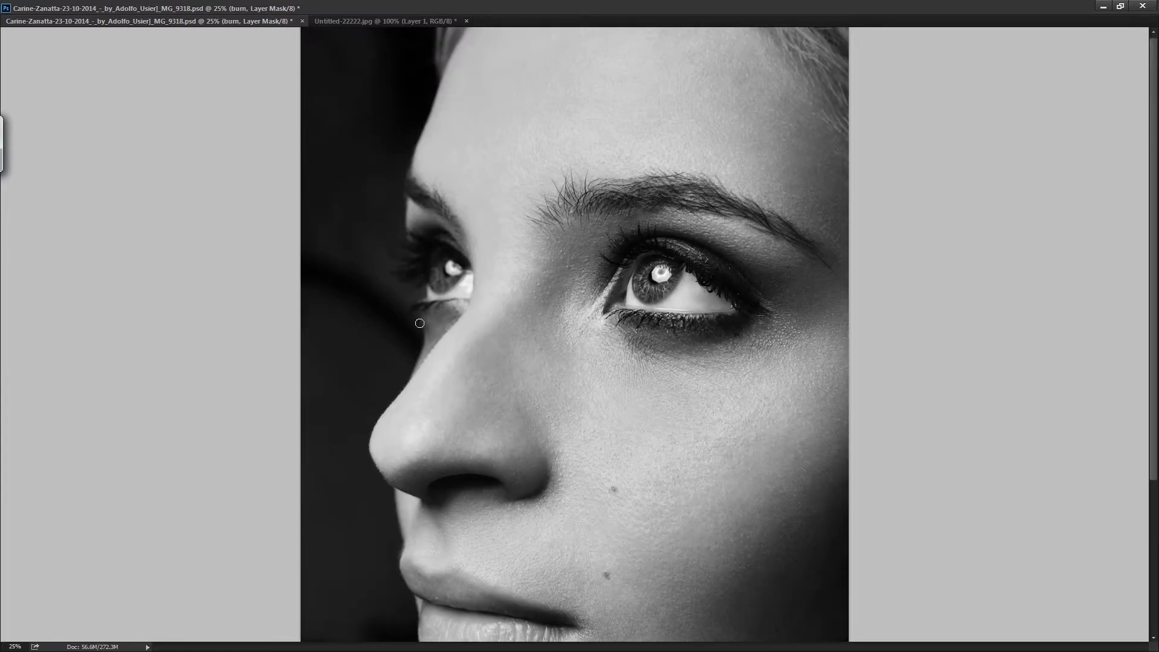
key("alt+bracketright")
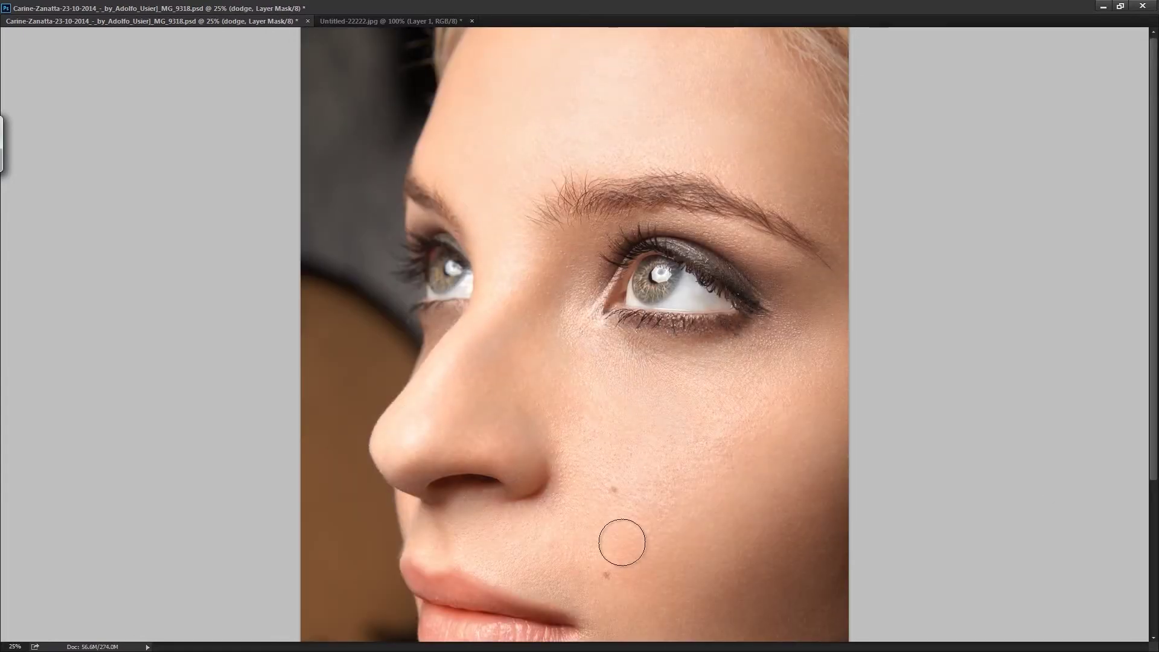
- Refine burn and dodge strokes on the colour portrait, then zoom out to 16.7%
scroll(621, 538, "down", 3)
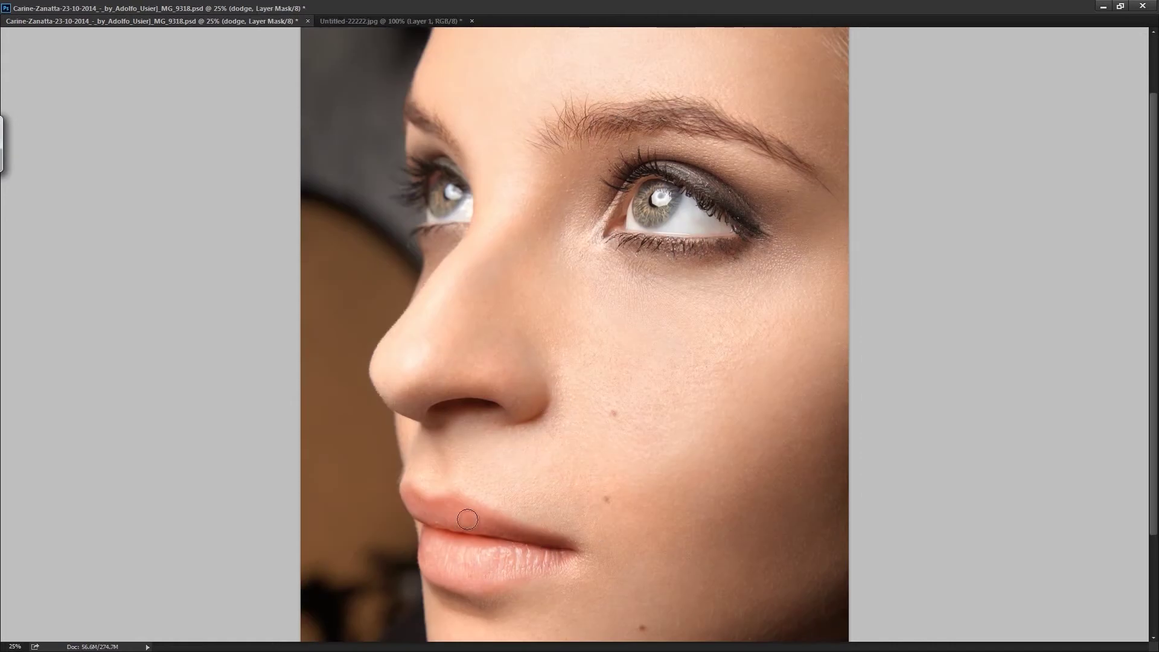
scroll(578, 470, "down", 4)
scroll(578, 422, "up", 7)
key("alt+bracketleft")
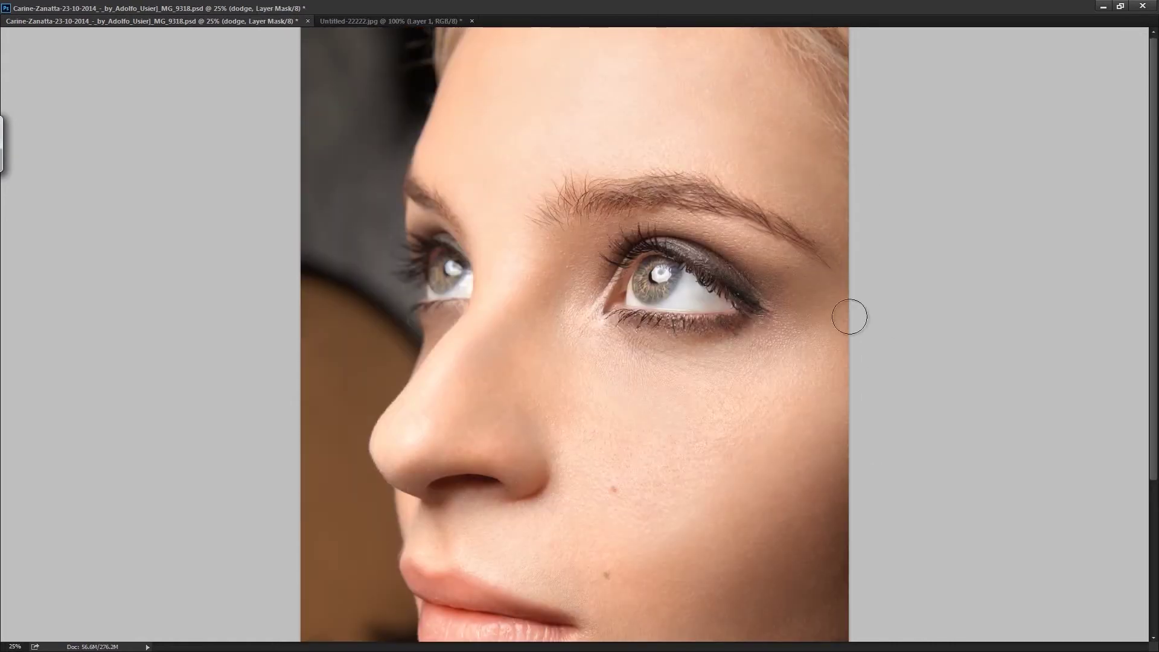
scroll(426, 219, "down", 4)
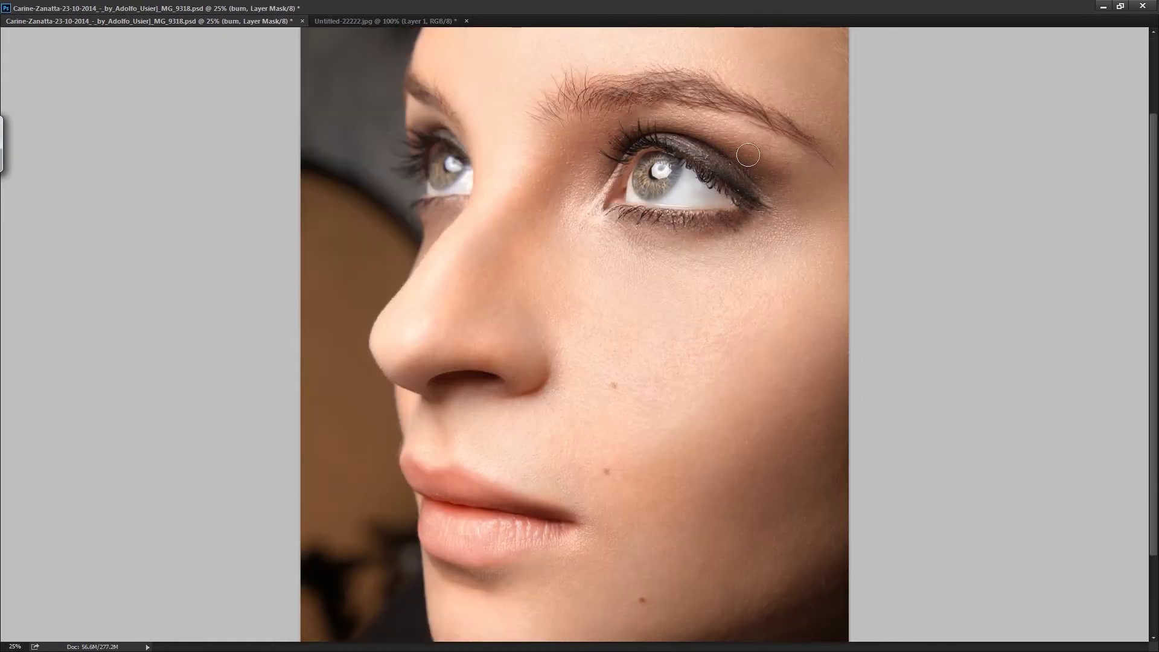
key("ctrl+minus")
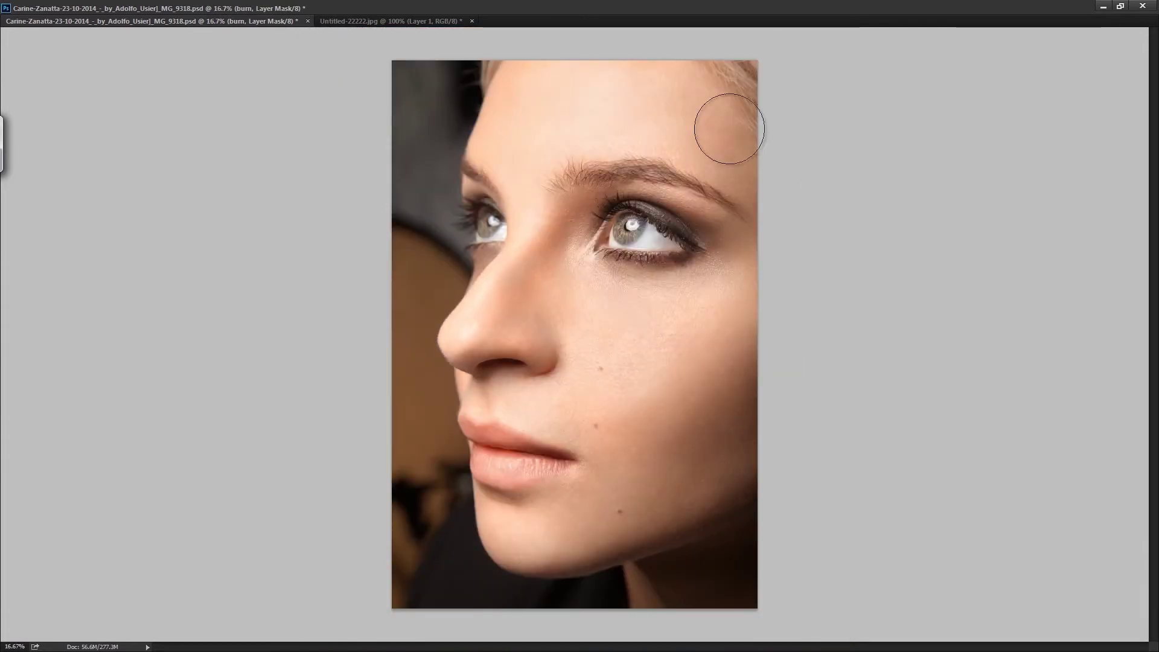
- Check the Hue/Saturation 2 layer and zoom to 128% on the lower eyelid
key("alt+bracketright")
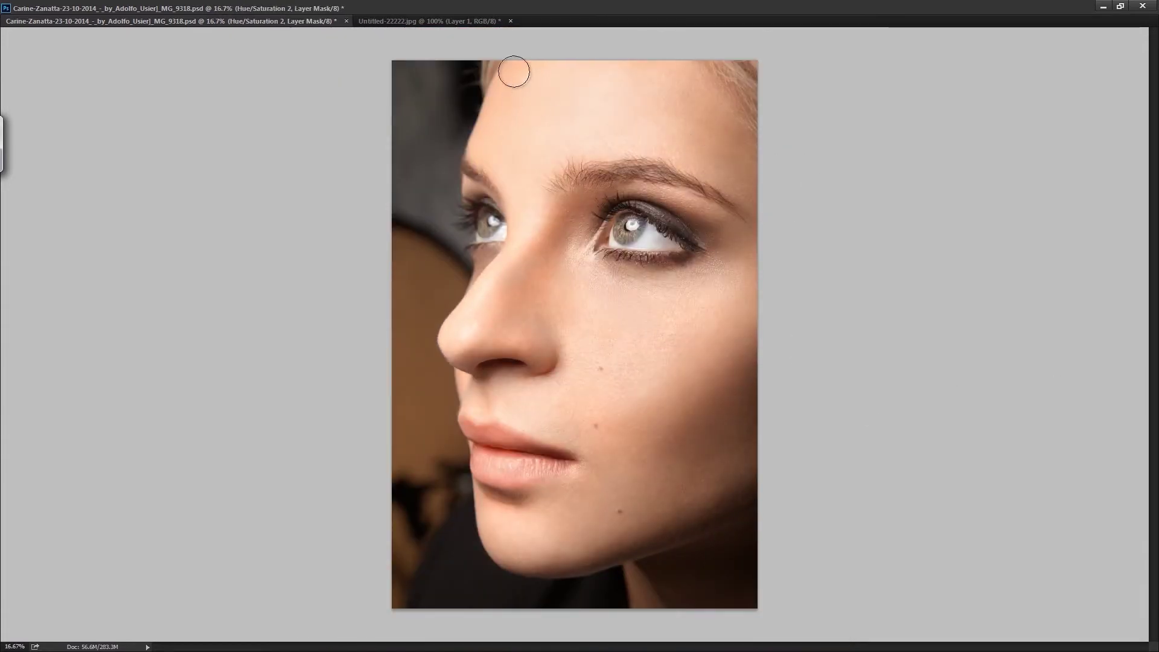
key("alt+bracketleft")
key("alt+bracketright")
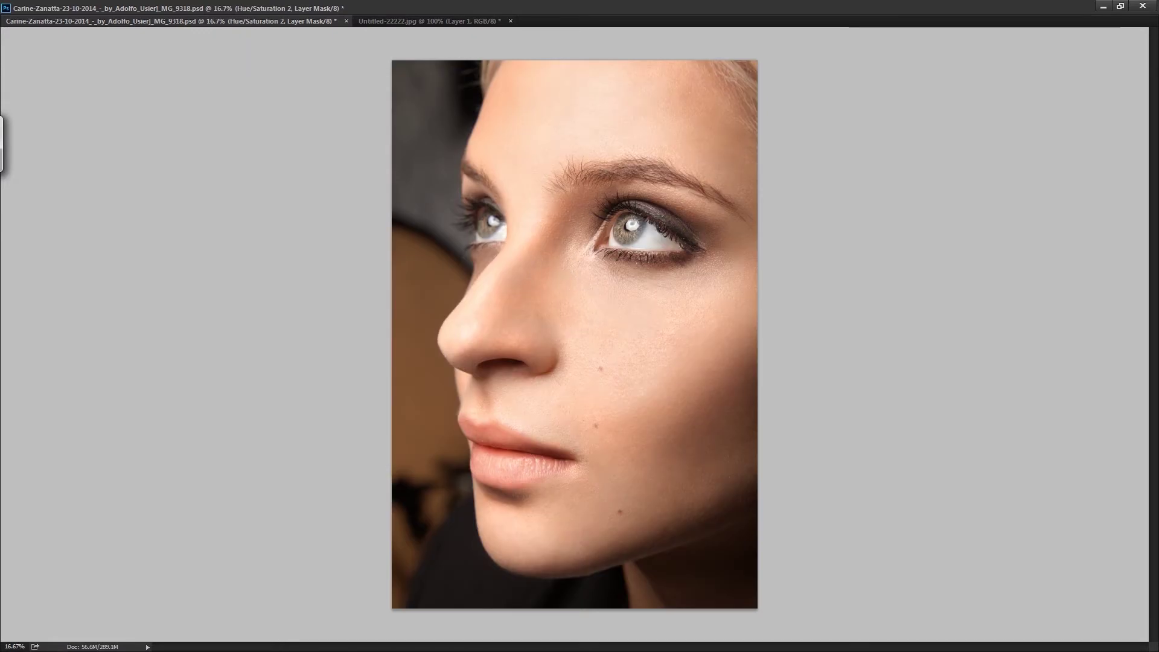
key("alt+bracketright")
key("alt+bracketright")
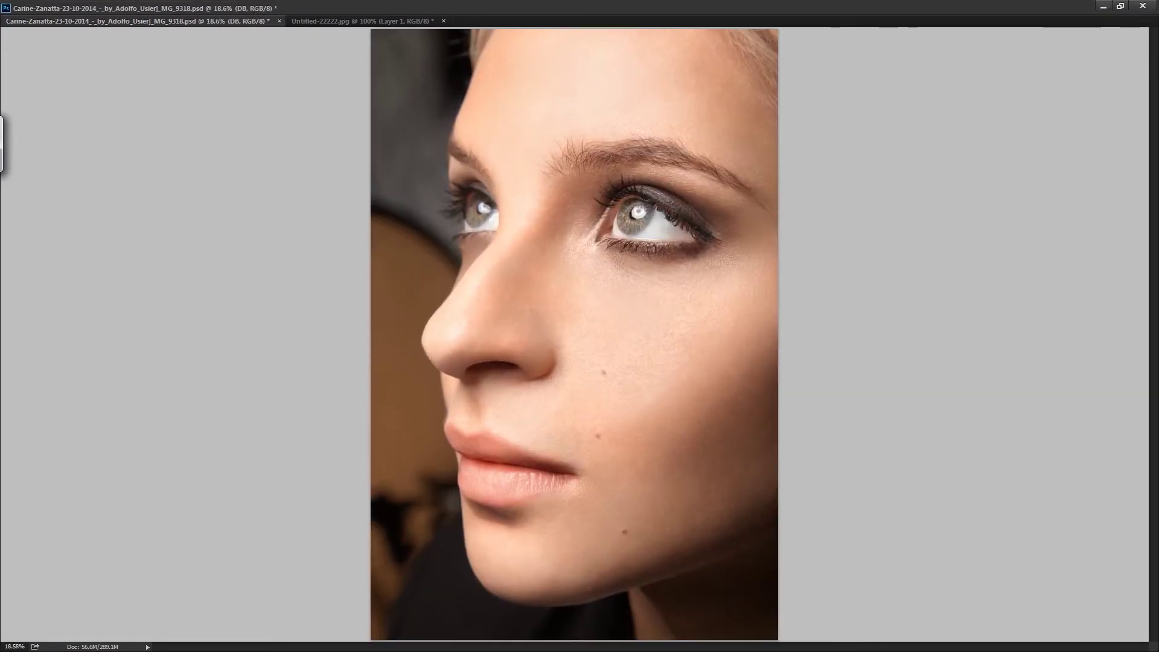
scroll(619, 270, "up", 5)
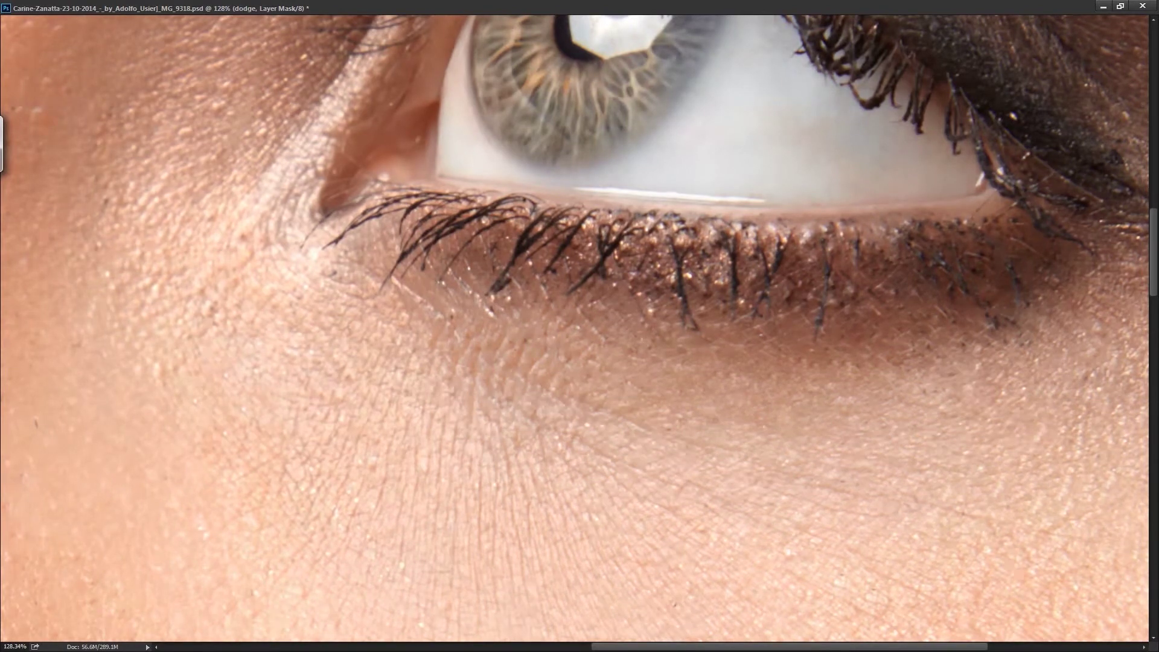
- Select the dodge2 layer mask and pan to the skin below the eye
key("alt+bracketright")
scroll(526, 463, "up", 3)
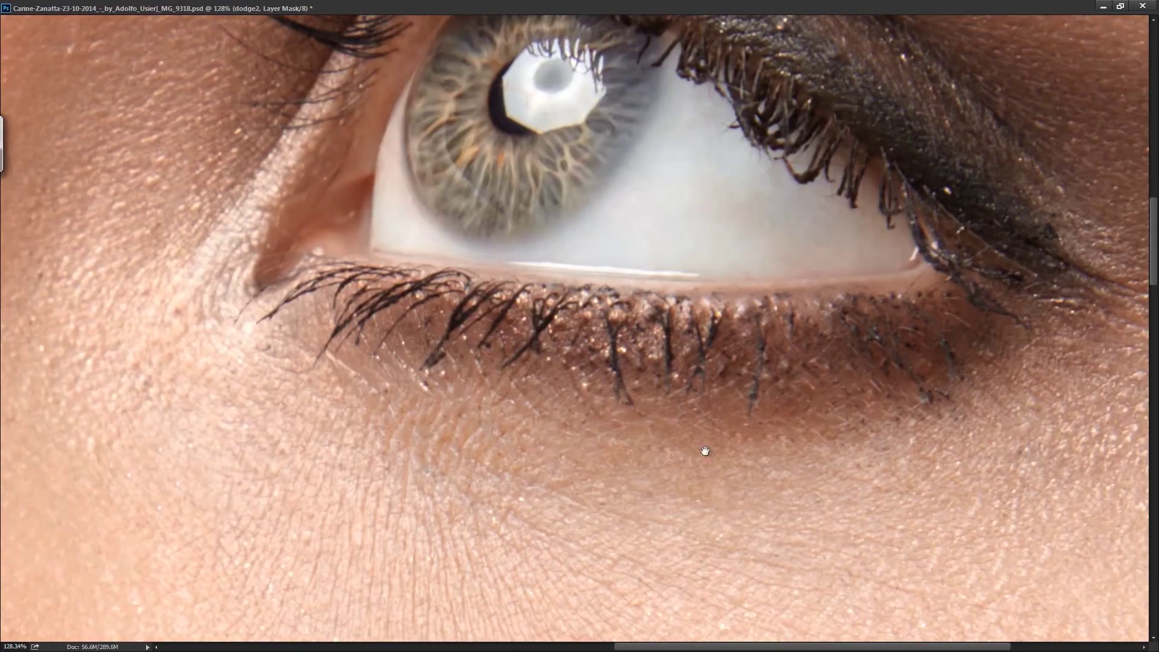
key("alt+bracketleft")
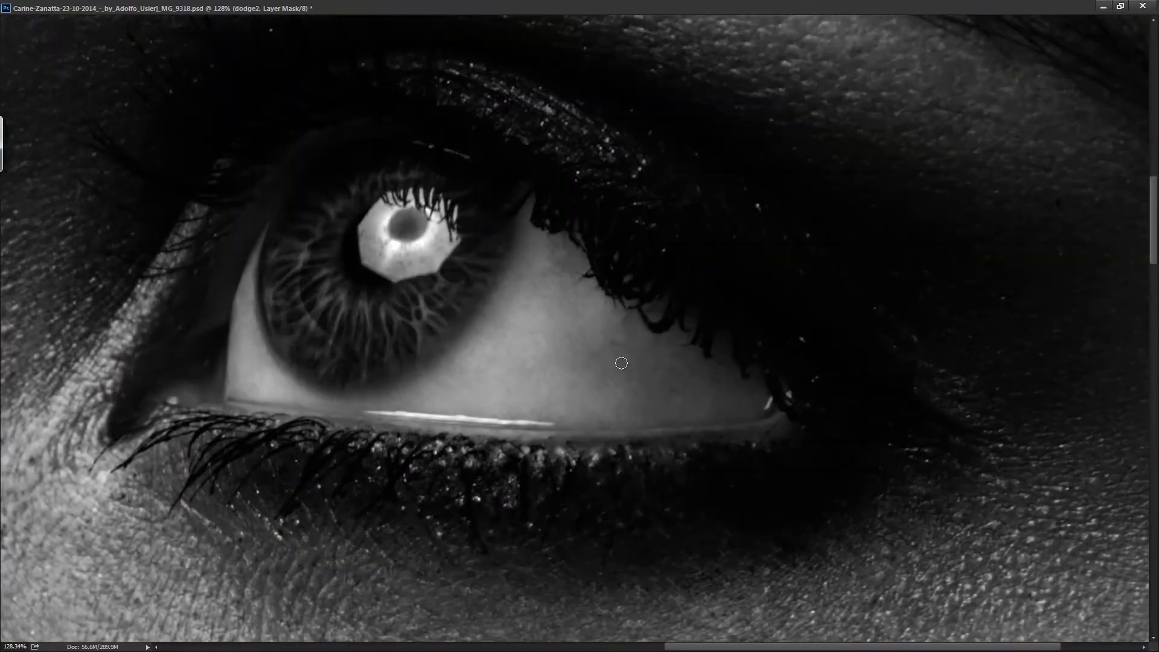
scroll(678, 415, "up", 1)
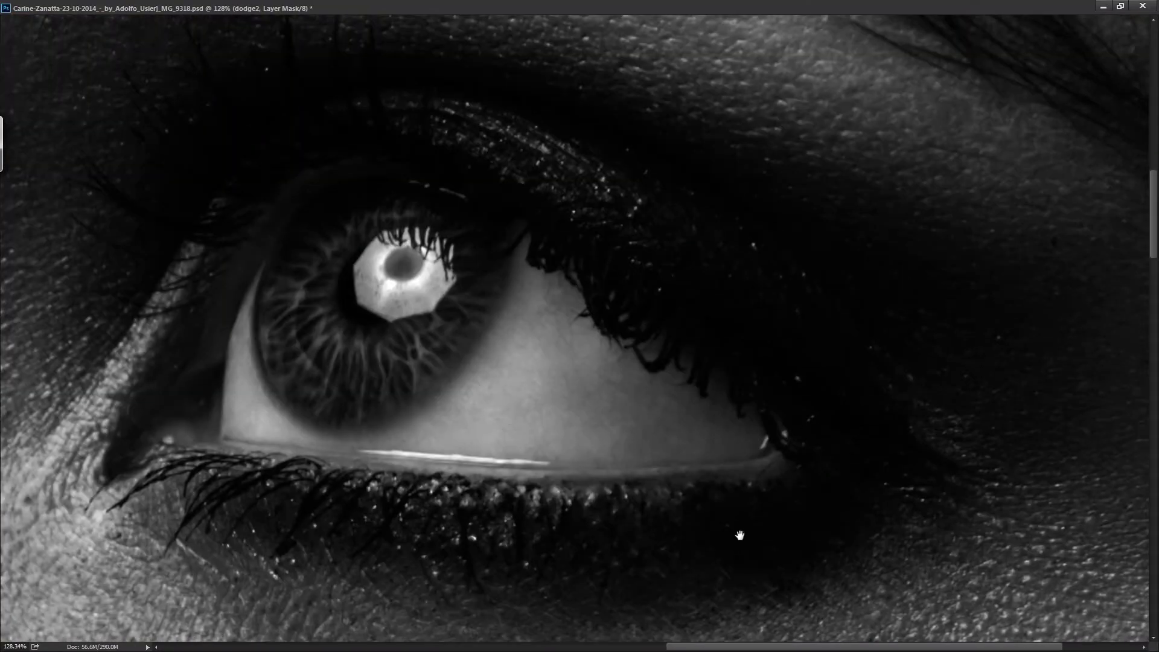
left_click_drag(739, 535, 866, 432)
- Paint white over the dark under-eye patches on the dodge2 mask
scroll(449, 388, "down", 4)
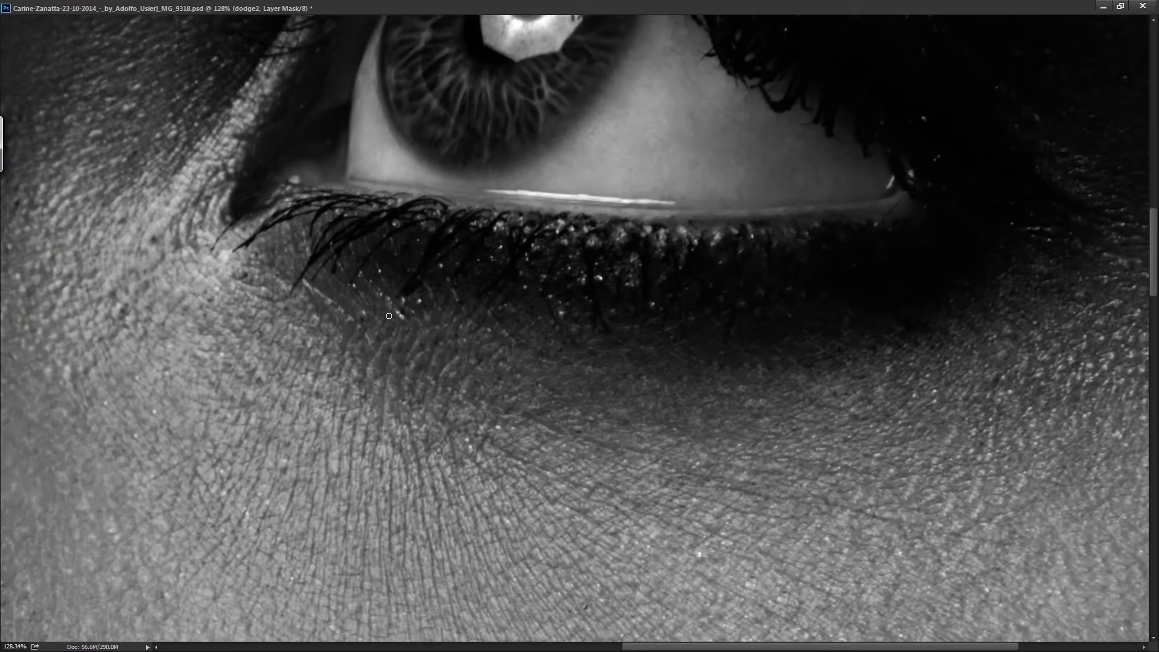
scroll(968, 539, "down", 3)
scroll(737, 564, "down", 2)
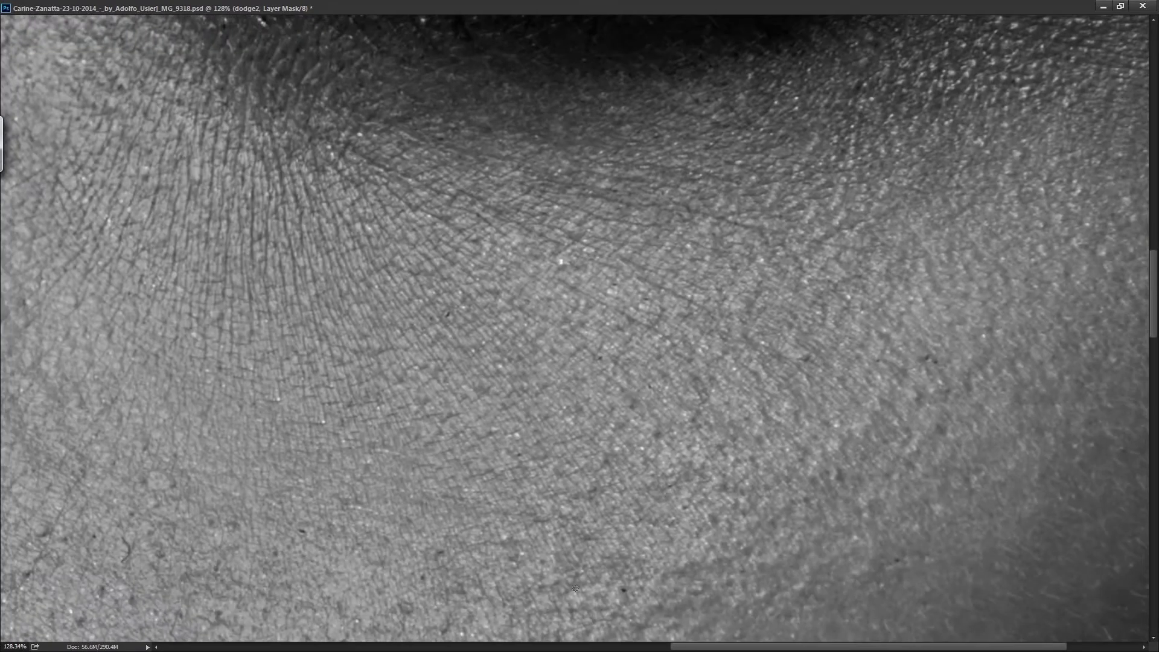
scroll(507, 591, "down", 1)
scroll(594, 513, "down", 1)
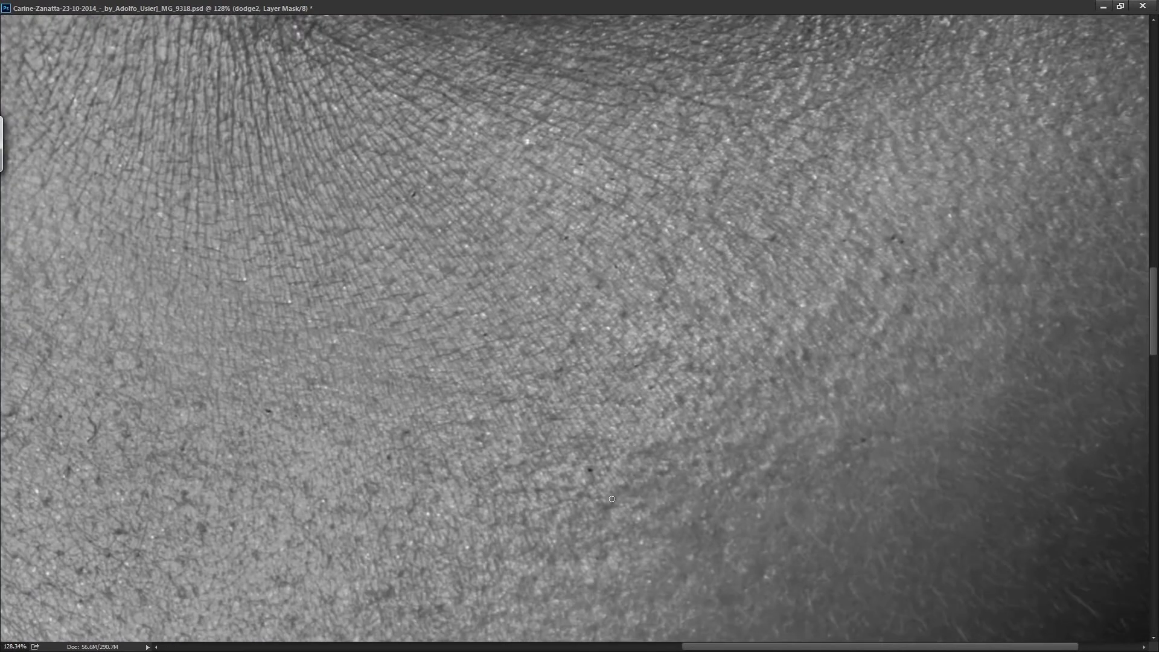
scroll(641, 373, "up", 2)
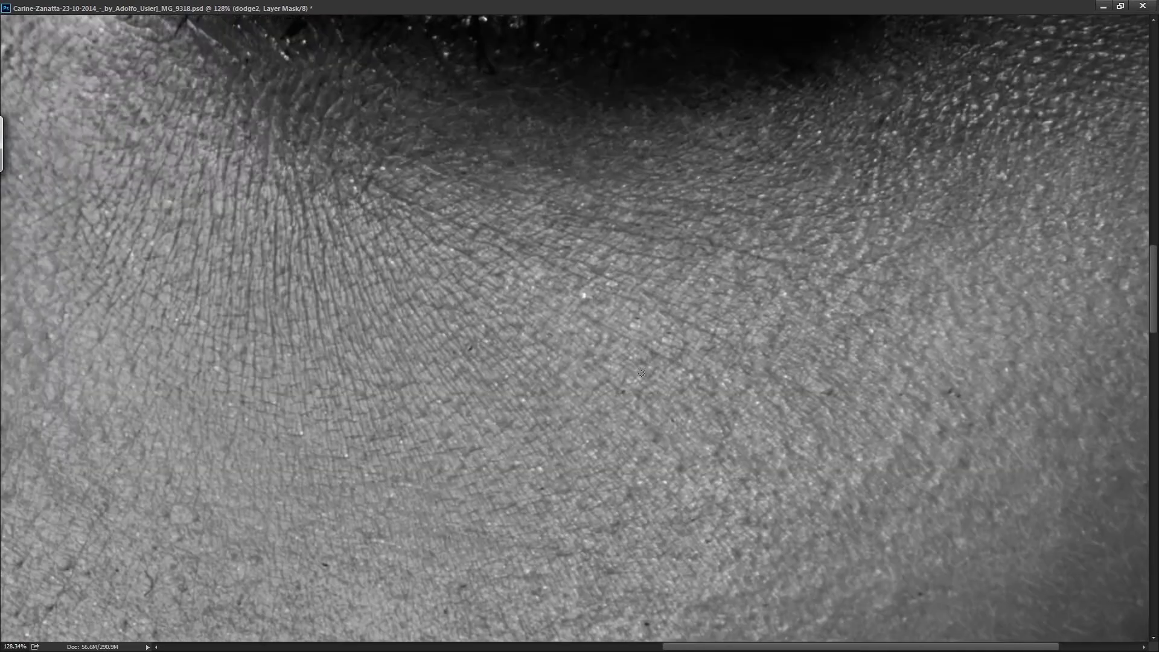
scroll(779, 260, "right", 2)
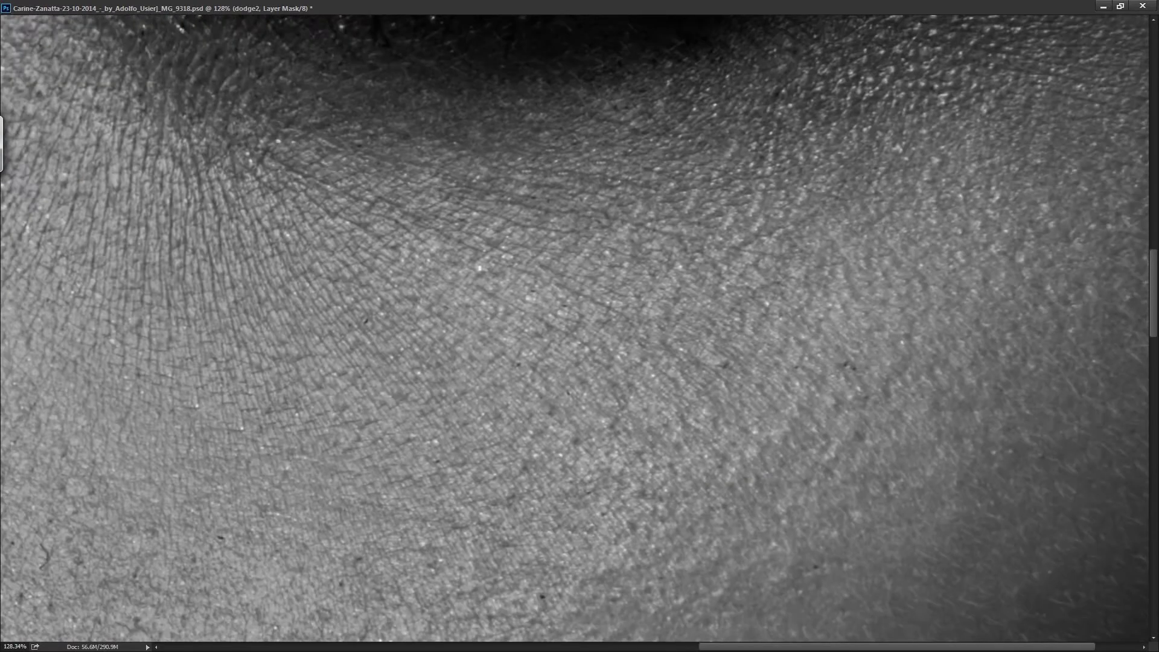
scroll(651, 453, "down", 3)
scroll(651, 454, "right", 2)
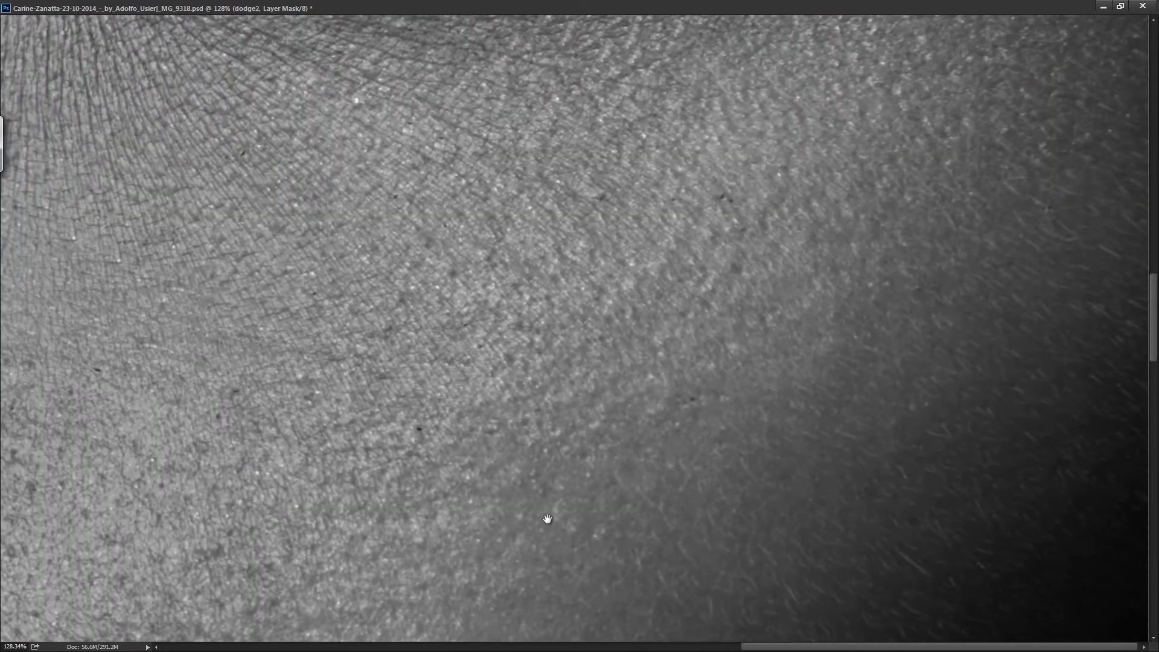
scroll(437, 523, "up", 1)
scroll(534, 329, "up", 2)
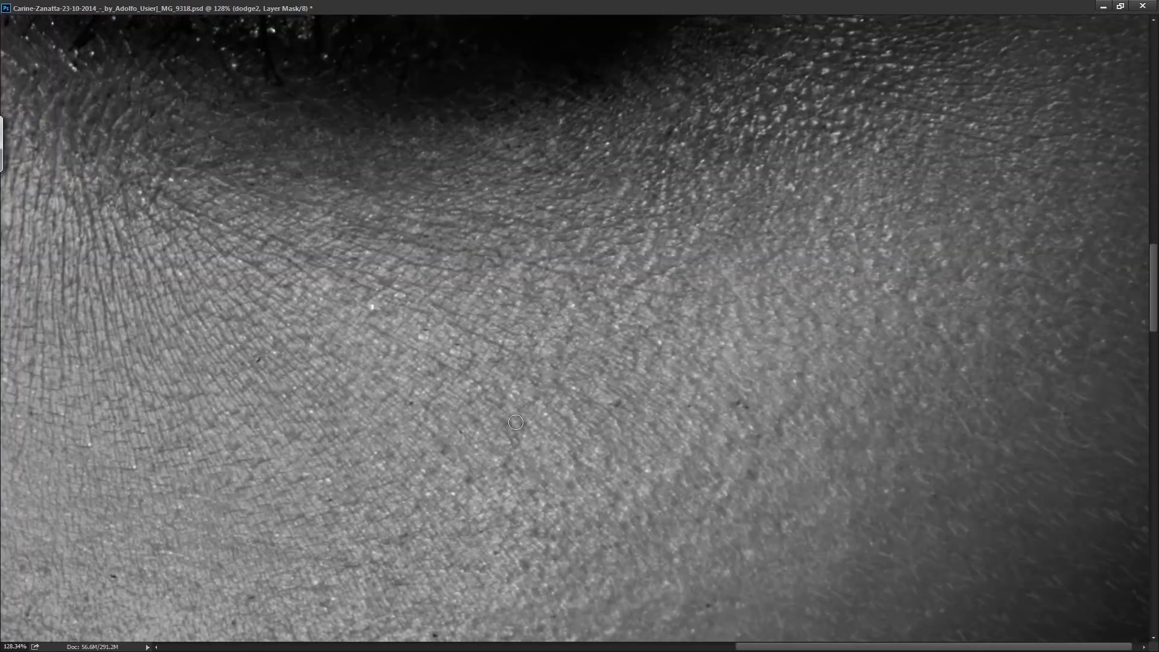
scroll(747, 326, "up", 2)
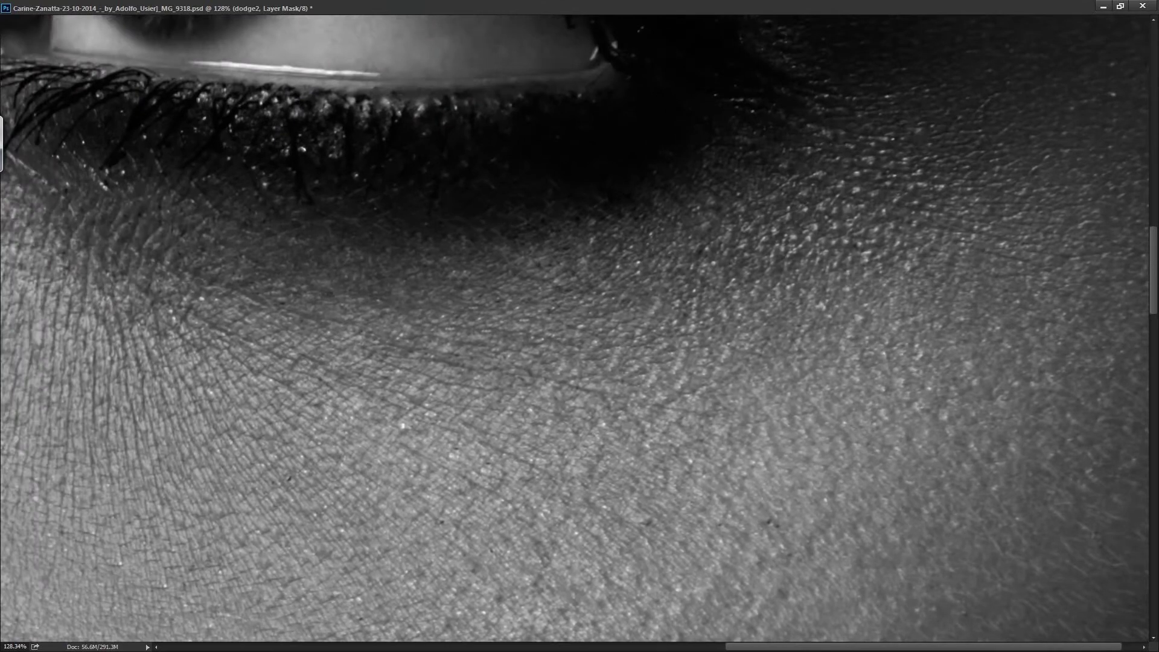
scroll(781, 449, "down", 1)
scroll(780, 449, "down", 3)
key("alt+bracketleft")
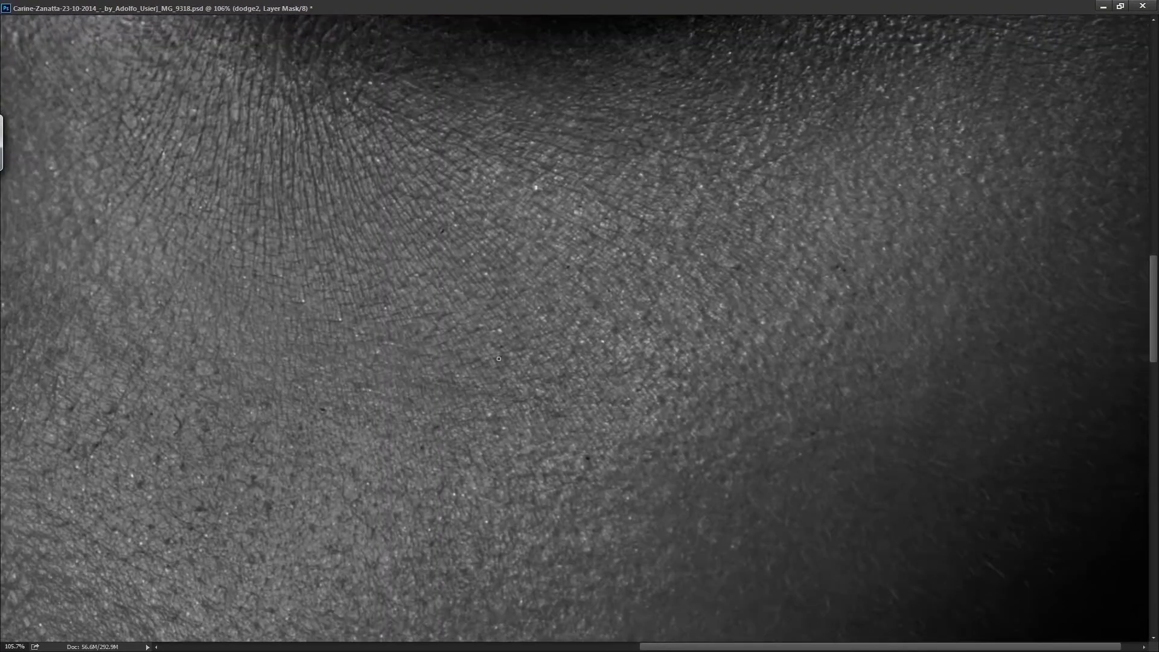
- Alternate burn and dodge2 mask strokes across patches of cheek skin
mouse_move(536, 509)
left_mouse_down()
mouse_move(655, 395)
mouse_move(647, 379)
left_mouse_up()
key("alt+]")
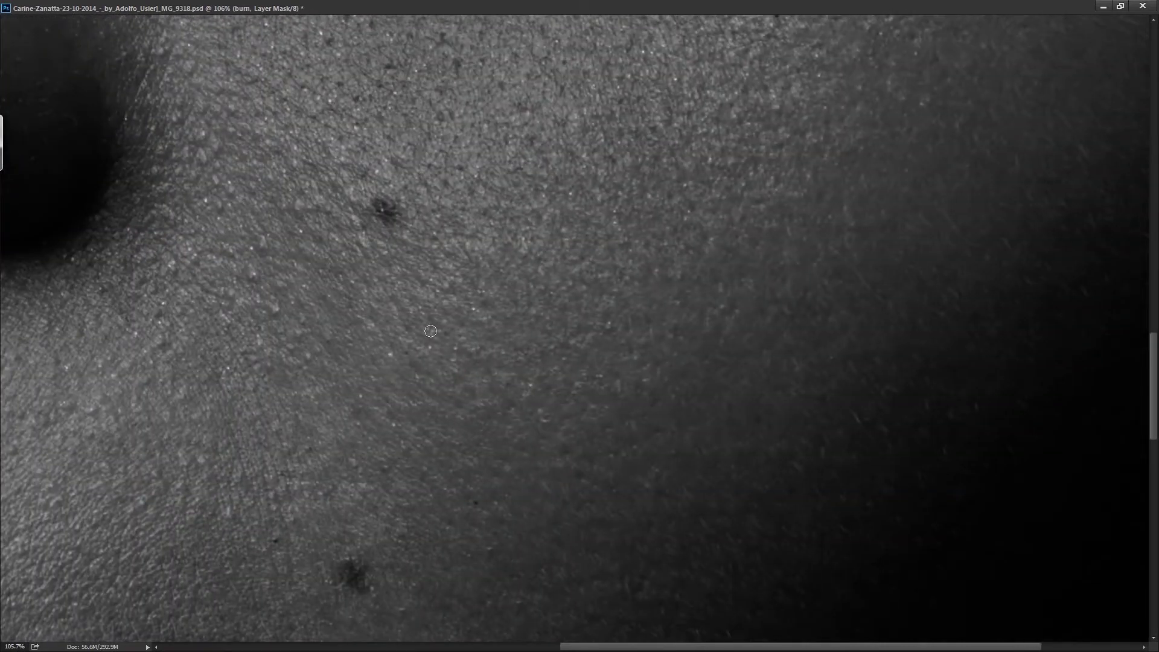
key("alt+[")
left_click_drag(367, 216, 370, 301)
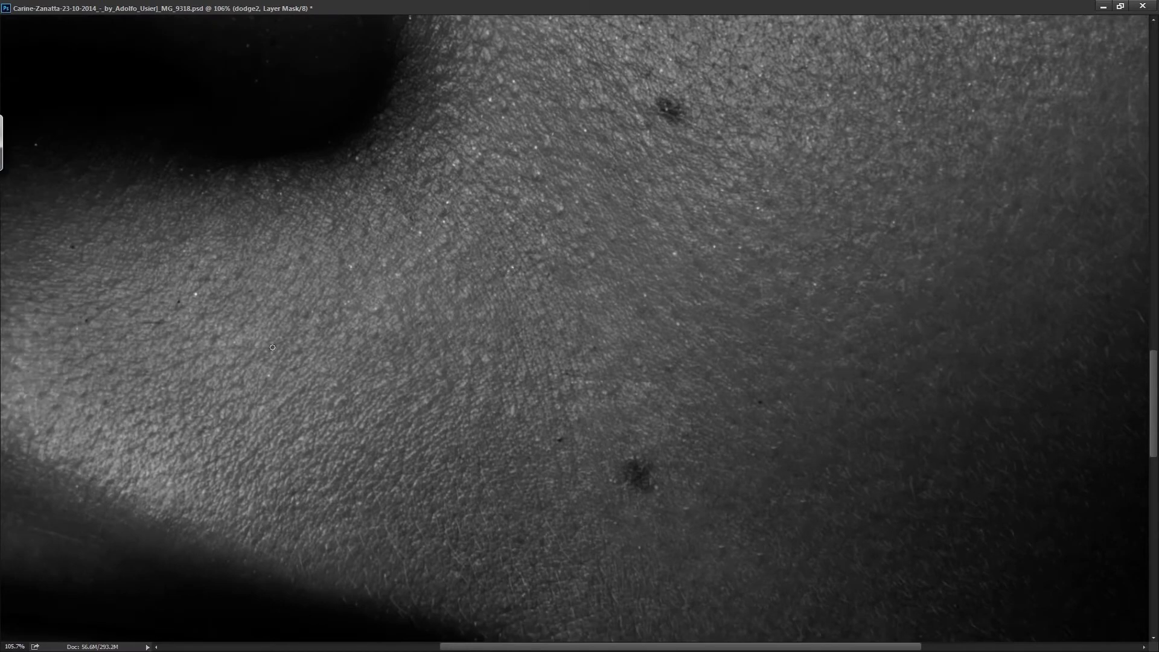
left_click_drag(272, 347, 419, 259)
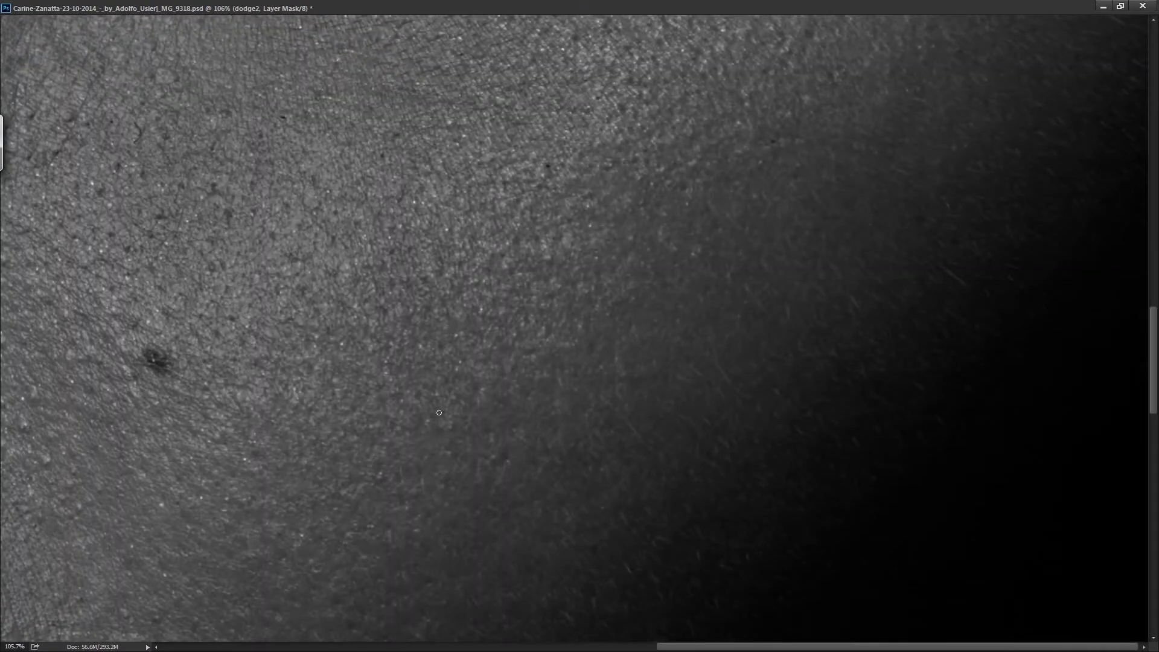
key("alt+]")
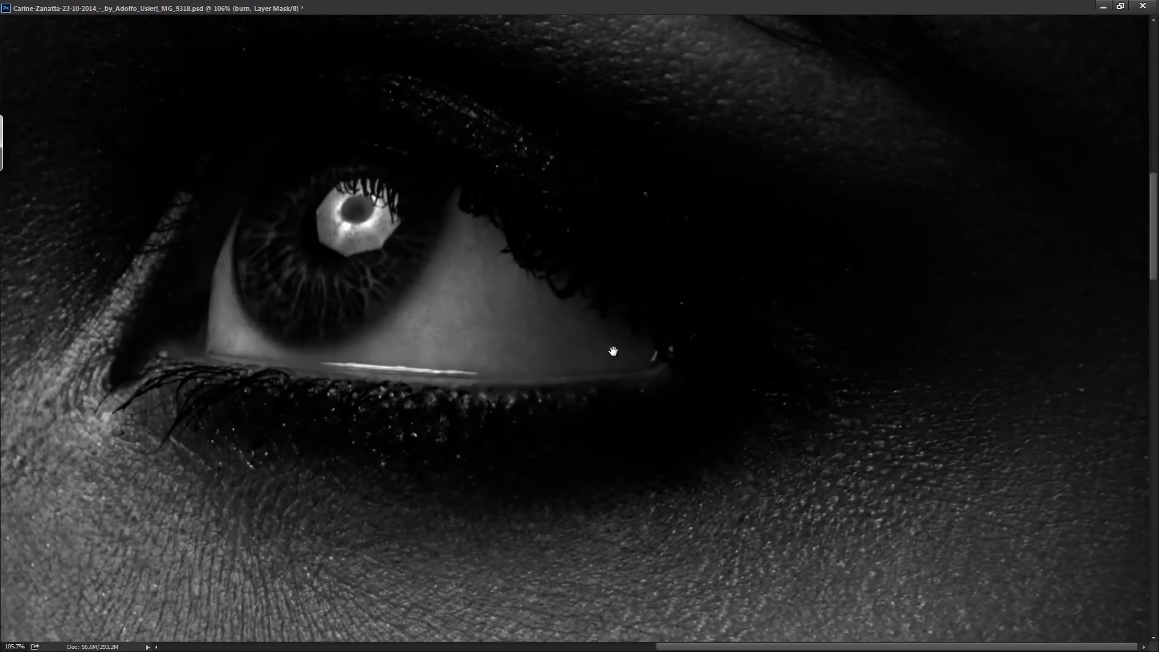
key("alt+[")
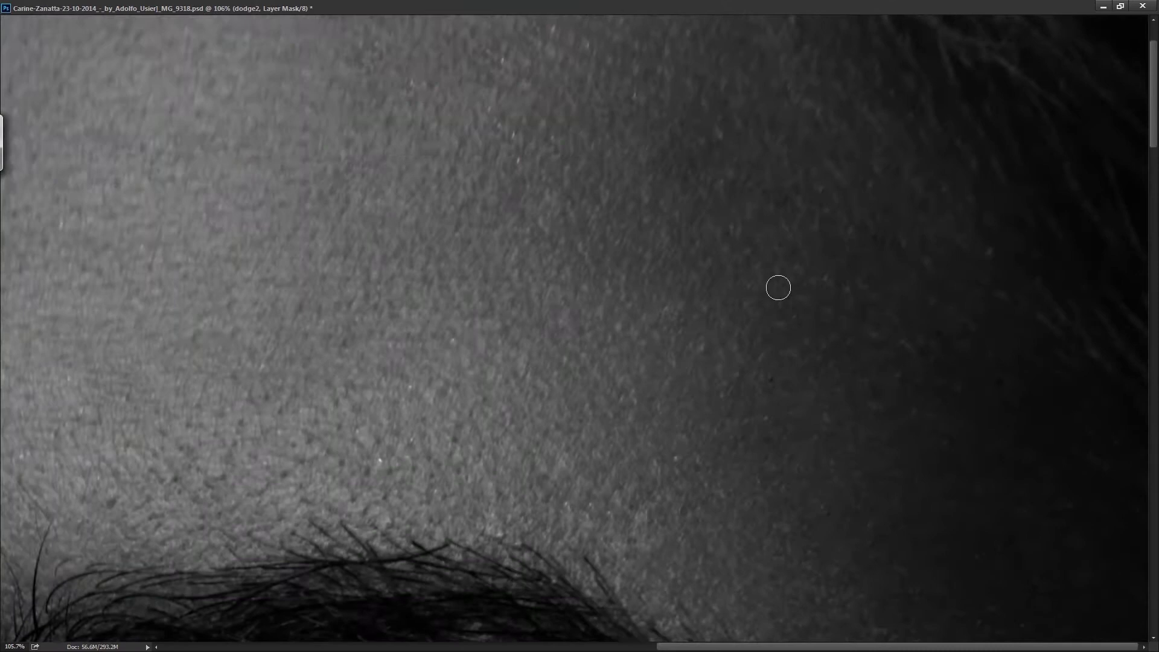
- Make the brush much smaller and rotate the canvas view to an angle
key("bracketleft")
key("bracketleft")
key("bracketleft")
scroll(493, 135, "up", 2)
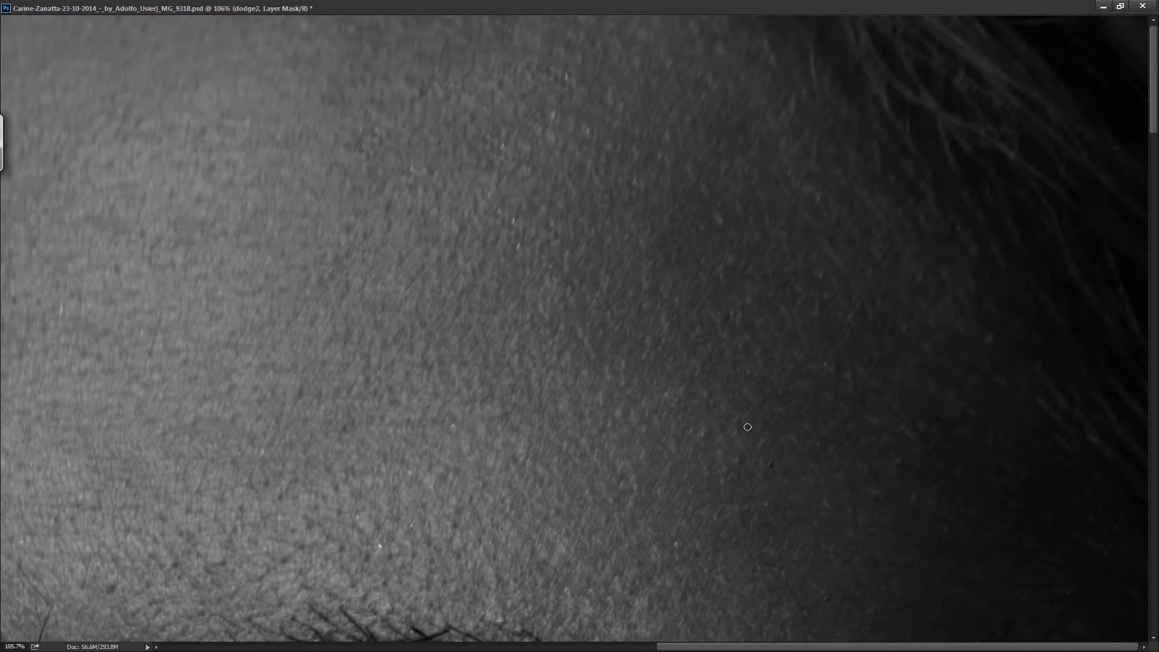
key("r")
left_click_drag(747, 426, 420, 329)
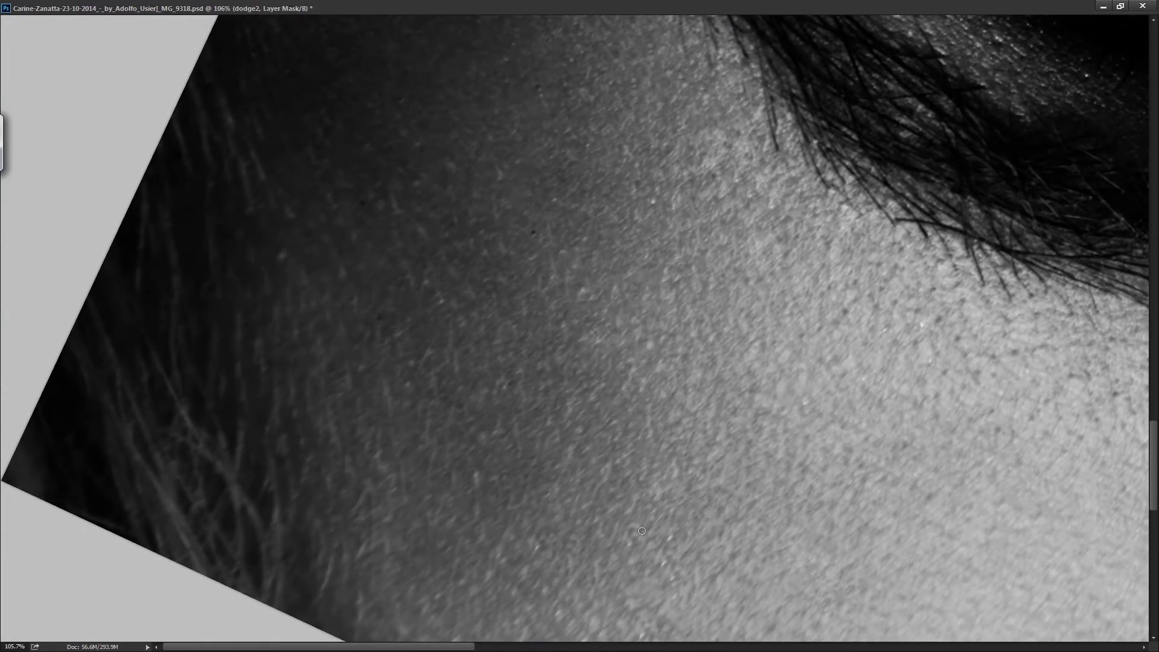
- Burn shading around the nose, then zoom out to see more of the face
scroll(689, 443, "down", 3)
key("alt+bracketleft")
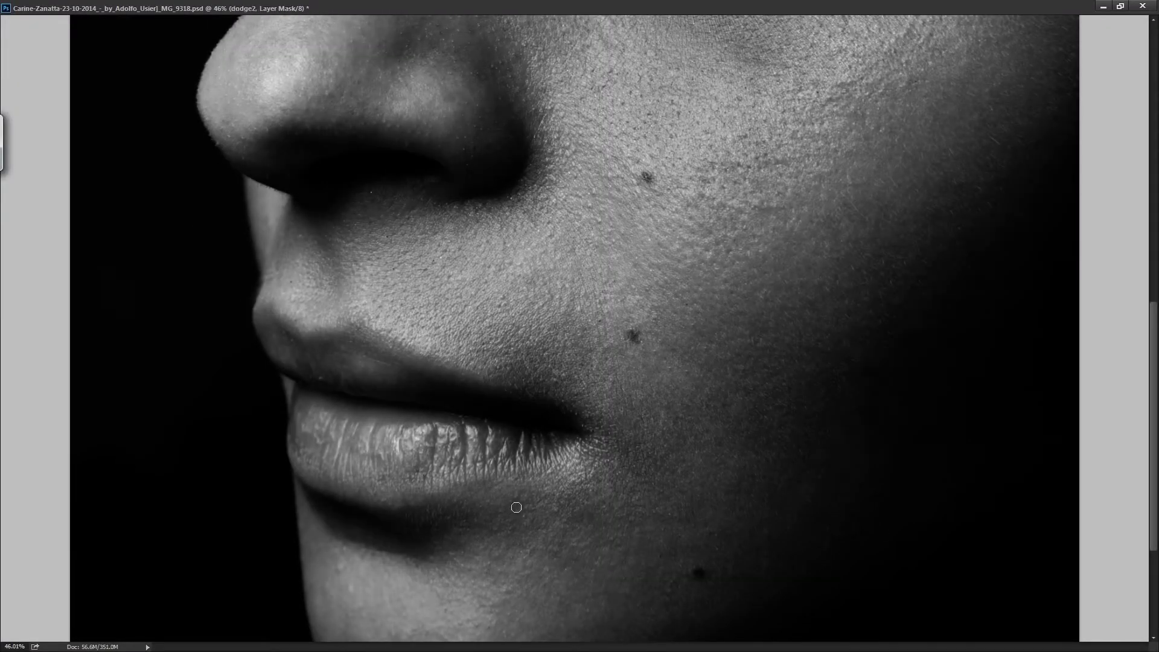
scroll(564, 303, "up", 5)
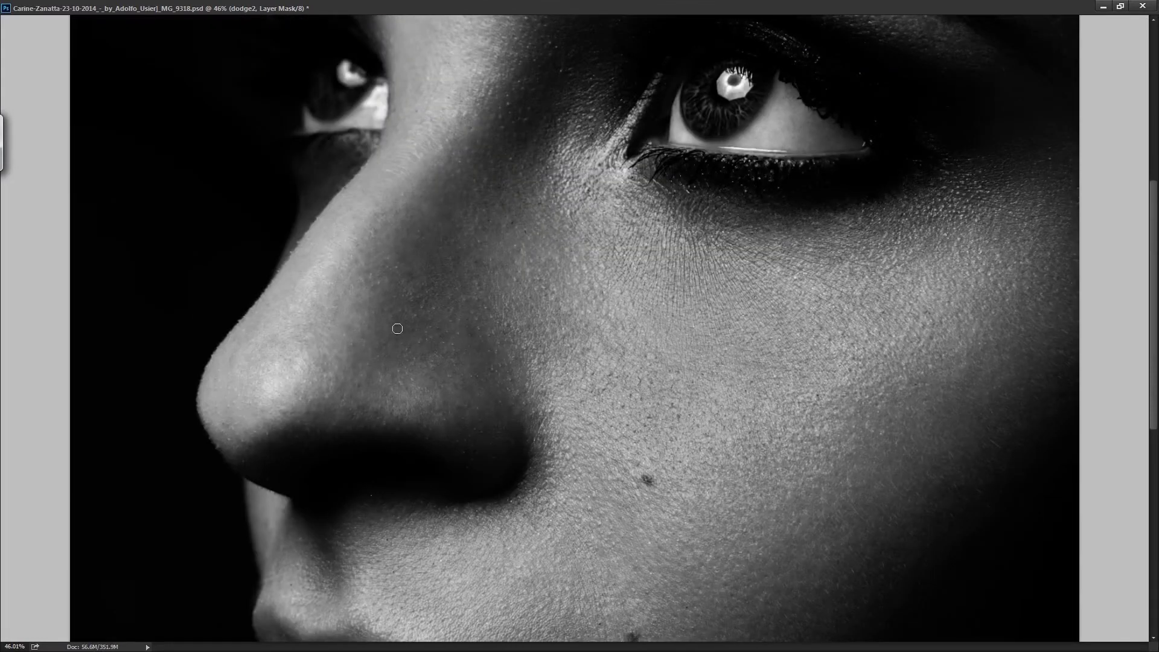
scroll(433, 259, "down", 3)
key("ctrl+minus")
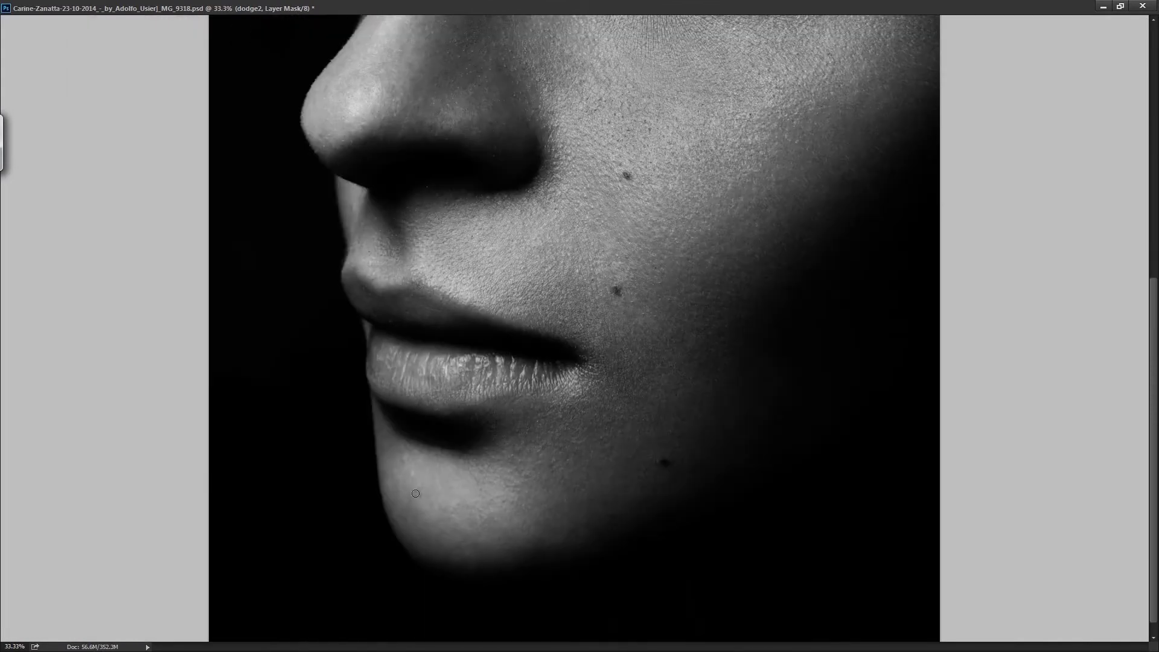
- Alternate burn and dodge2 strokes on the cheek and chin beside the lips
key("alt+bracketleft")
key("alt+bracketright")
scroll(735, 325, "up", 1)
key("alt+bracketleft")
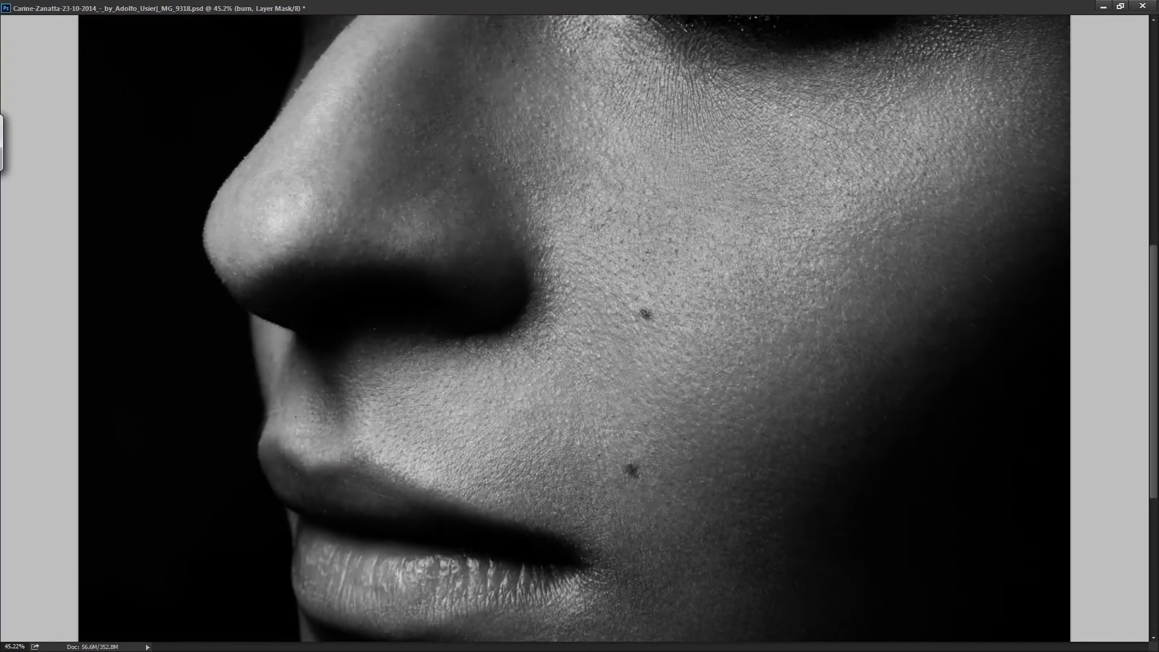
scroll(732, 181, "down", 2)
key("alt+bracketright")
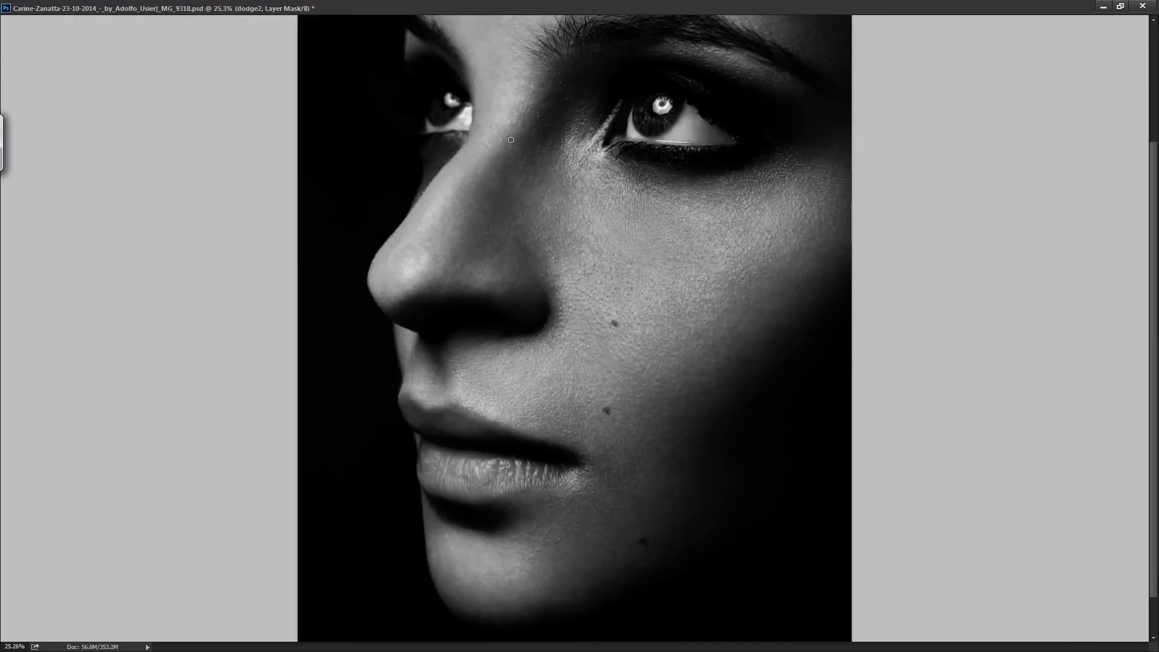
scroll(464, 274, "down", 1)
scroll(712, 343, "up", 1)
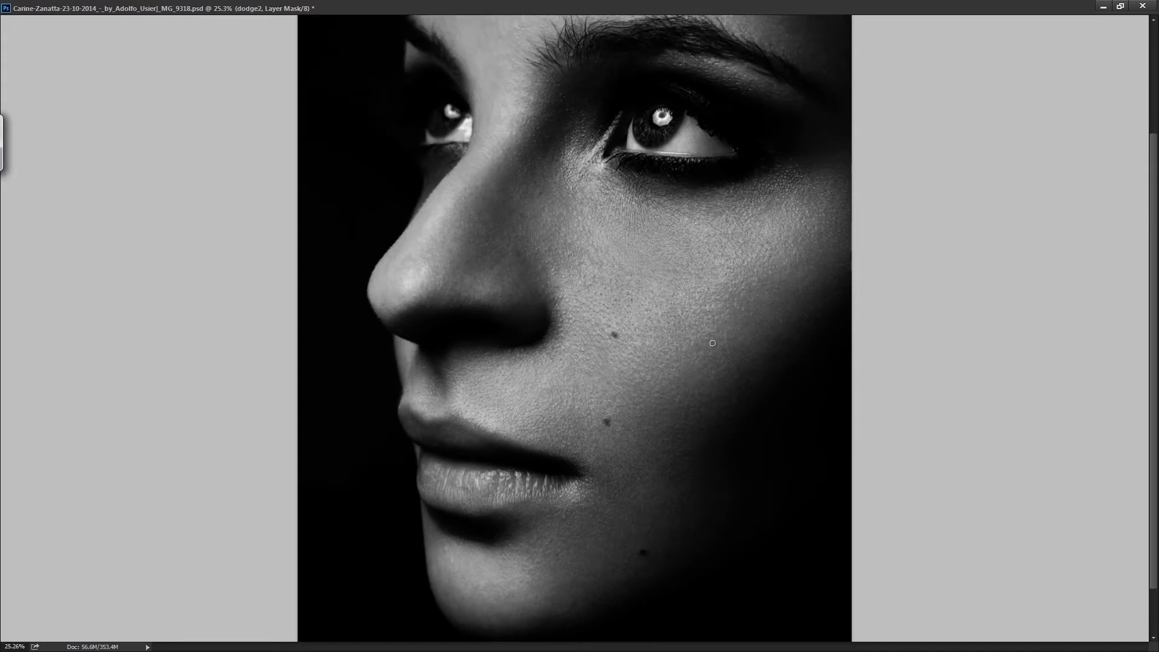
- Trace a pen path from under the chin up past the lips to the nose
key("alt+bracketleft")
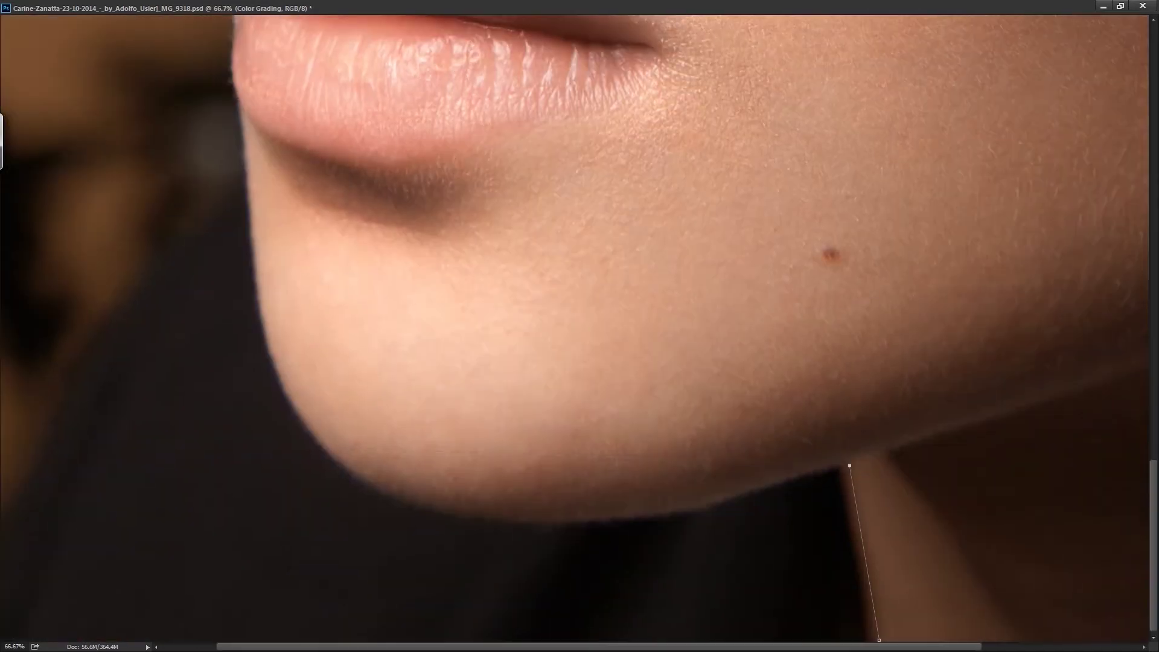
left_click_drag(324, 446, 460, 598)
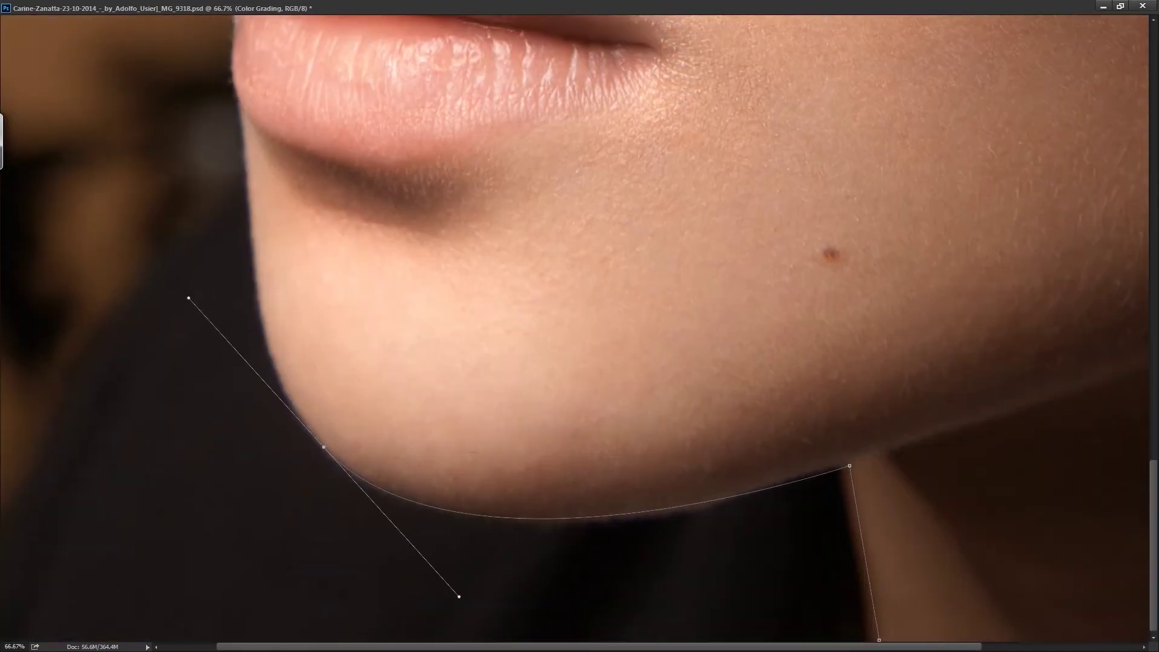
left_click_drag(844, 459, 878, 639)
mouse_move(252, 284)
left_mouse_down()
mouse_move(249, 196)
mouse_move(298, 444)
mouse_move(277, 297)
left_mouse_up()
scroll(579, 325, "up", 3)
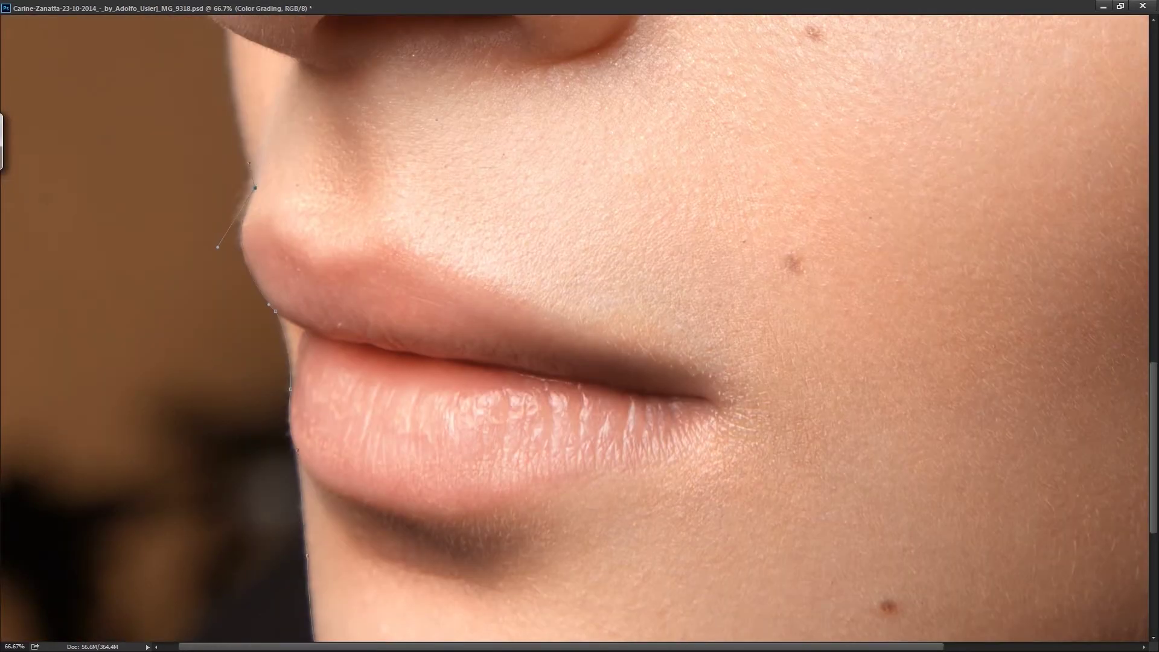
scroll(579, 326, "up", 5)
left_click_drag(194, 198, 188, 166)
- Extend the profile path up to the forehead and load it as a selection
scroll(580, 326, "up", 2)
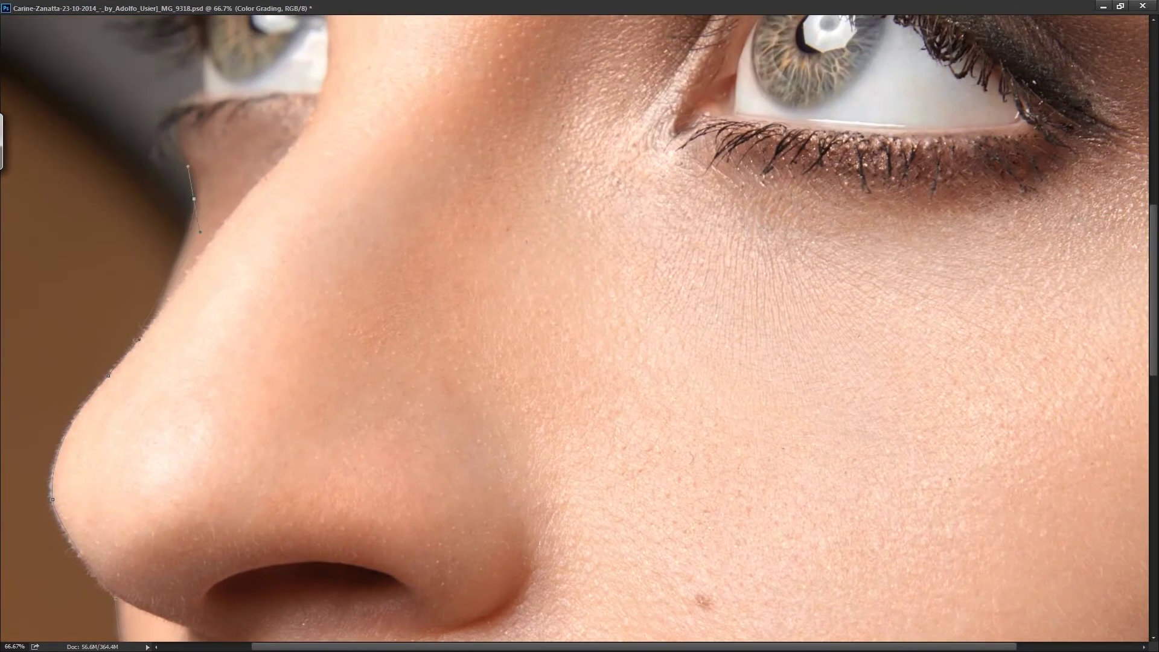
scroll(579, 326, "up", 5)
scroll(580, 326, "up", 1)
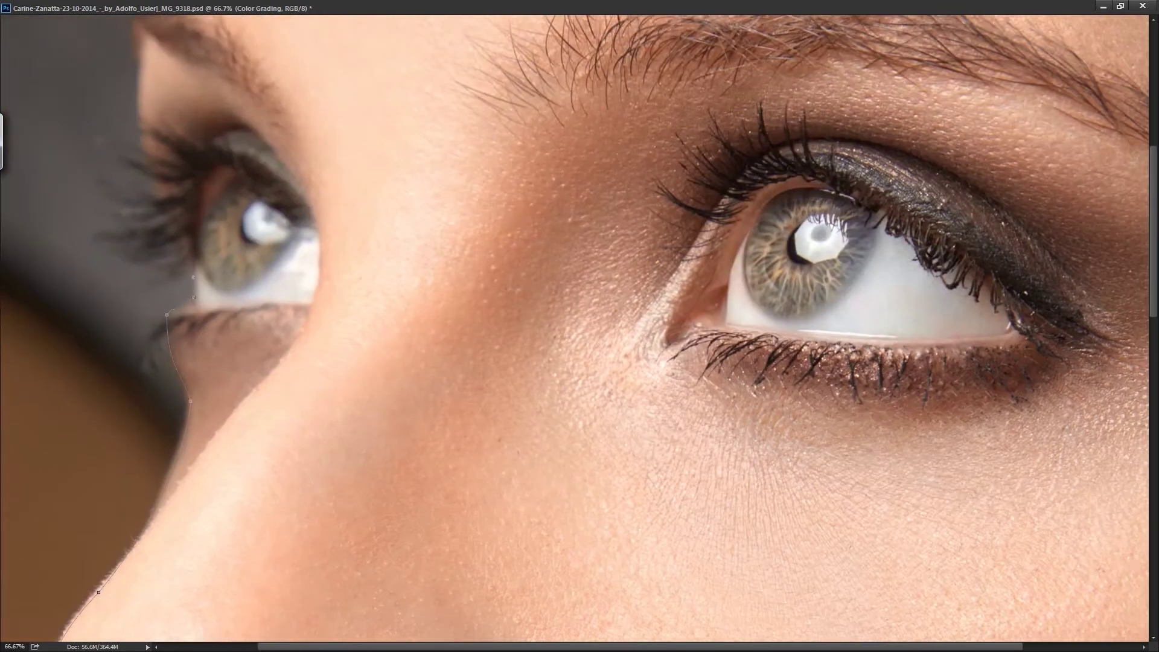
scroll(580, 326, "up", 4)
scroll(580, 326, "up", 3)
scroll(580, 326, "up", 3)
scroll(580, 326, "up", 2)
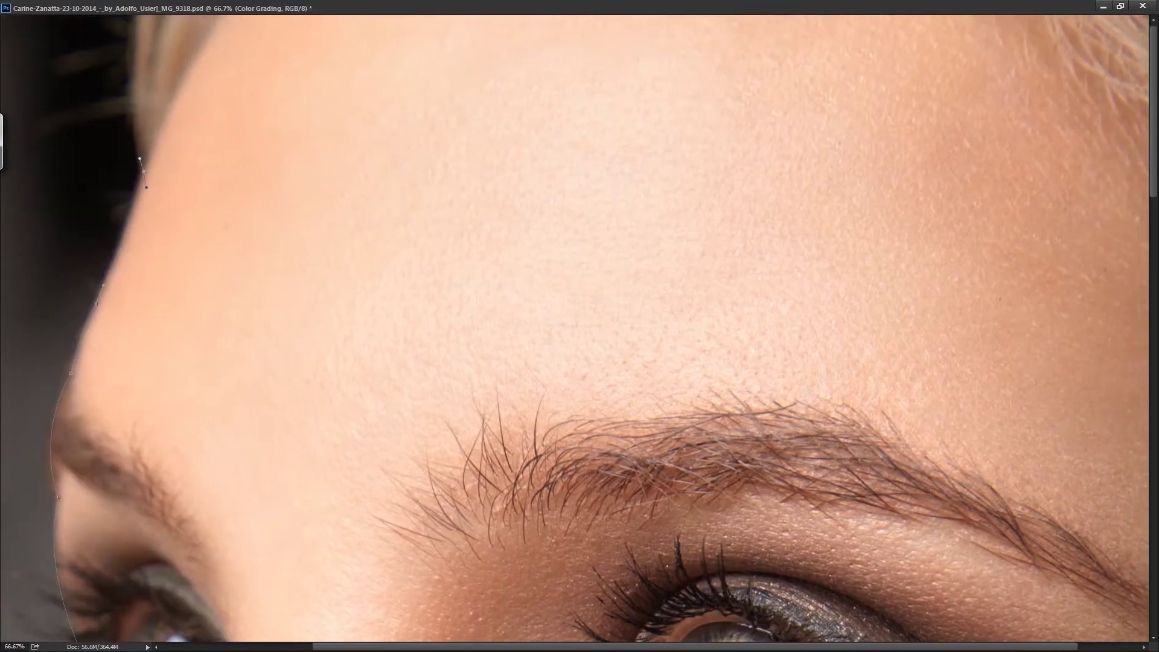
key("ctrl+minus")
key("ctrl+minus")
key("ctrl+minus")
key("ctrl+minus")
key("ctrl+Return")
- Mask out the selected background behind the profile on the BG layer
key("alt+bracketleft")
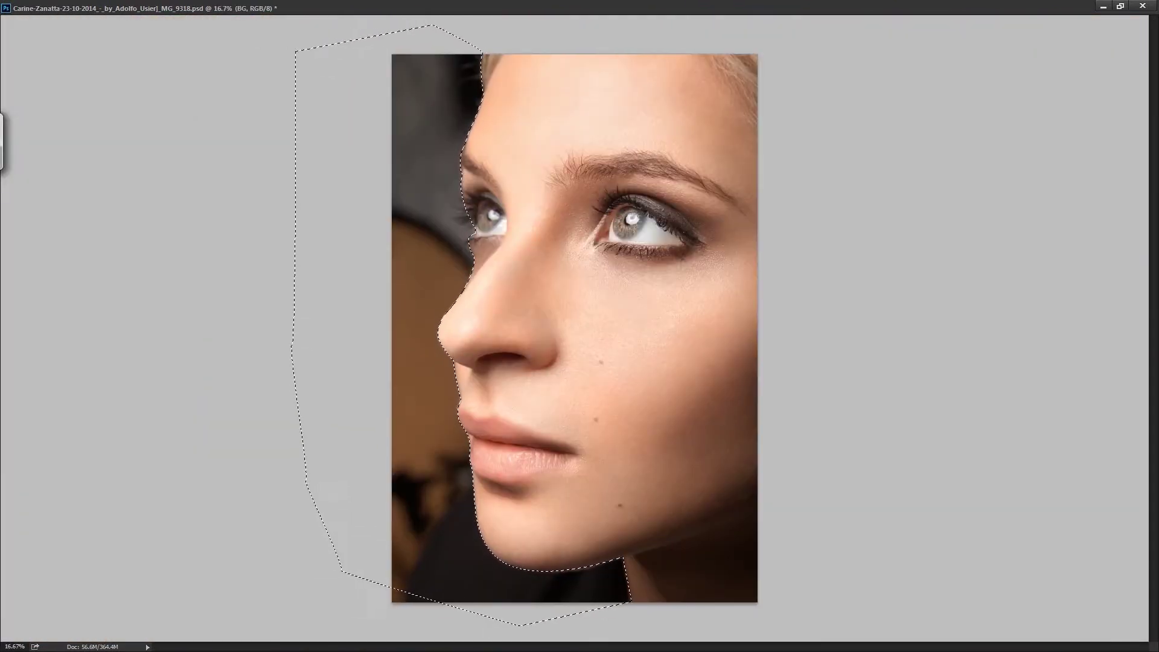
key("Delete")
key("ctrl+d")
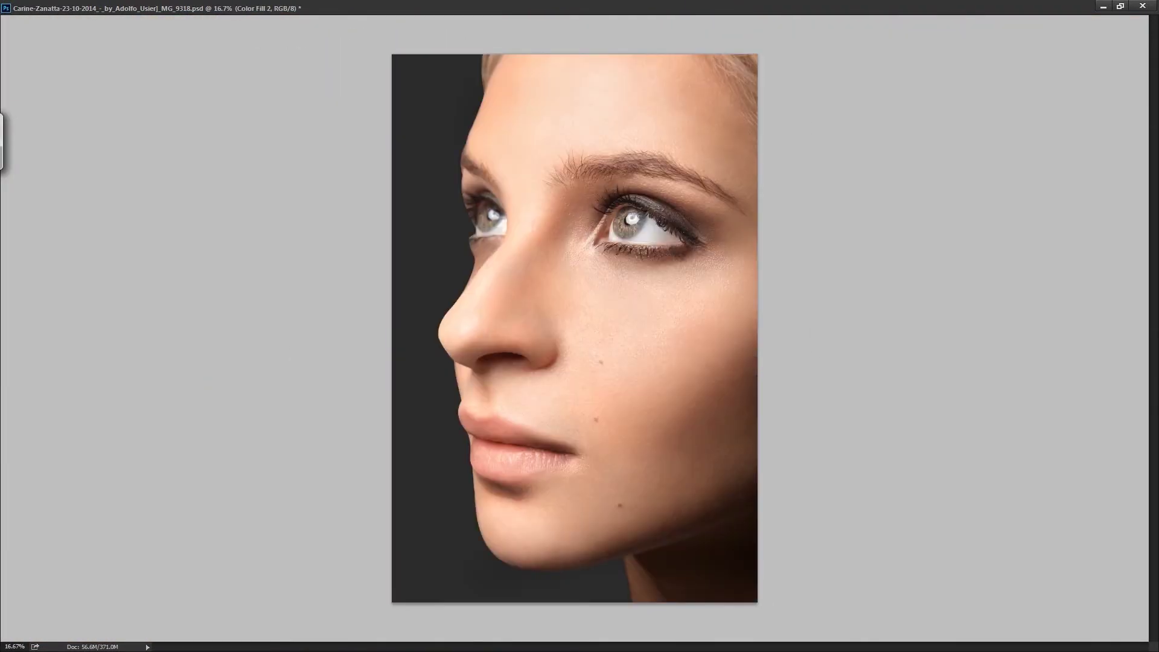
key("ctrl+alt+z")
key("ctrl+alt+z")
key("ctrl+alt+z")
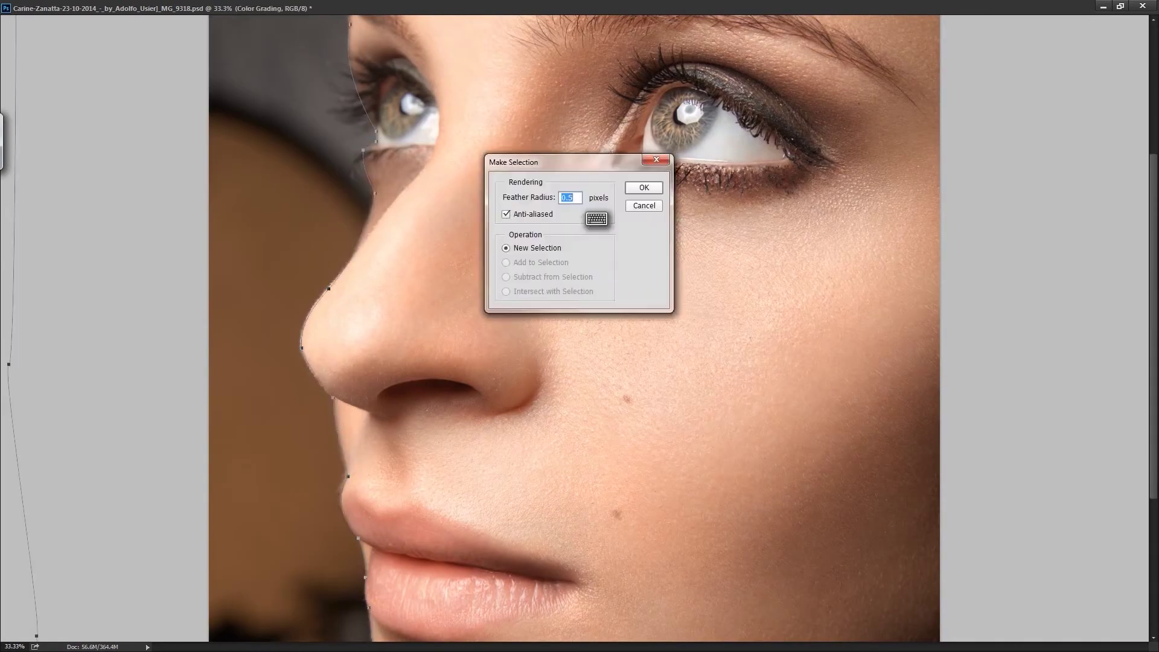
key("Return")
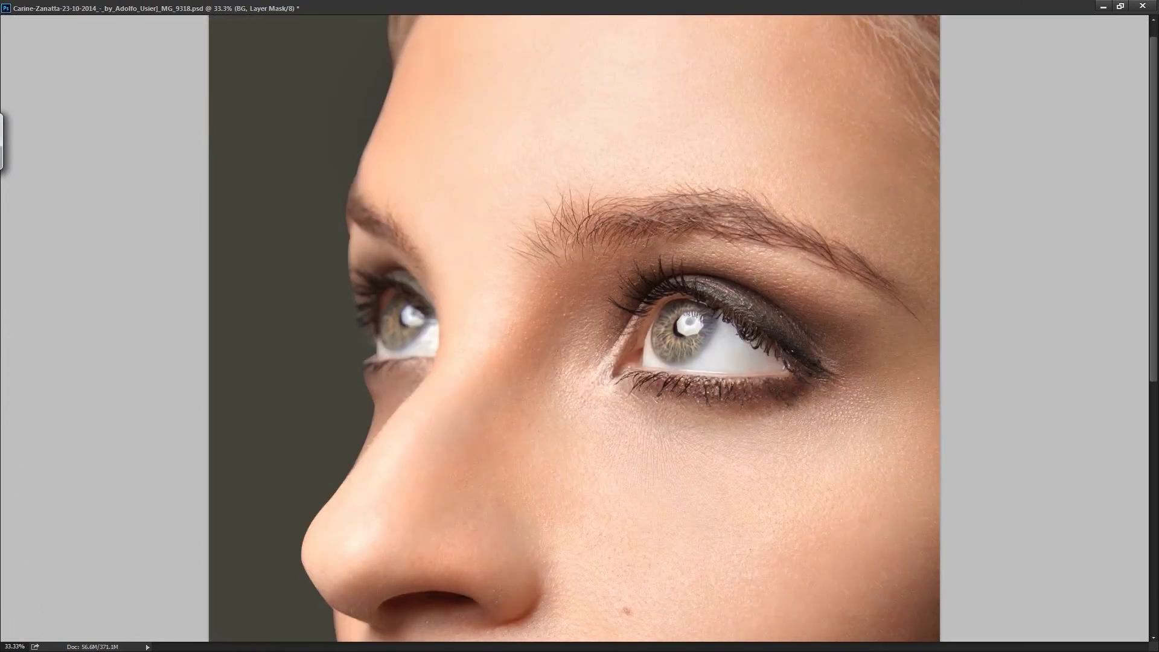
- Paint the soft eyelashes back into the mask and try Refine Edge
mouse_move(380, 347)
left_mouse_down()
mouse_move(362, 362)
mouse_move(356, 404)
left_mouse_up()
mouse_move(374, 317)
left_mouse_down()
mouse_move(334, 311)
mouse_move(347, 387)
left_mouse_up()
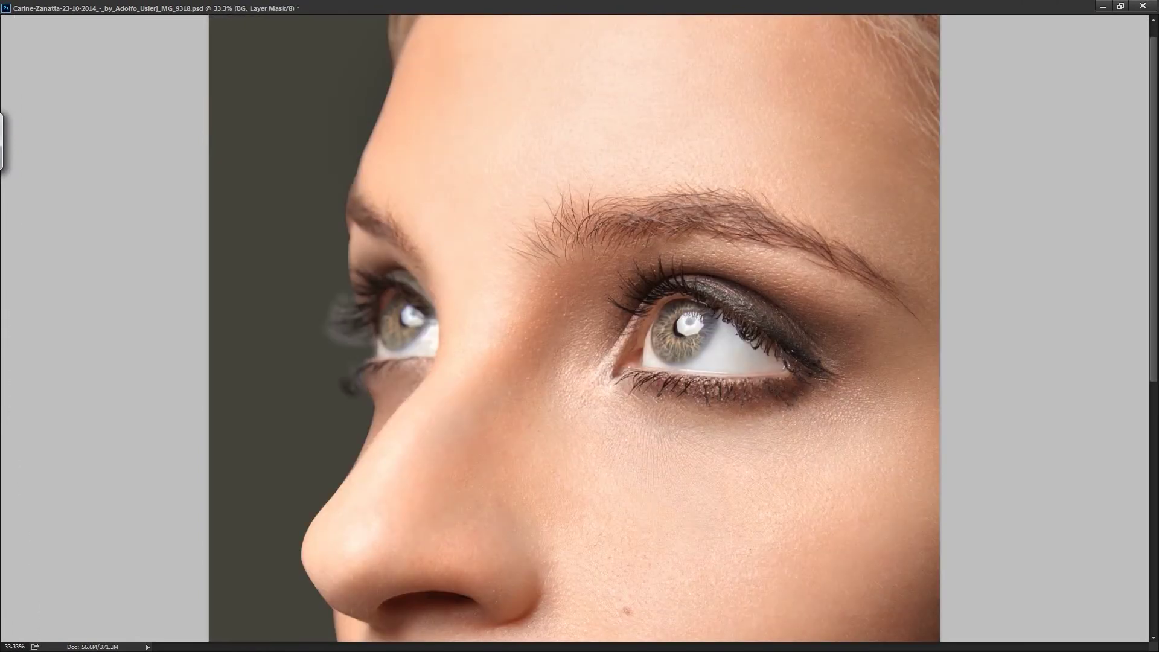
left_click_drag(344, 292, 342, 196)
key("ctrl+alt+r")
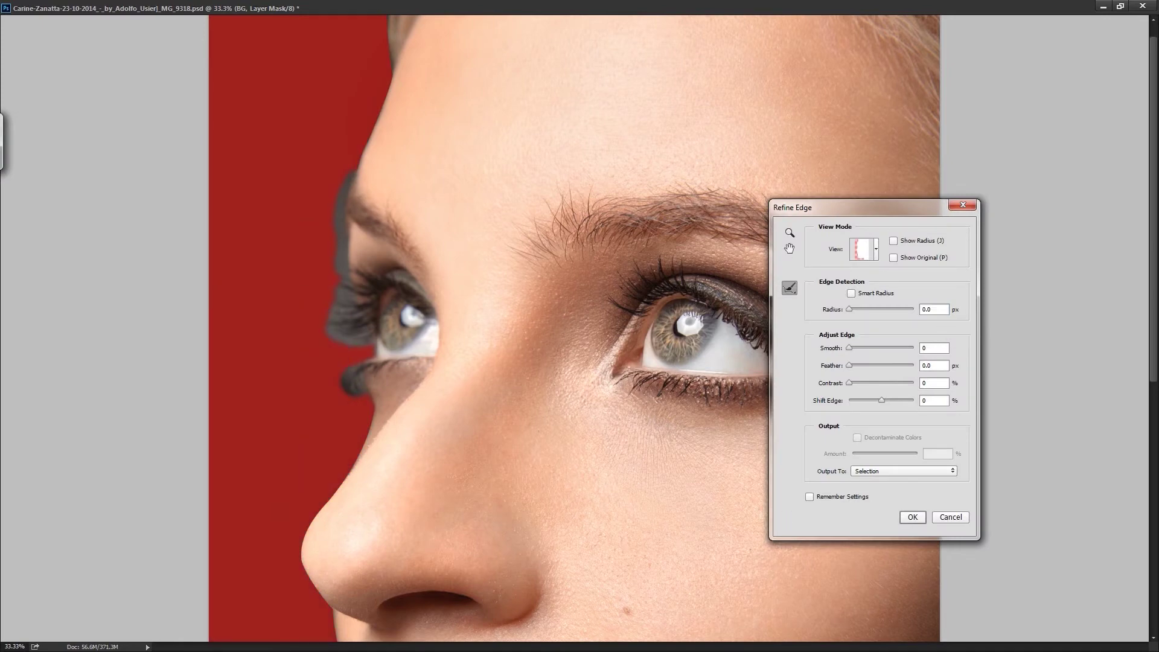
key("Escape")
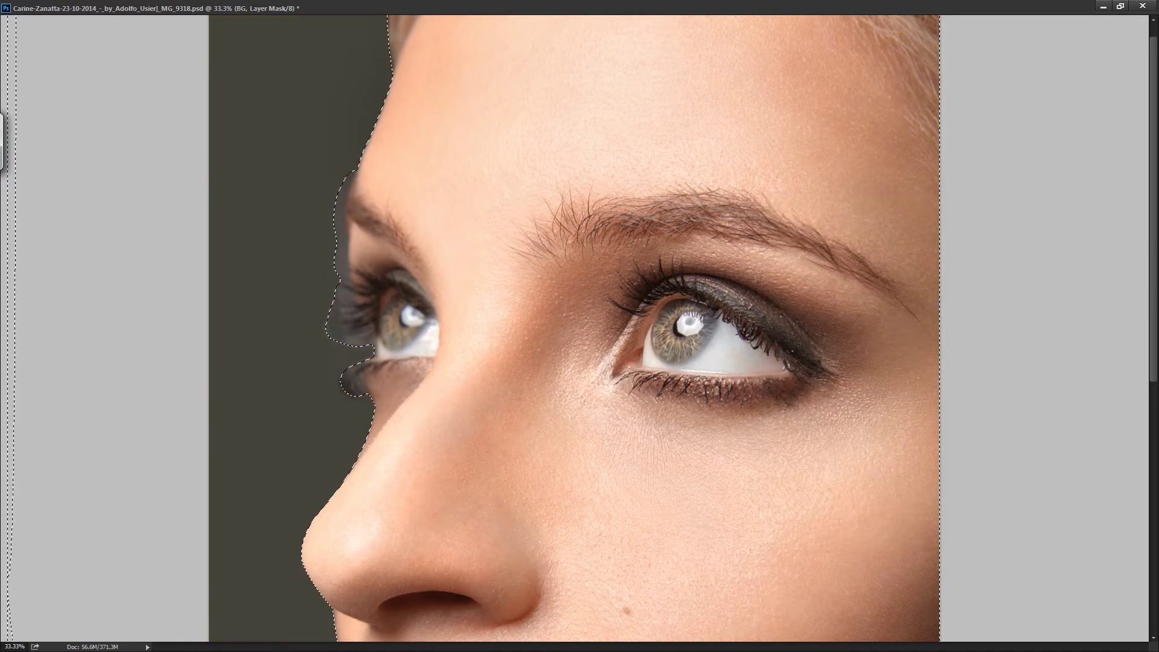
key("ctrl+alt+r")
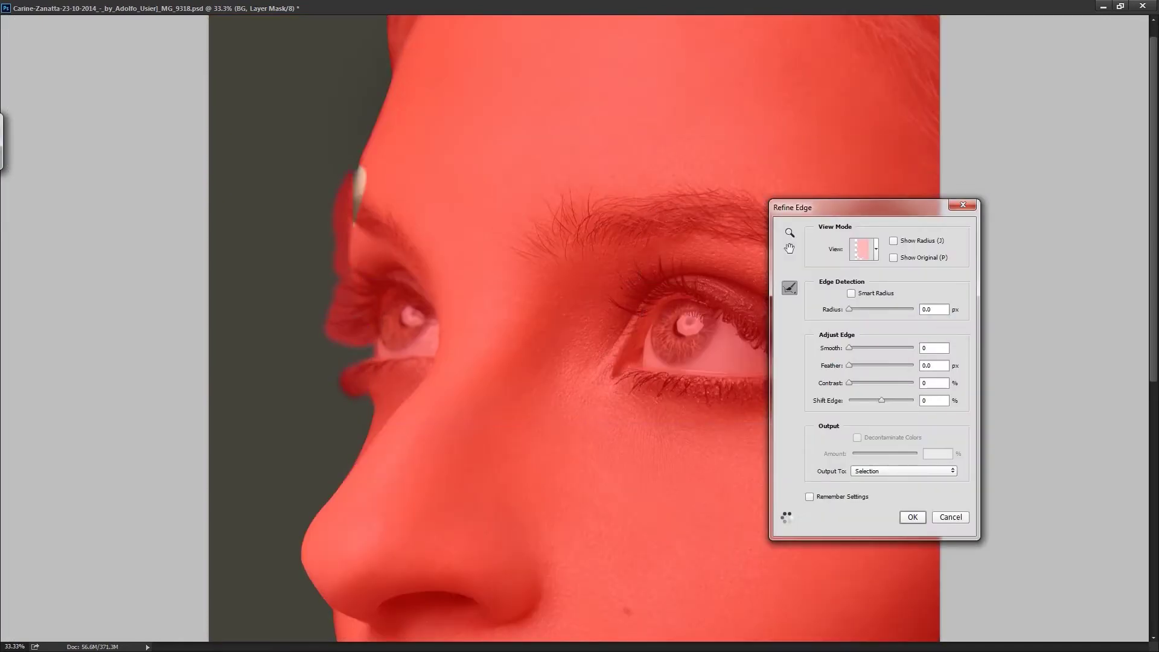
key("Escape")
key("alt+bracketleft")
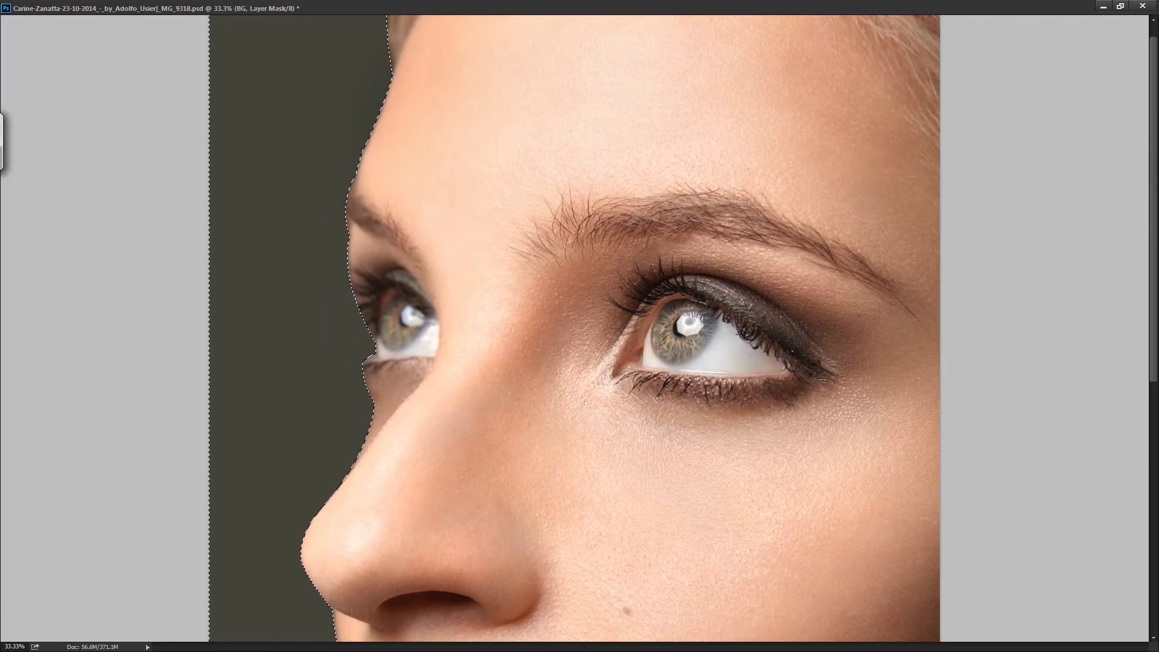
key("ctrl+alt+r")
key("Escape")
- Paint out the blurry eyelashes beside the left eye, checking fit and zoomed views
scroll(344, 371, "up", 4)
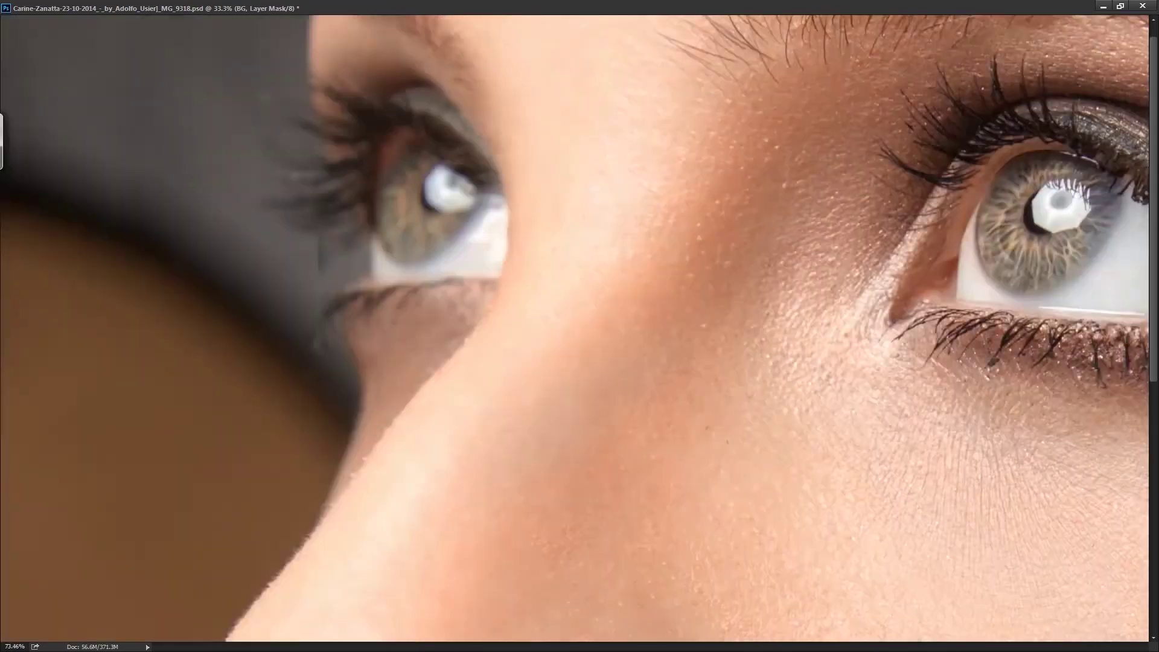
scroll(344, 371, "up", 1)
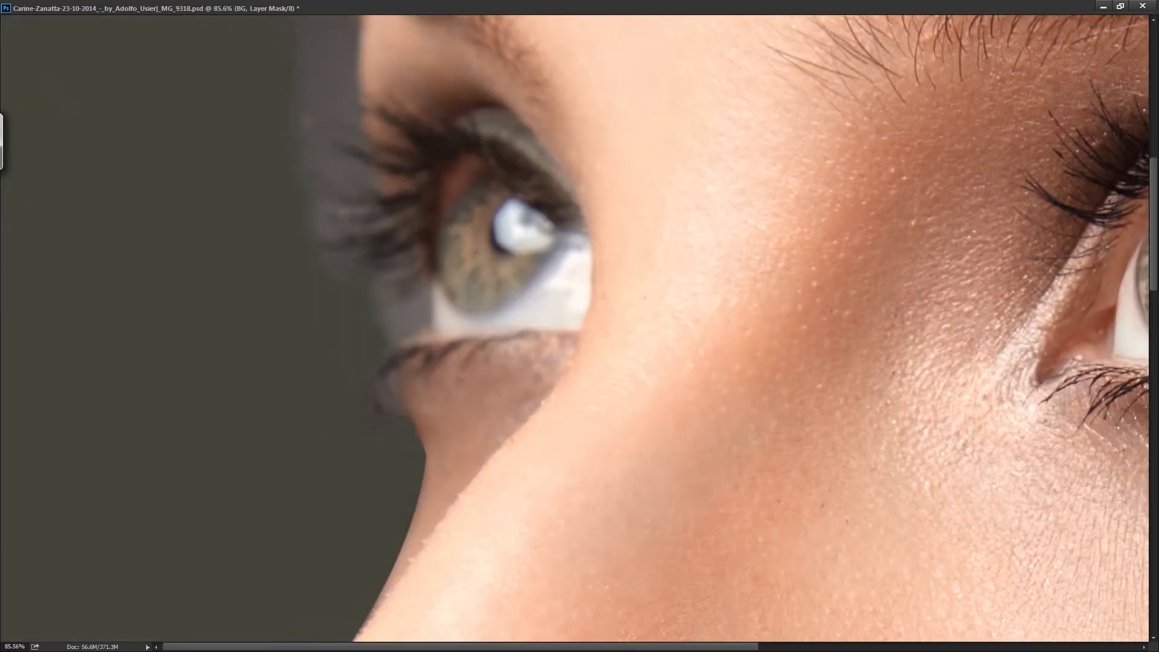
scroll(344, 371, "up", 2)
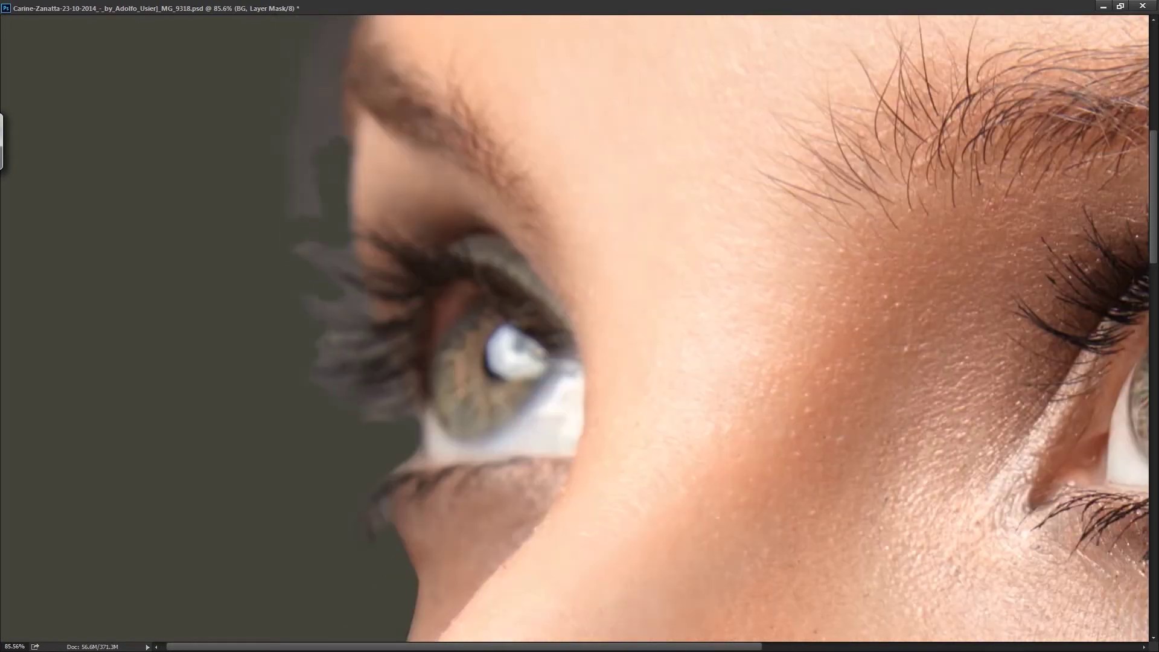
scroll(344, 371, "up", 2)
scroll(701, 329, "down", 1)
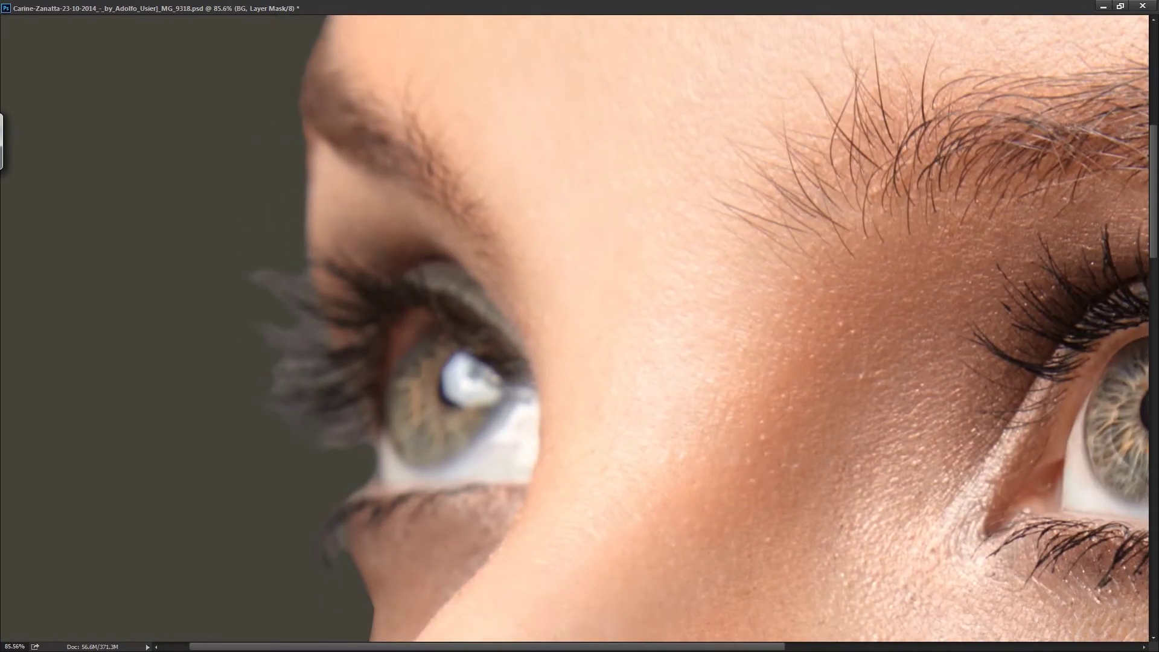
left_click_drag(272, 331, 335, 443)
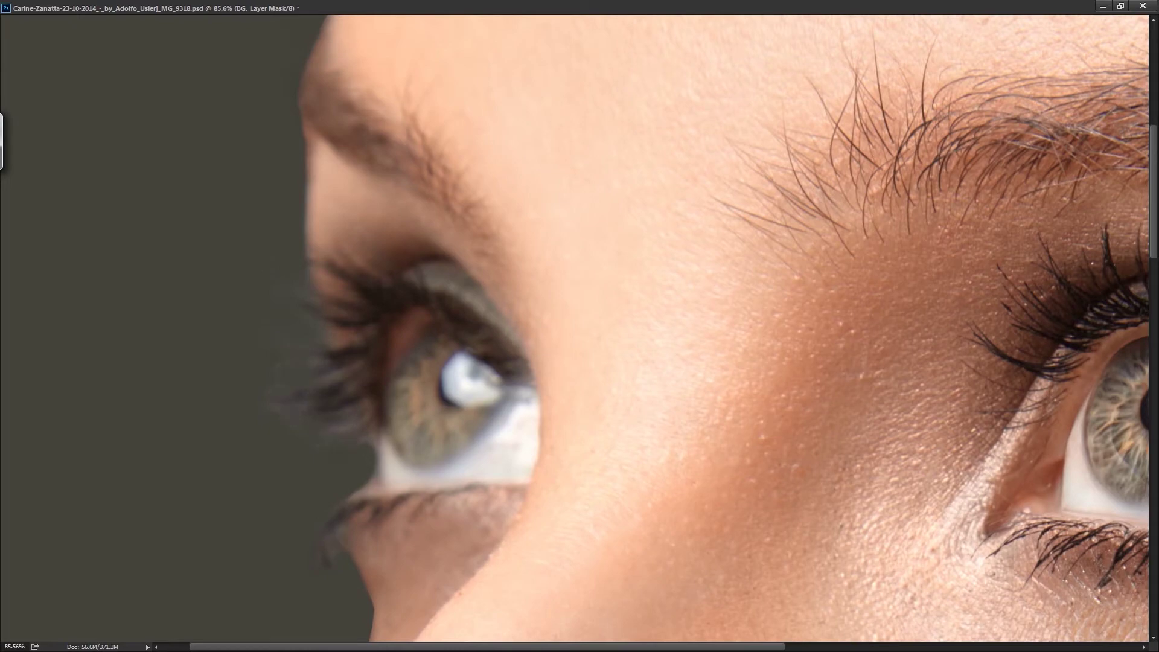
key("ctrl+0")
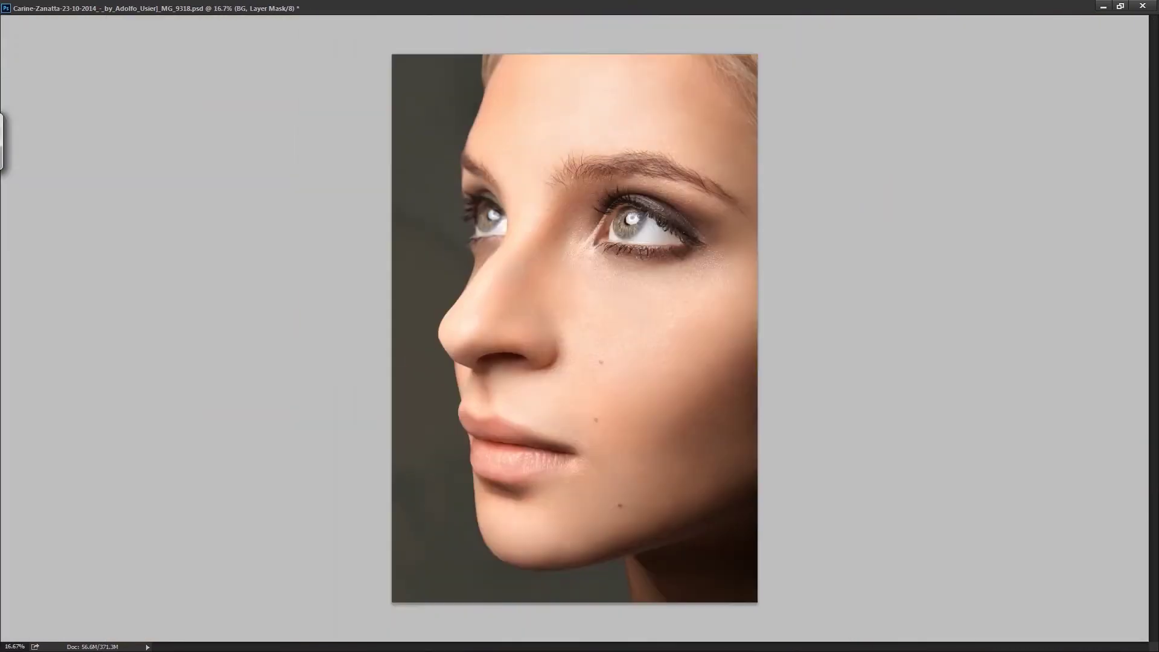
key("ctrl+plus")
key("ctrl+plus")
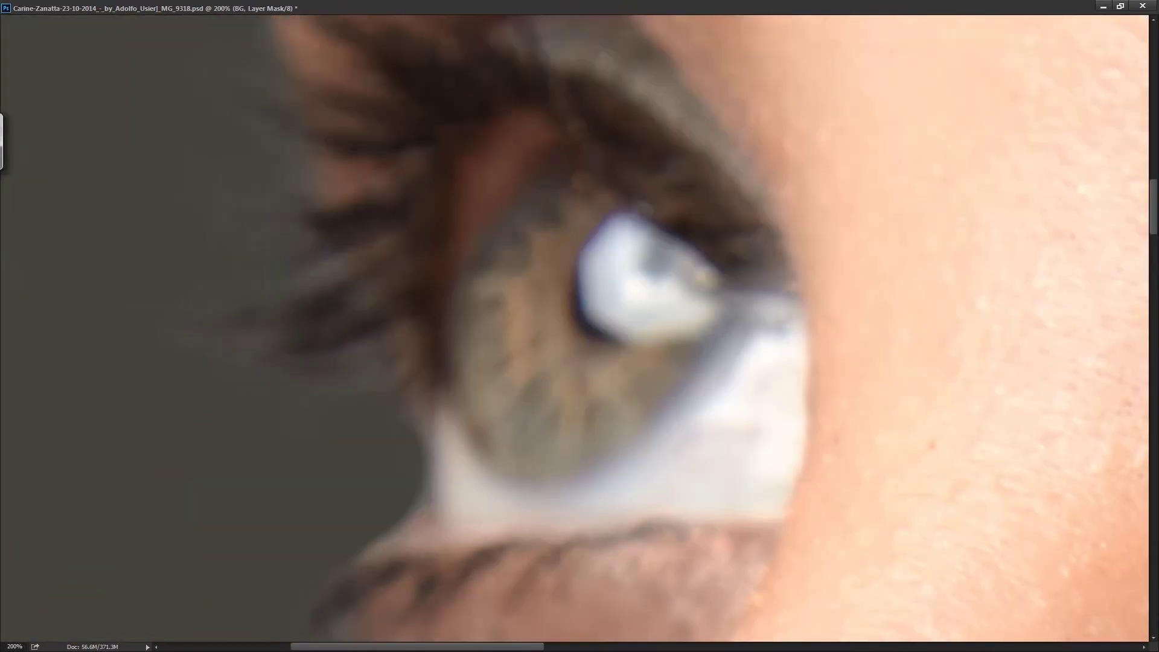
scroll(682, 332, "up", 3)
scroll(682, 332, "down", 1)
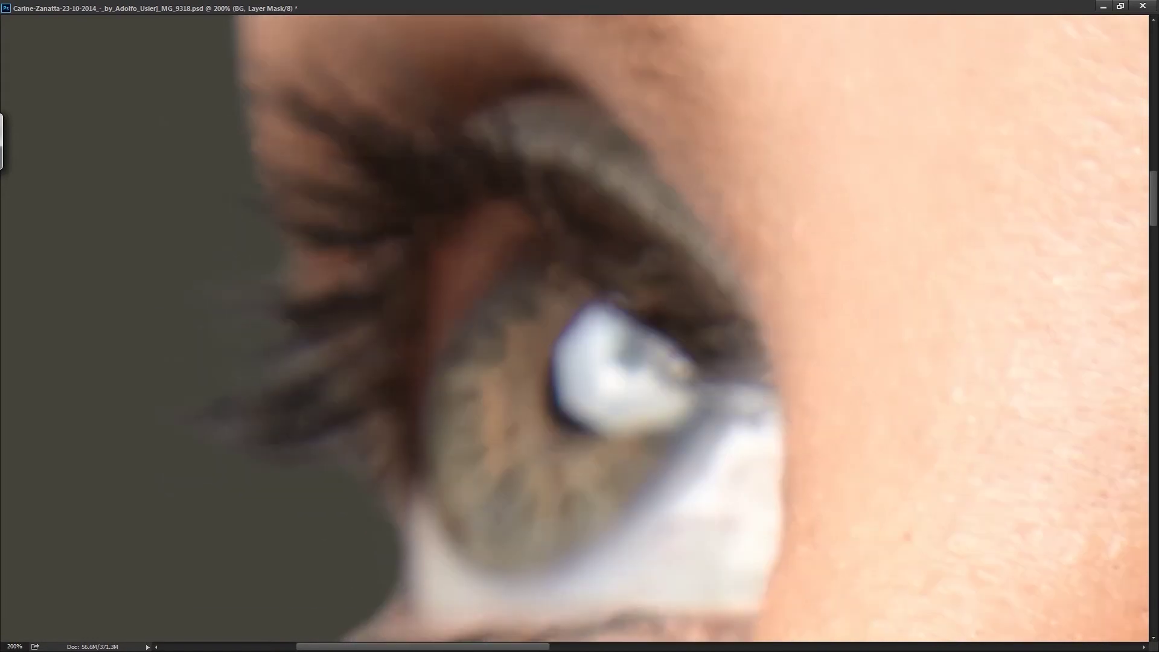
key("ctrl+0")
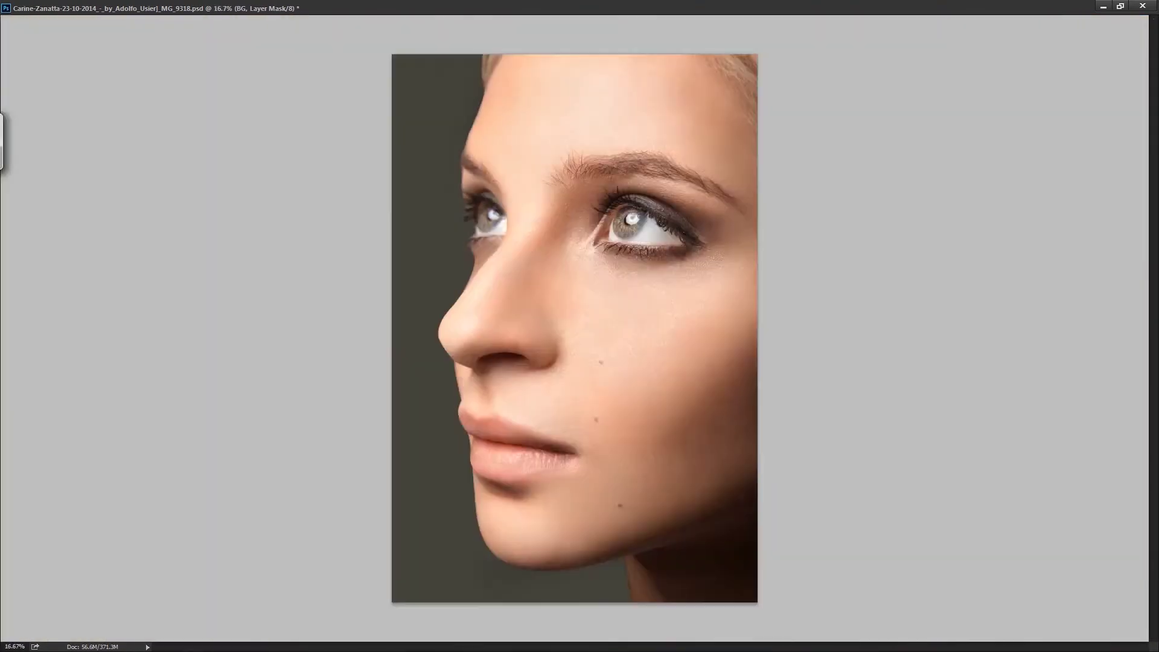
key("ctrl+plus")
key("ctrl+plus")
key("ctrl+plus")
- Paint faint eyelashes back on the BG mask, rotating the view to inspect profile edges
mouse_move(229, 399)
left_mouse_down()
mouse_move(362, 471)
mouse_move(235, 447)
mouse_move(308, 361)
mouse_move(326, 391)
left_mouse_up()
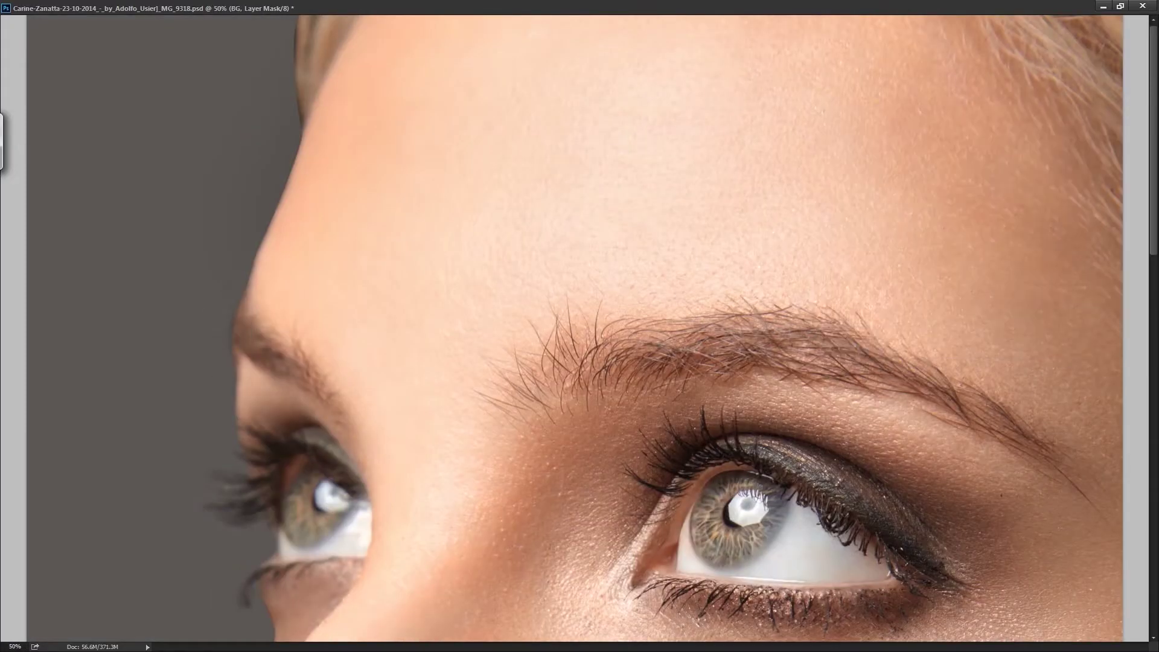
left_click_drag(724, 242, 815, 422)
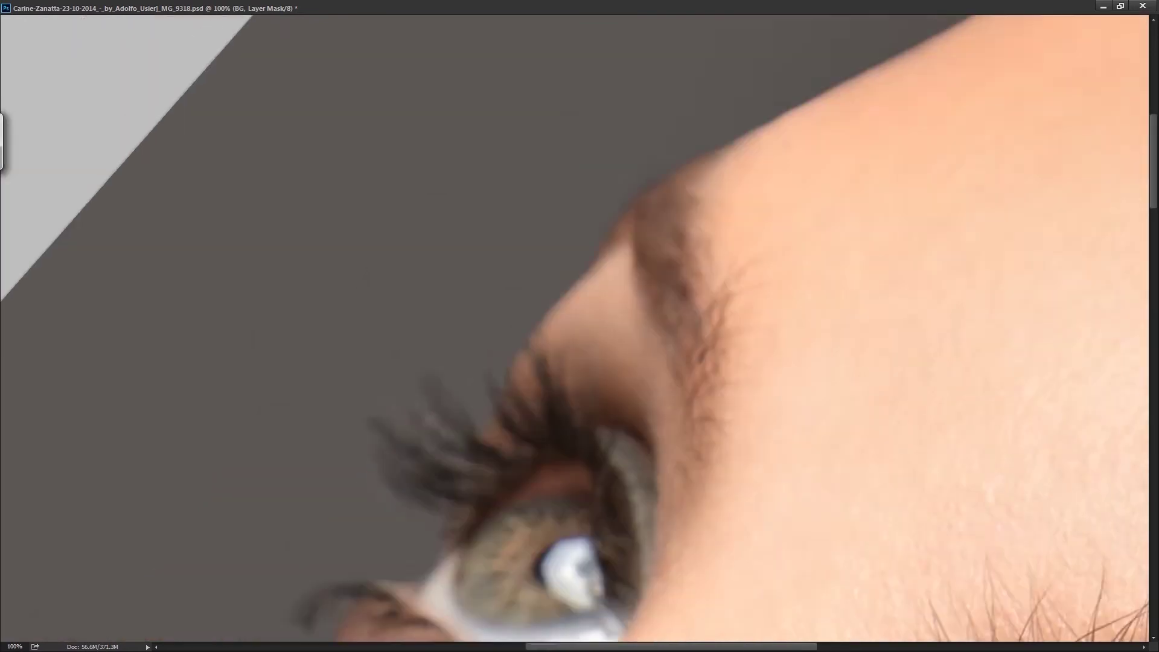
left_click_drag(423, 543, 905, 121)
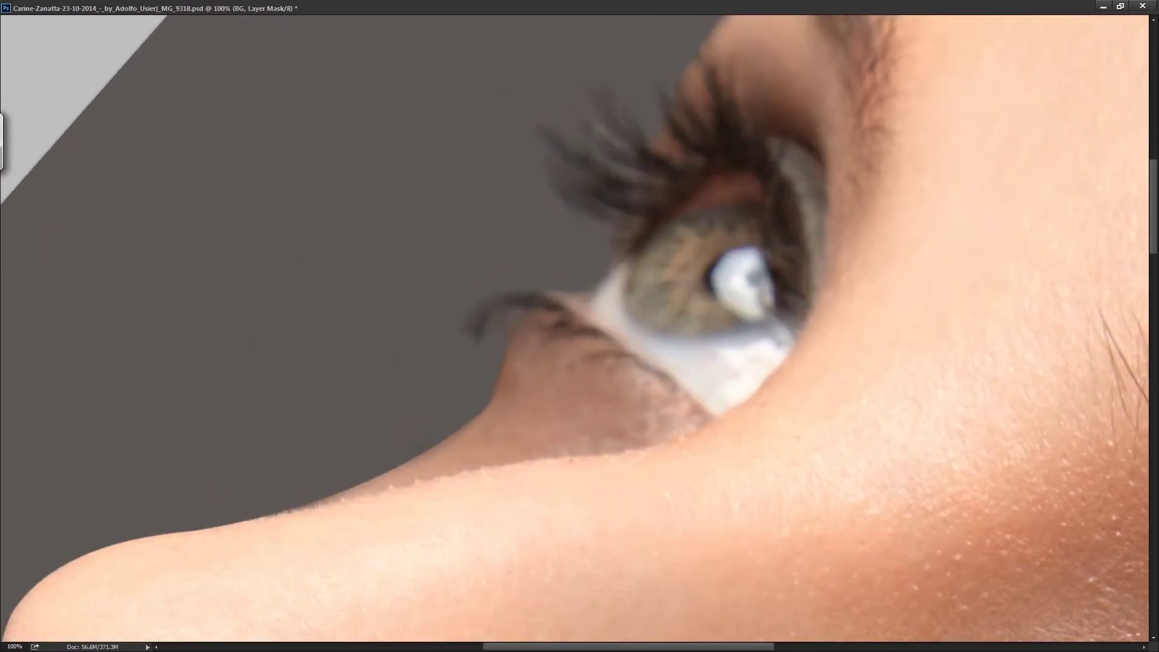
left_click_drag(609, 271, 465, 428)
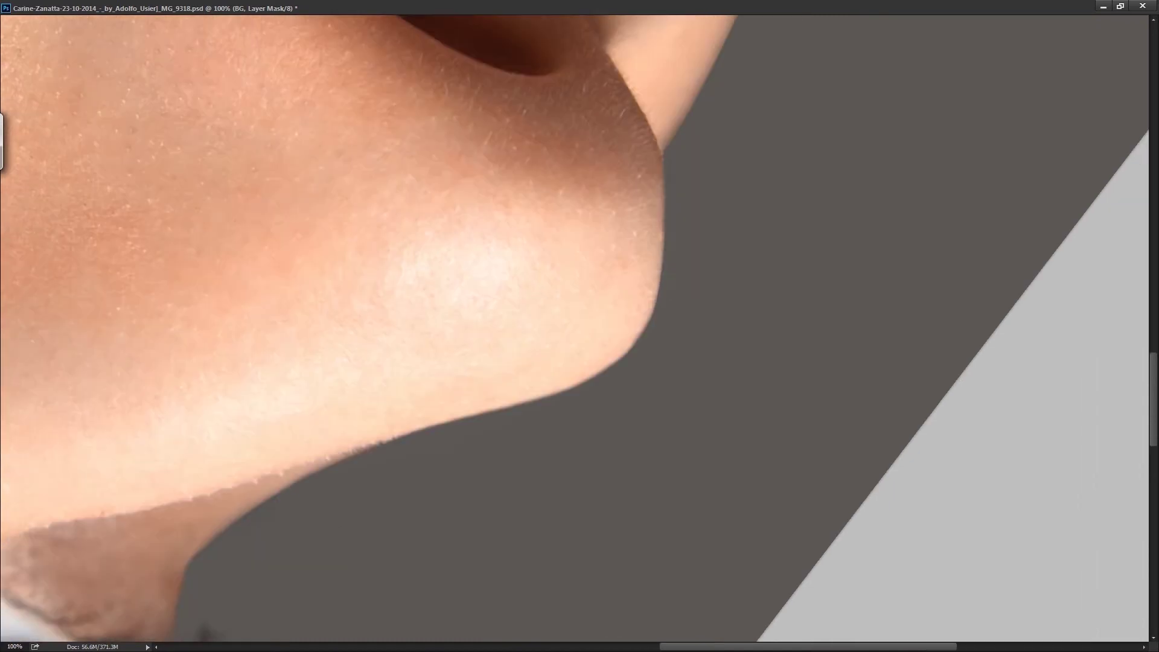
left_click_drag(579, 326, 458, 464)
mouse_move(580, 326)
left_mouse_down()
mouse_move(435, 477)
mouse_move(534, 428)
left_mouse_up()
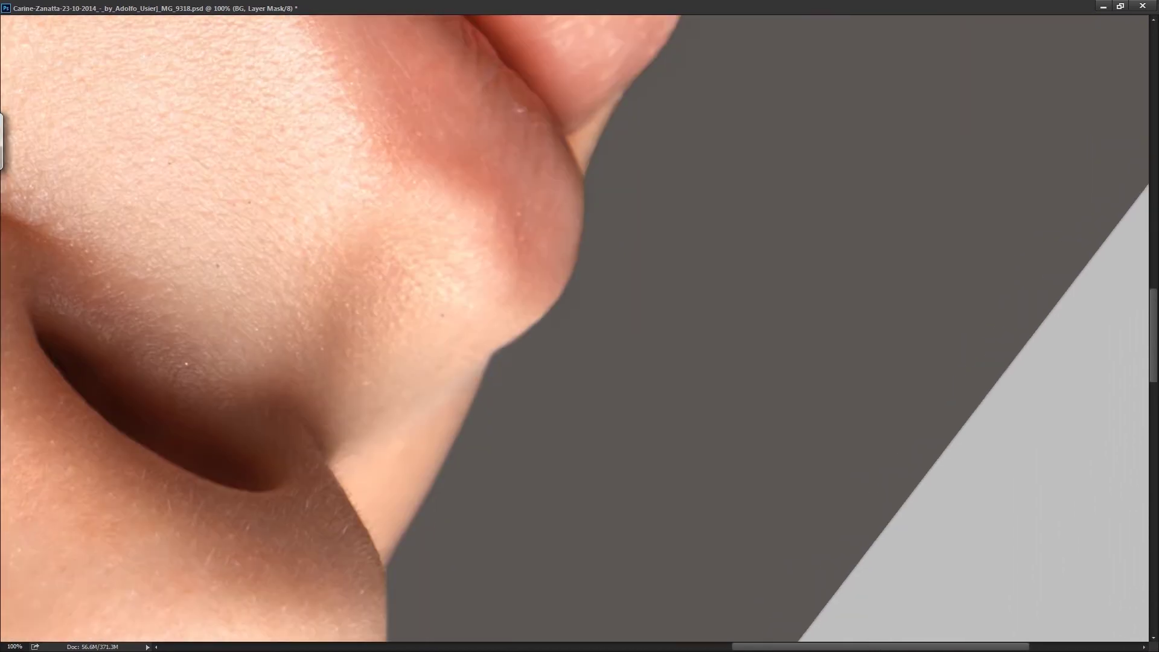
left_click_drag(663, 242, 582, 323)
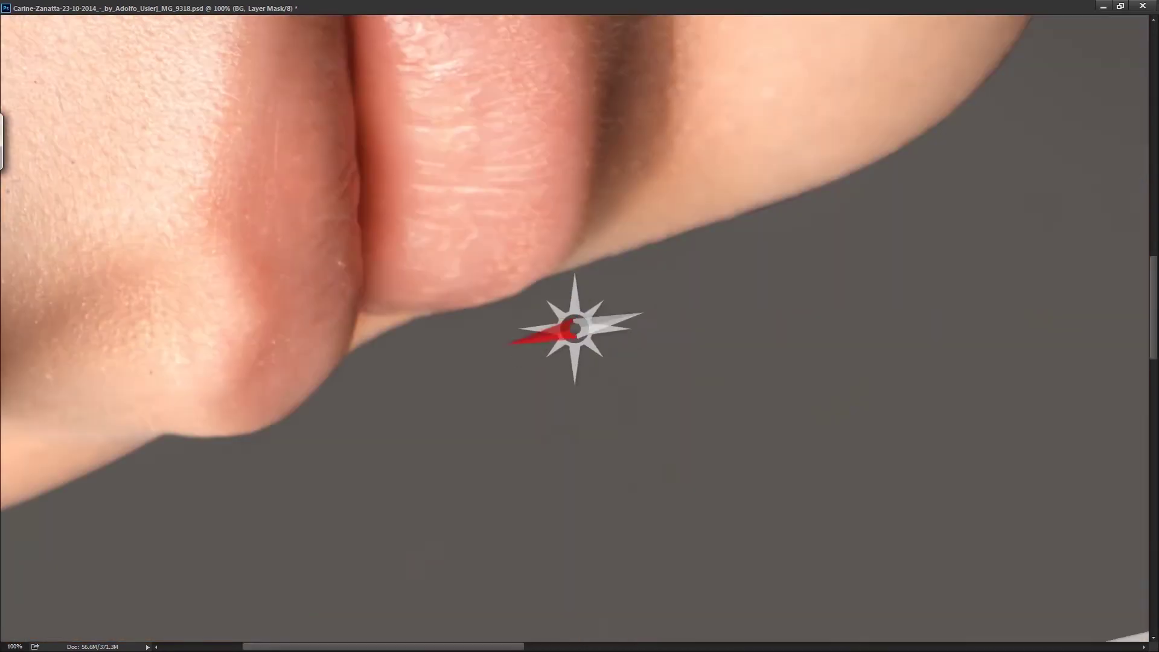
left_click_drag(664, 301, 866, 360)
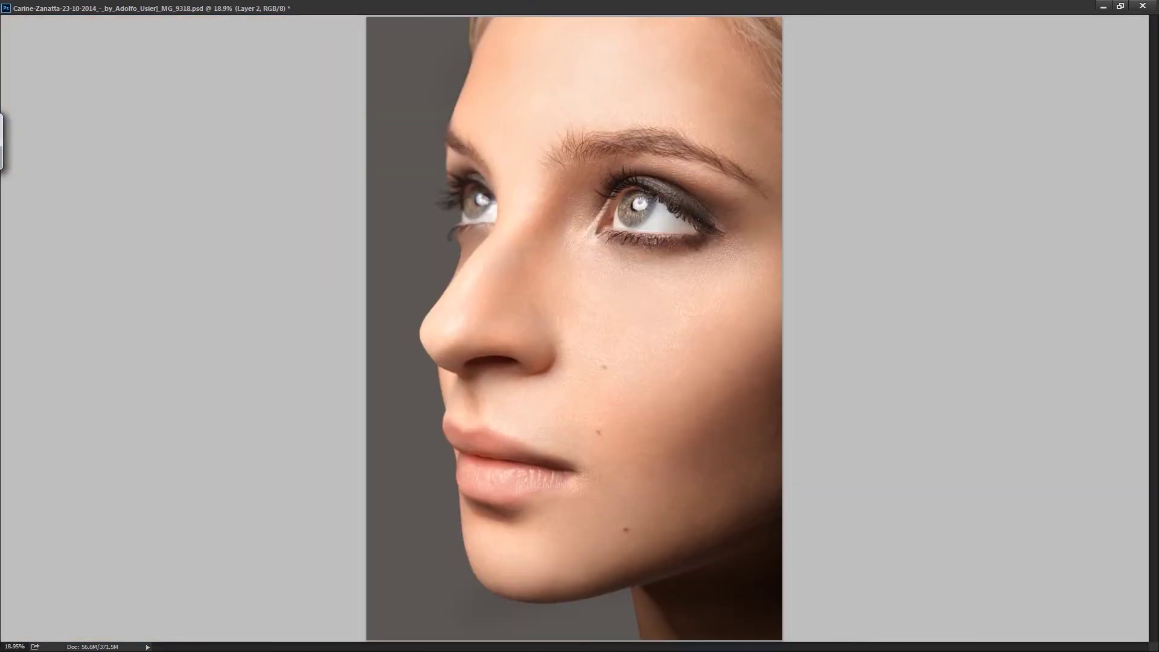
- Drag a dark gray gradient across the backdrop and apply a 0.8-pixel Gaussian blur
left_click_drag(150, 312, 586, 318)
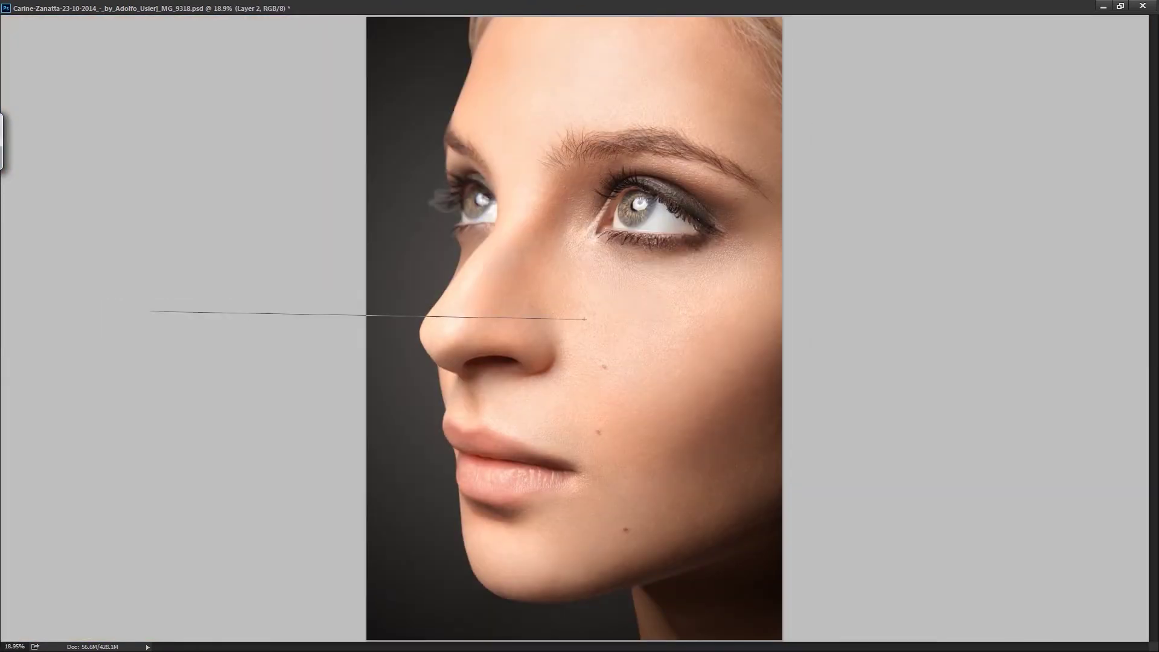
left_click_drag(1, 209, 1129, 205)
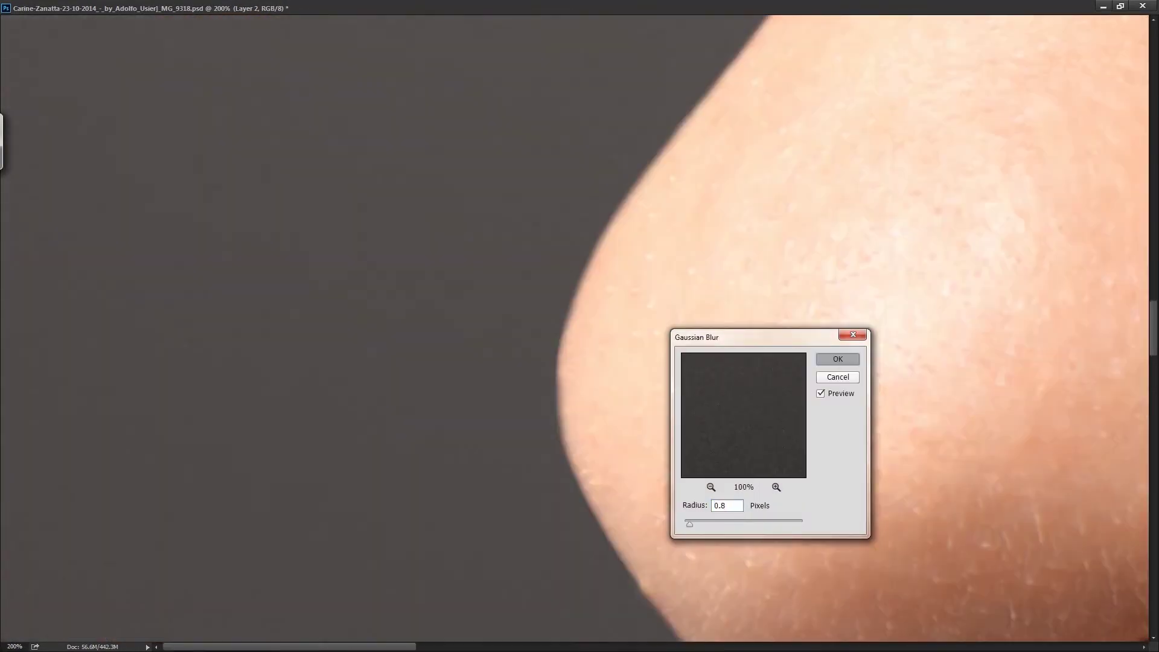
key("alt+bracketleft")
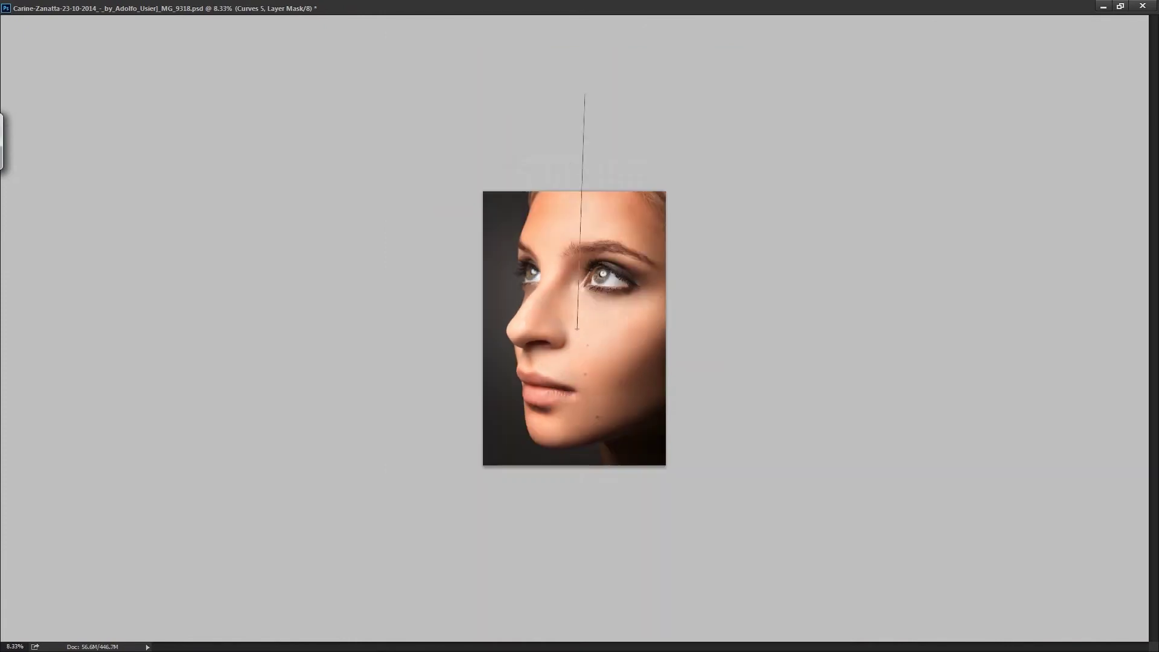
- Fit the portrait on screen and select the dodge2 layer mask in black-and-white view
key("ctrl+0")
key("ctrl+minus")
key("ctrl+minus")
key("ctrl+minus")
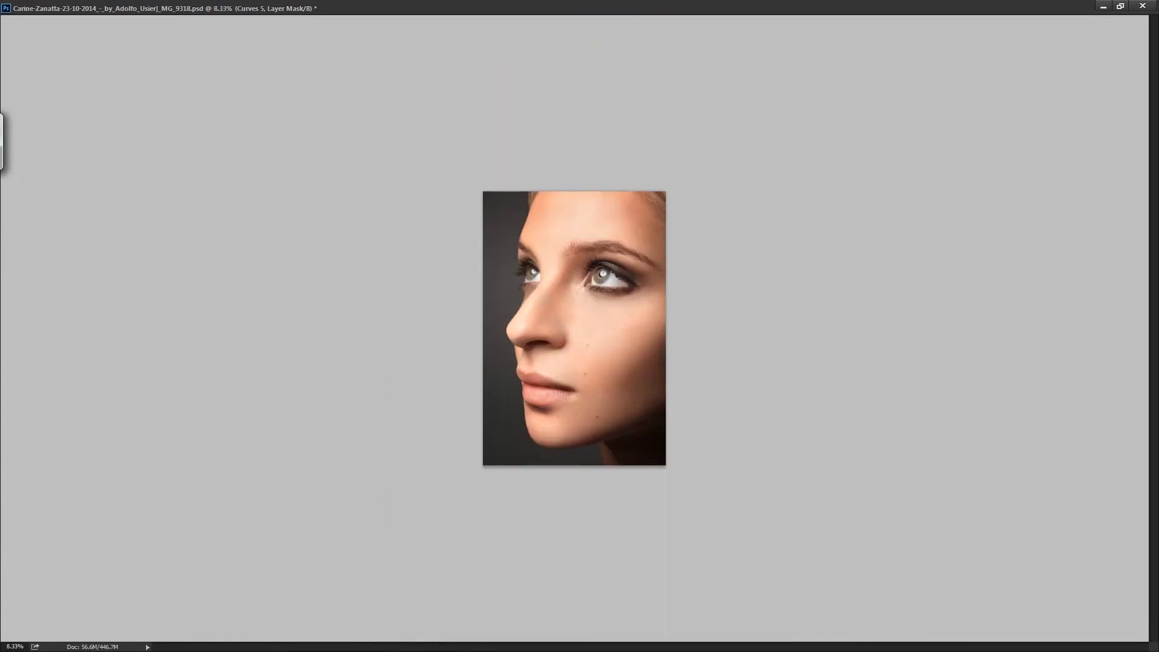
key("ctrl+0")
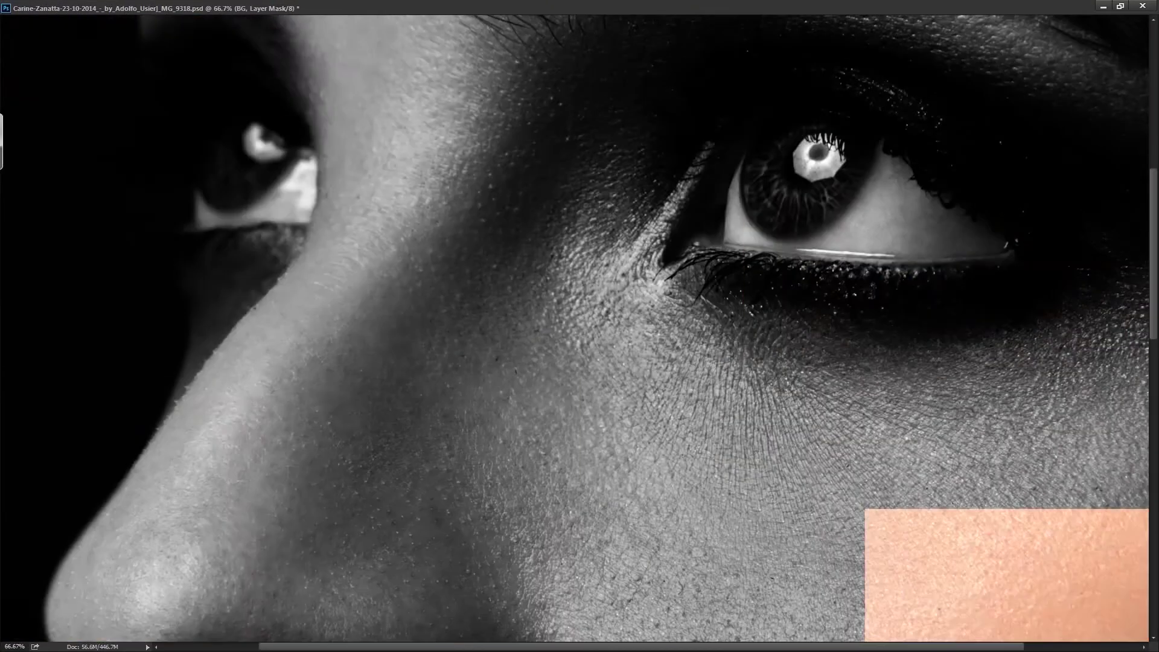
key("alt+bracketright")
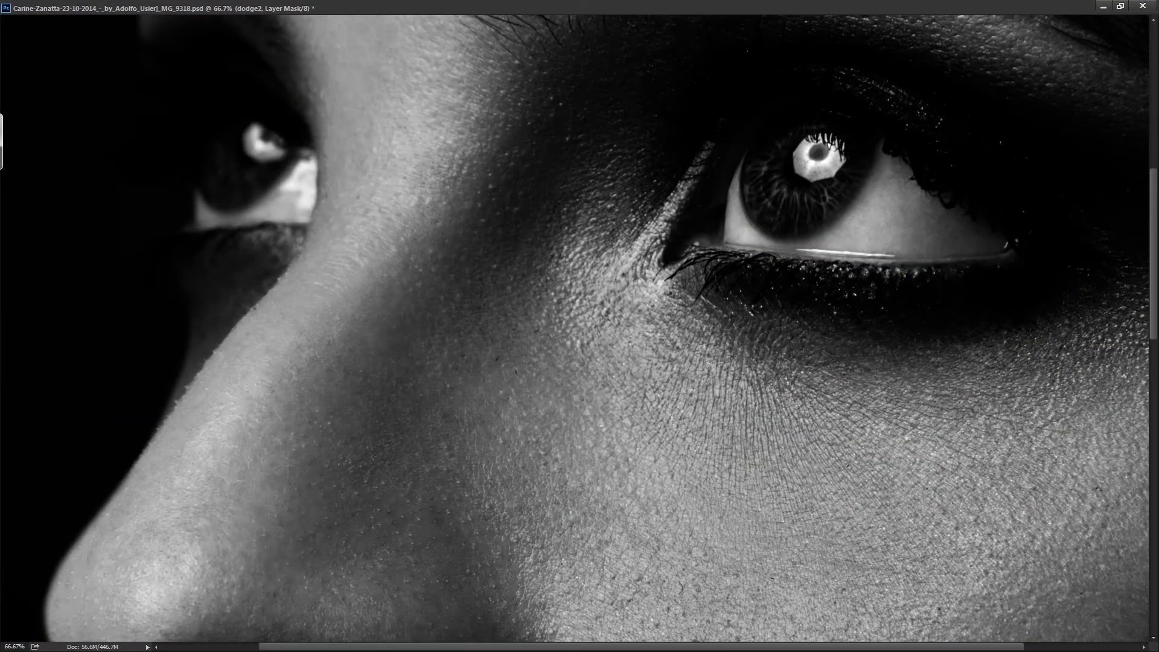
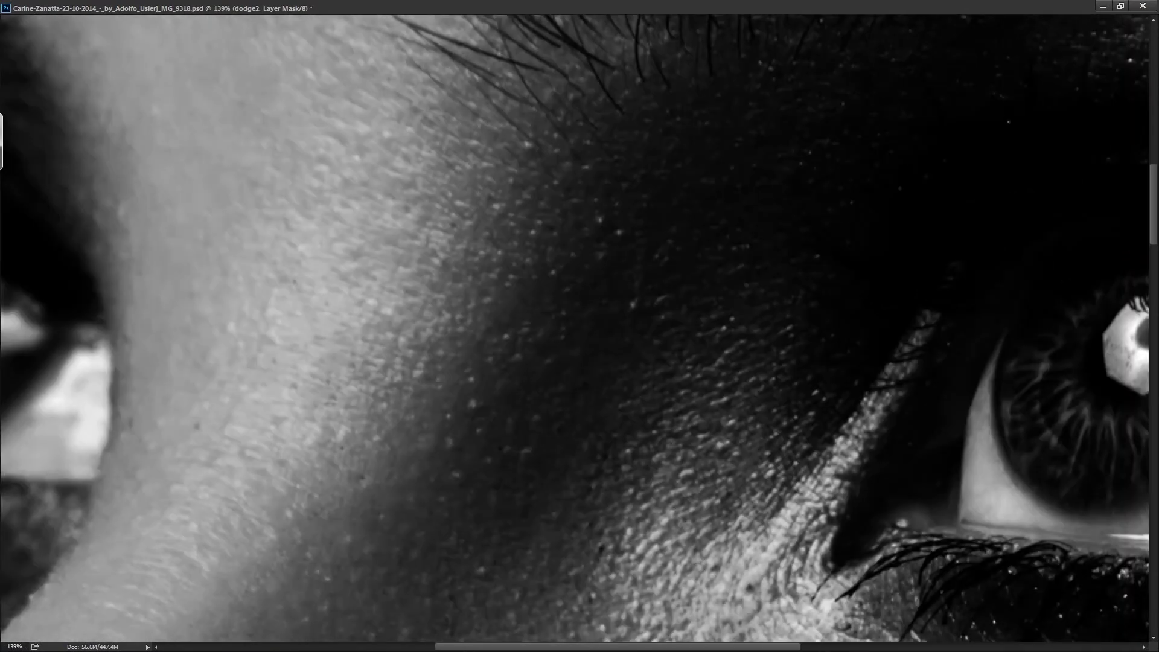
- Shape the eye area by painting soft strokes on the burn and dodge2 masks
key("alt+bracketleft")
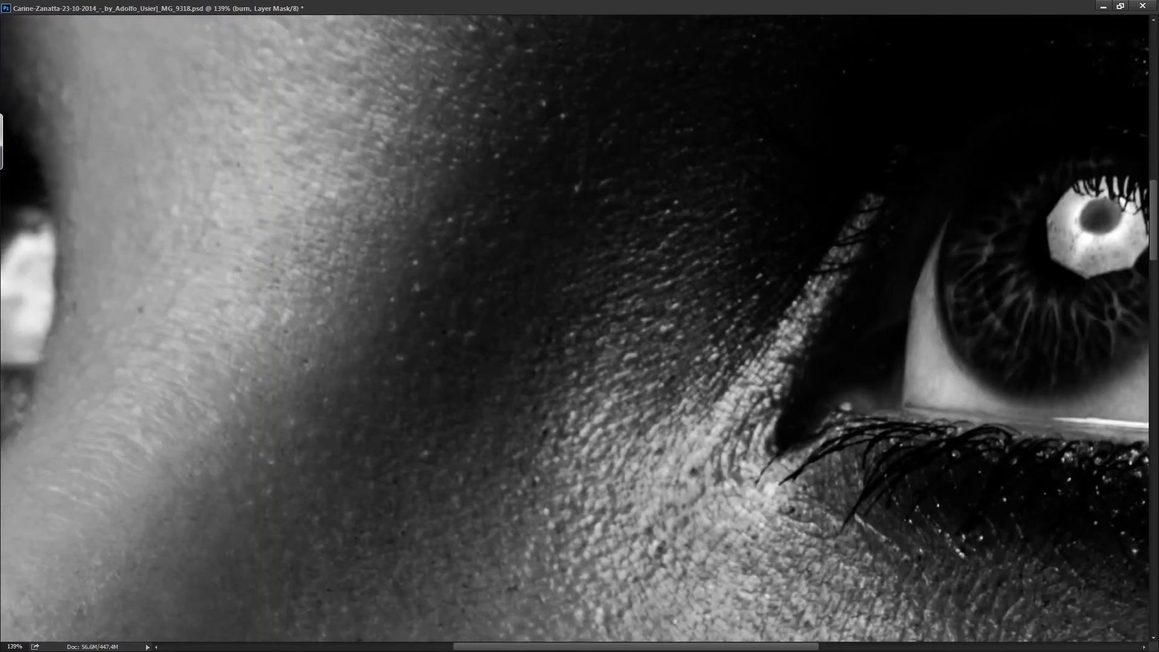
key("alt+bracketright")
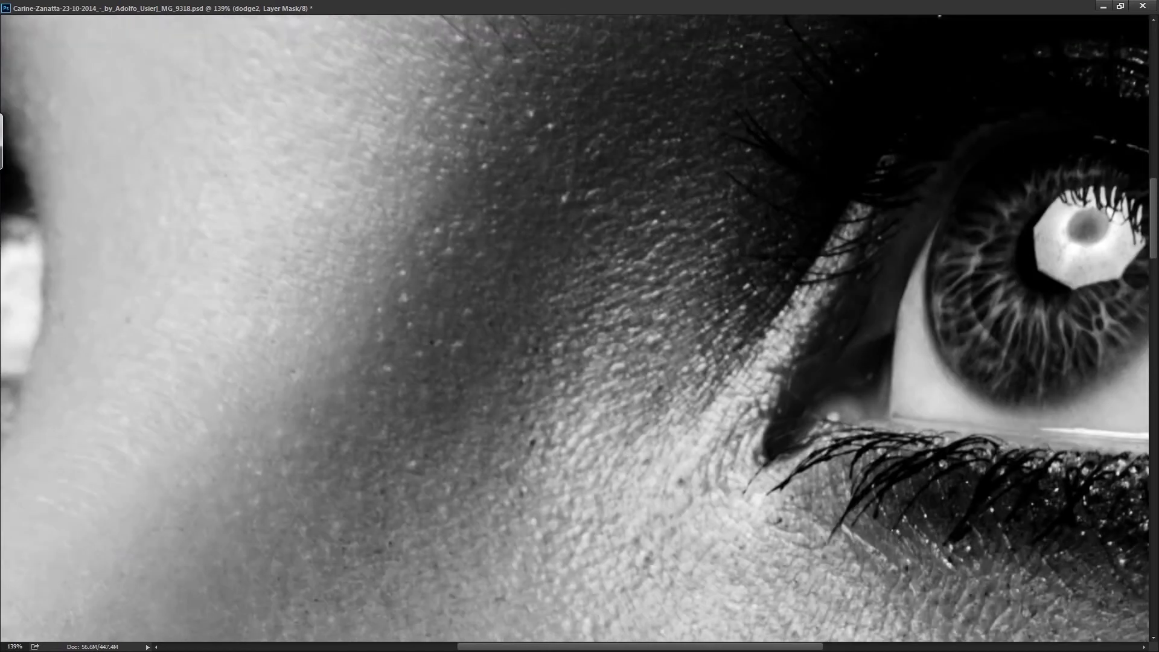
scroll(511, 403, "down", 3)
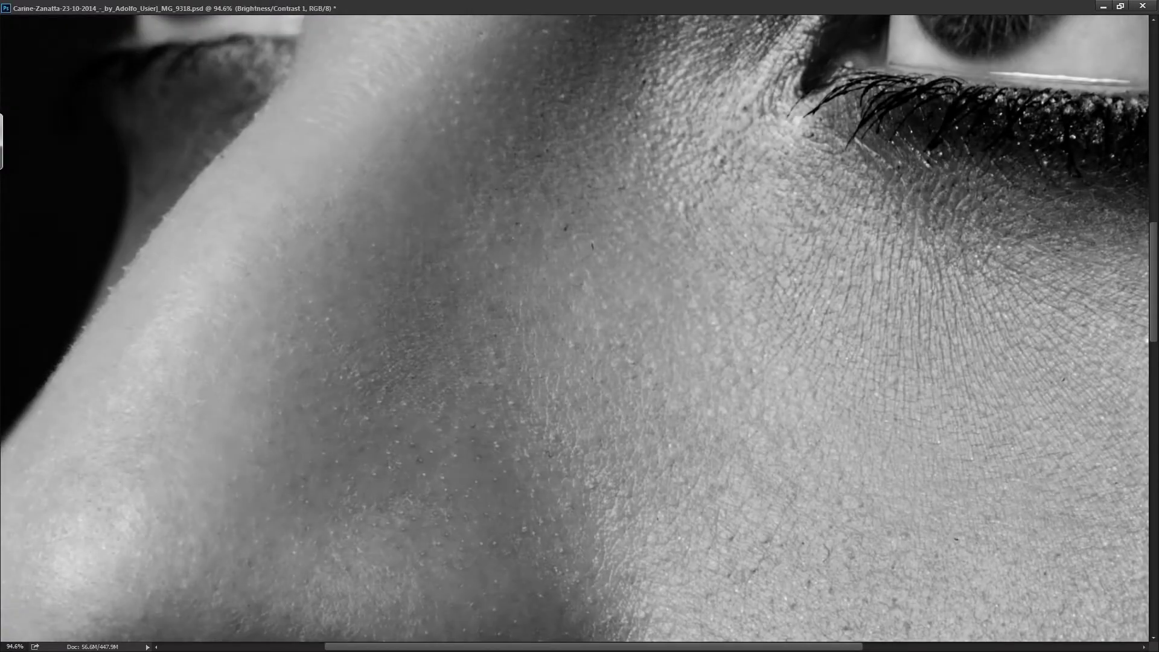
key("ctrl+backslash")
key("alt+bracketleft")
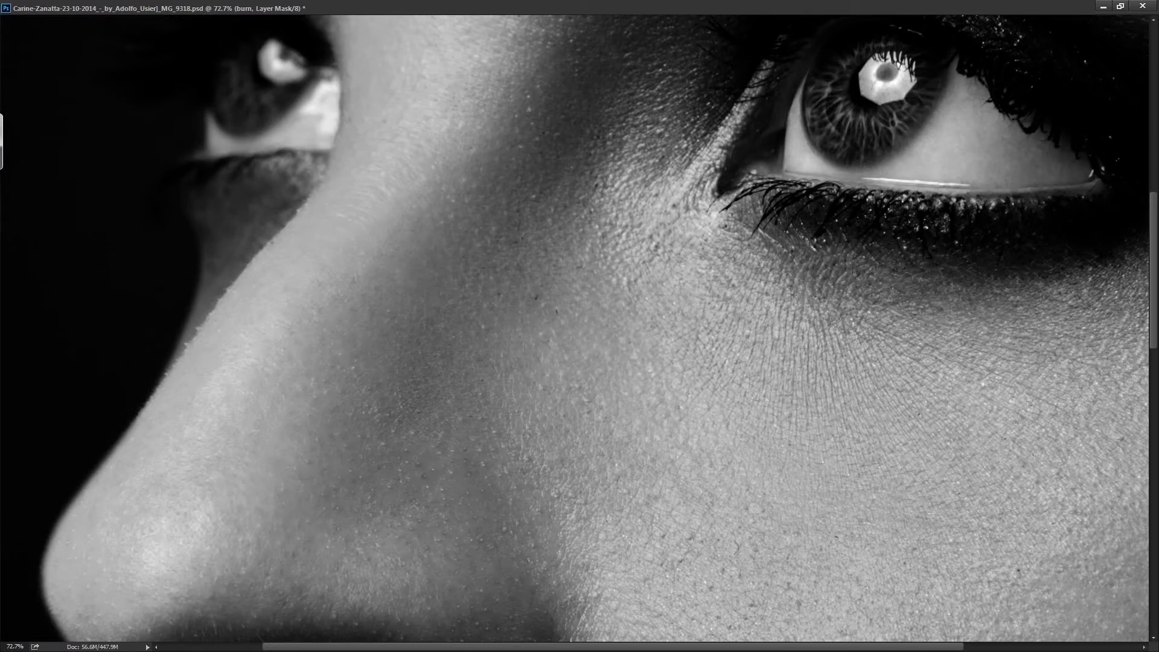
scroll(580, 326, "down", 3)
- Refine the cheek and nose shaping, alternating between the burn and dodge2 masks
key("alt+bracketright")
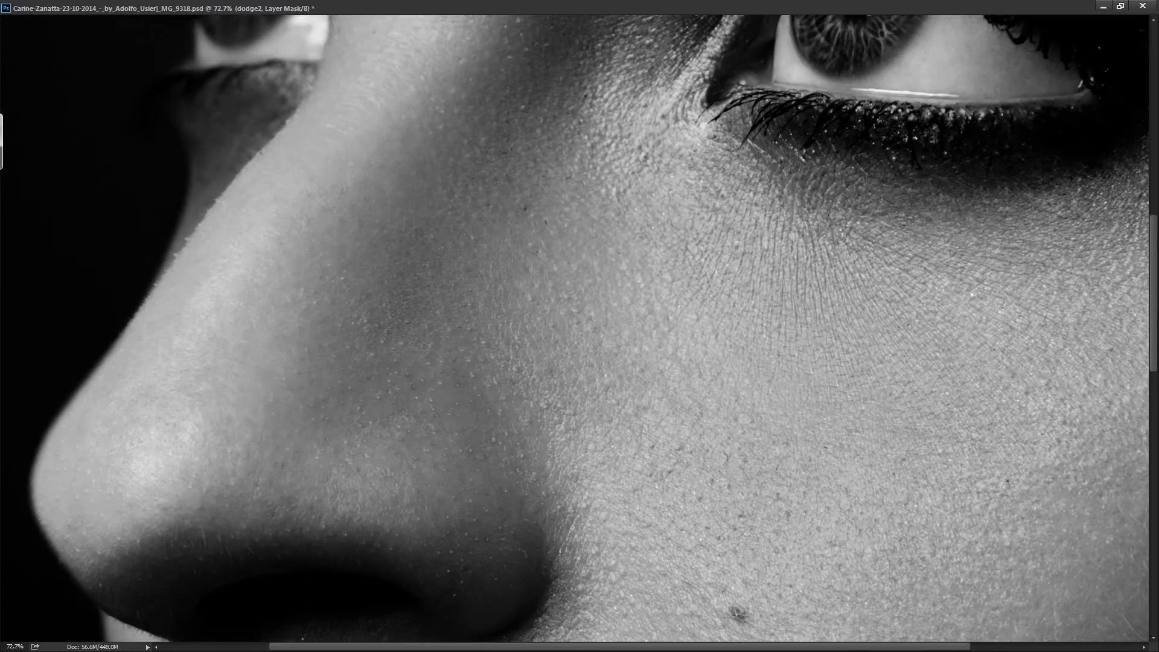
scroll(579, 326, "up", 1)
key("alt+bracketleft")
scroll(579, 326, "up", 2)
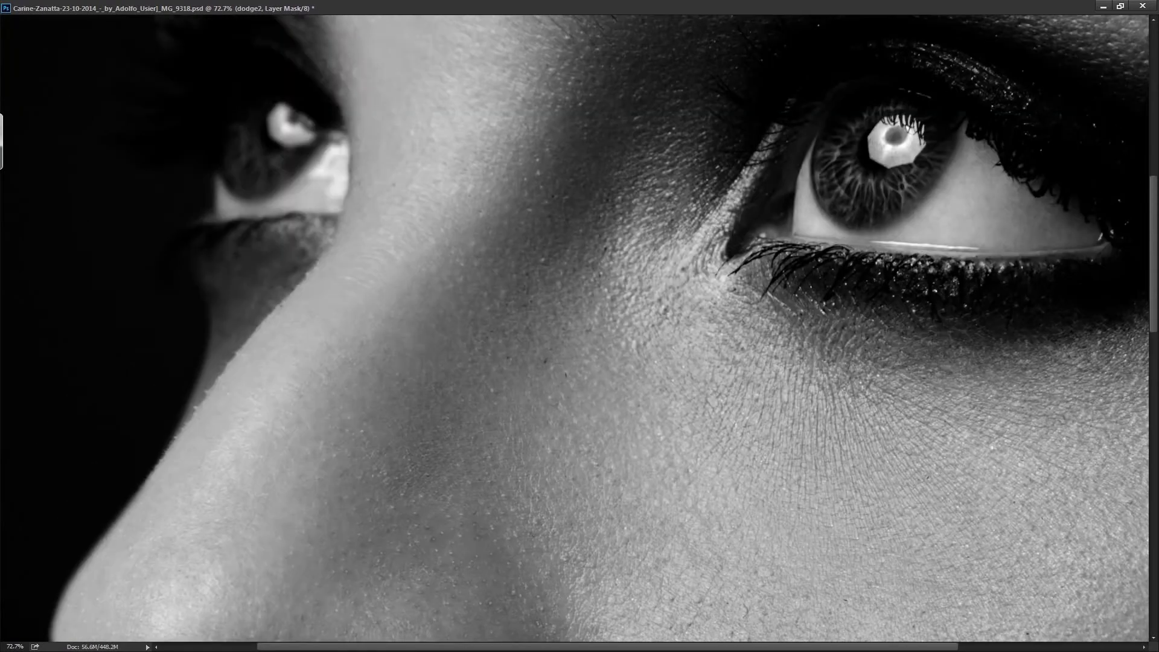
key("alt+bracketright")
scroll(579, 326, "up", 3)
scroll(579, 326, "left", 1)
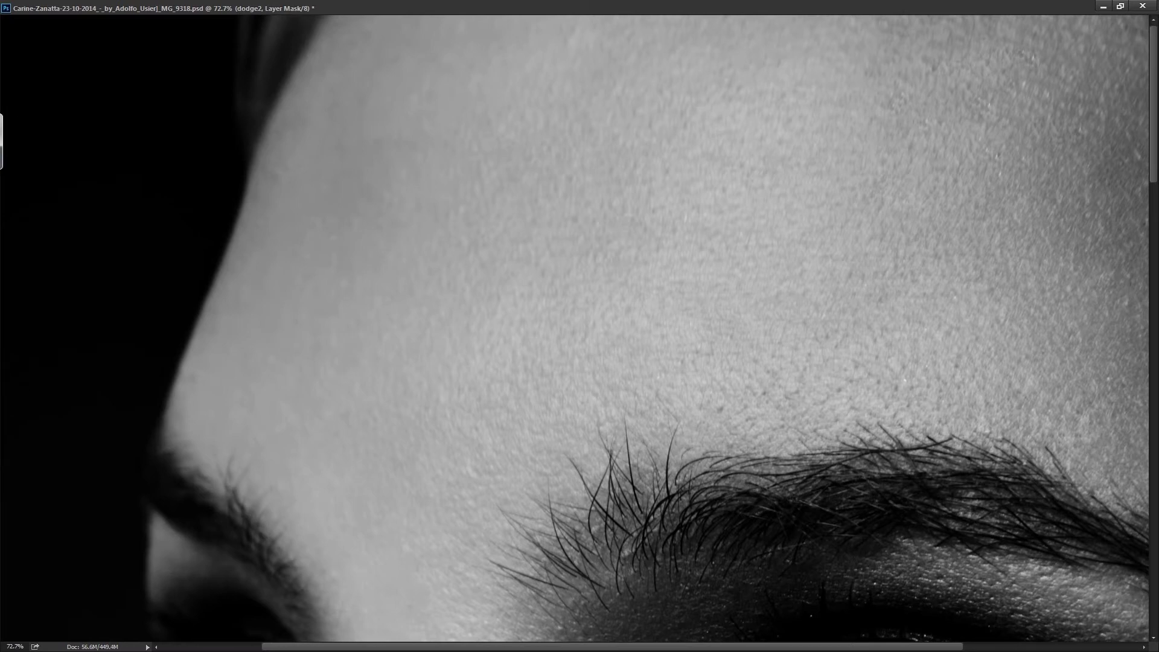
- Smooth the forehead tones above the brow on the dodge2 and burn masks
scroll(580, 326, "right", 2)
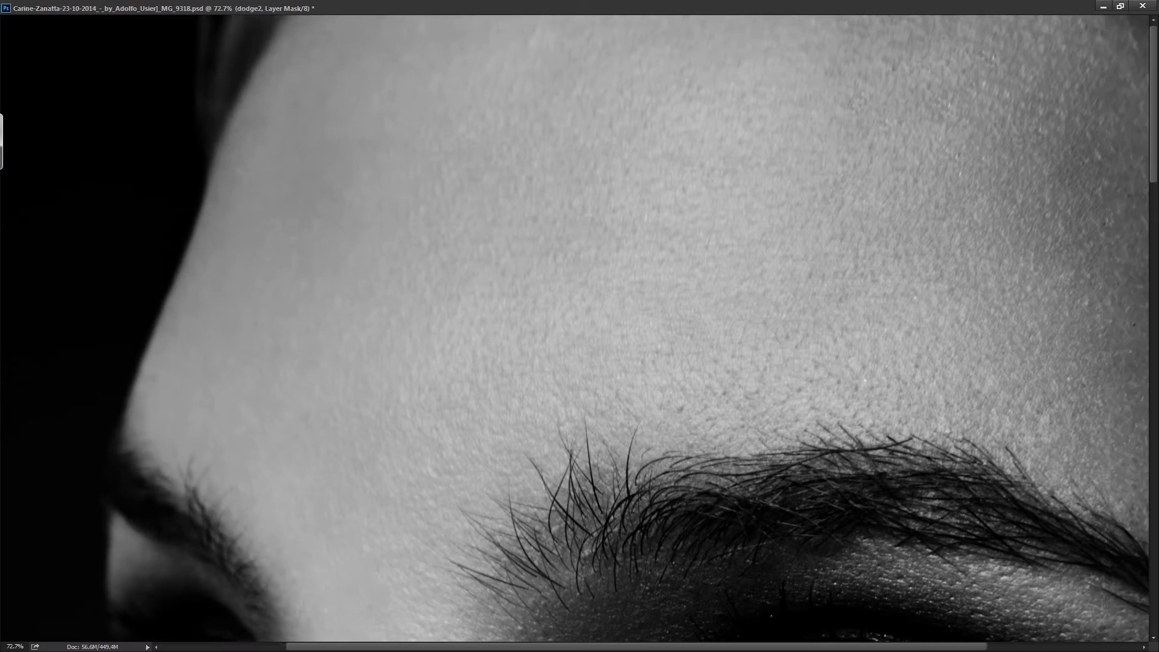
scroll(579, 326, "right", 5)
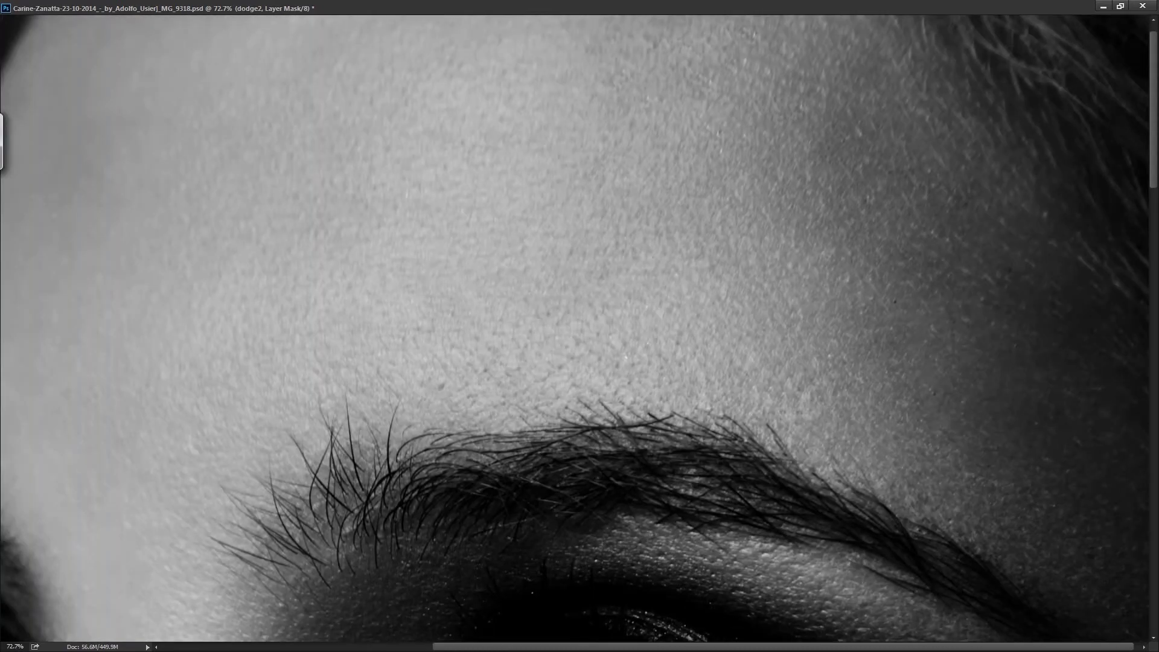
scroll(579, 326, "right", 1)
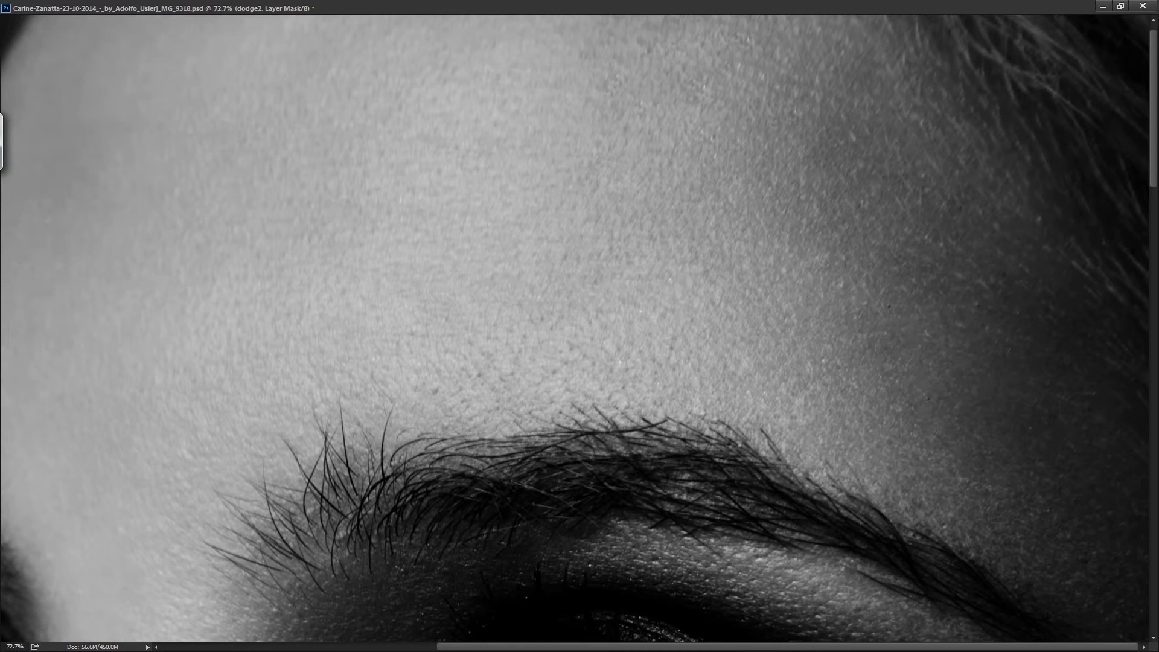
scroll(580, 326, "up", 1)
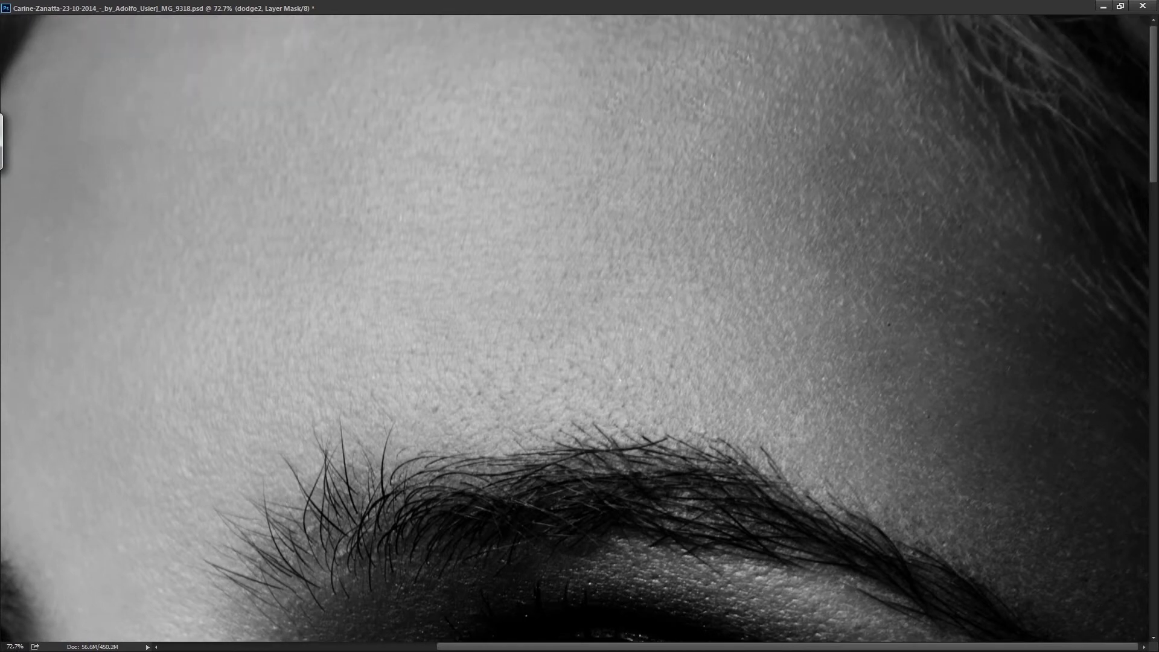
key("alt+bracketright")
key("alt+bracketleft")
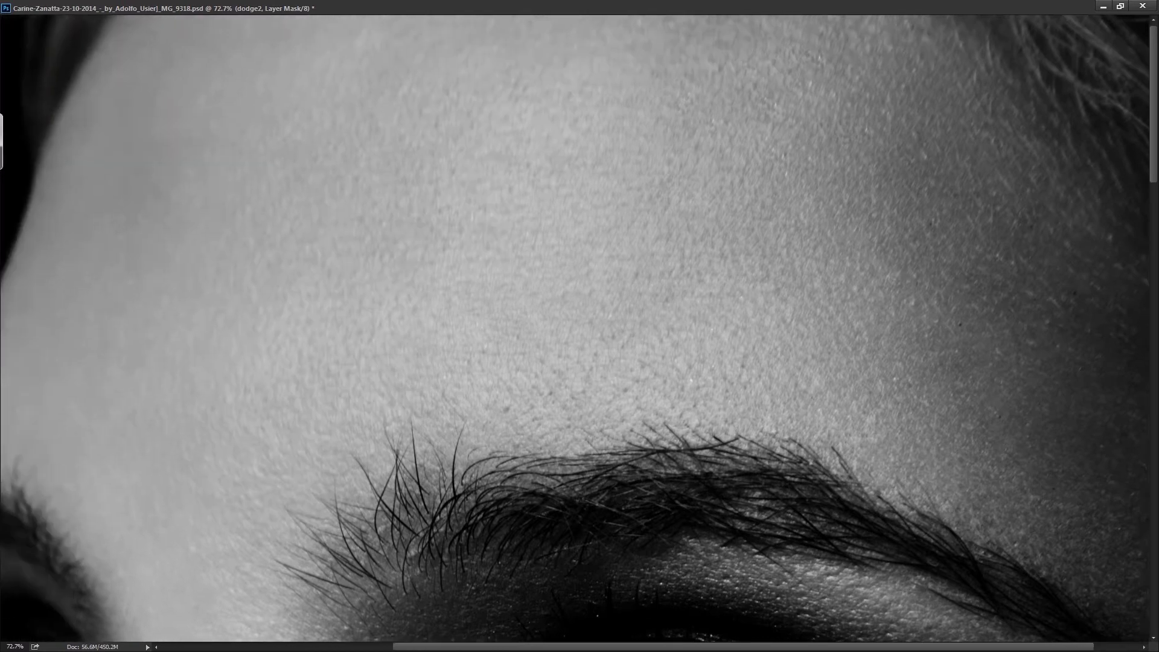
scroll(574, 332, "down", 3)
- Dodge and burn around the lips and chin, alternating the burn and dodge2 masks
key("alt+bracketright")
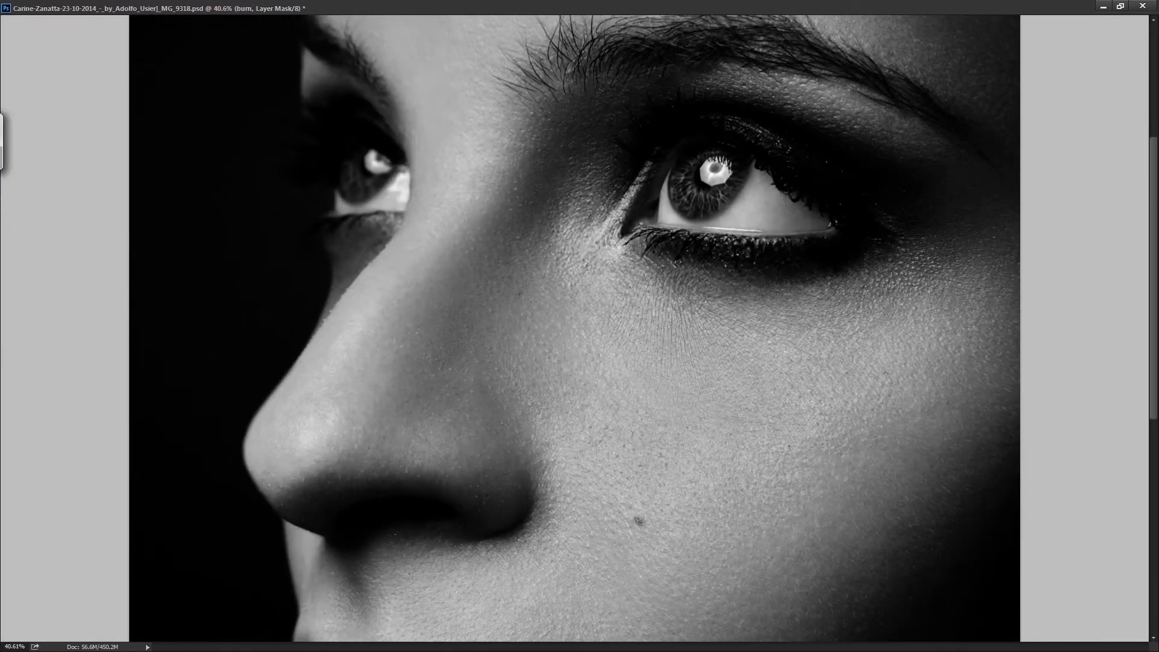
key("alt+bracketleft")
key("alt+bracketright")
key("alt+bracketleft")
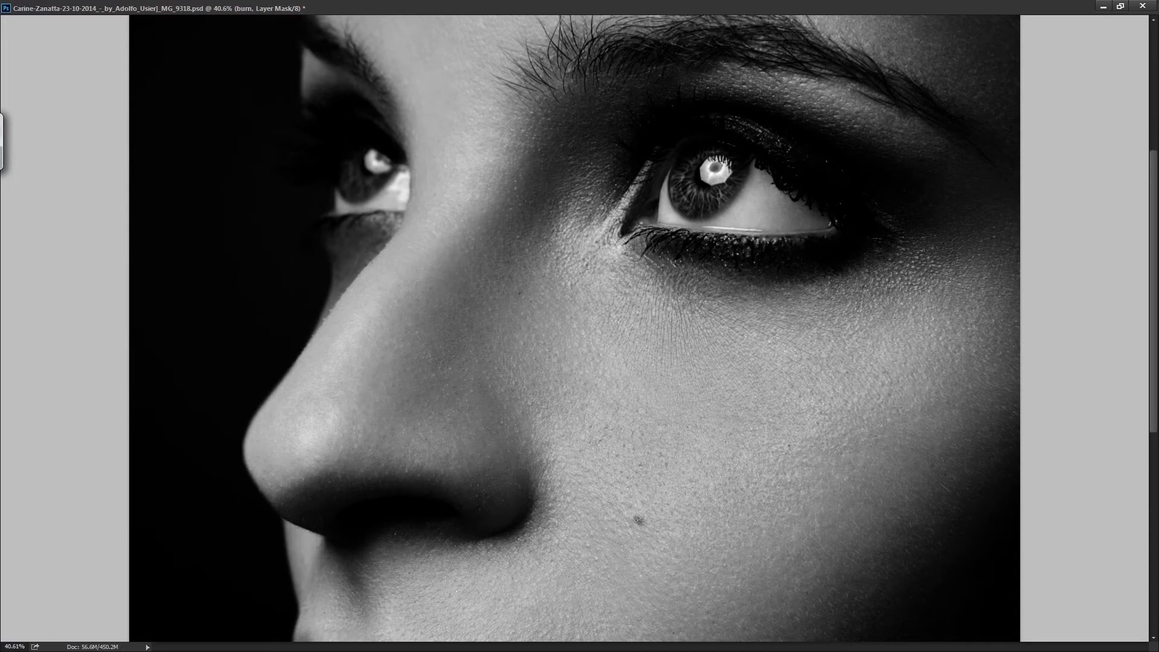
scroll(574, 329, "down", 2)
key("alt+bracketright")
key("alt+bracketleft")
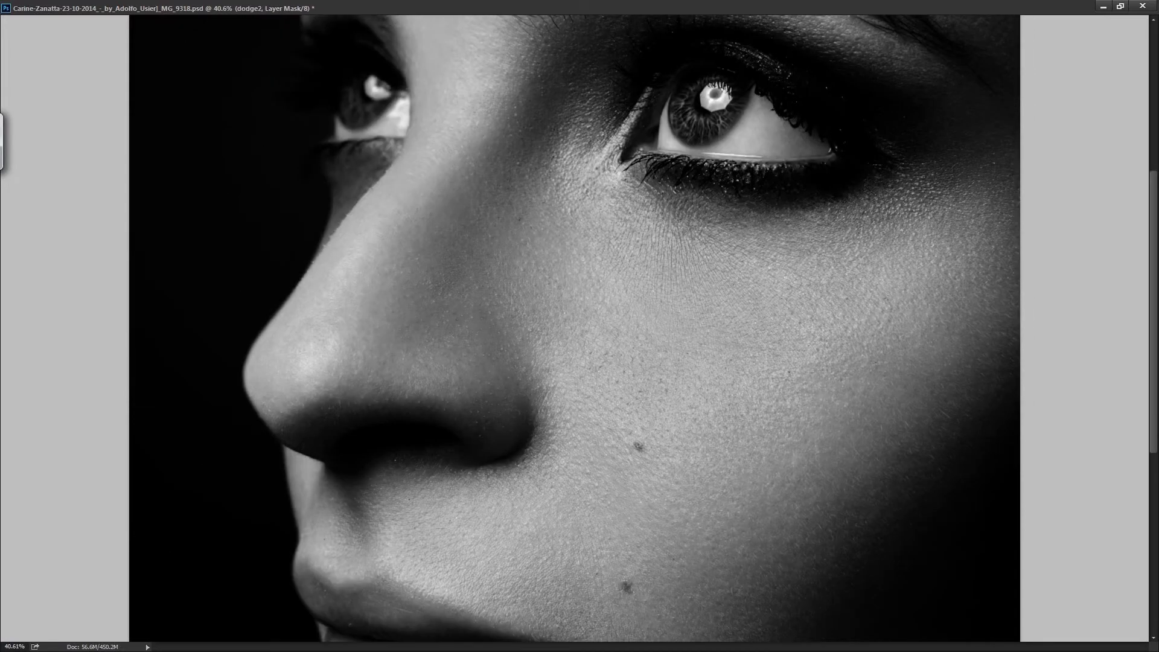
key("alt+bracketright")
key("alt+bracketleft")
- Check the lips and chin up close, then view the whole portrait in full colour
key("ctrl+0")
key("alt+bracketright")
key("alt+bracketleft")
key("alt+bracketright")
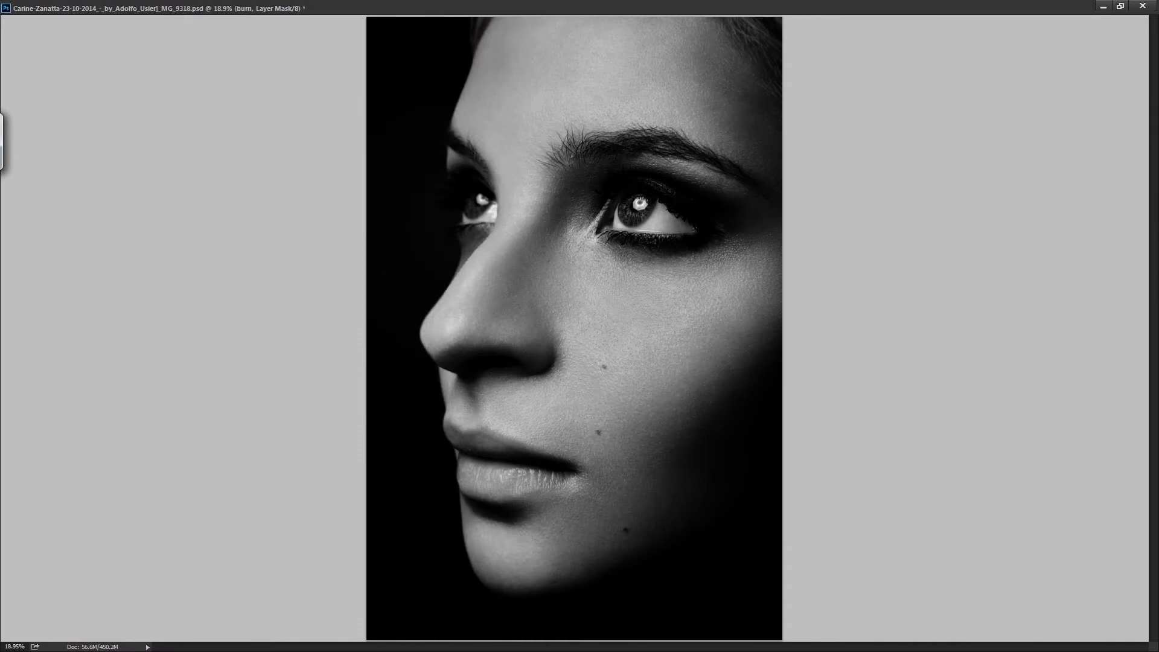
key("ctrl+plus")
key("ctrl+plus")
key("ctrl+plus")
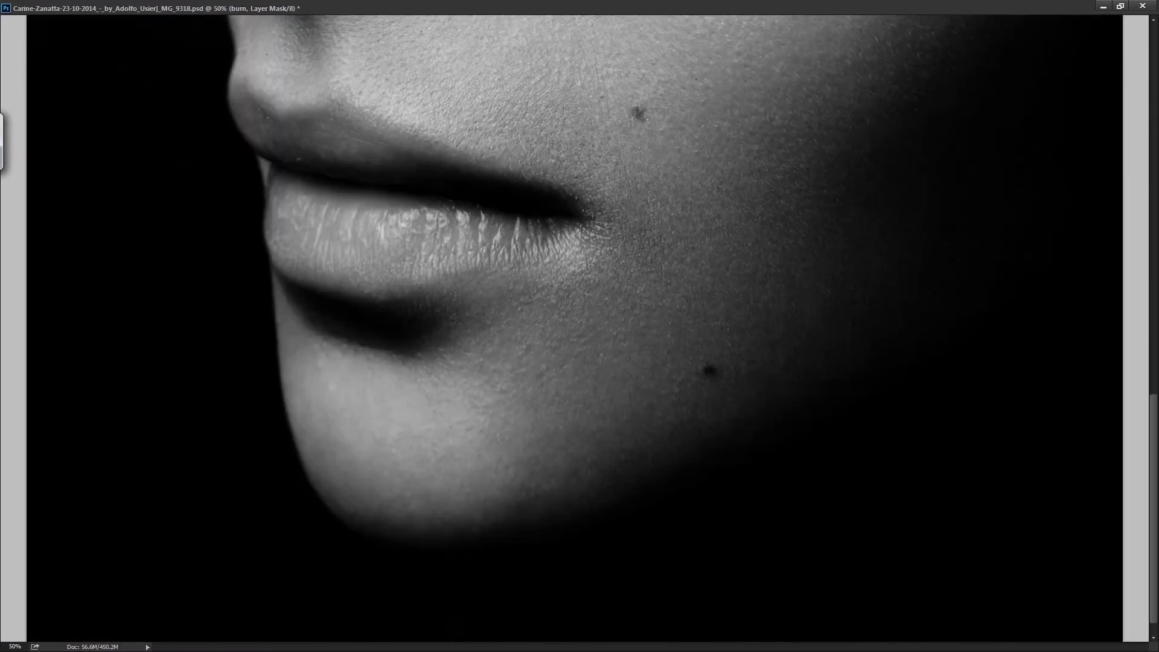
key("ctrl+0")
key("alt+bracketleft")
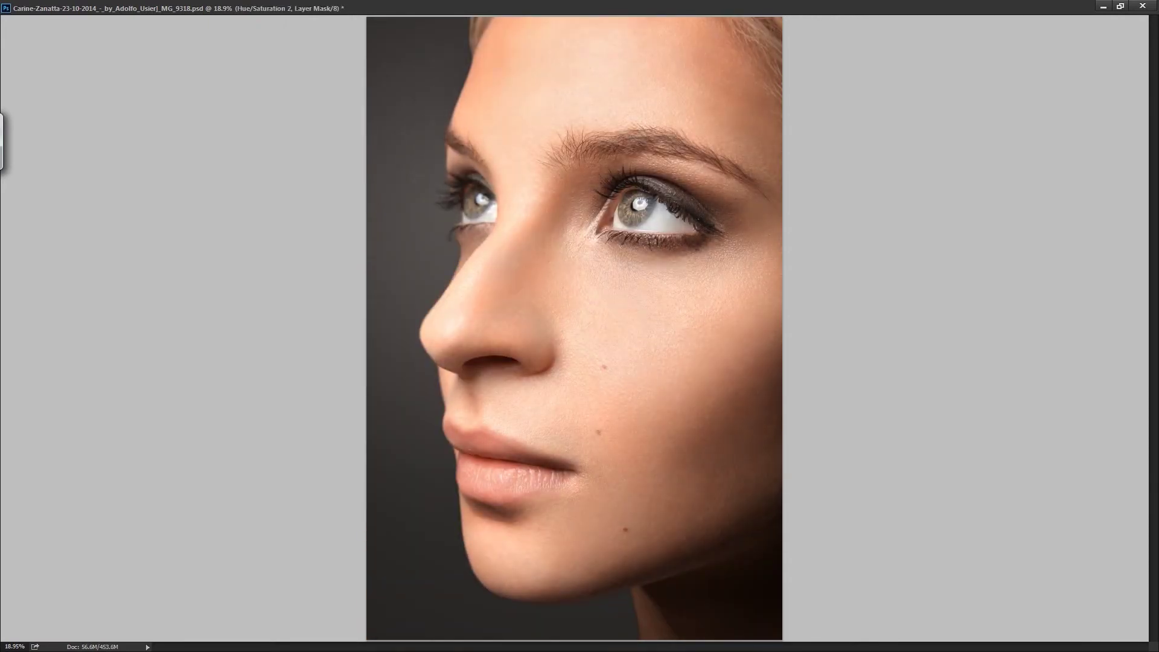
- Review the burn and dodge layers by stepping through the layer stack
key("alt+bracketleft")
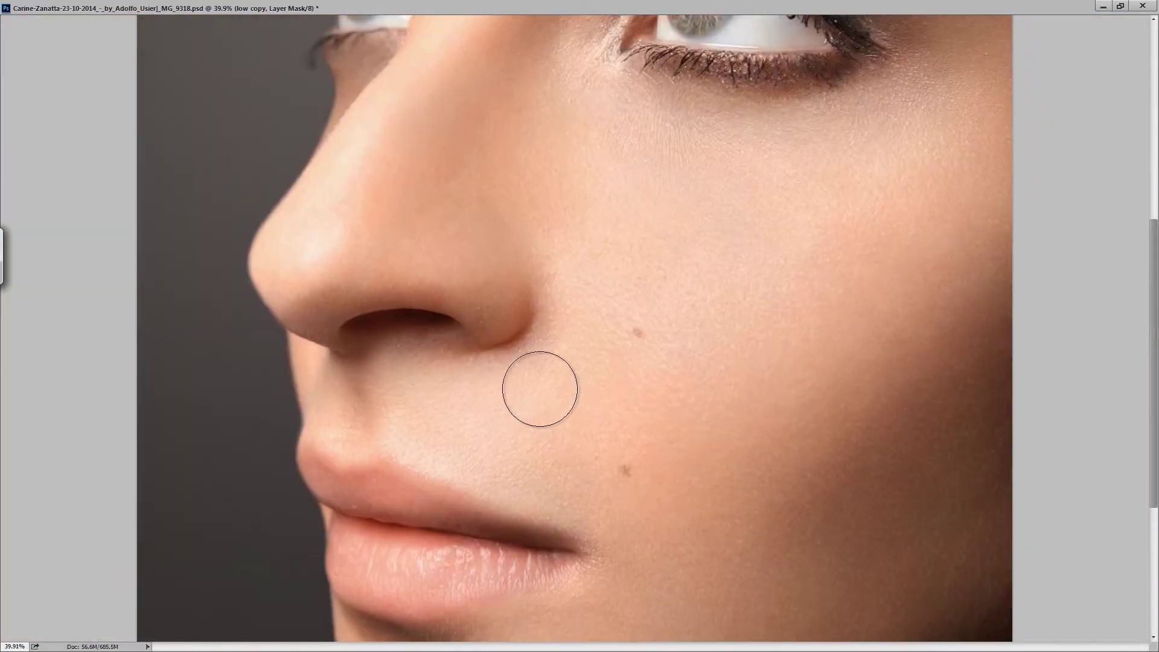
scroll(539, 389, "up", 5)
scroll(582, 380, "up", 1)
scroll(969, 223, "up", 10)
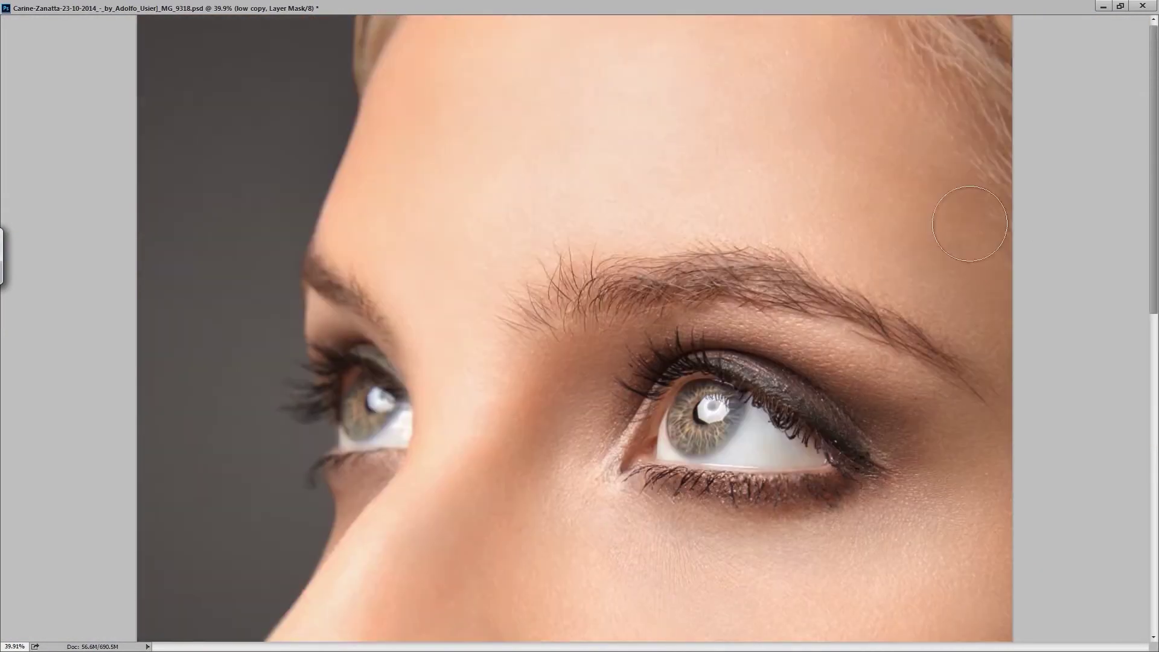
scroll(402, 195, "down", 4)
key("alt+bracketright")
scroll(455, 355, "up", 2)
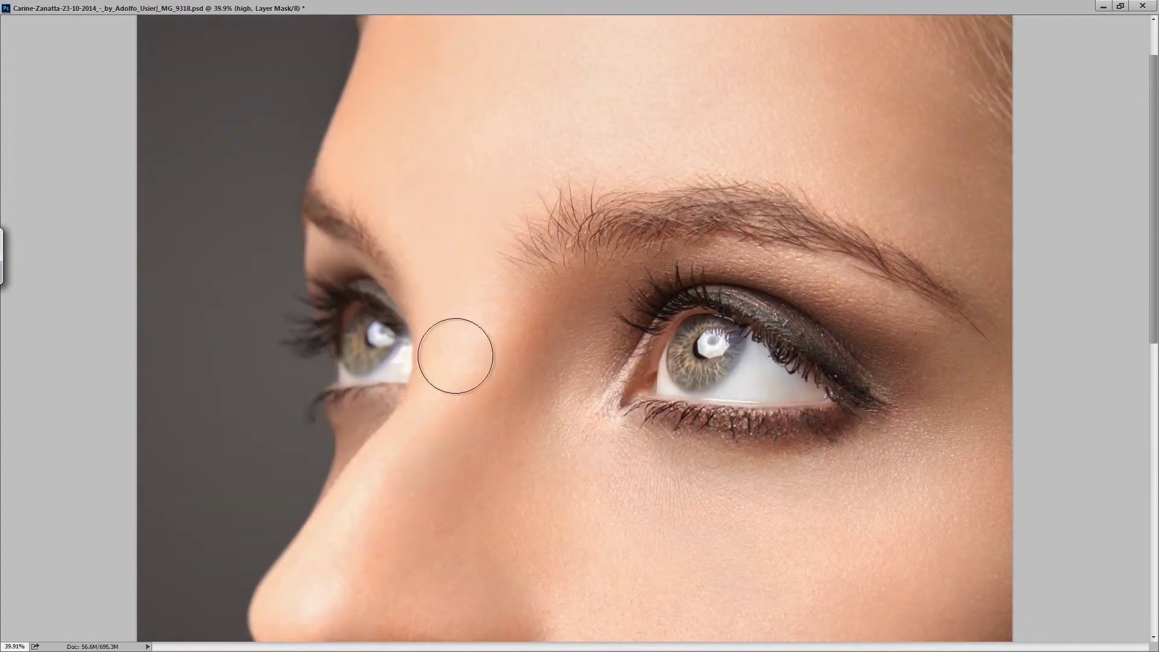
scroll(455, 356, "up", 2)
key("alt+bracketright")
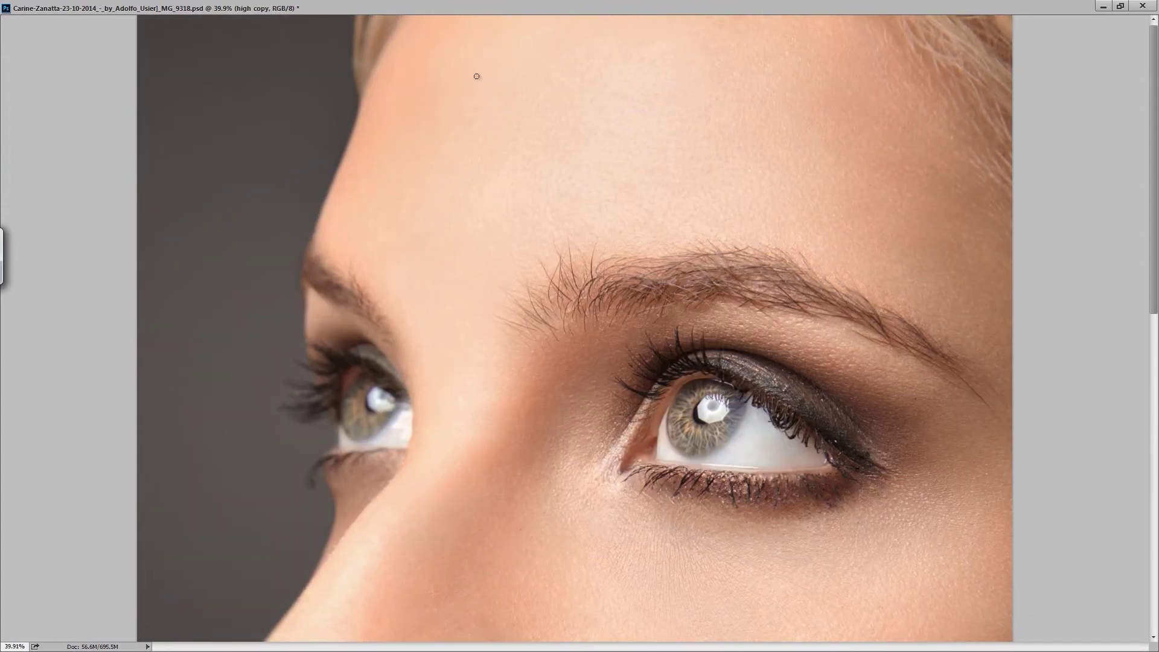
scroll(388, 214, "up", 5)
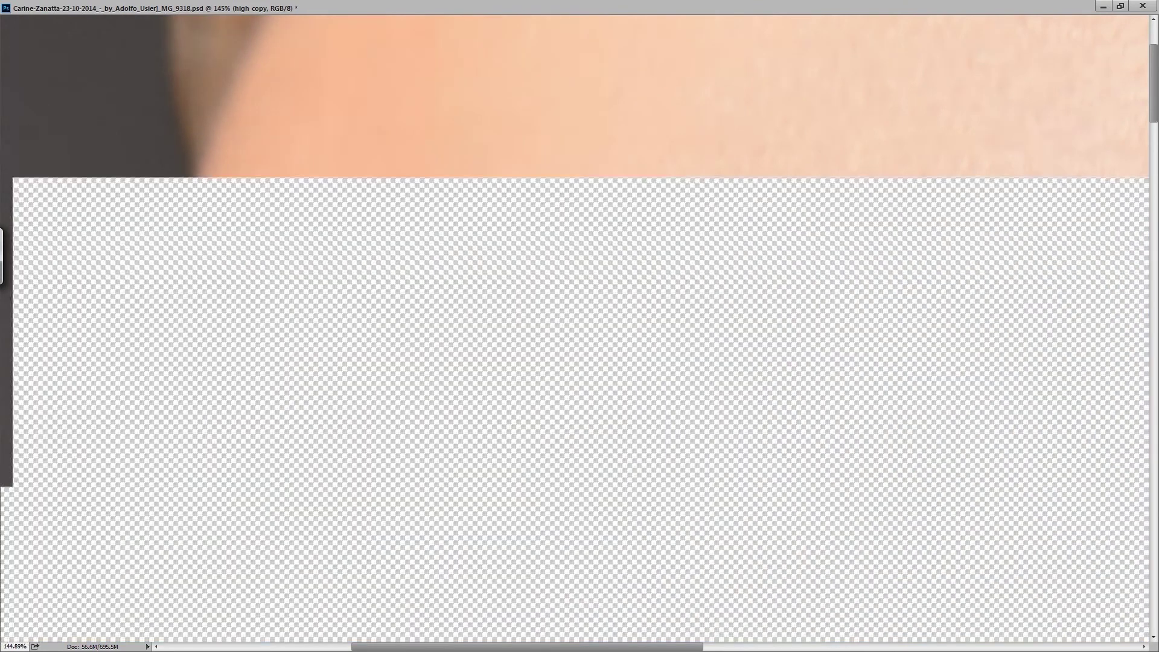
- Inspect the forehead, brow, eyes and cheek beside the nose at different zoom levels
key("ctrl+0")
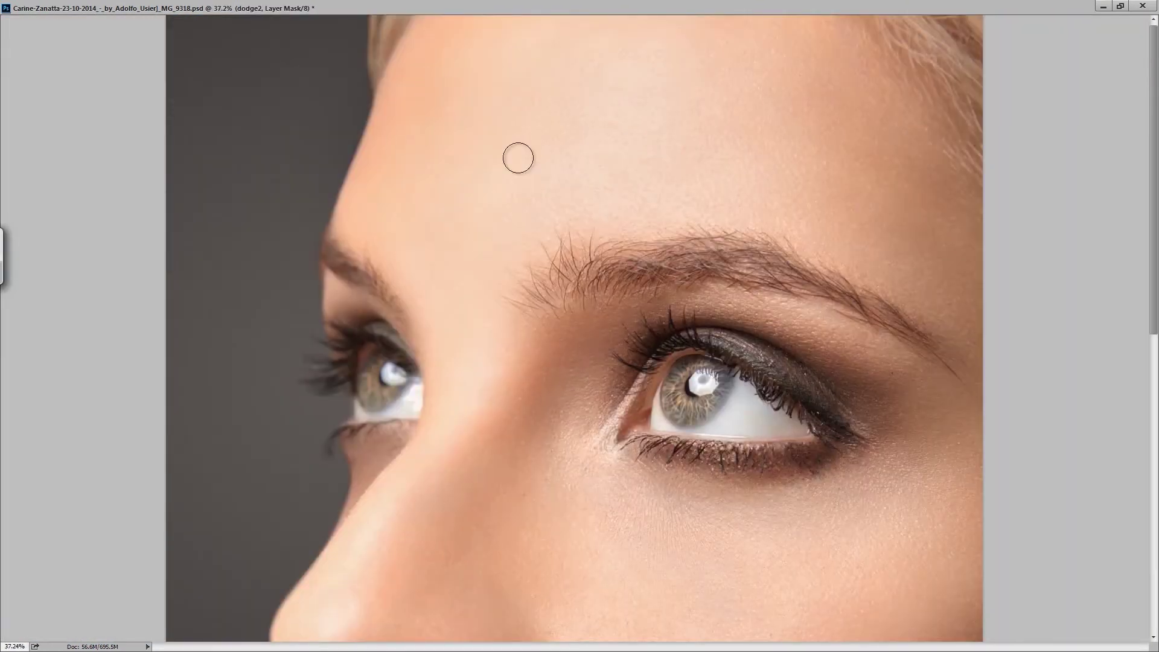
scroll(559, 302, "up", 2)
key("ctrl+2")
key("ctrl+backslash")
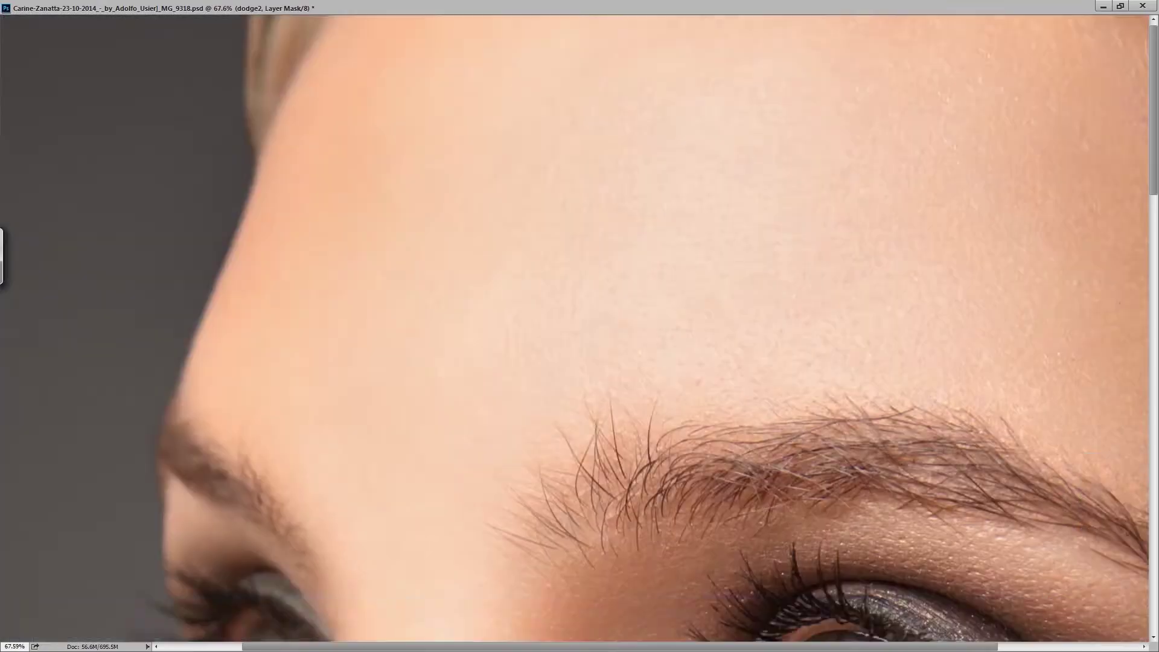
scroll(481, 277, "right", 2)
scroll(481, 277, "right", 2)
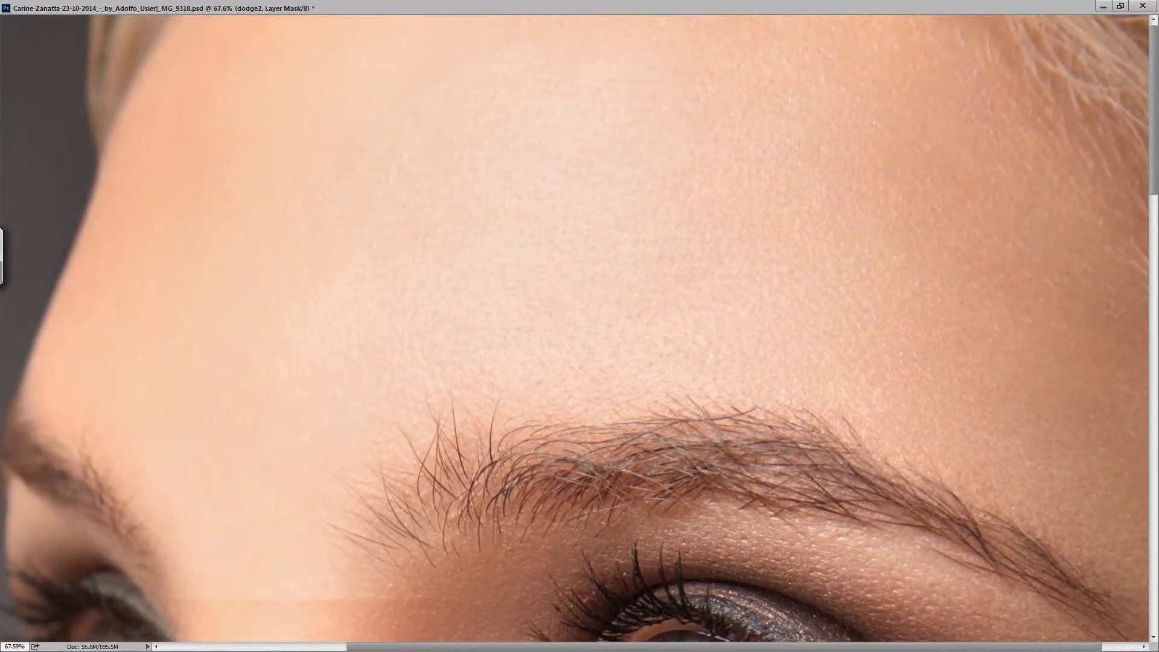
scroll(962, 199, "right", 2)
left_click_drag(849, 355, 785, 355)
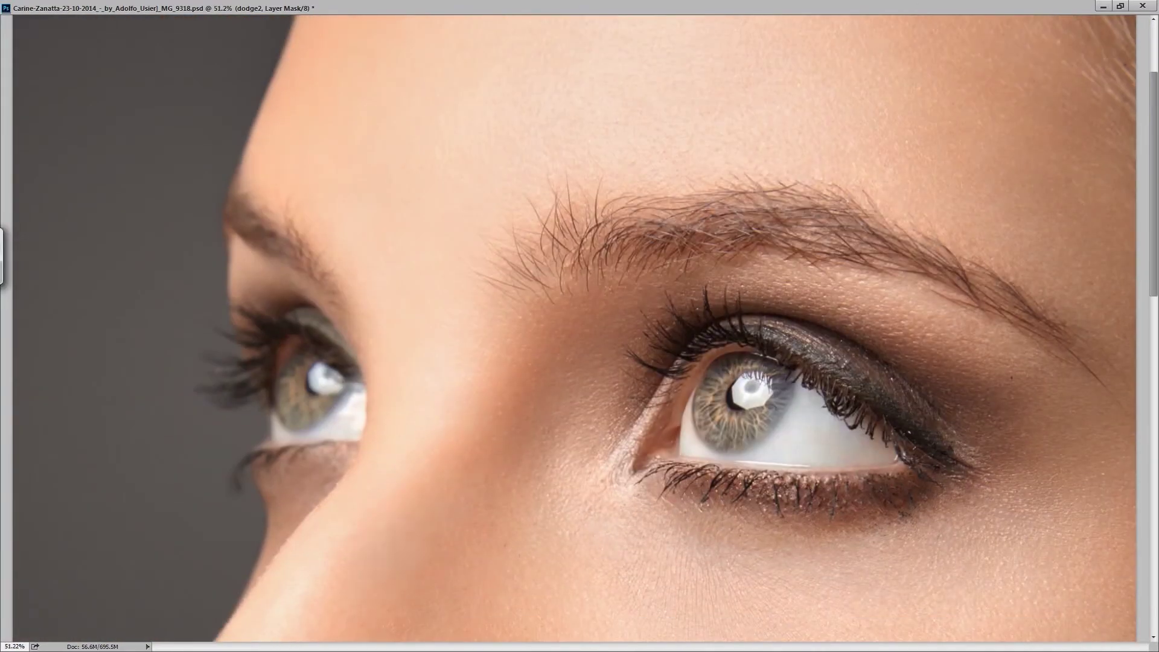
key("ctrl+0")
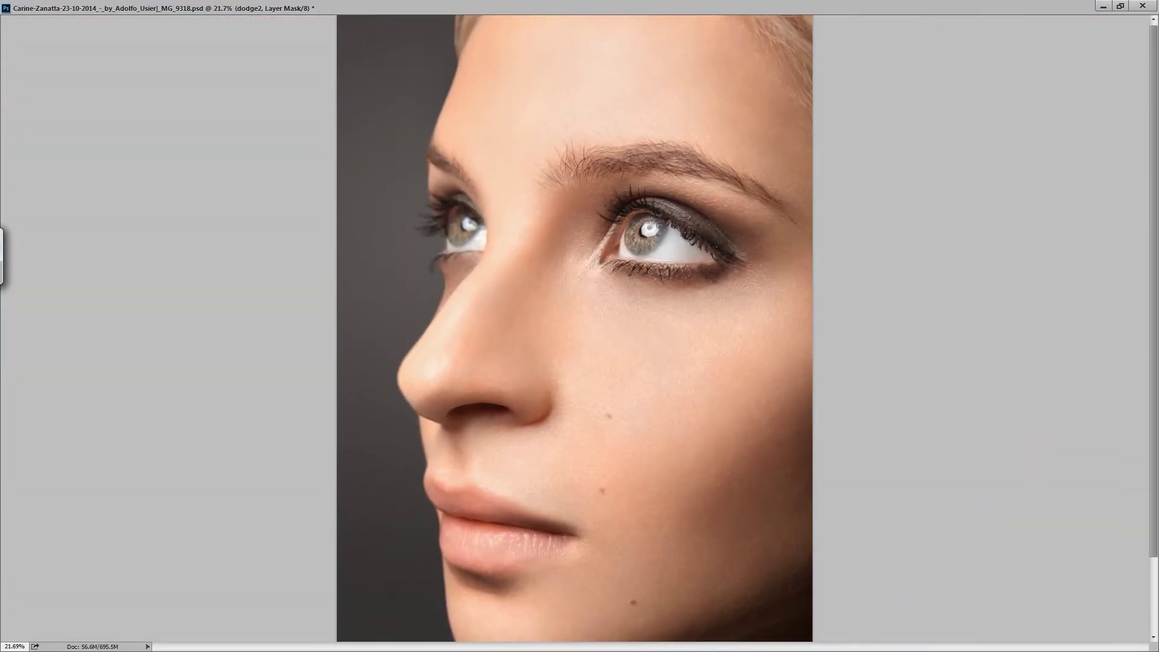
left_click_drag(493, 352, 839, 397)
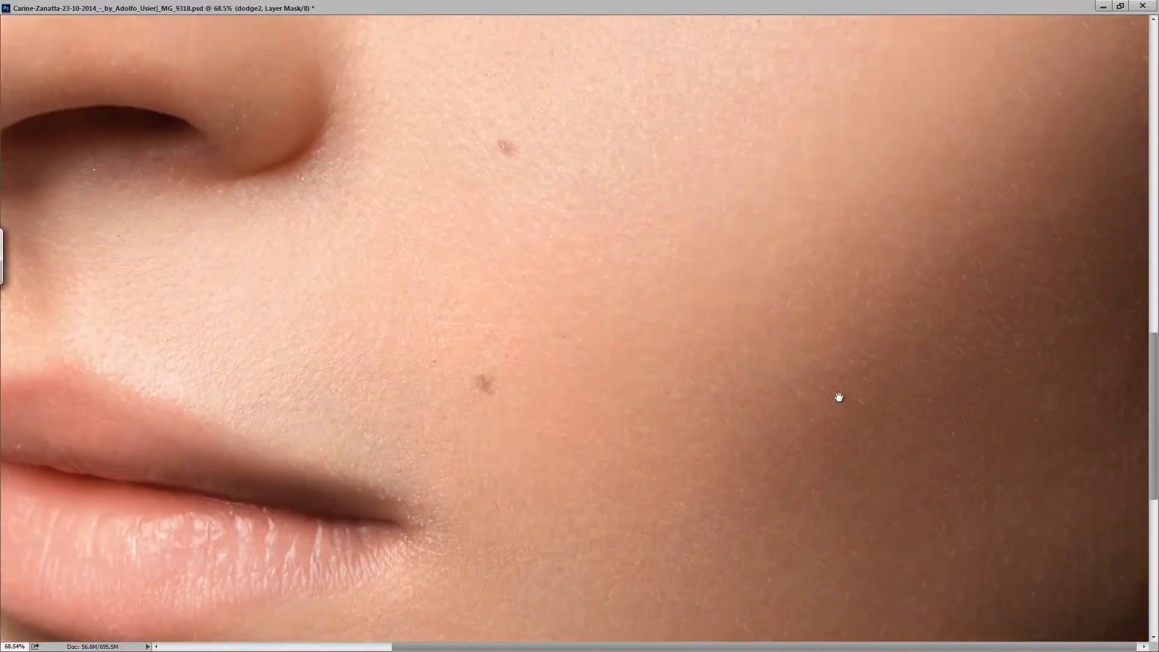
- Compare the dodge and burn layers across the whole face
scroll(839, 397, "down", 3)
scroll(414, 517, "down", 2)
scroll(414, 517, "down", 2)
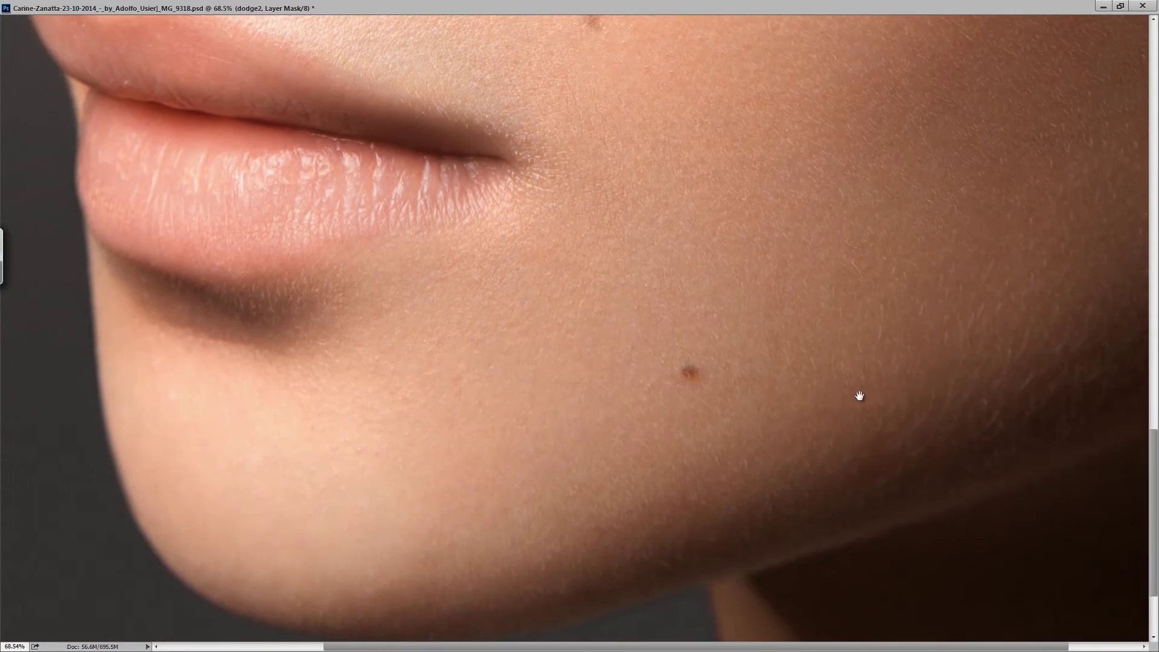
scroll(858, 395, "up", 2)
scroll(817, 497, "up", 4)
key("ctrl+0")
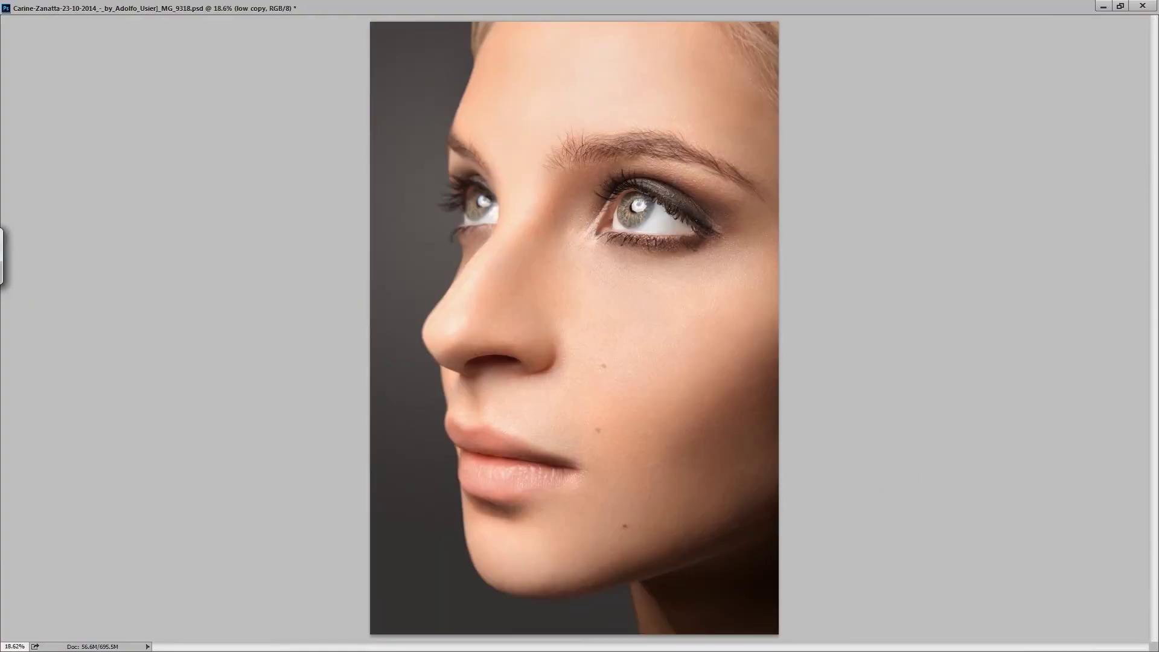
scroll(574, 362, "up", 5)
key("alt+]")
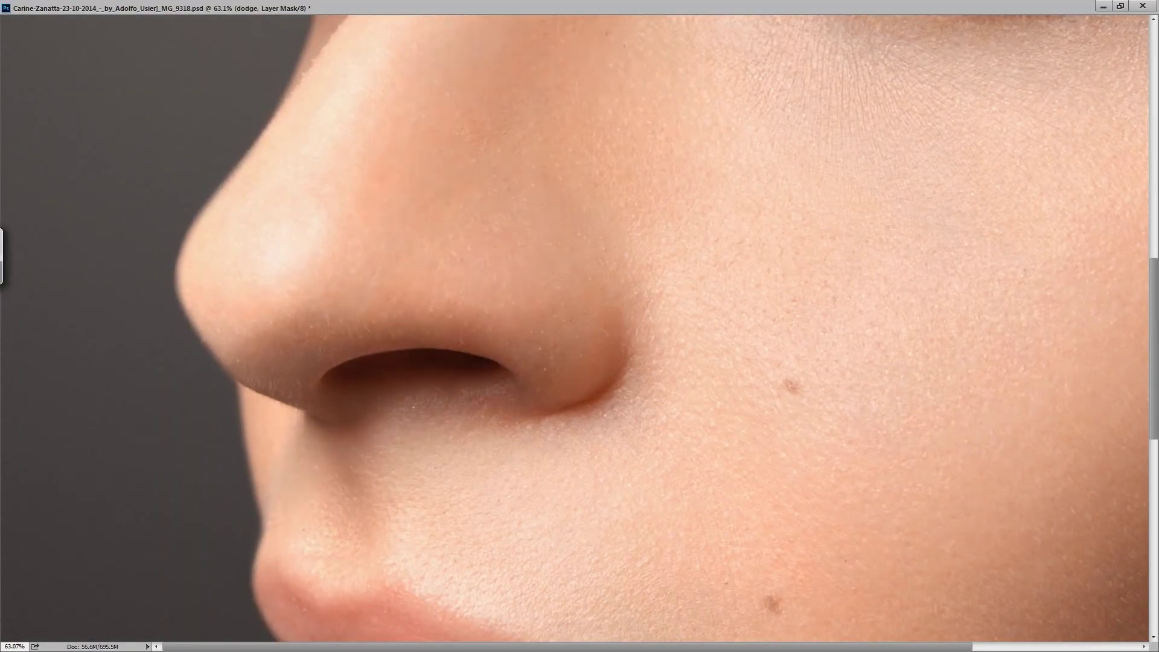
key("alt+[")
- Select the high copy layer and zoom in on the eyebrow
scroll(497, 300, "down", 3)
scroll(496, 300, "down", 2)
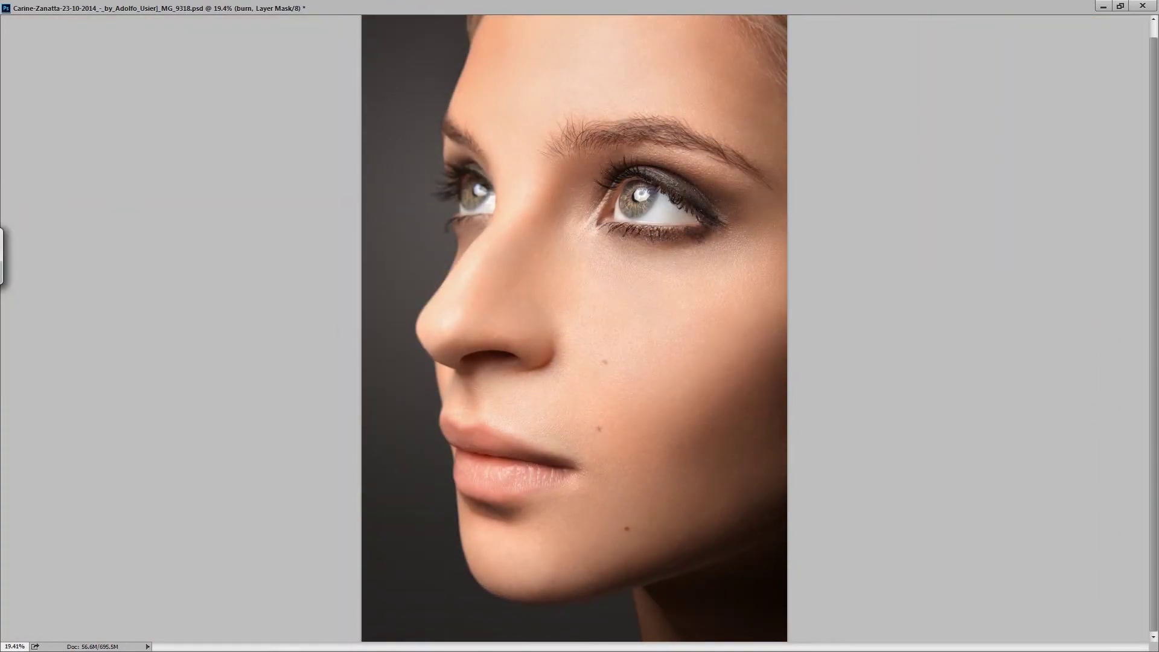
scroll(497, 338, "up", 4)
scroll(496, 338, "down", 5)
key("alt+period")
scroll(497, 338, "up", 1)
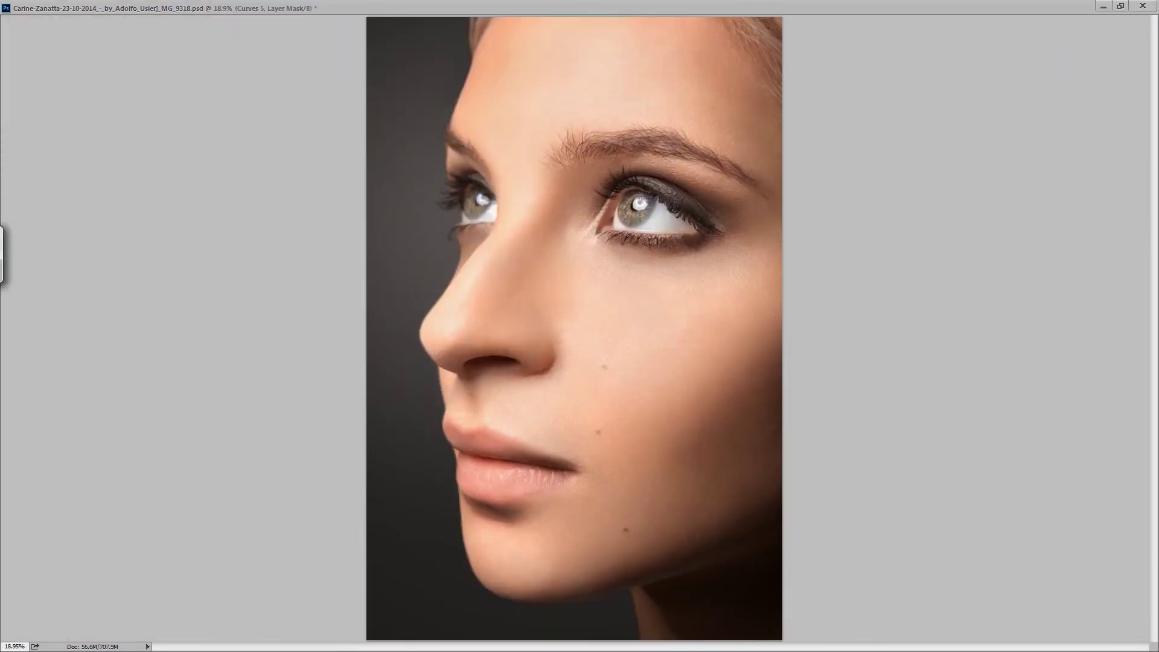
scroll(497, 338, "up", 4)
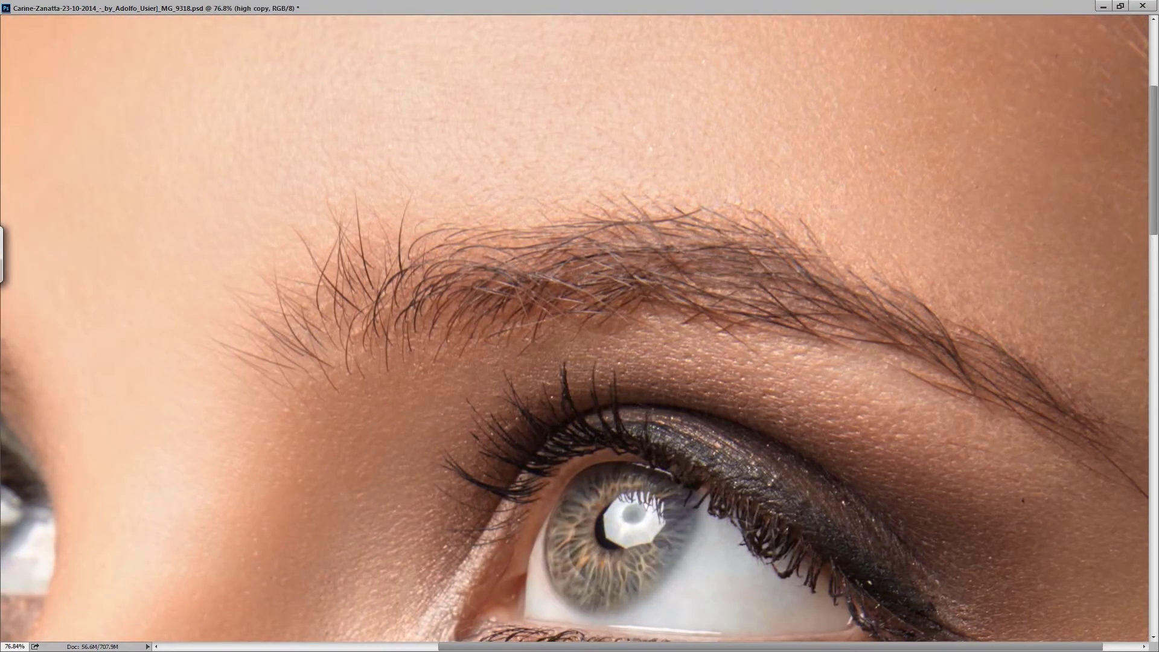
- Retouch stray hairs and fill thin gaps along the right eyebrow on the high copy layer
mouse_move(750, 270)
left_mouse_down()
mouse_move(788, 300)
mouse_move(950, 374)
left_mouse_up()
mouse_move(843, 329)
left_mouse_down()
mouse_move(785, 324)
mouse_move(894, 385)
left_mouse_up()
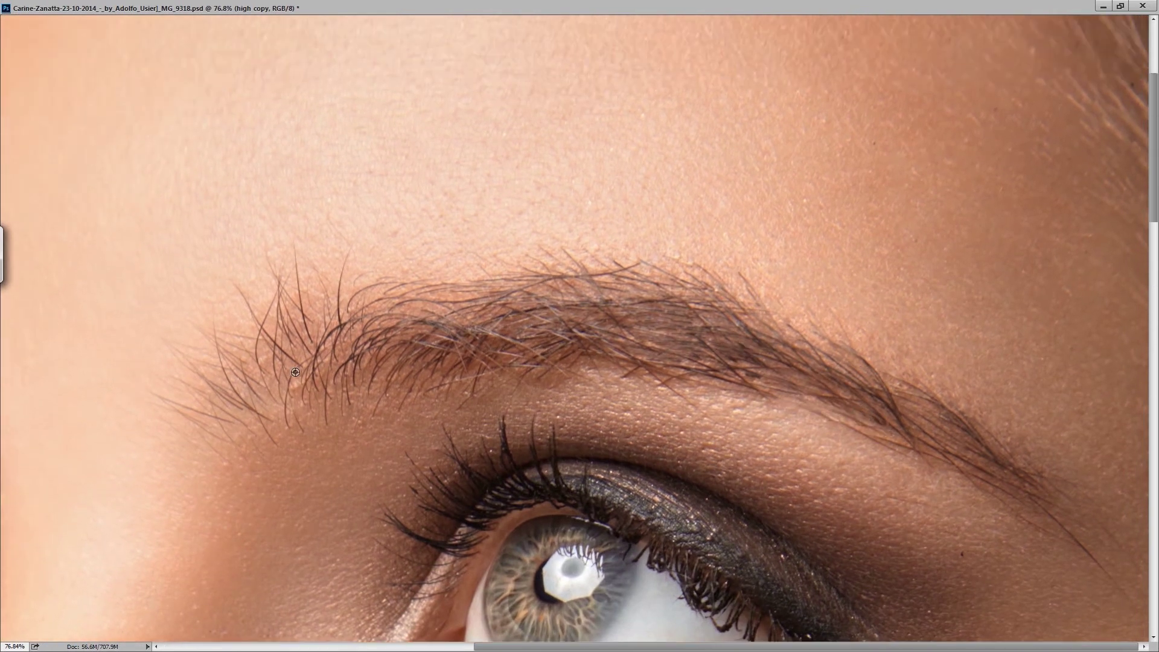
left_click_drag(421, 385, 565, 354)
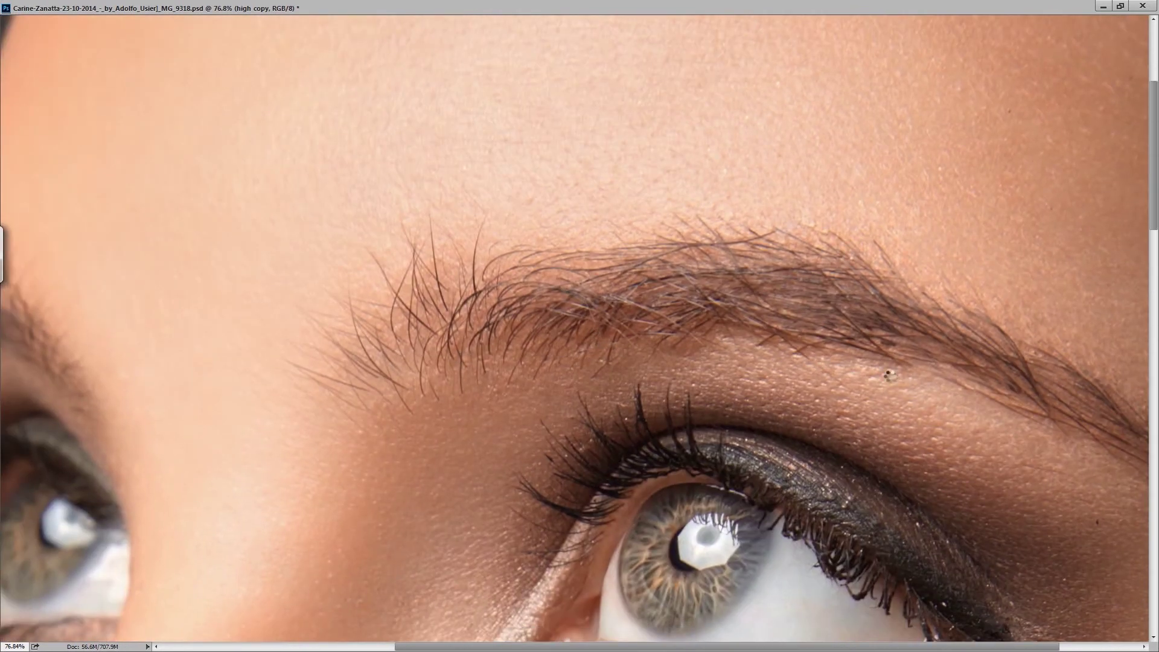
mouse_move(641, 338)
left_mouse_down()
mouse_move(745, 361)
mouse_move(753, 377)
left_mouse_up()
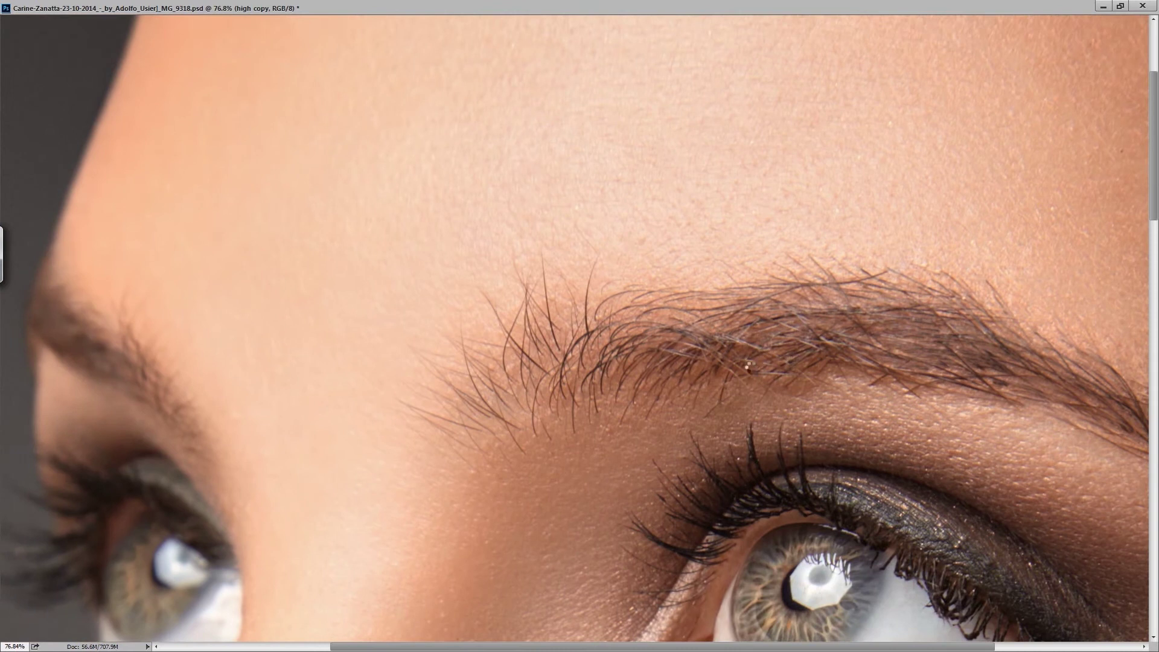
scroll(749, 365, "up", 5)
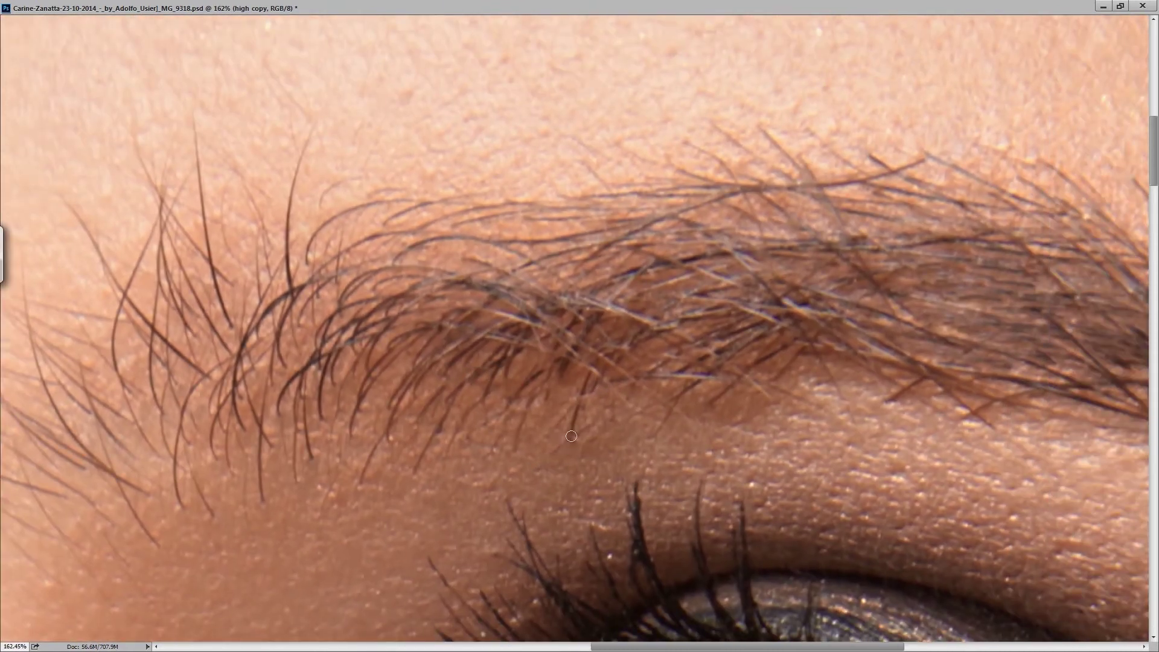
scroll(636, 422, "up", 1)
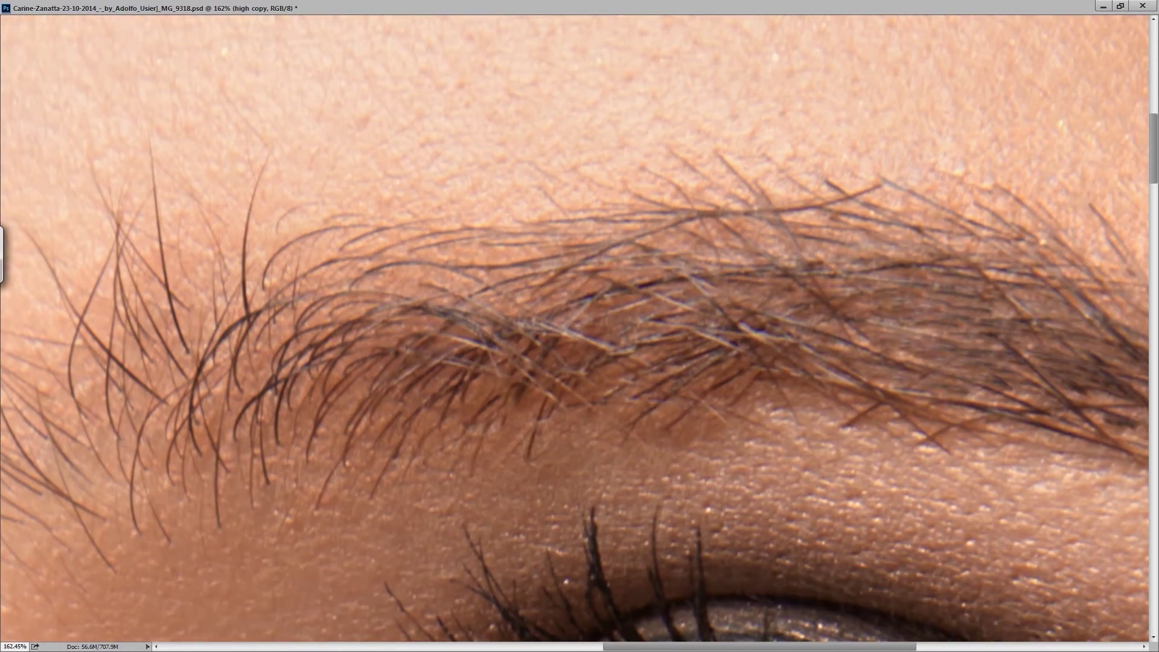
left_click_drag(605, 380, 587, 394)
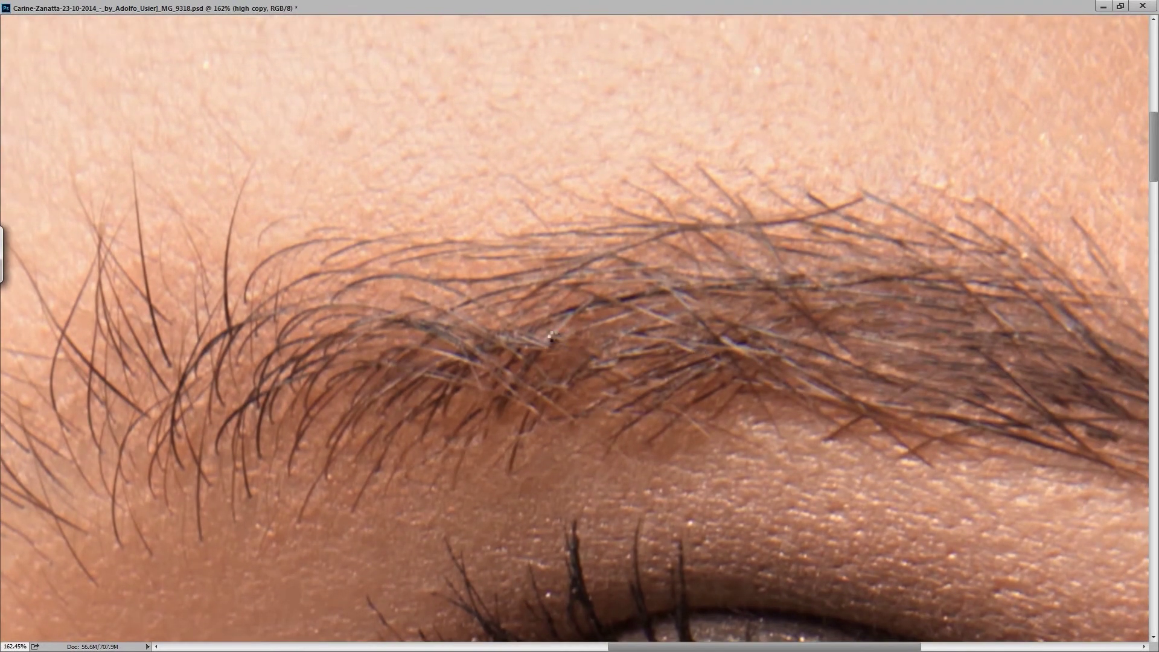
- Zoom out to check both eyes and brows for remaining uneven edges
scroll(656, 419, "up", 1)
scroll(656, 419, "up", 2)
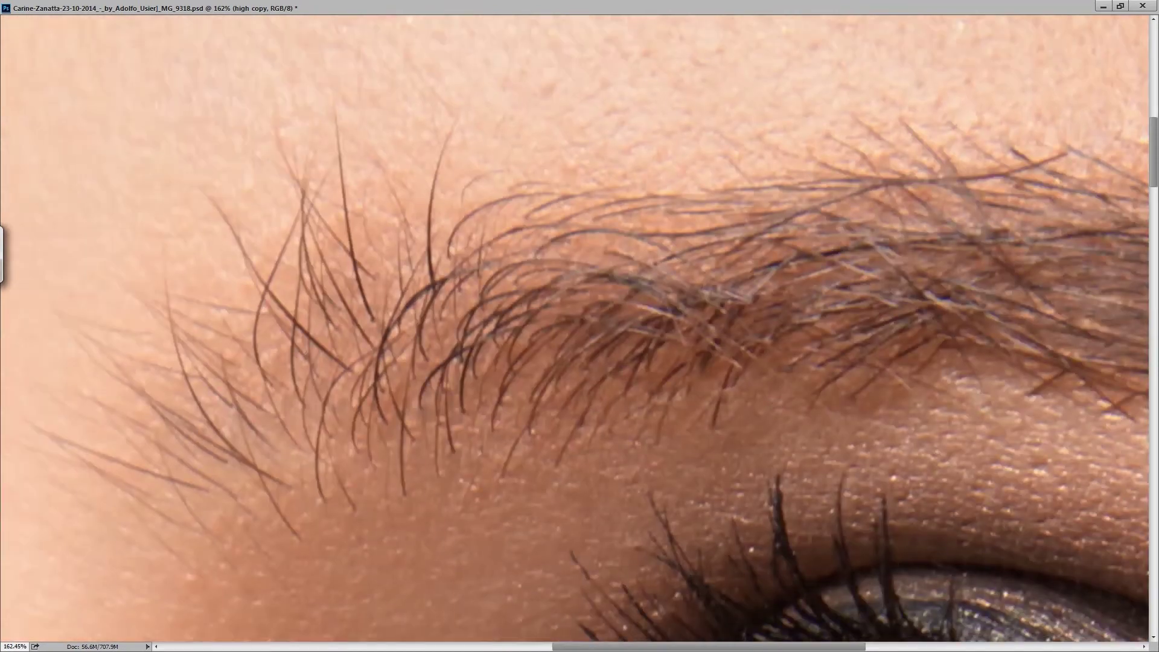
scroll(647, 240, "up", 1)
scroll(616, 310, "down", 2)
scroll(616, 310, "left", 1)
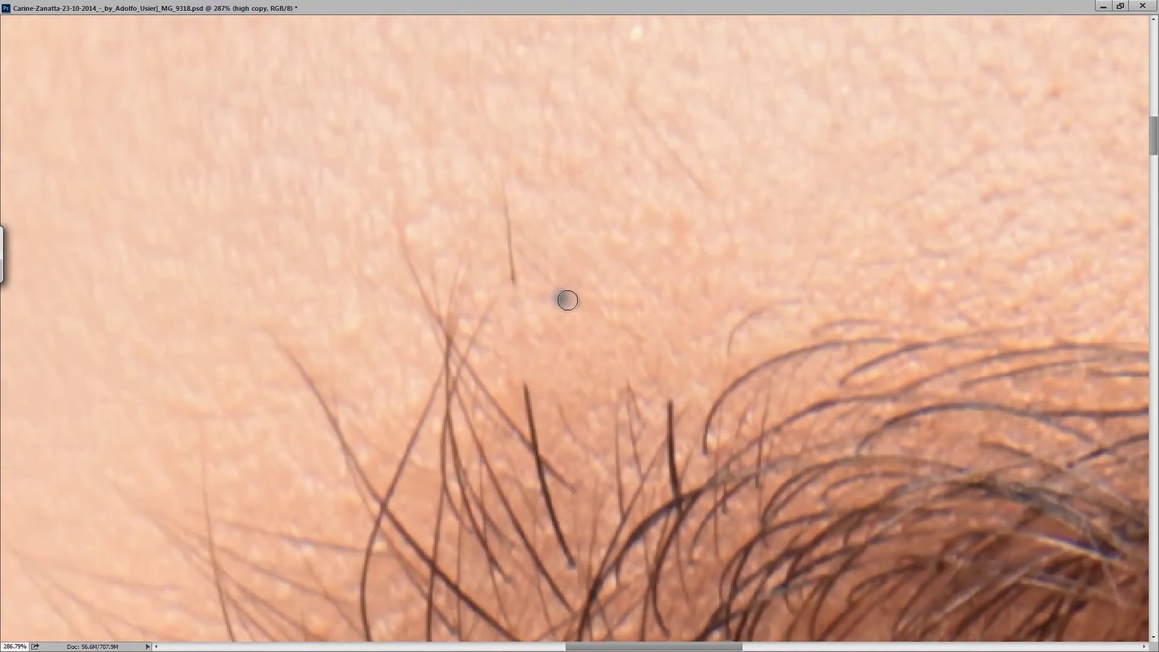
scroll(695, 411, "down", 1)
scroll(696, 411, "left", 1)
scroll(646, 243, "down", 10)
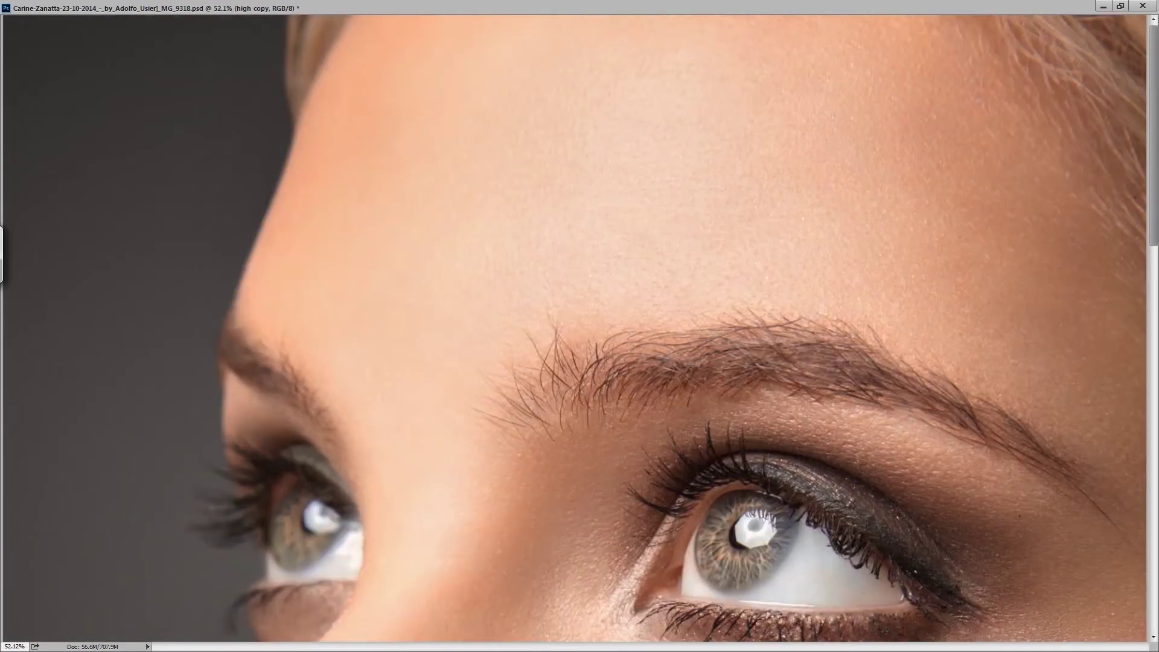
scroll(664, 384, "up", 8)
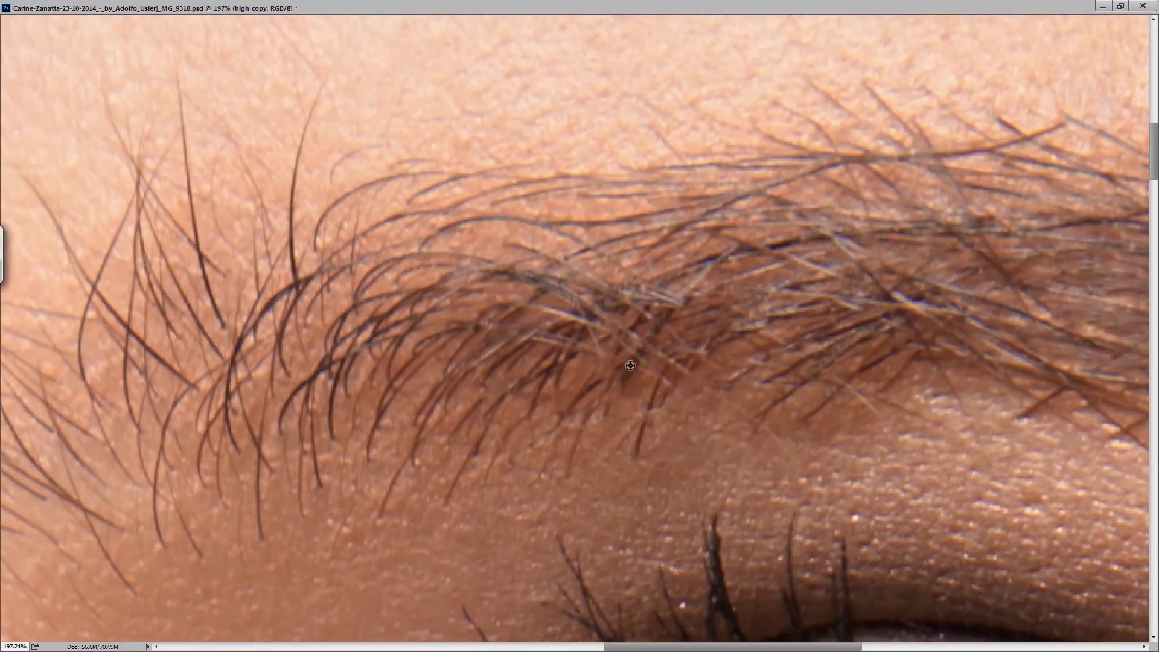
key("ctrl+0")
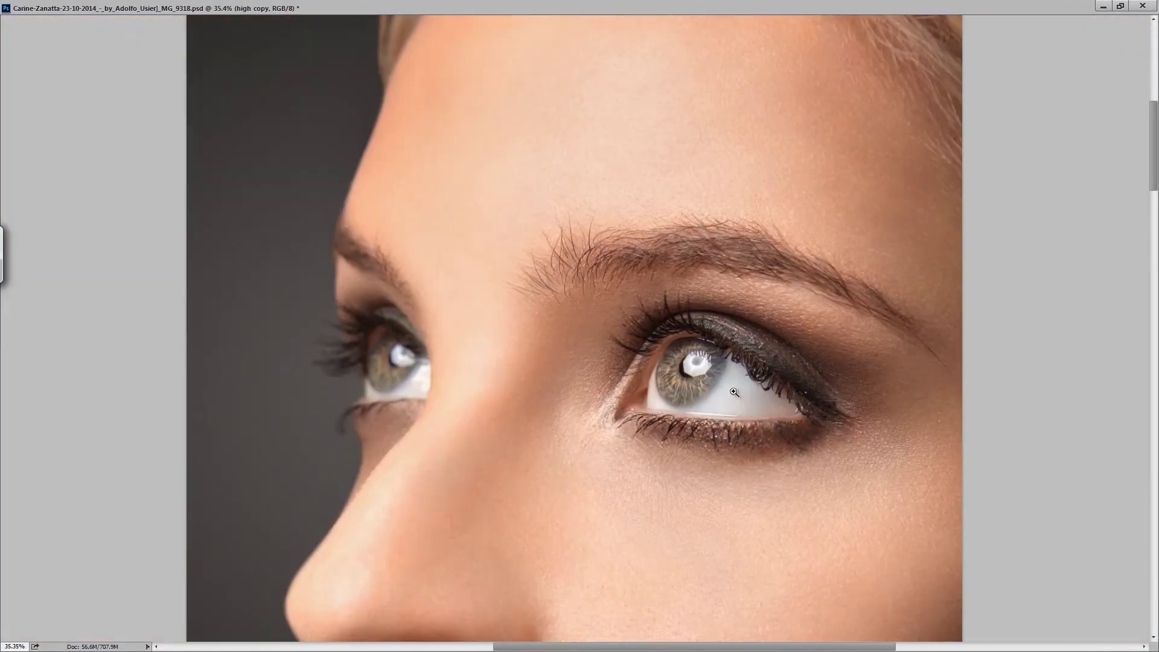
scroll(800, 393, "down", 2)
scroll(758, 406, "up", 8)
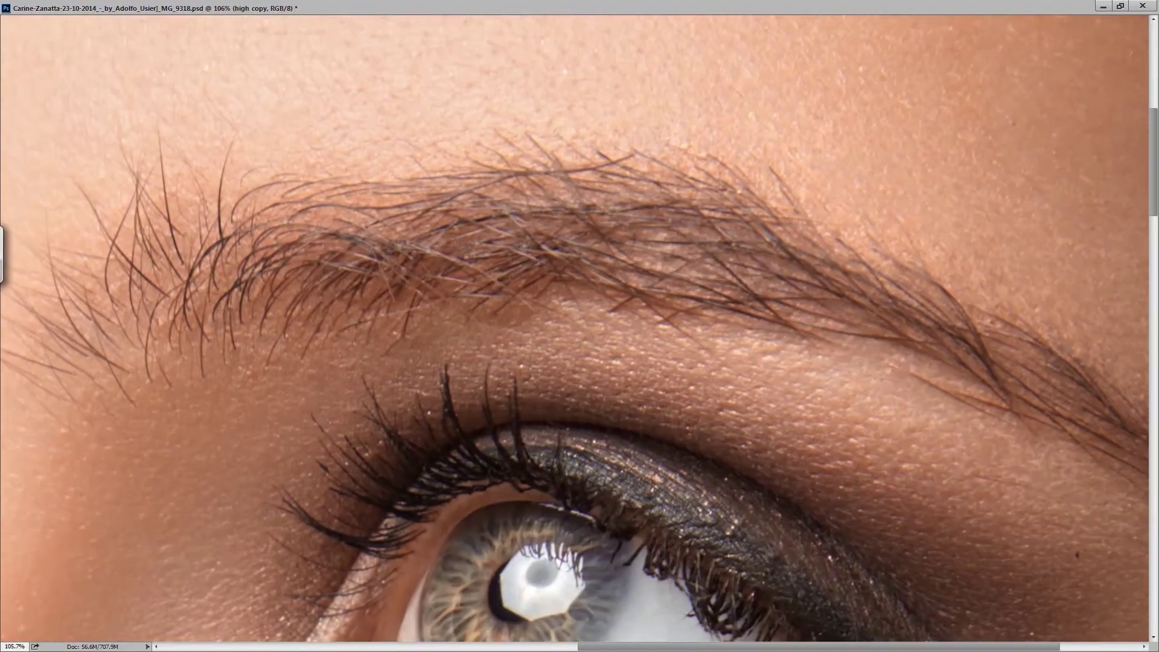
scroll(802, 289, "down", 4)
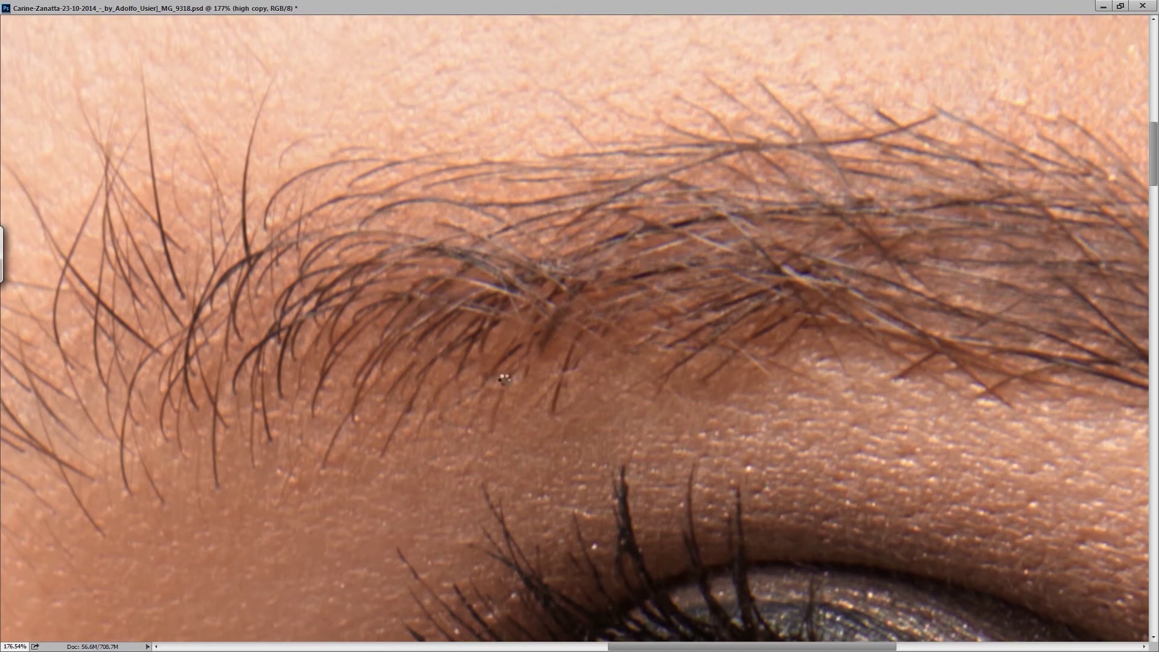
scroll(507, 367, "down", 3)
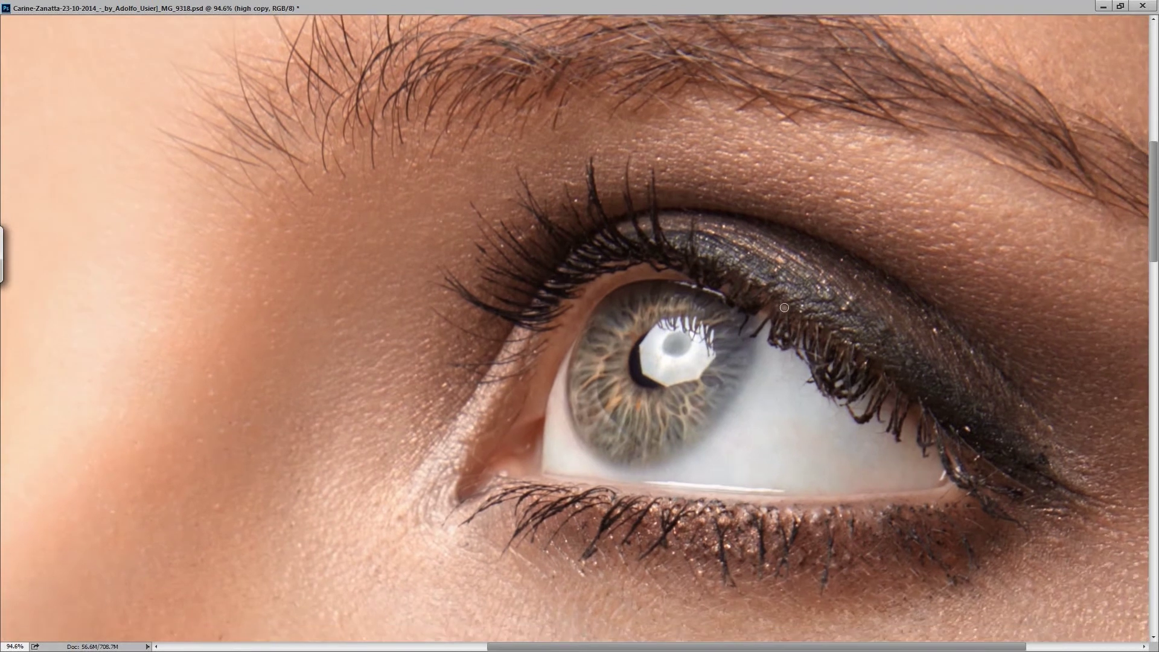
- Retouch uneven patches along the brow edges and the skin above the eye
mouse_move(837, 371)
left_mouse_down()
mouse_move(765, 311)
mouse_move(775, 282)
left_mouse_up()
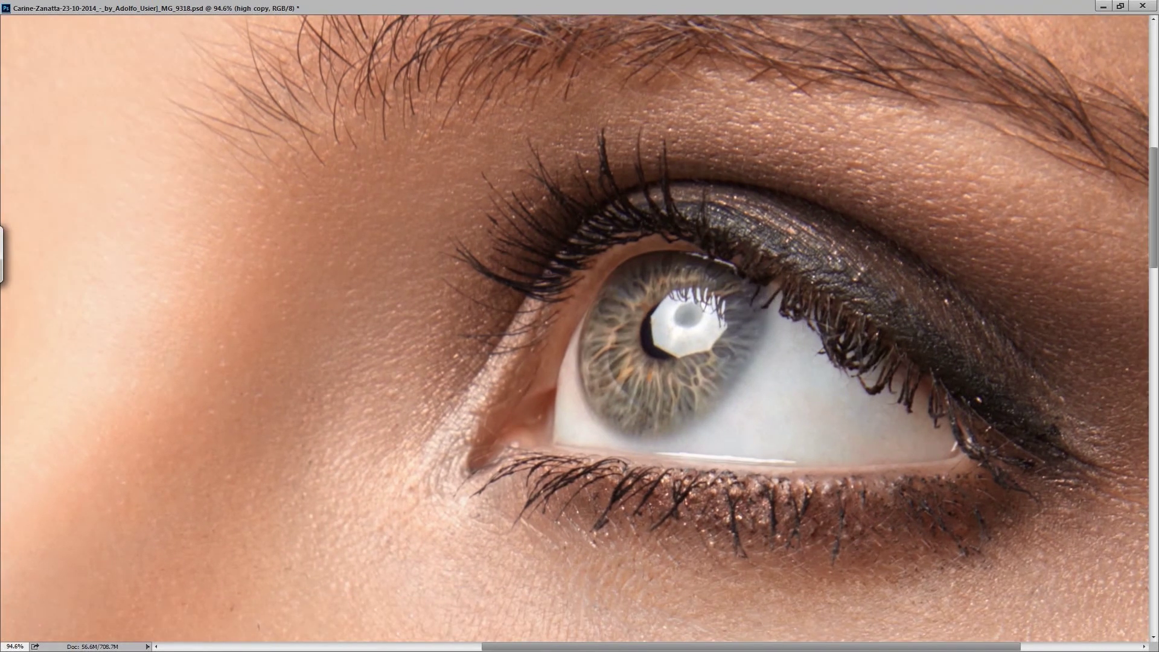
left_click_drag(707, 354, 580, 269)
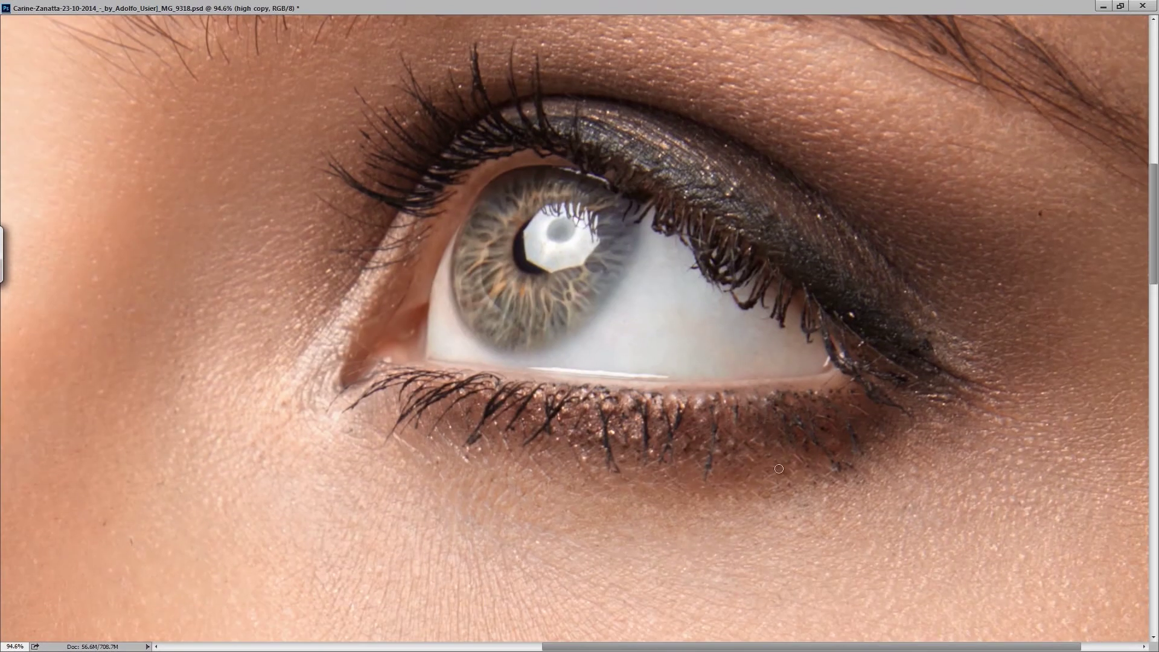
left_click_drag(697, 415, 739, 405)
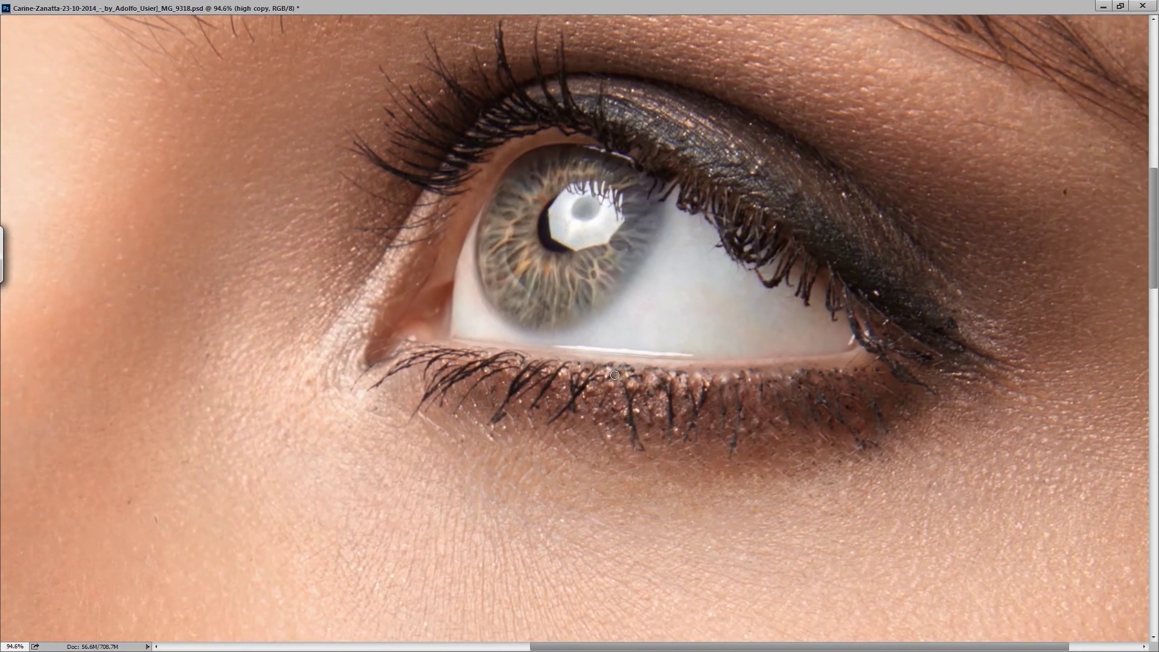
left_click_drag(524, 467, 510, 514)
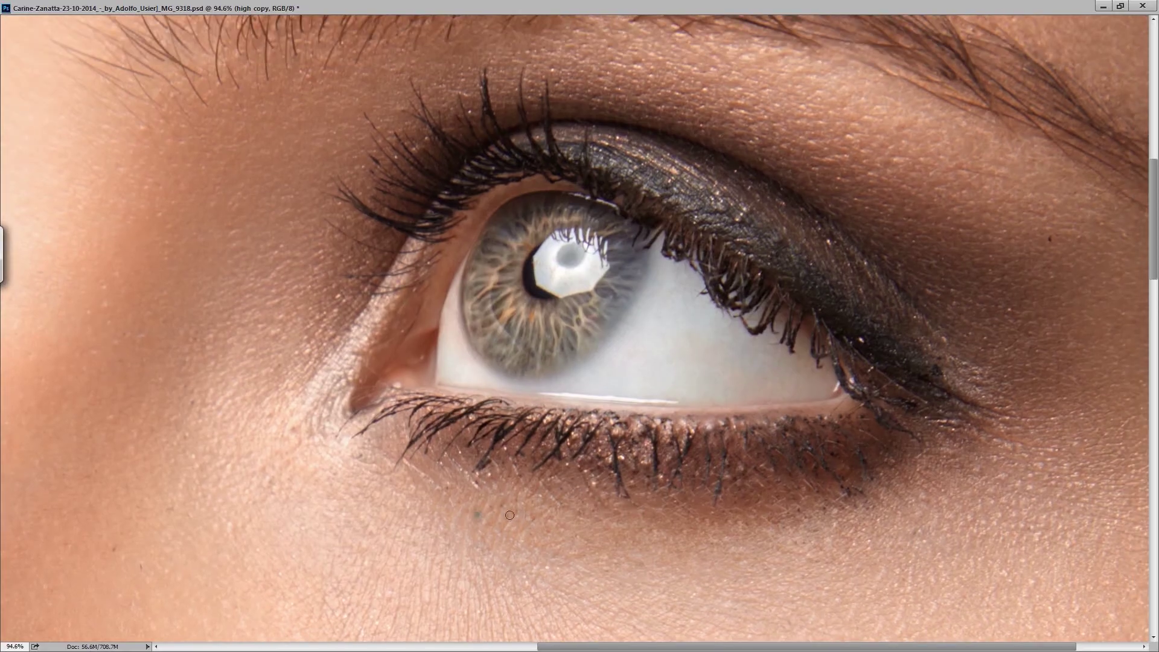
scroll(509, 515, "down", 3)
scroll(334, 367, "up", 2)
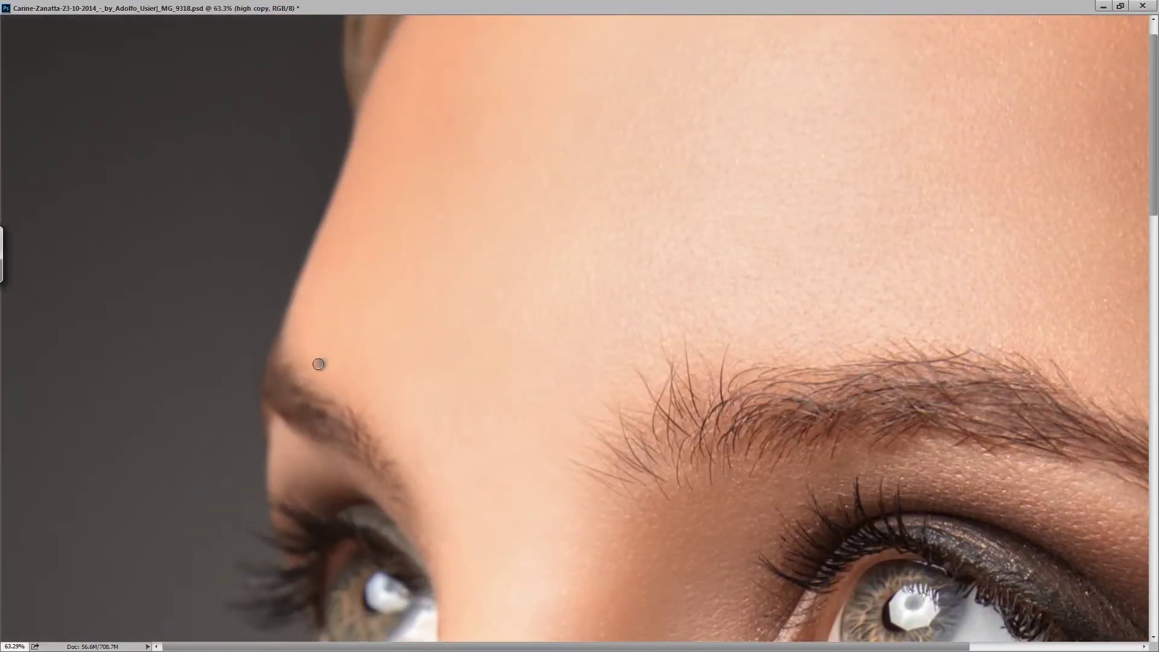
- Fit the whole portrait in the window and save the retouched document
scroll(319, 465, "down", 1)
key("ctrl+0")
key("ctrl+s")
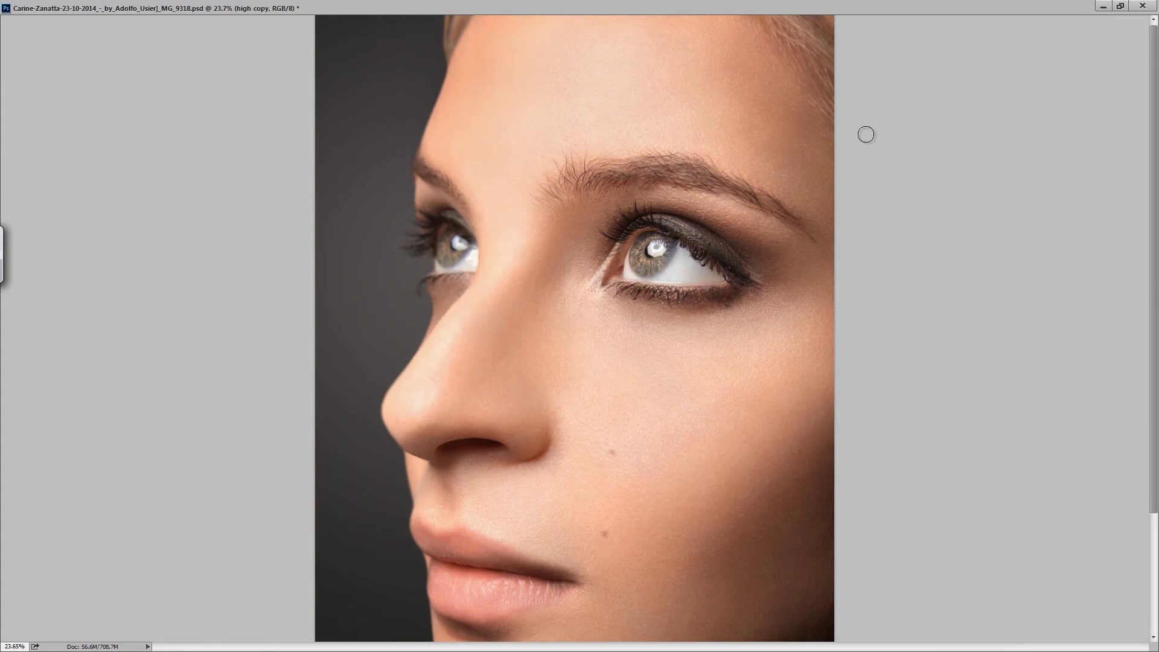
scroll(465, 429, "up", 3)
- Step through the burn, Hue/Saturation 6 and dodge layers, and make the brush smaller
key("alt+]")
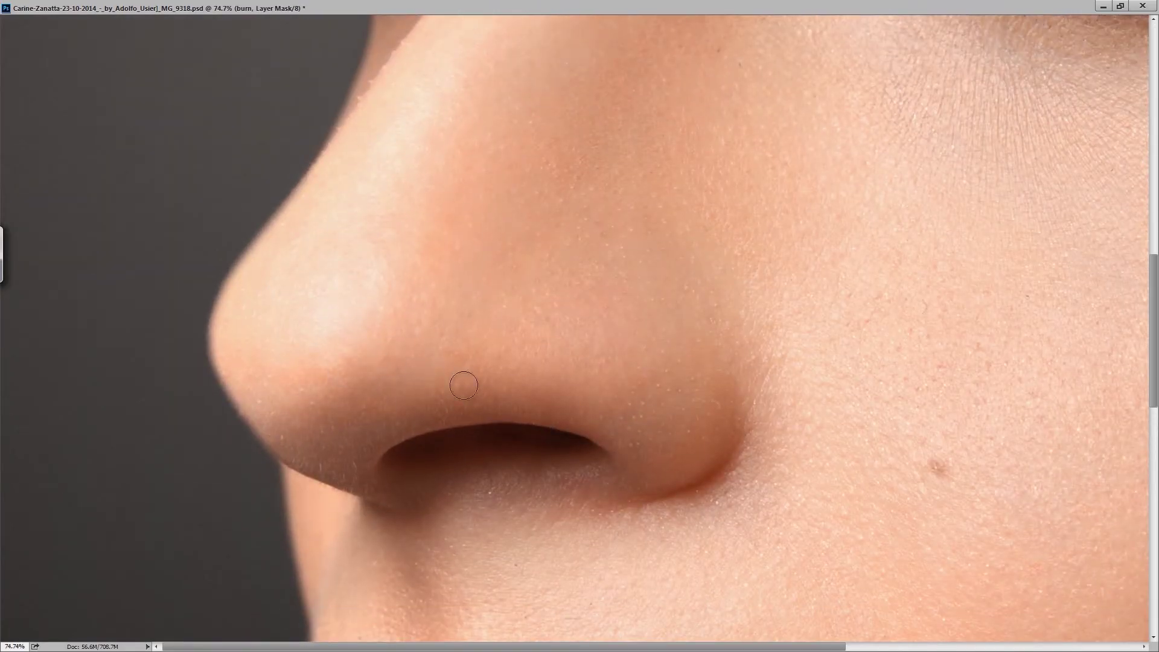
scroll(463, 383, "down", 1)
key("alt+]")
scroll(266, 445, "down", 3)
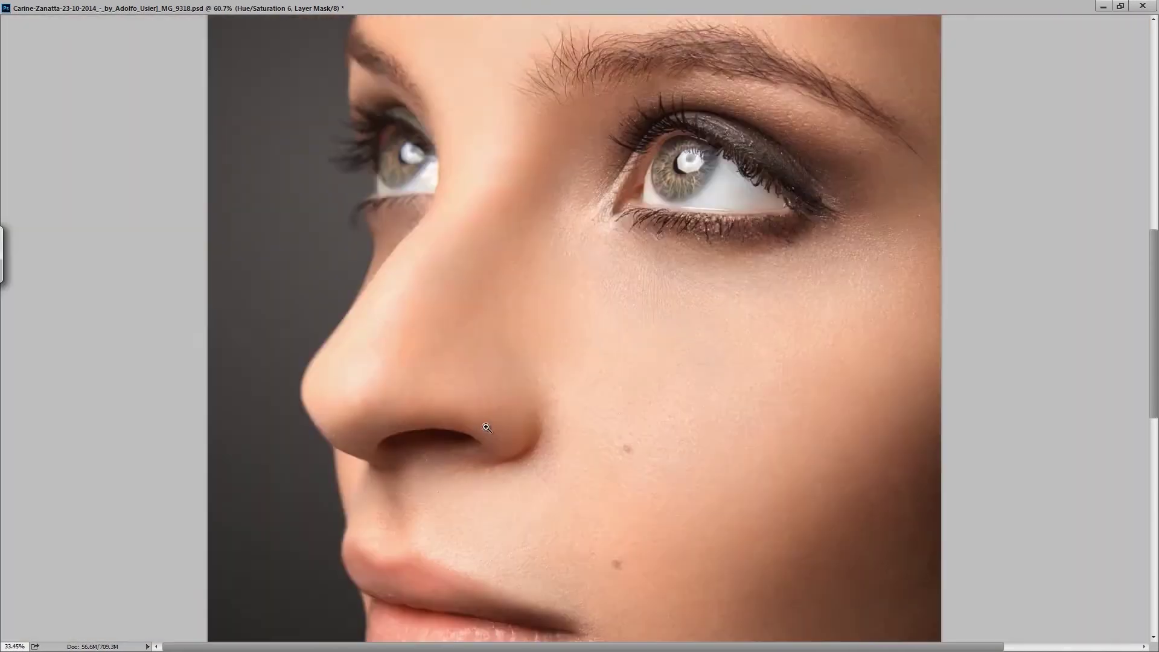
scroll(455, 379, "up", 2)
key("alt+]")
scroll(455, 379, "up", 1)
left_click_drag(255, 375, 248, 360)
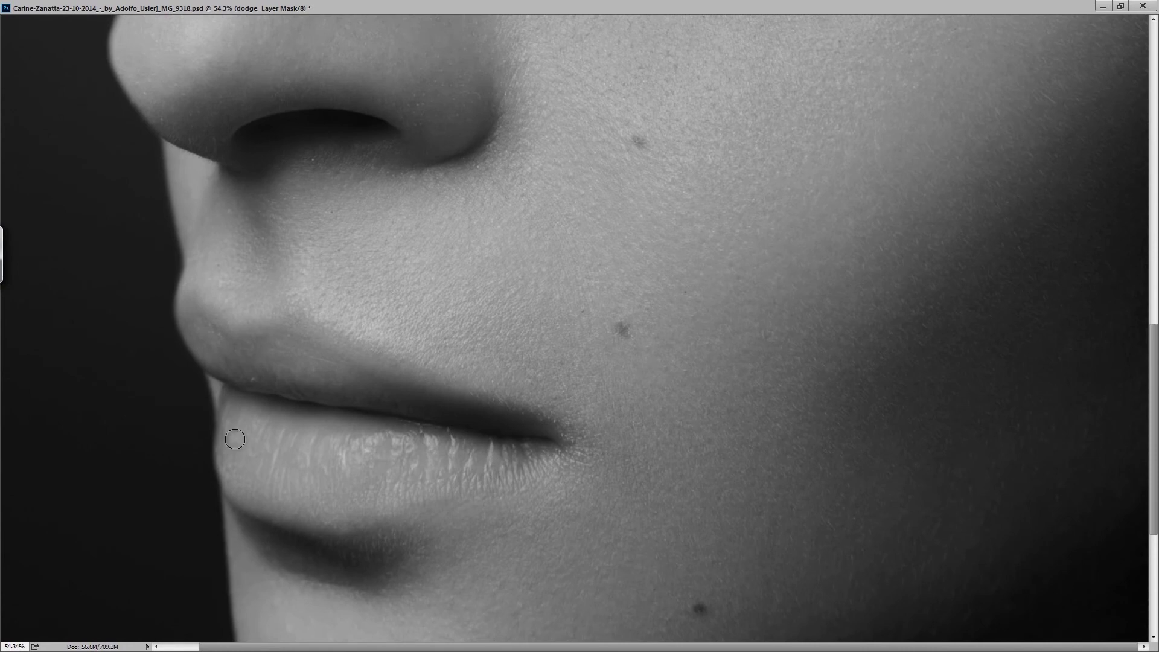
scroll(235, 439, "down", 5)
key("bracketleft")
key("bracketleft")
key("bracketleft")
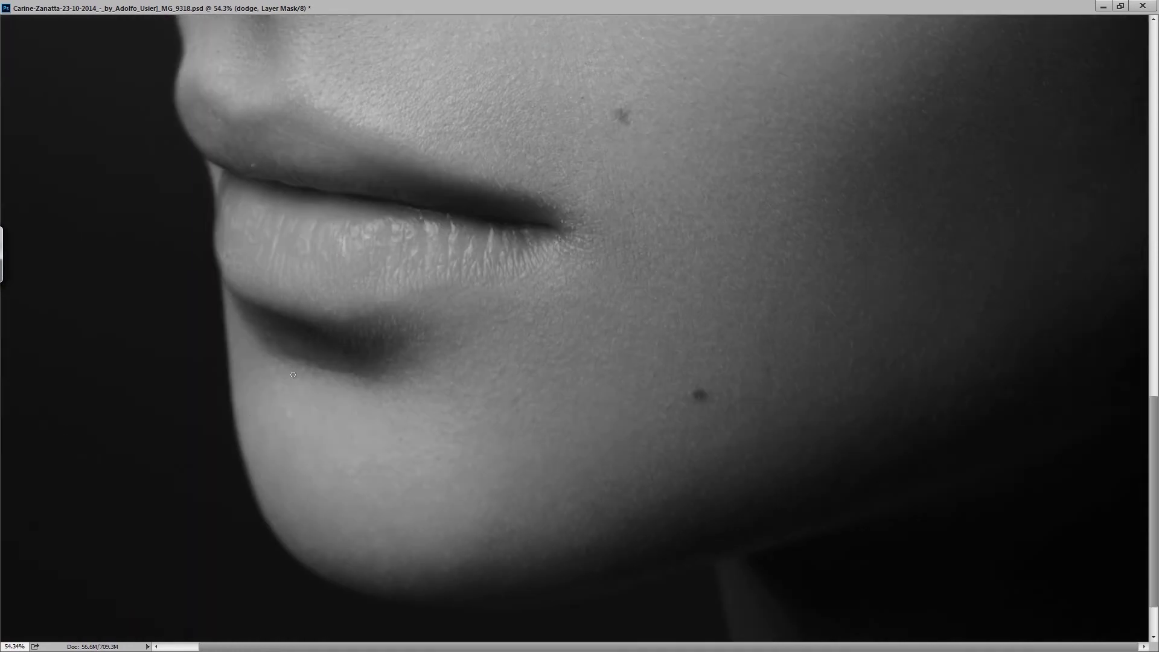
- Inspect the specks under the right eye, panning and zooming around the area
scroll(311, 445, "up", 3)
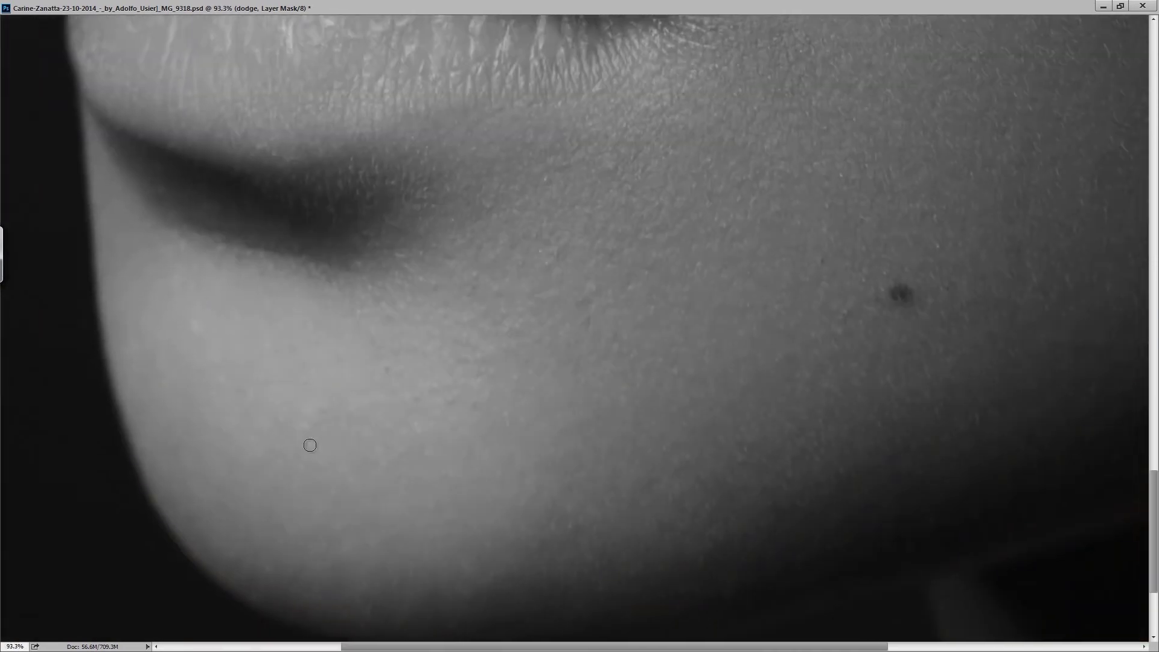
scroll(421, 371, "up", 3)
scroll(343, 330, "down", 3)
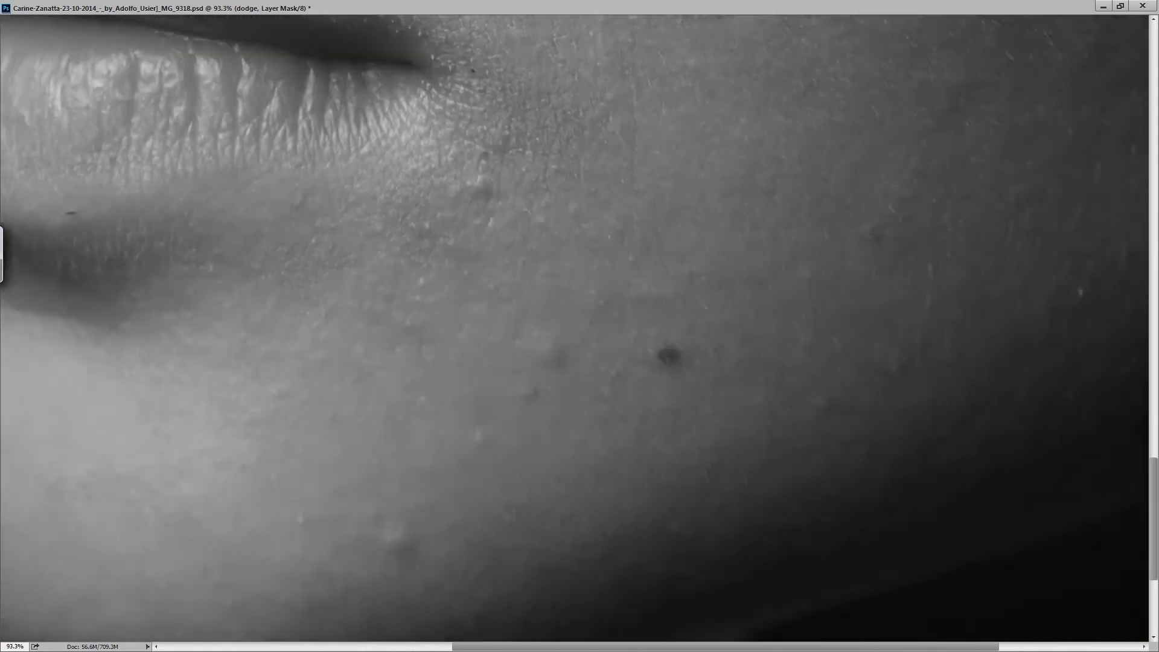
scroll(611, 311, "right", 4)
scroll(545, 461, "up", 2)
scroll(604, 464, "right", 2)
scroll(484, 419, "up", 5)
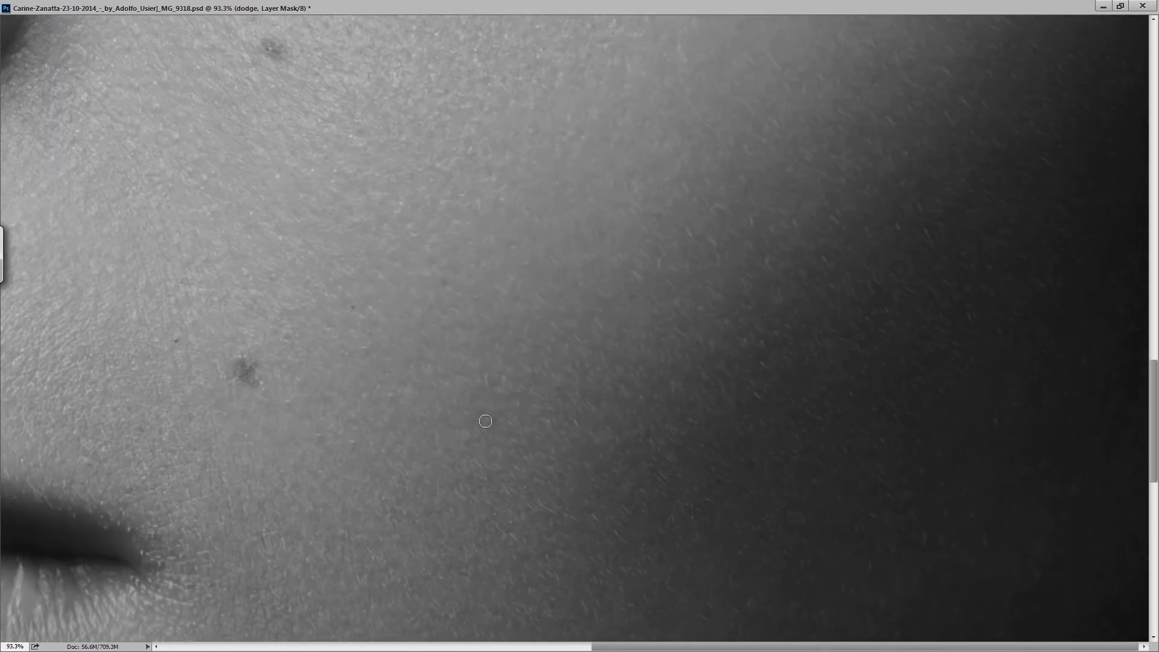
scroll(813, 394, "up", 2)
scroll(620, 395, "up", 5)
scroll(620, 394, "down", 5)
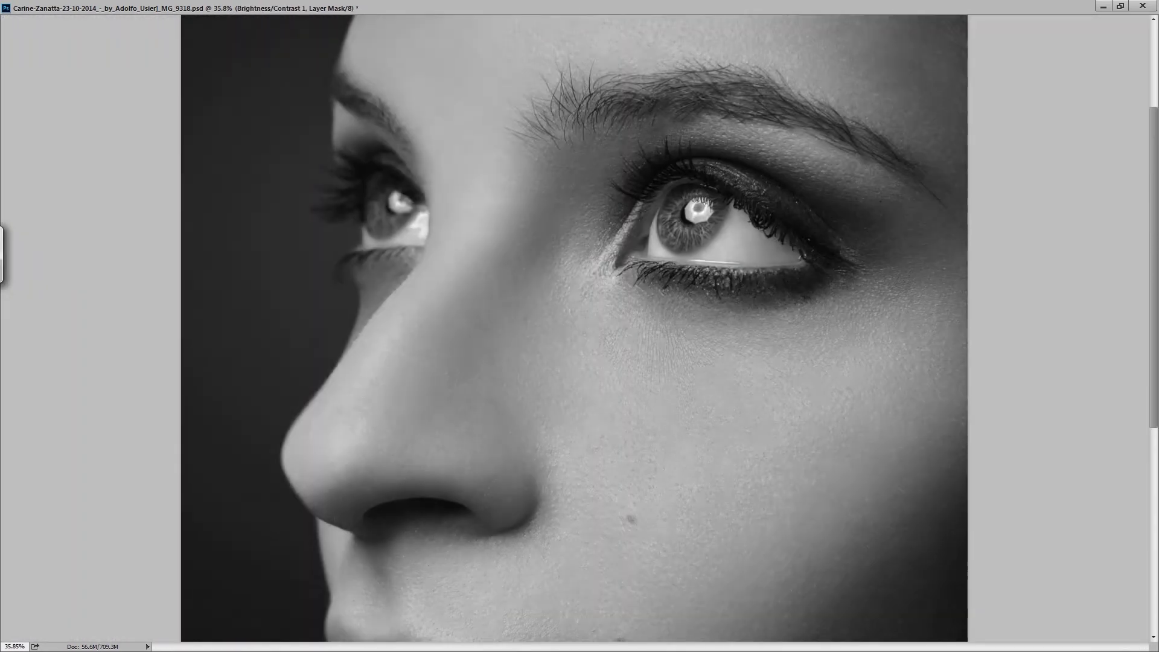
scroll(725, 368, "down", 2)
scroll(577, 223, "up", 5)
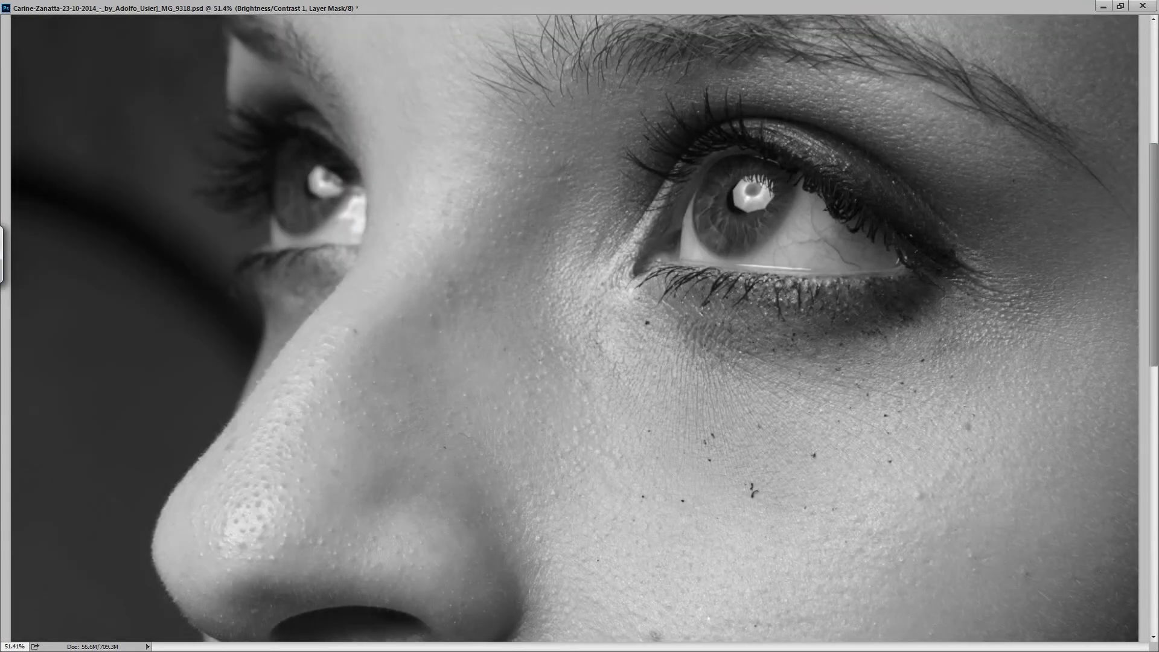
scroll(760, 362, "up", 2)
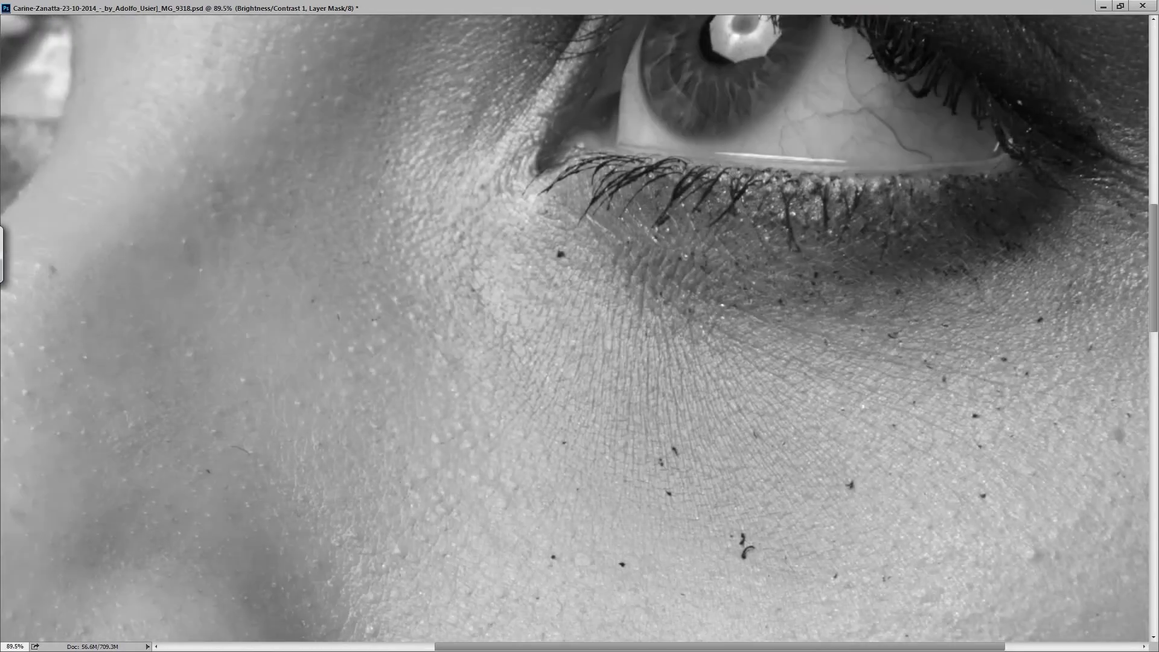
scroll(615, 245, "down", 5)
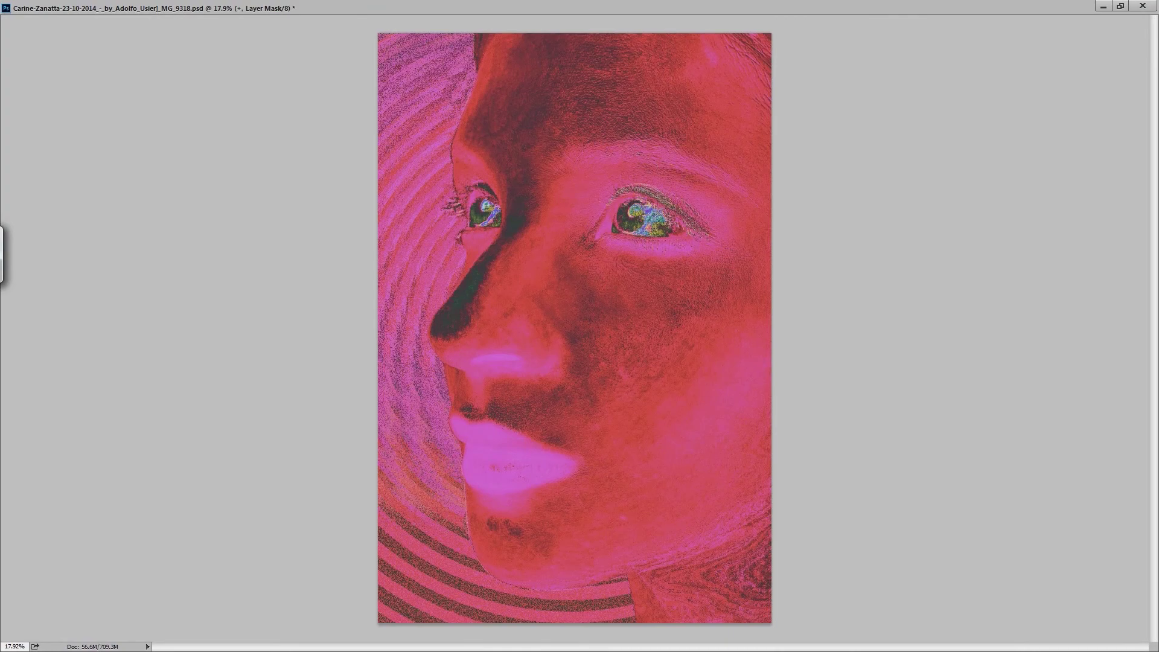
- Paint out light patches on the '−' layer mask, checking the photo without false colour
scroll(685, 281, "up", 5)
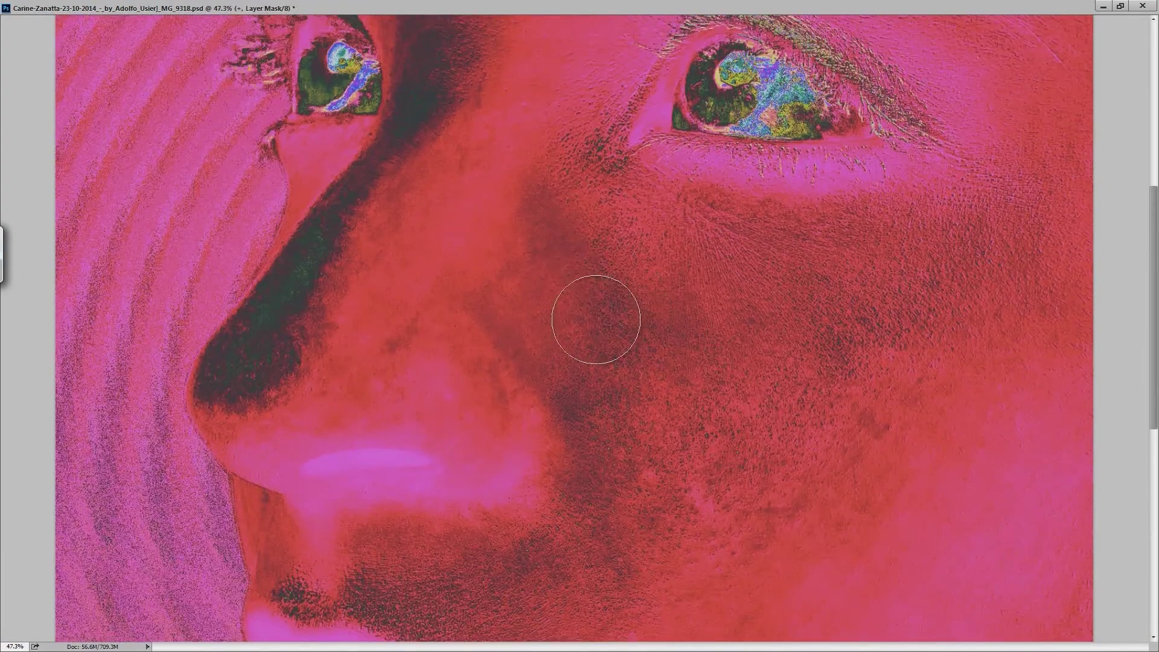
key("alt+bracketleft")
scroll(551, 359, "down", 3)
key("alt+bracketright")
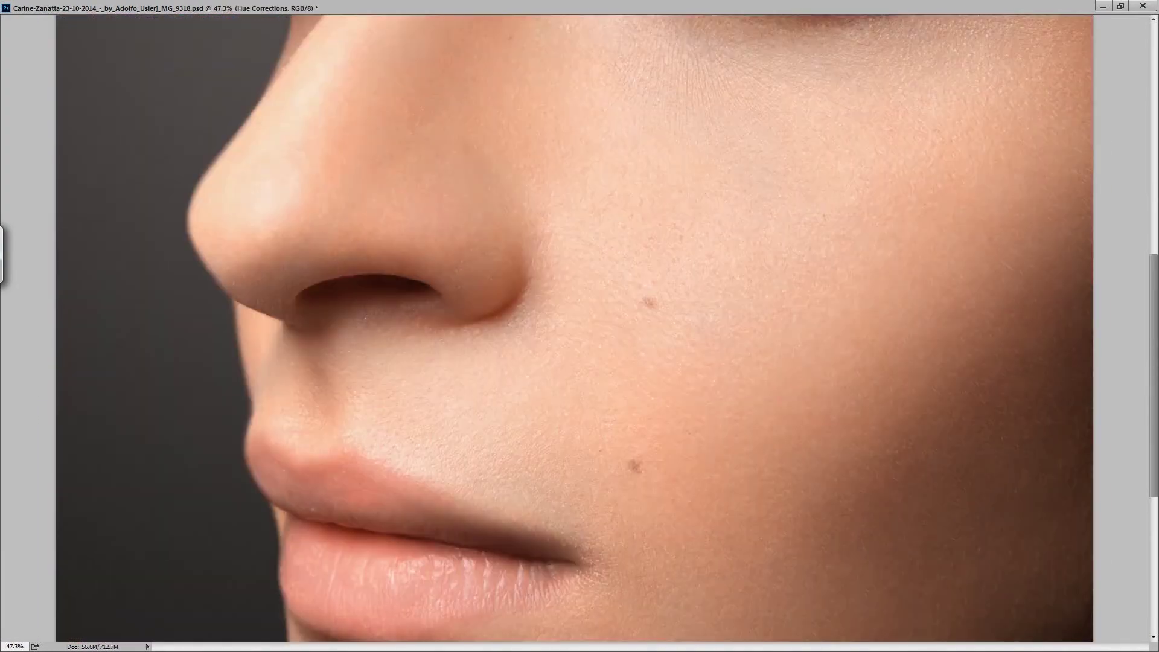
key("alt+bracketleft")
scroll(639, 366, "down", 5)
scroll(610, 364, "up", 9)
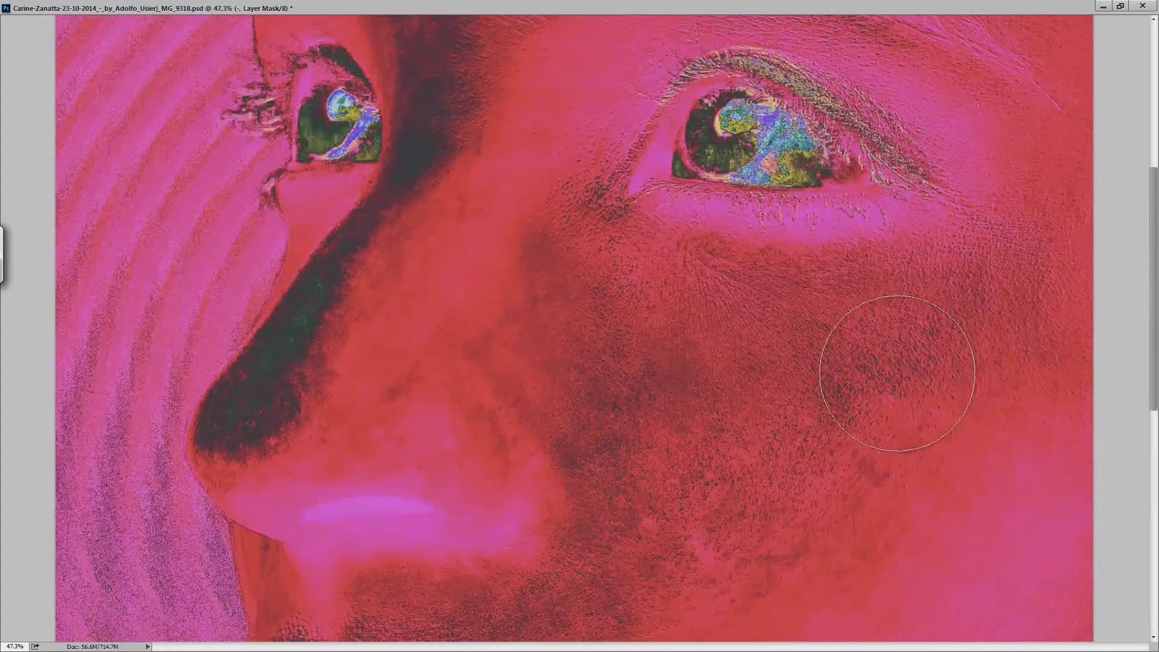
scroll(610, 364, "up", 6)
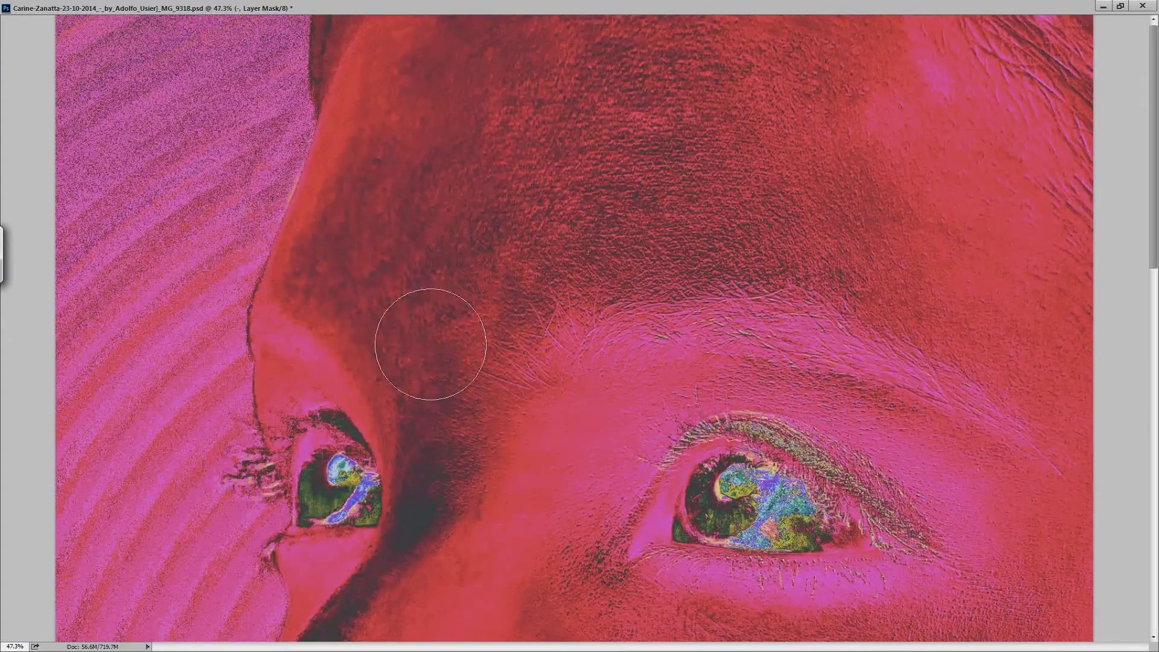
- Review the whole portrait, turning off the false-colour helper view with F2
key("ctrl+0")
scroll(656, 226, "up", 3)
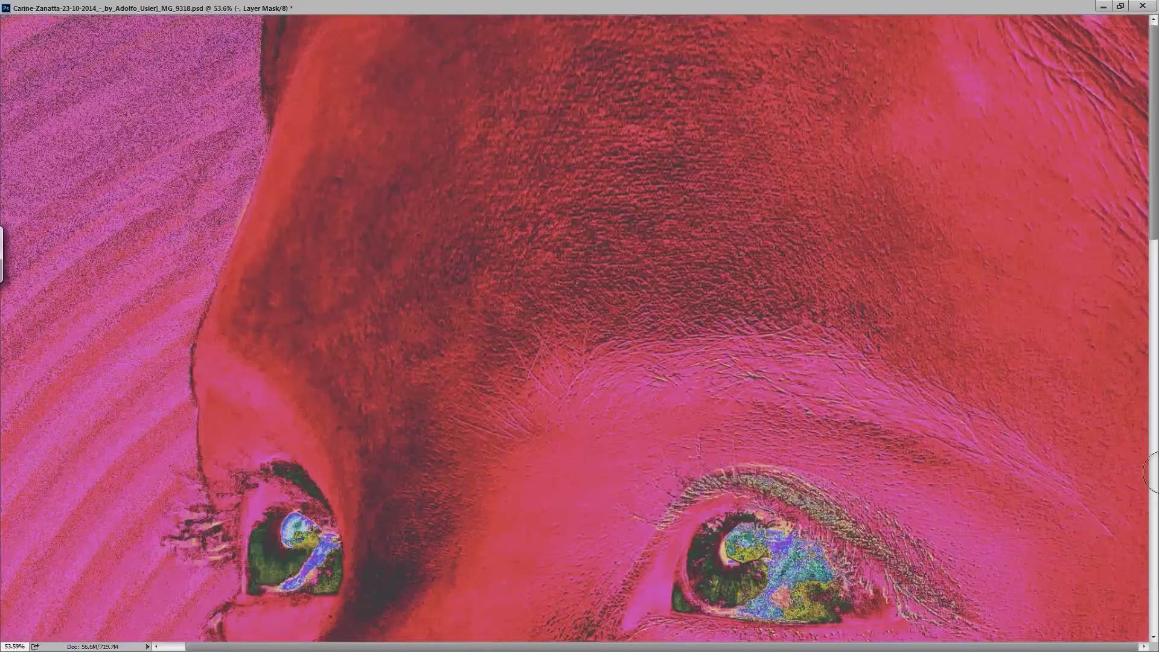
scroll(302, 357, "down", 7)
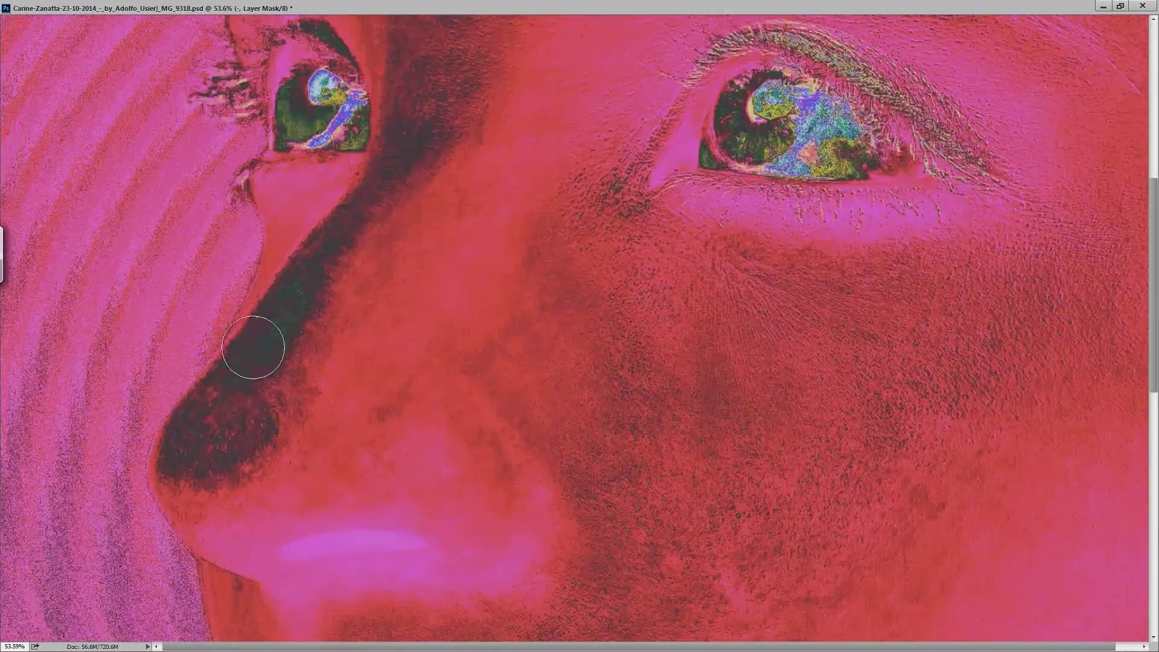
key("F2")
key("ctrl+0")
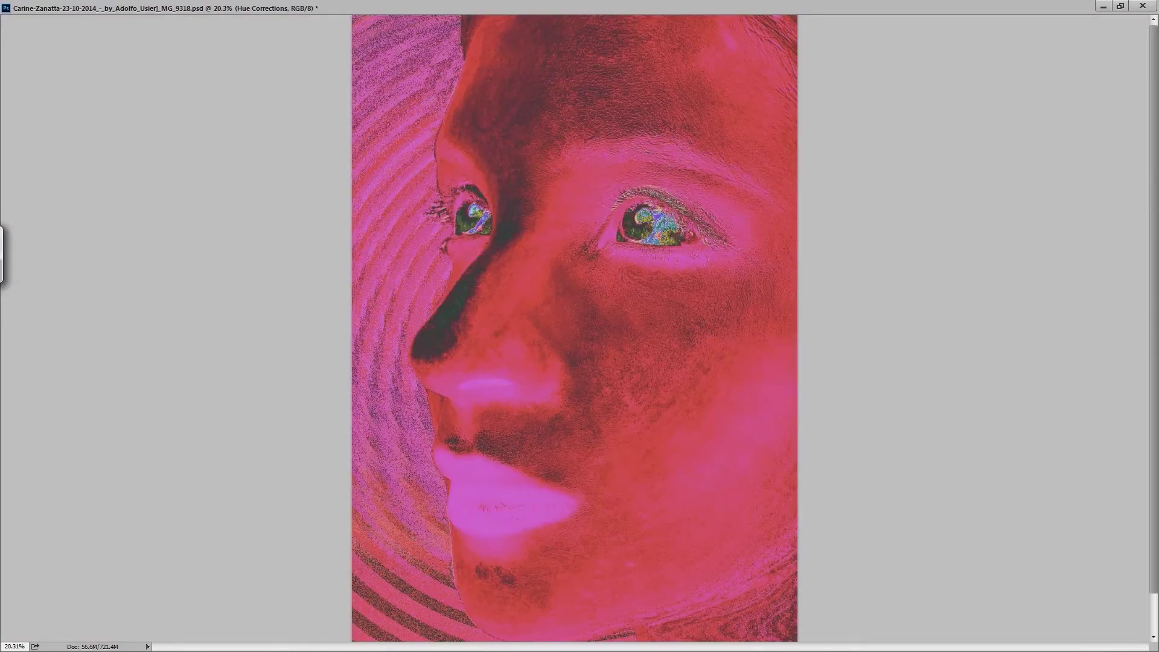
- Switch to the grayscale check view and set the foreground colour to black #000000 for spot cleanup
key("F3")
scroll(535, 336, "up", 5)
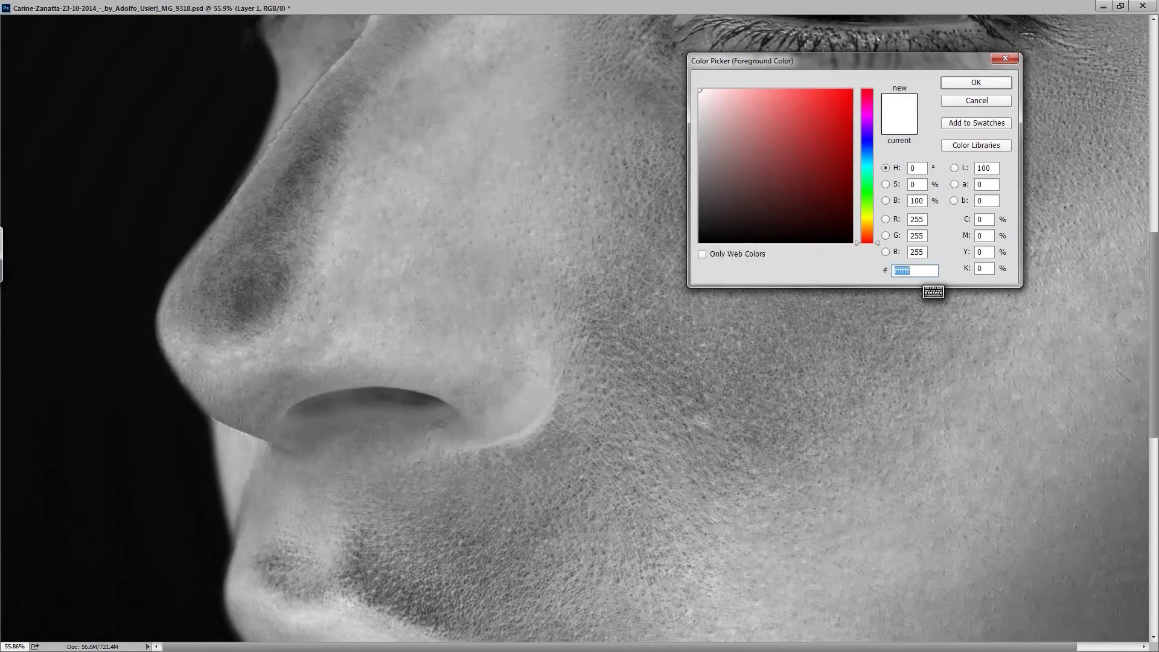
type("000000")
key("Return")
scroll(481, 422, "down", 3)
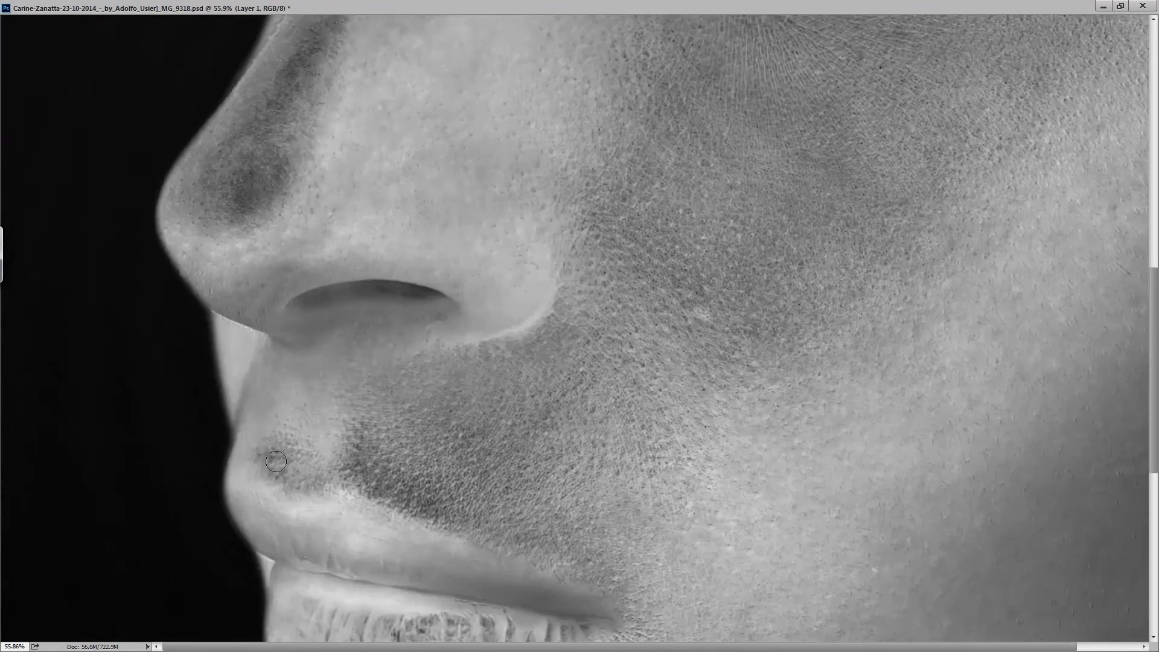
scroll(423, 332, "up", 6)
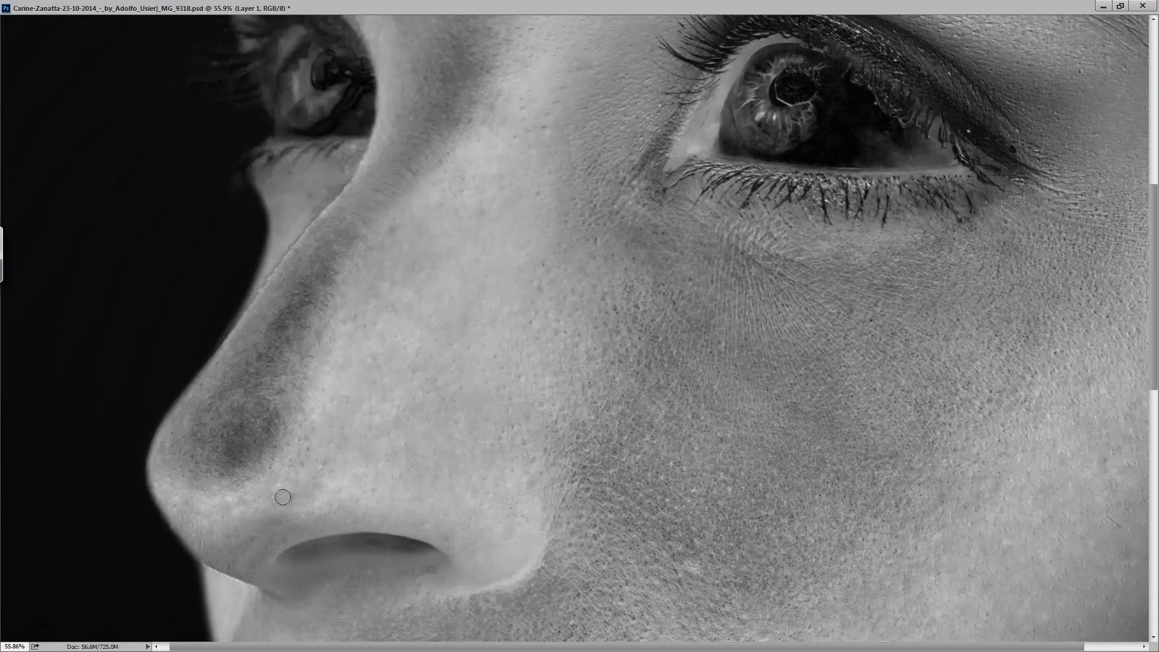
scroll(280, 491, "down", 3)
scroll(279, 491, "up", 2)
scroll(758, 318, "up", 6)
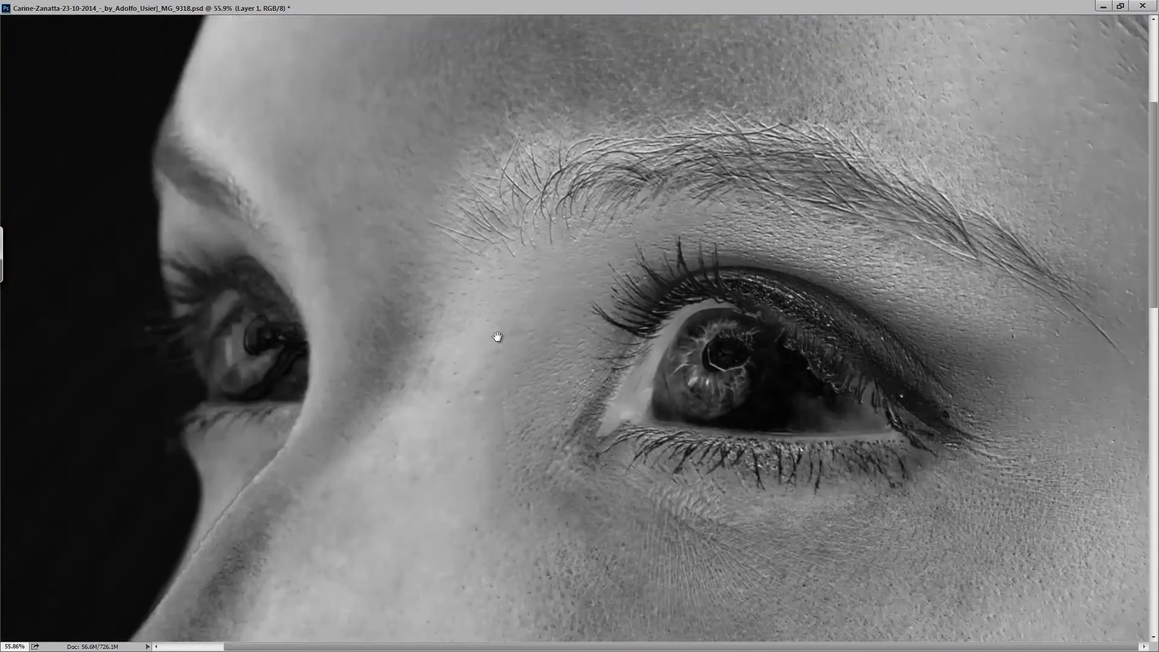
scroll(497, 336, "down", 4)
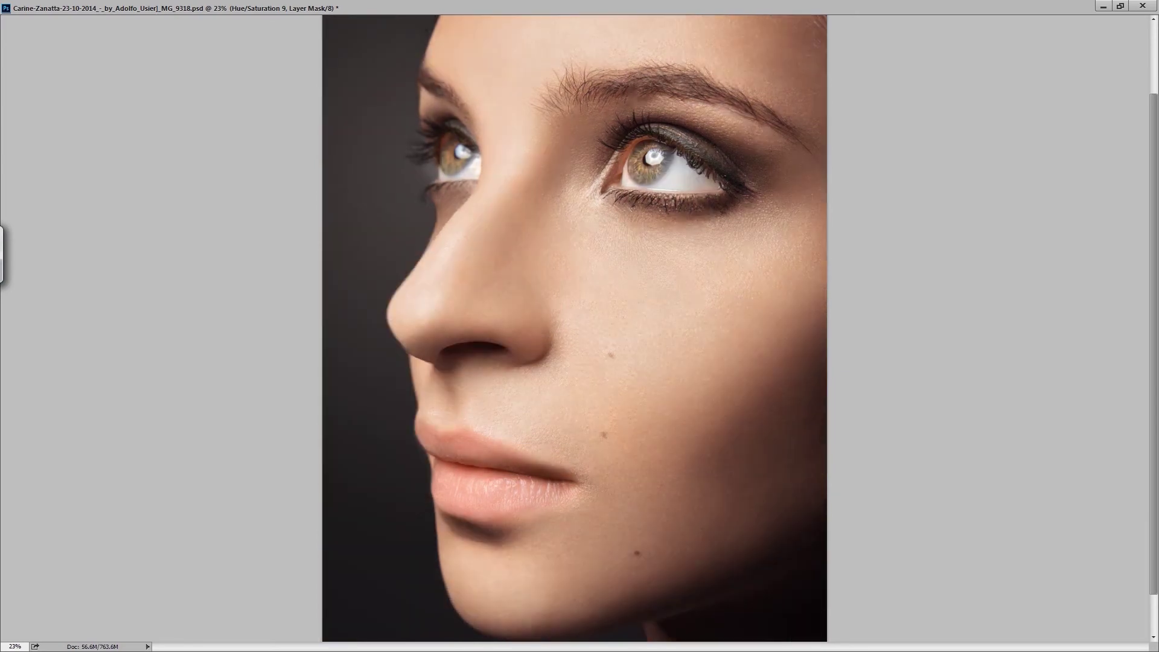
- Fit the whole portrait in the window and select the Selective Color 4 layer for before/after comparison
key("ctrl+minus")
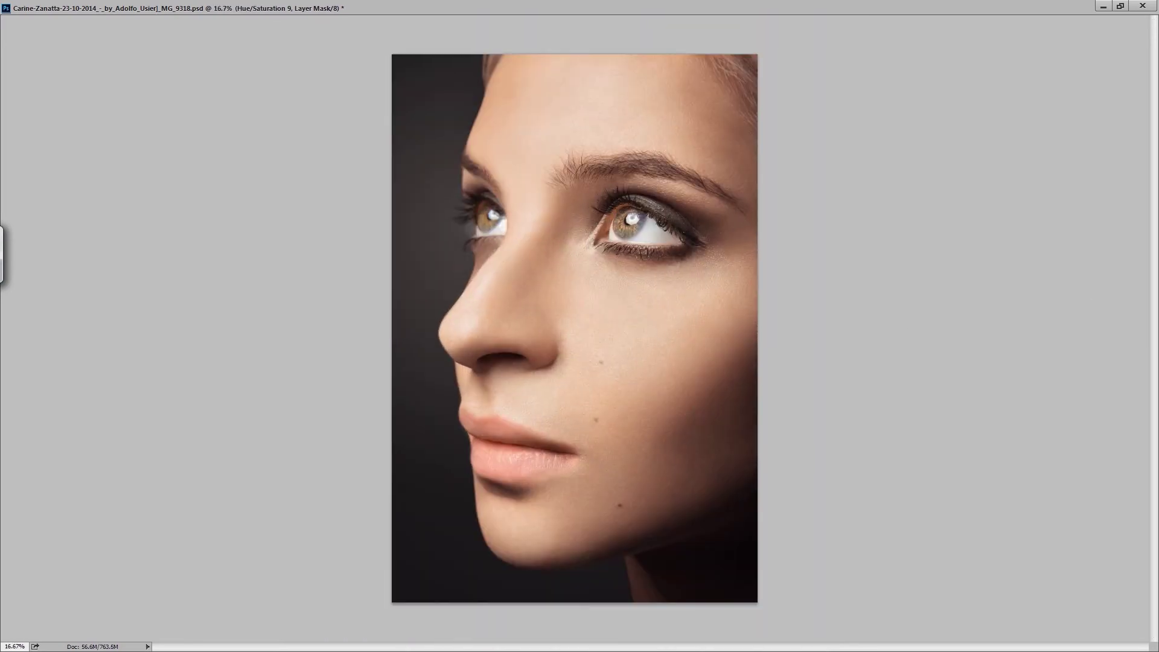
key("alt+bracketleft")
key("alt+bracketleft")
scroll(578, 233, "up", 2)
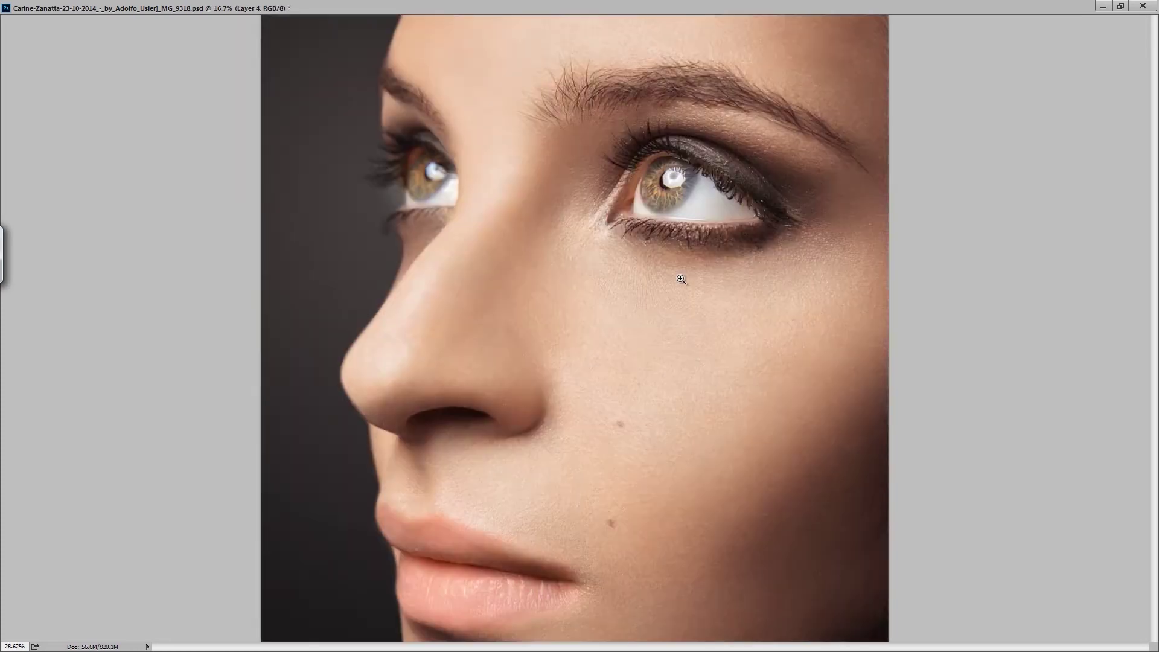
scroll(578, 234, "up", 2)
scroll(579, 233, "up", 2)
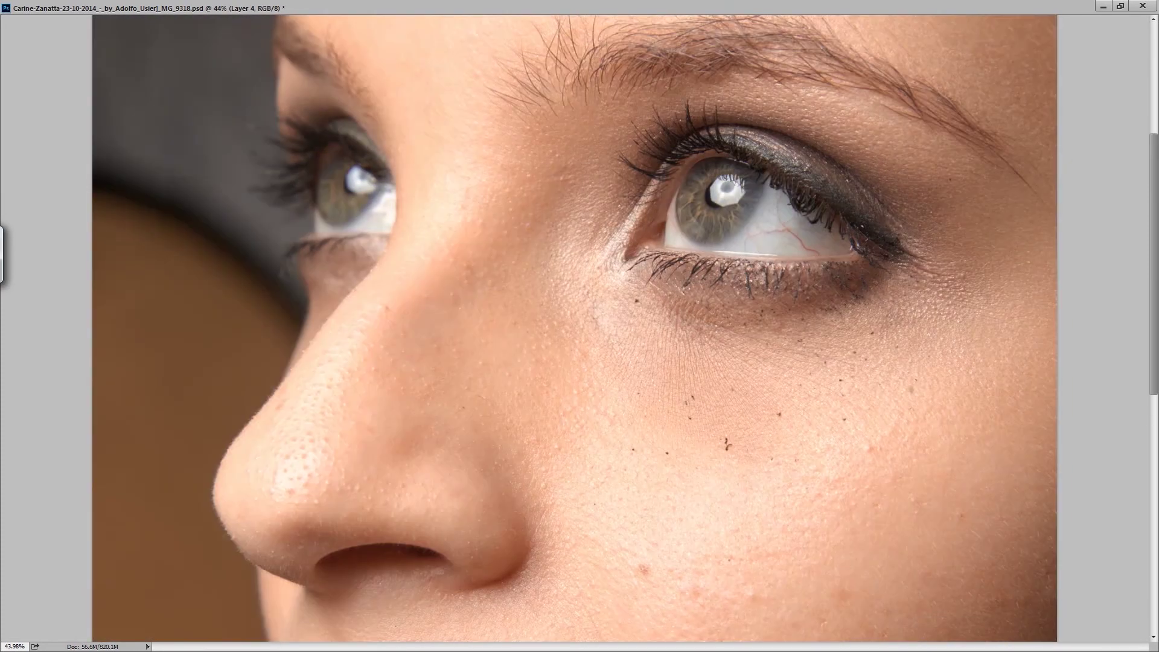
scroll(766, 468, "down", 5)
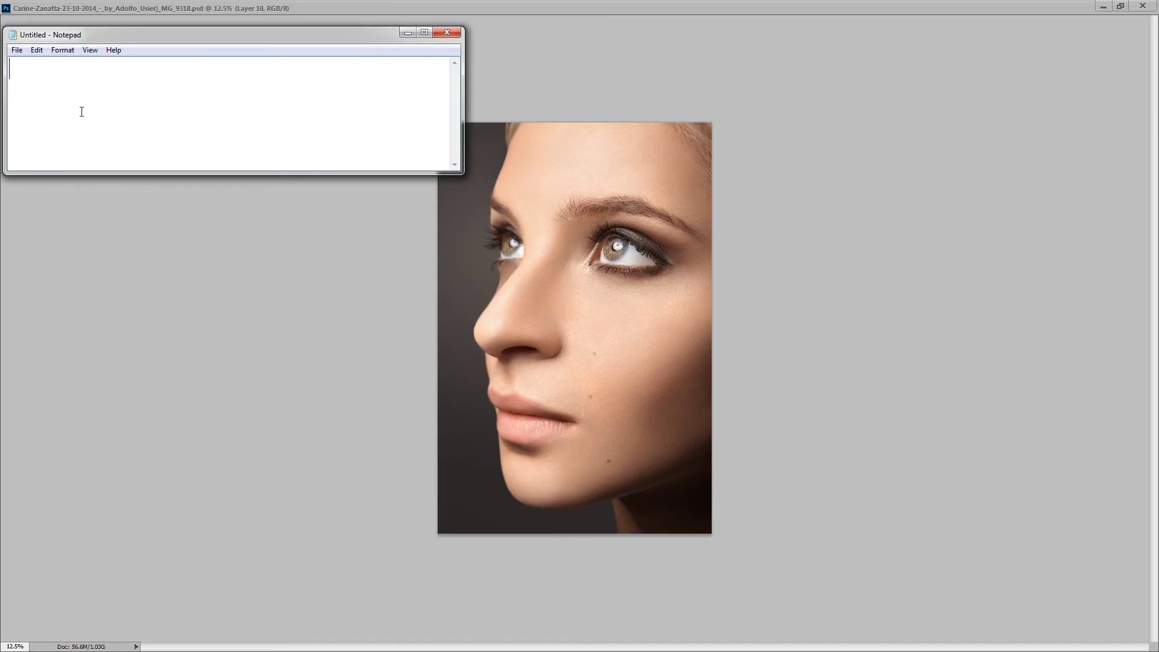
- Type the closing note: hope you enjoy this video, please subscribe and share, 'Thanks to all of you'
type("ha")
key("BackSpace")
key("BackSpace")
type("h")
type("at's al")
type("l fdo")
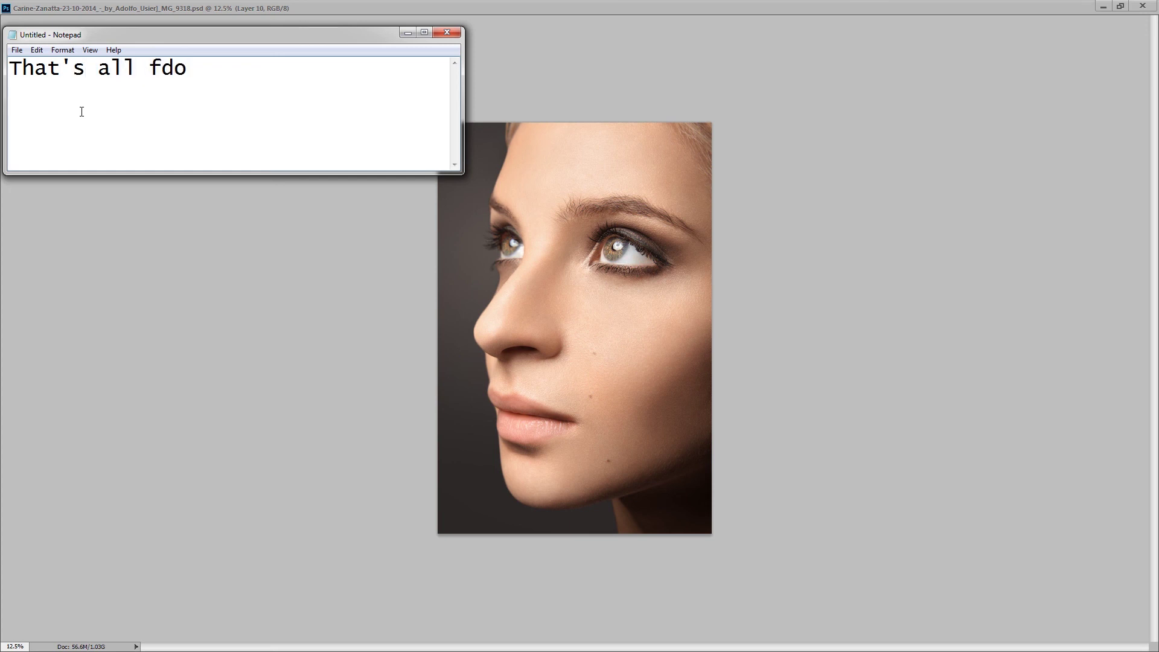
key("BackSpace")
key("BackSpace")
type("olks, ")
type("hope ")
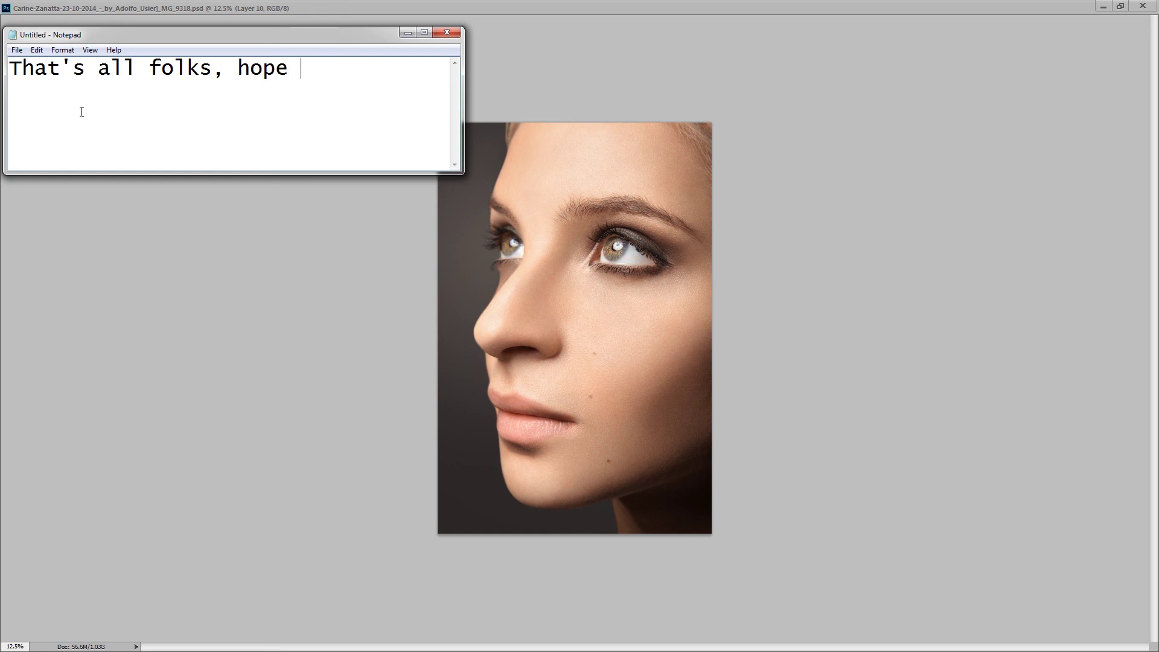
type("you enjoy t")
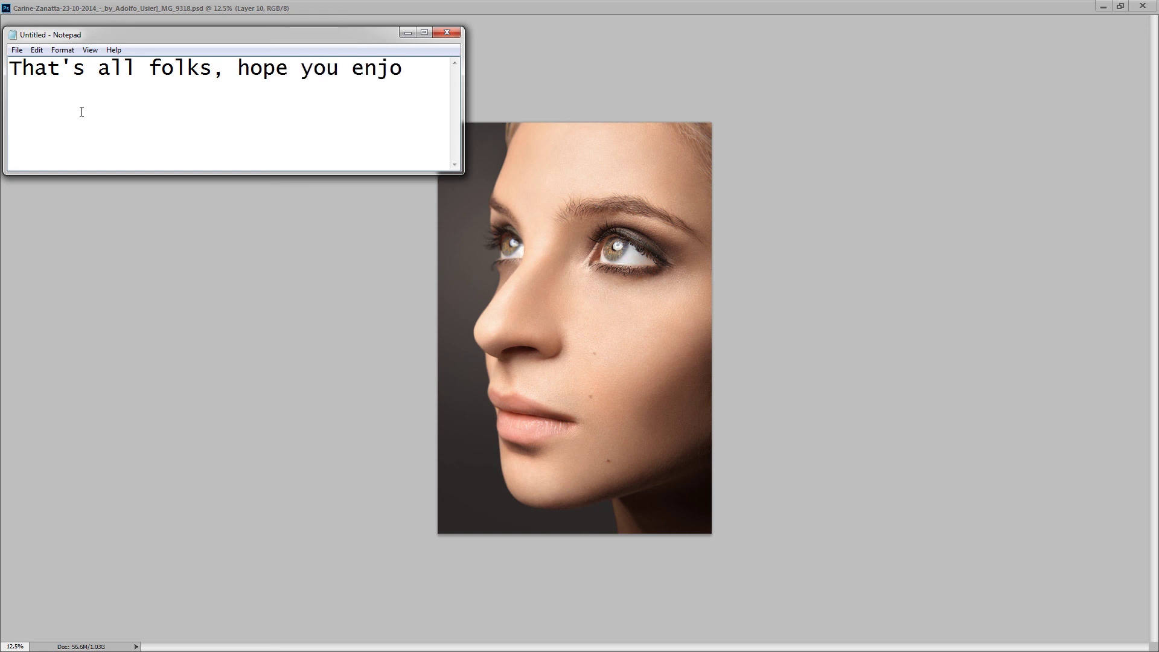
type("his video,")
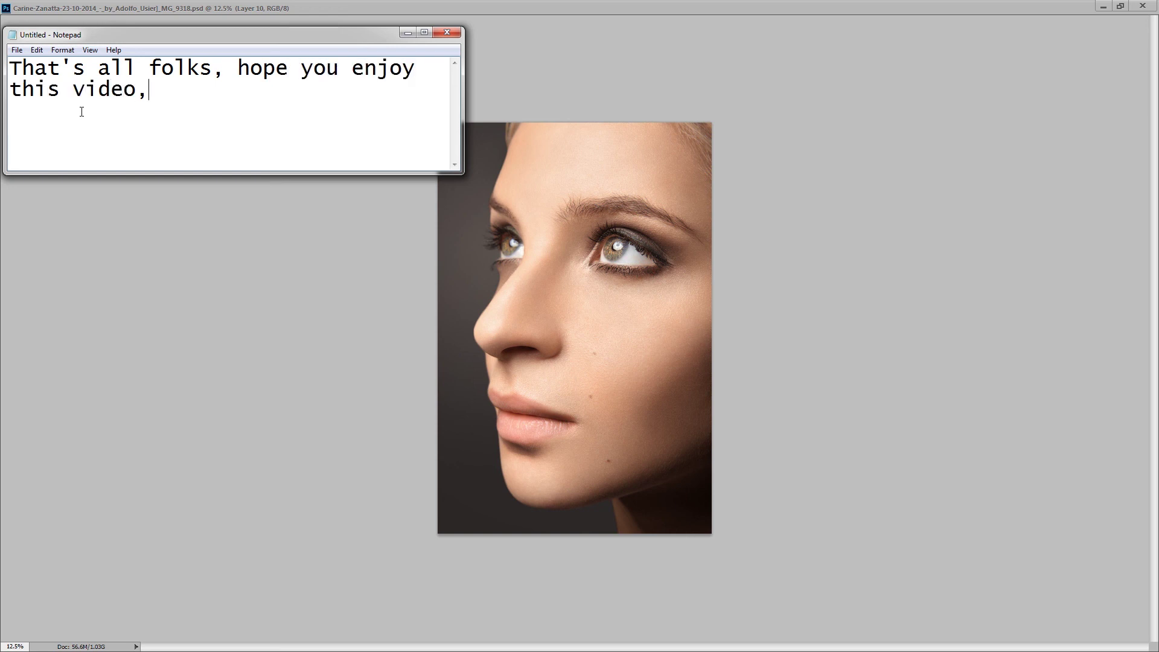
type(" see you nex")
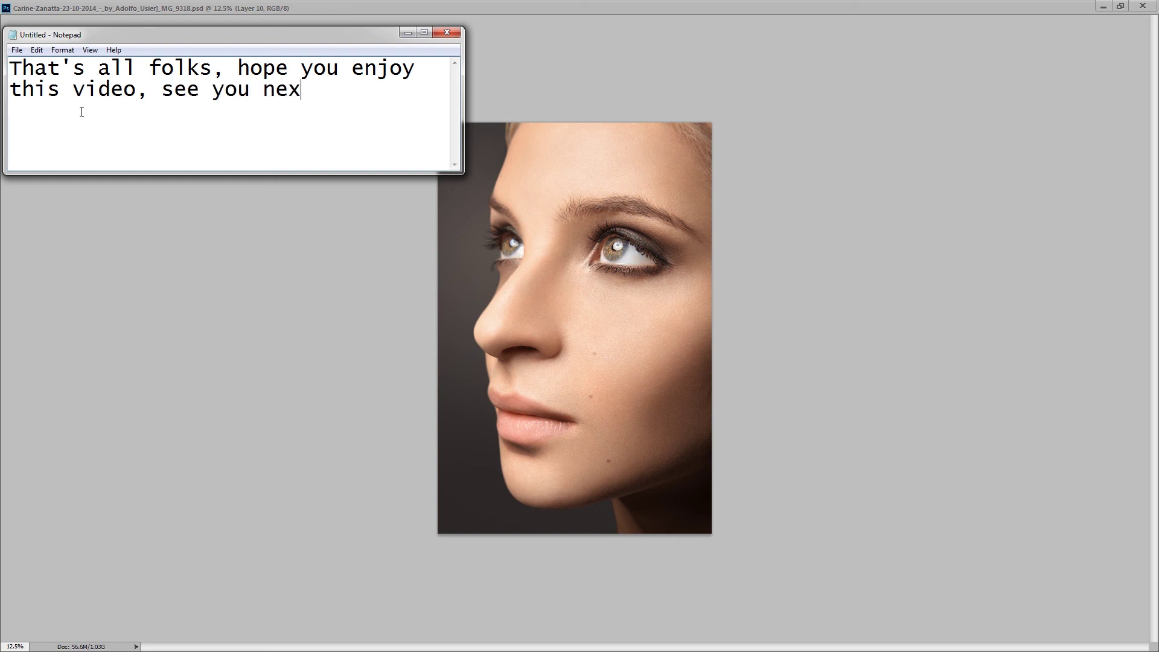
type("t time, please")
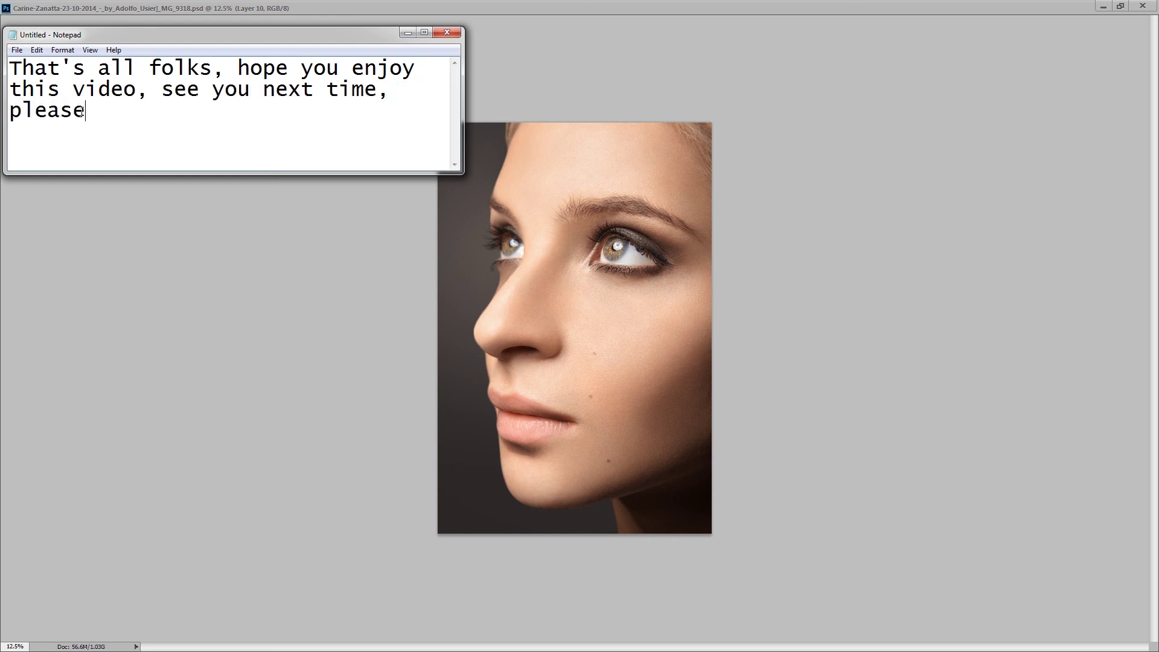
type(" subscri")
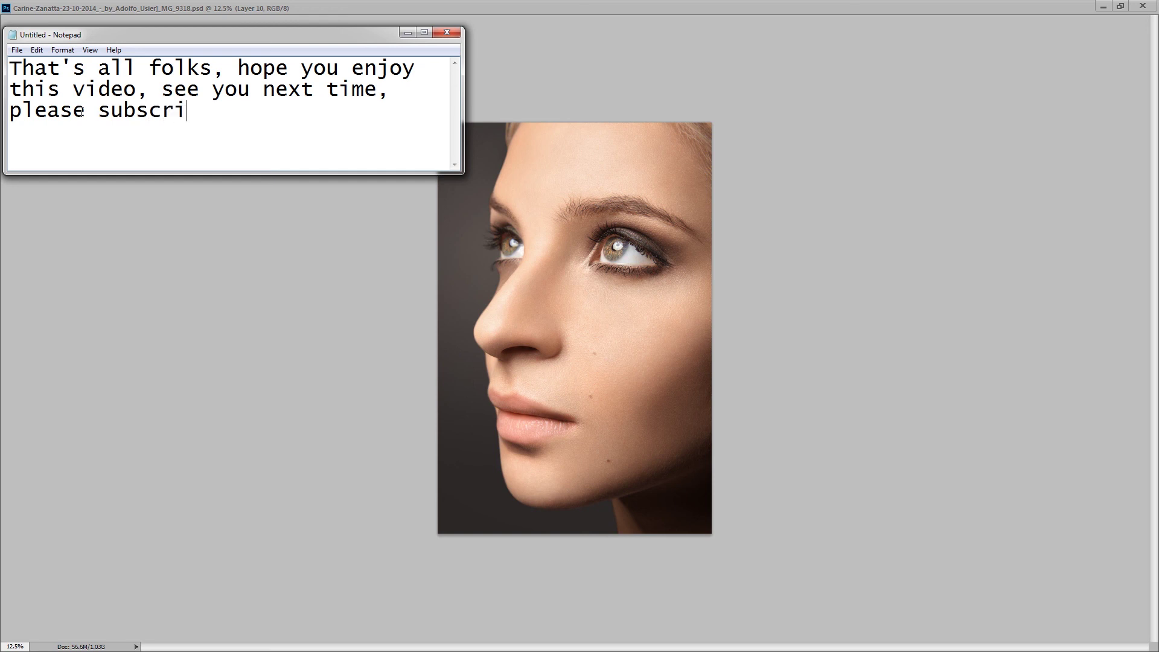
type("be and share. ")
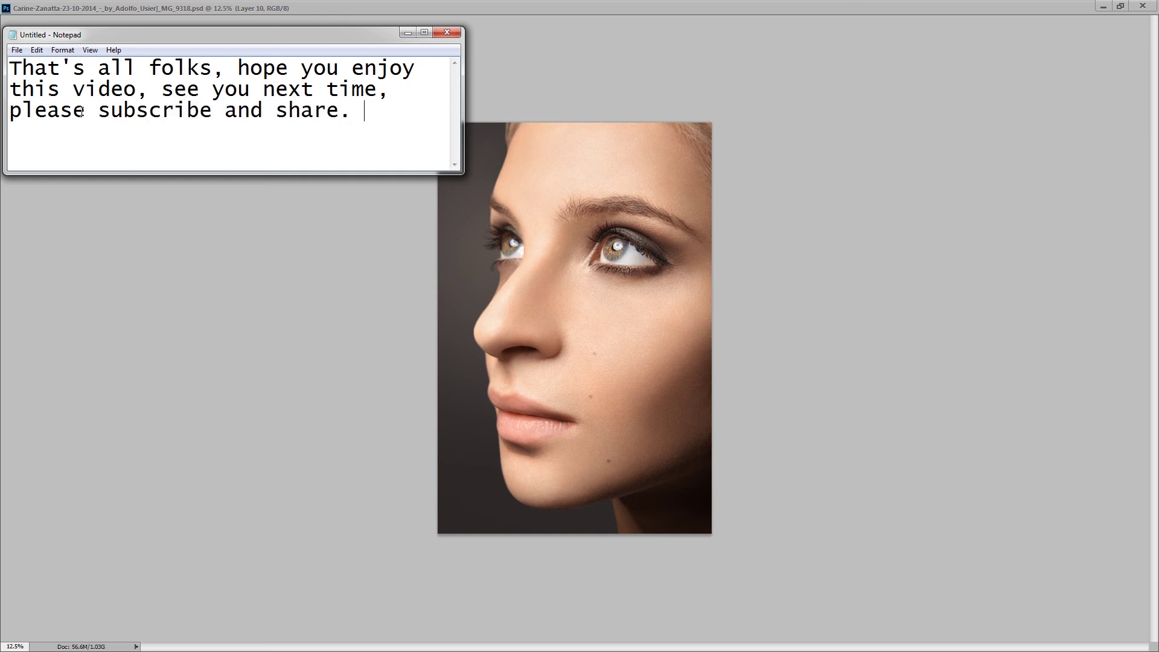
type("hank")
key("BackSpace")
key("BackSpace")
key("BackSpace")
key("BackSpace")
key("BackSpace")
key("BackSpace")
type("Thanks")
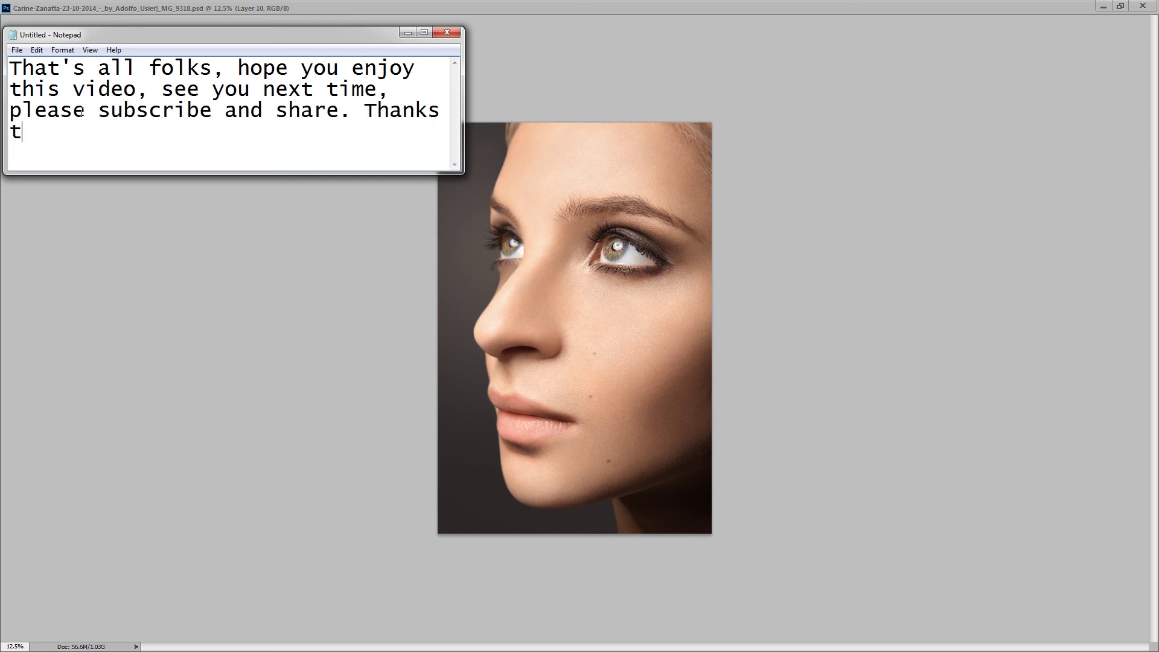
type(" to all of y")
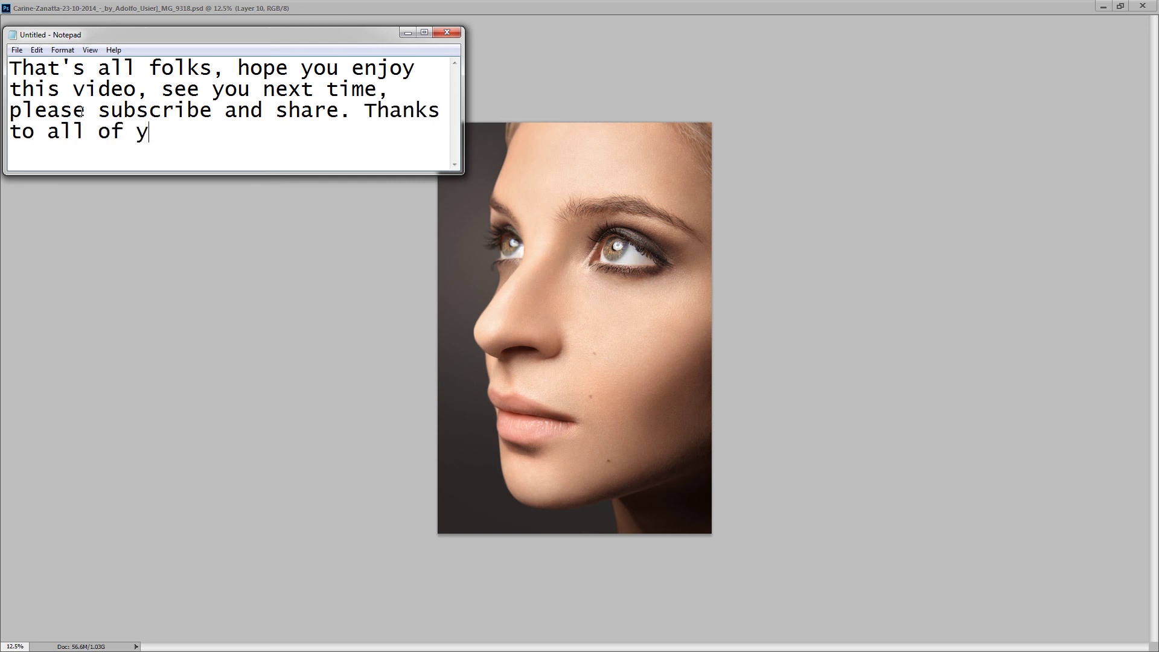
type("ou")
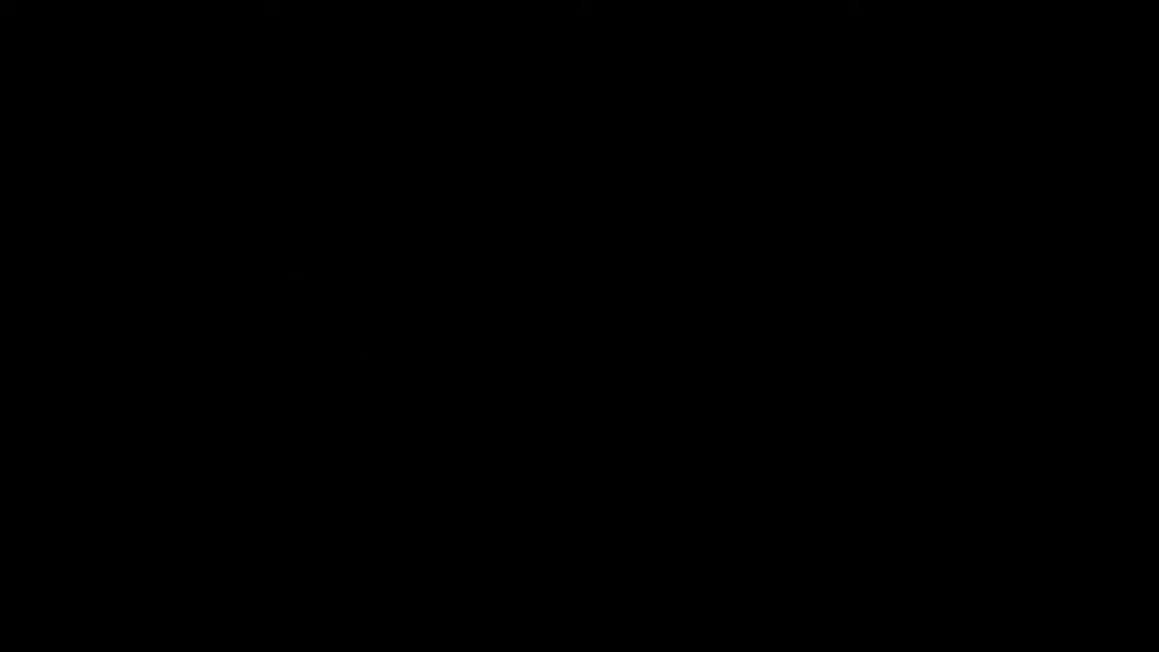